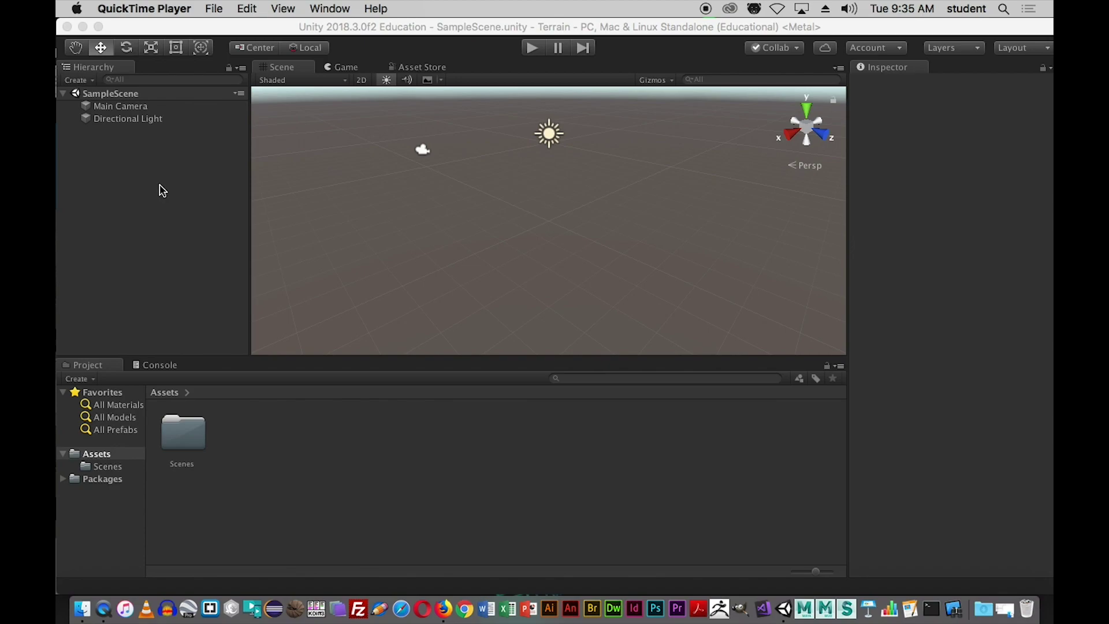
- Add a Terrain 3D object to SampleScene
{"action": "left_click", "coordinate": [165, 191]}
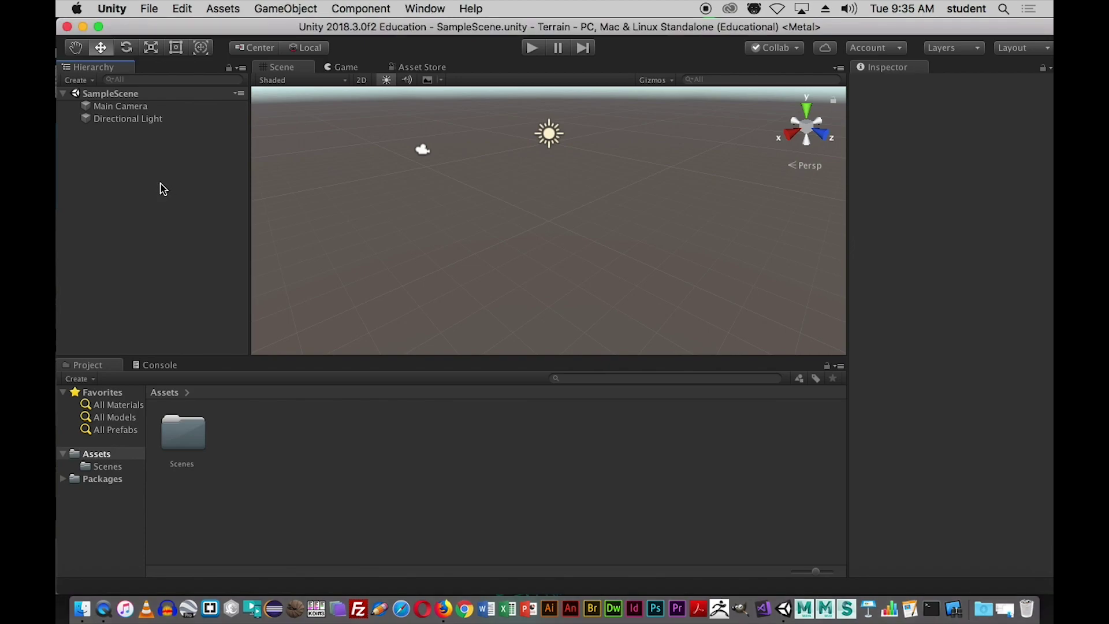
{"action": "right_click", "coordinate": [160, 183]}
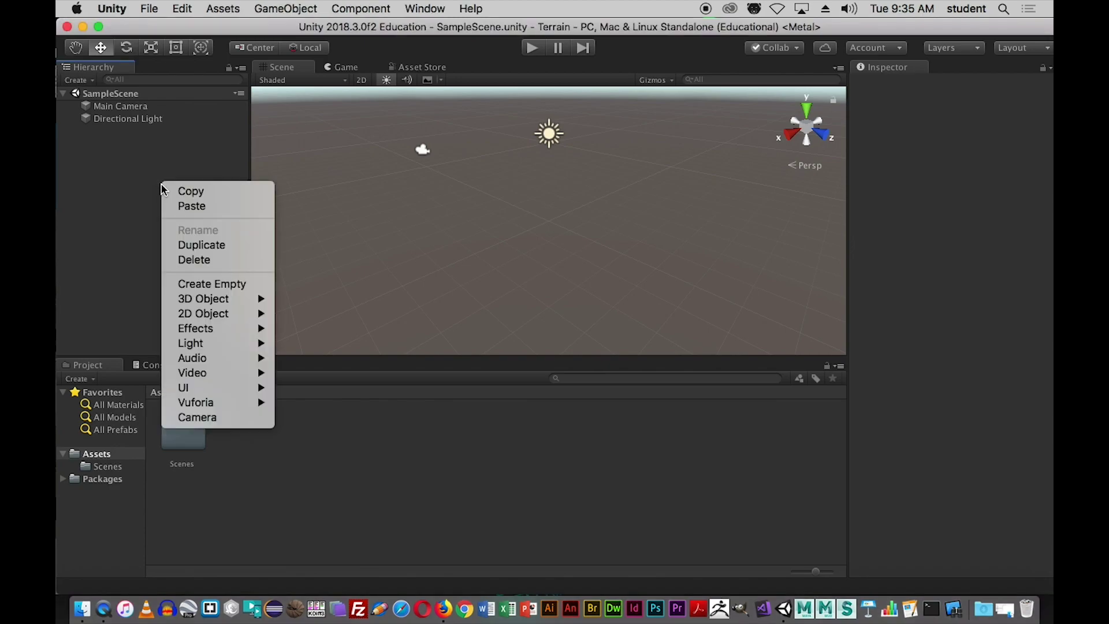
{"action": "left_click", "coordinate": [130, 185]}
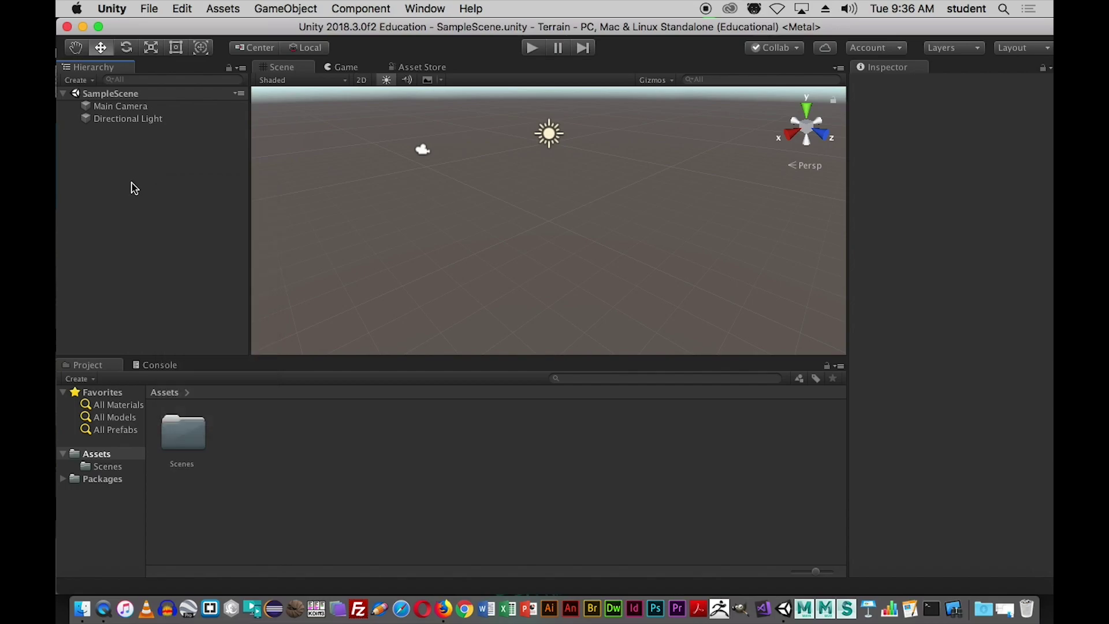
{"action": "right_click", "coordinate": [133, 182]}
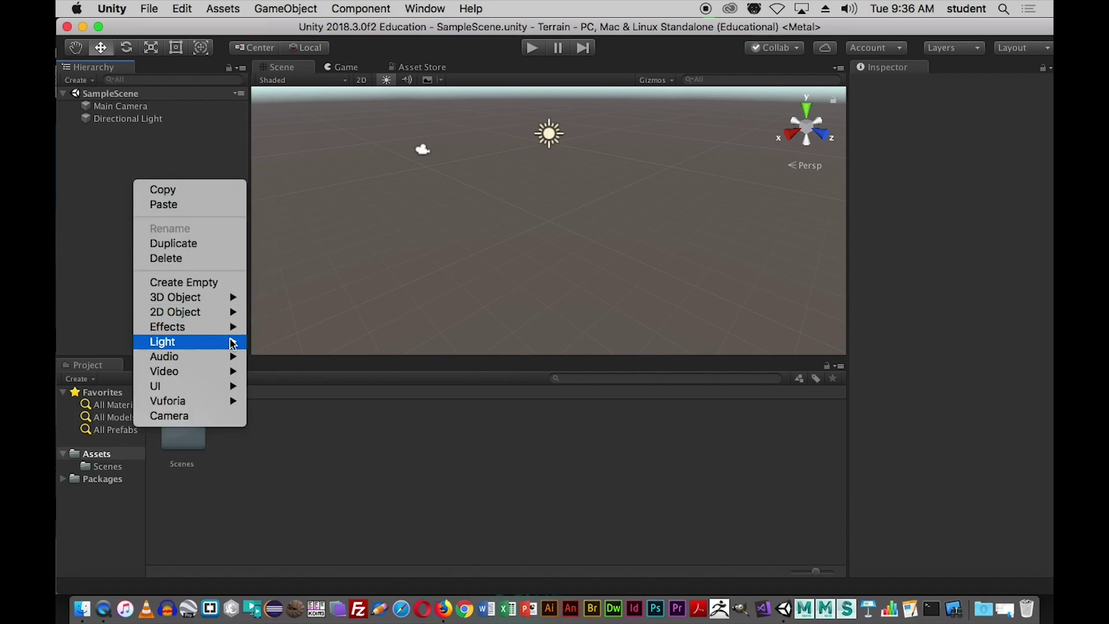
{"action": "mouse_move", "coordinate": [212, 315]}
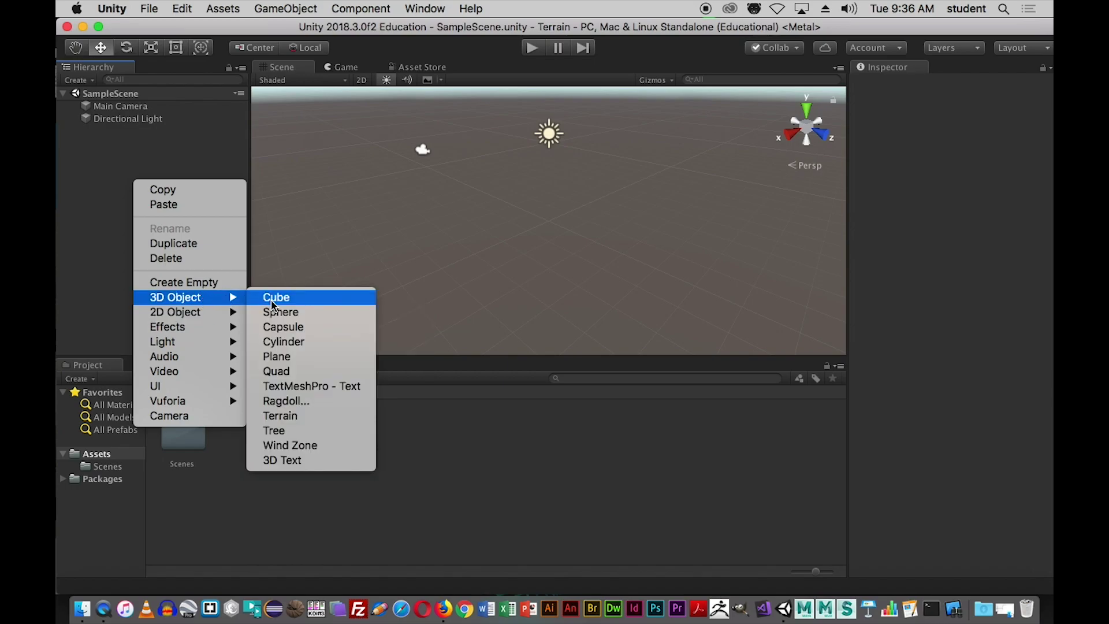
{"action": "left_click", "coordinate": [287, 417]}
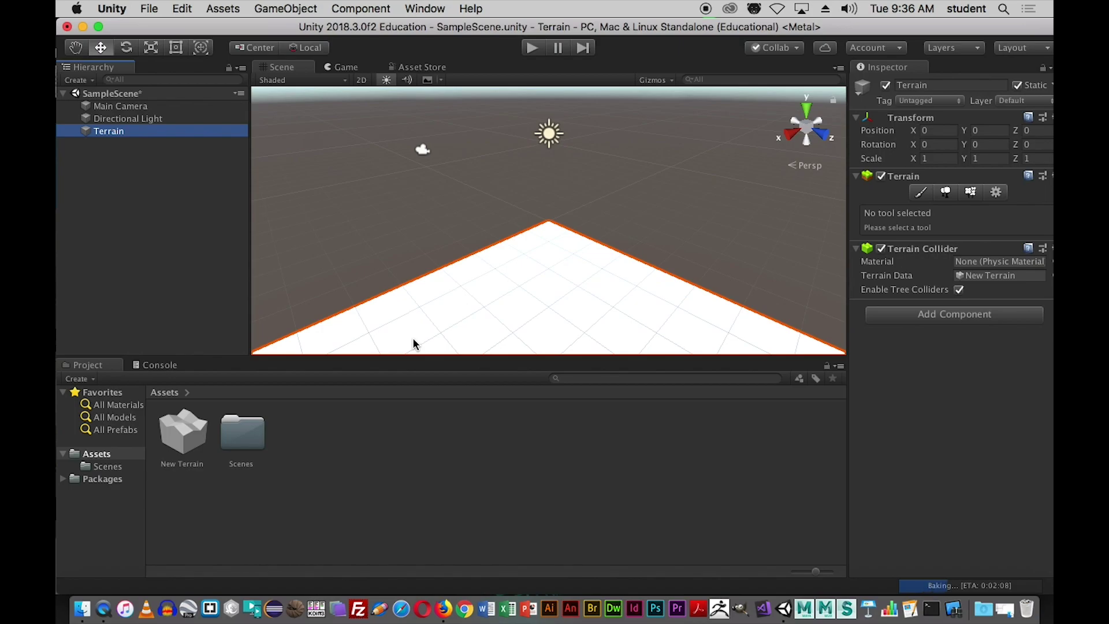
- In the terrain's mesh resolution settings, set the width to 50, the length to 50 and the height to 60
{"action": "left_click", "coordinate": [997, 196]}
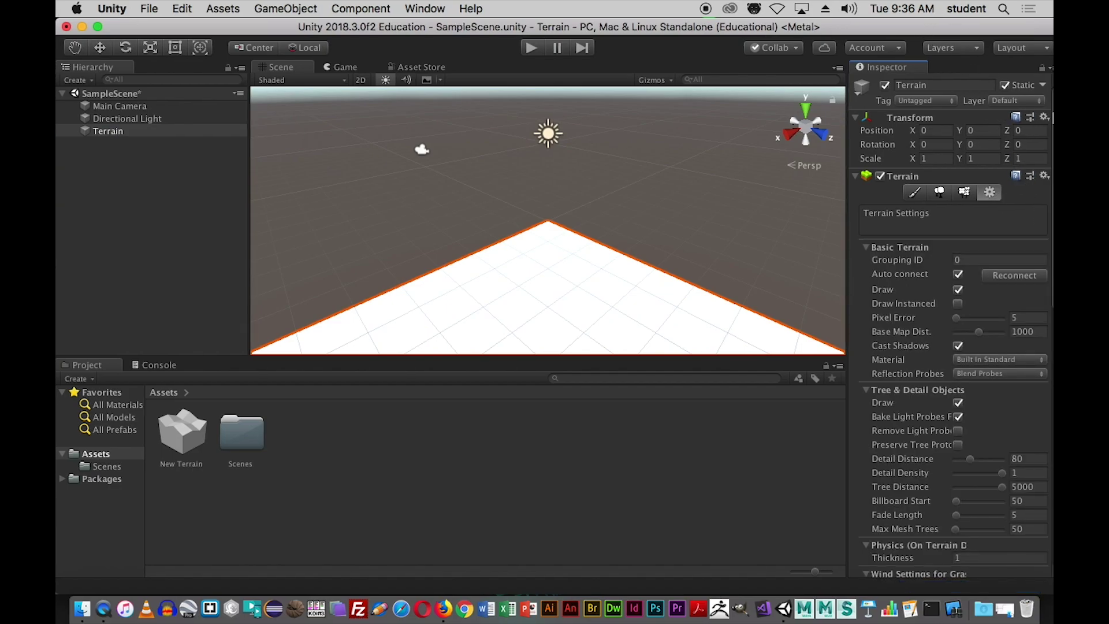
{"action": "left_click_drag", "start_coordinate": [960, 34], "coordinate": [946, 33]}
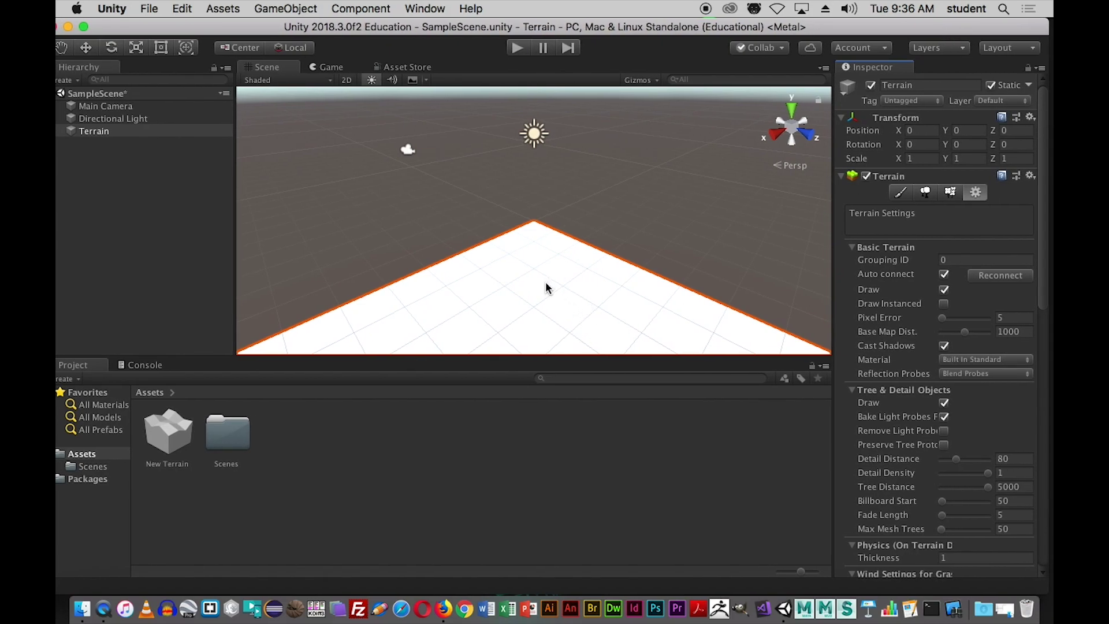
{"action": "left_click_drag", "start_coordinate": [1041, 217], "coordinate": [1040, 349]}
{"action": "left_click", "coordinate": [956, 338]}
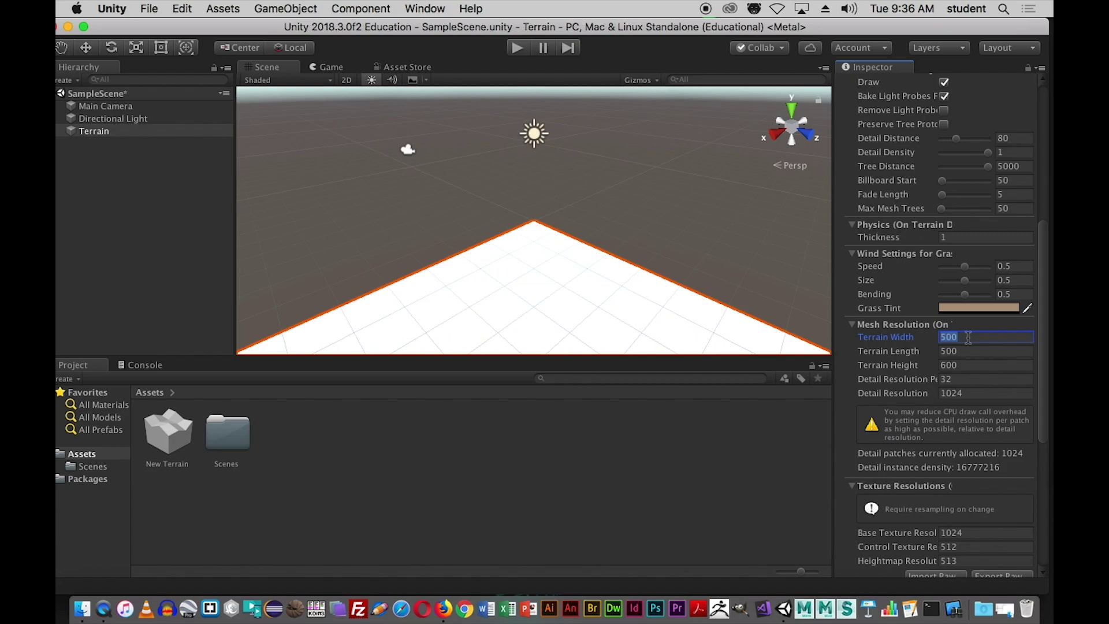
{"action": "type", "text": "5"}
{"action": "key", "text": "Tab"}
{"action": "type", "text": "50"}
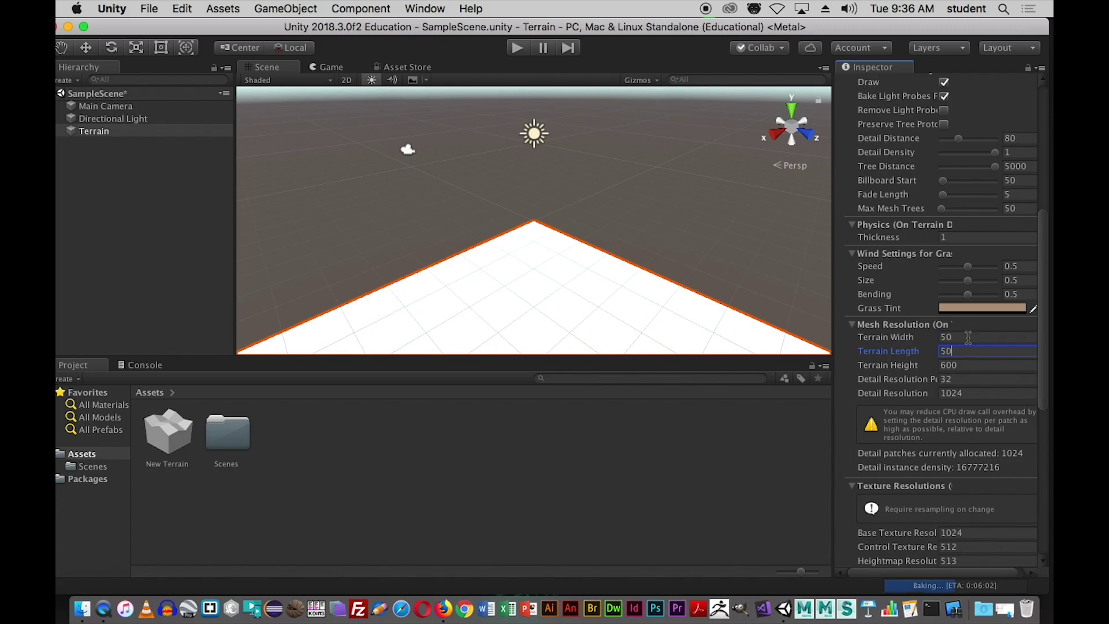
{"action": "key", "text": "Tab"}
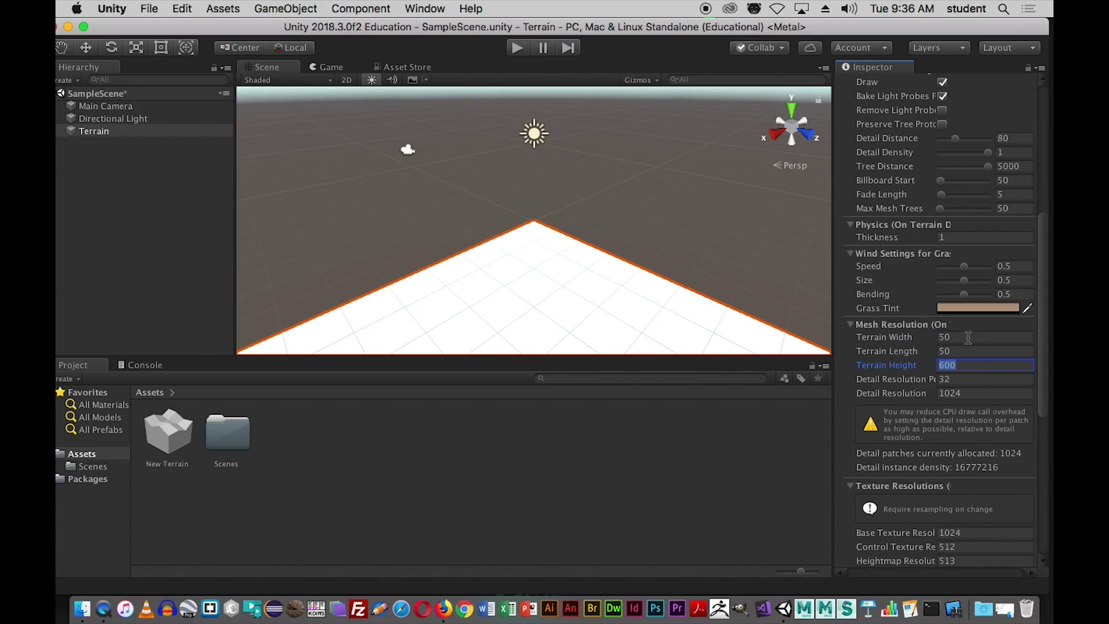
{"action": "type", "text": "60"}
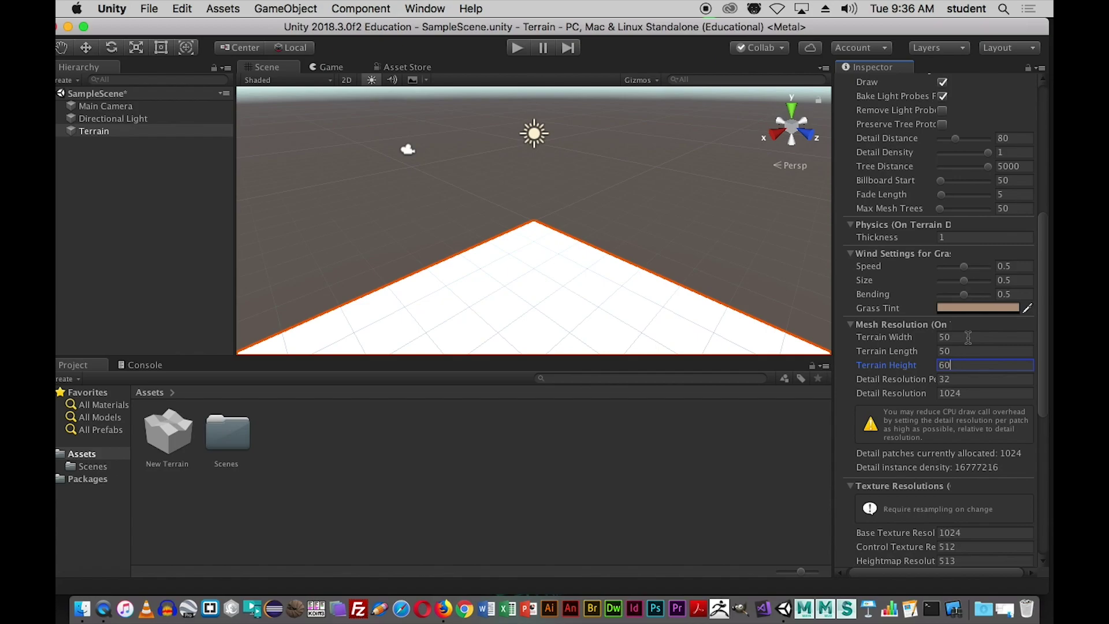
{"action": "key", "text": "Tab"}
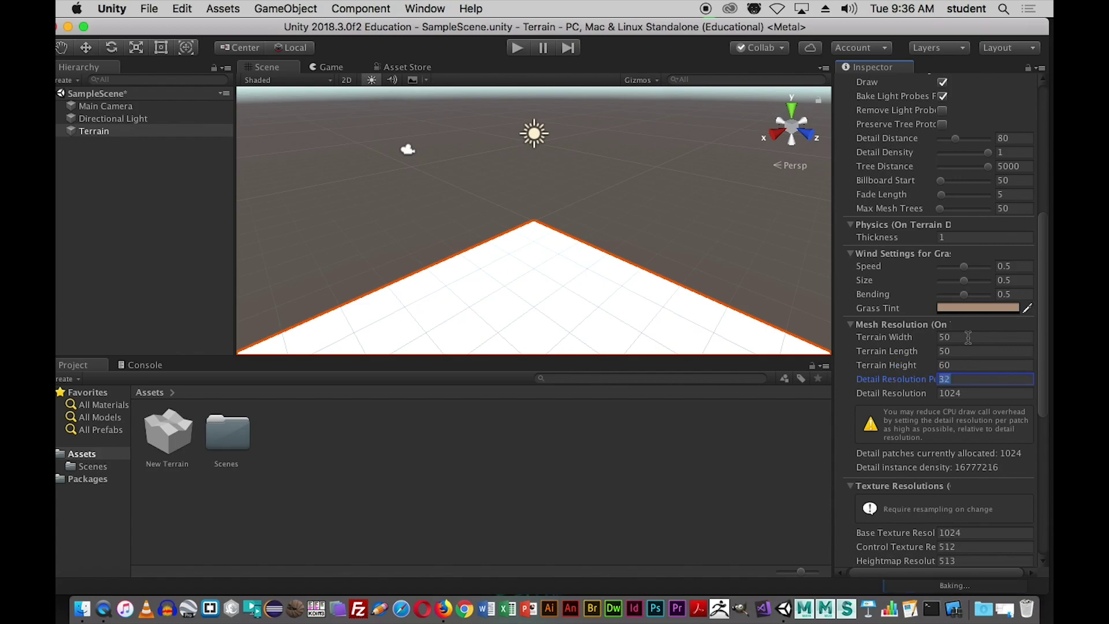
{"action": "mouse_move", "coordinate": [1042, 327]}
{"action": "left_mouse_down"}
{"action": "mouse_move", "coordinate": [1042, 342]}
{"action": "mouse_move", "coordinate": [1041, 256]}
{"action": "mouse_move", "coordinate": [1045, 305]}
{"action": "left_mouse_up"}
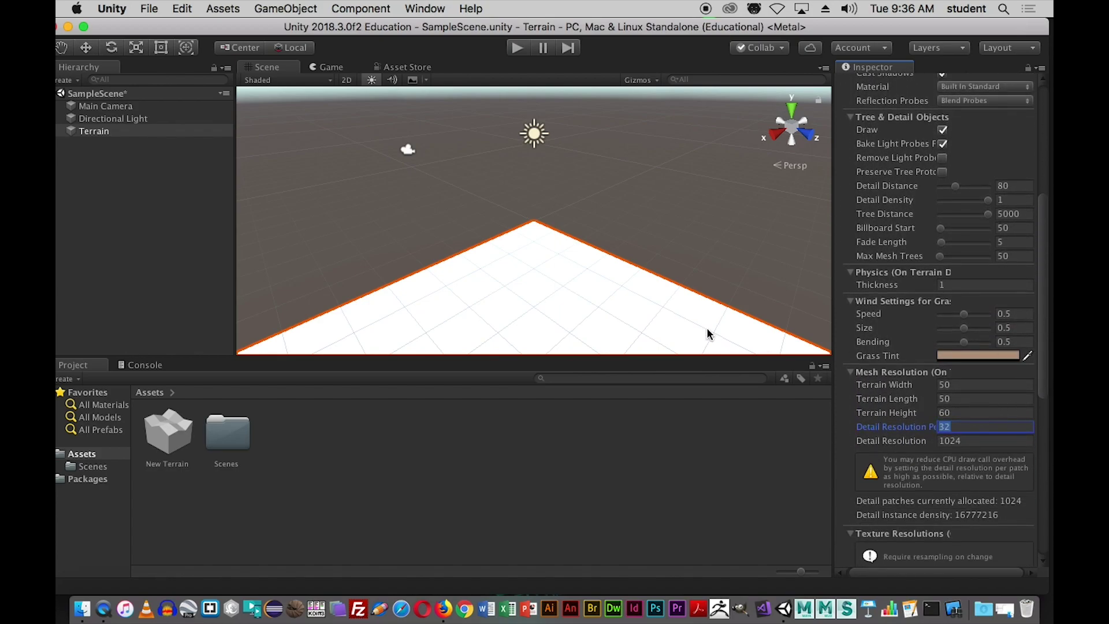
{"action": "left_click", "coordinate": [520, 319]}
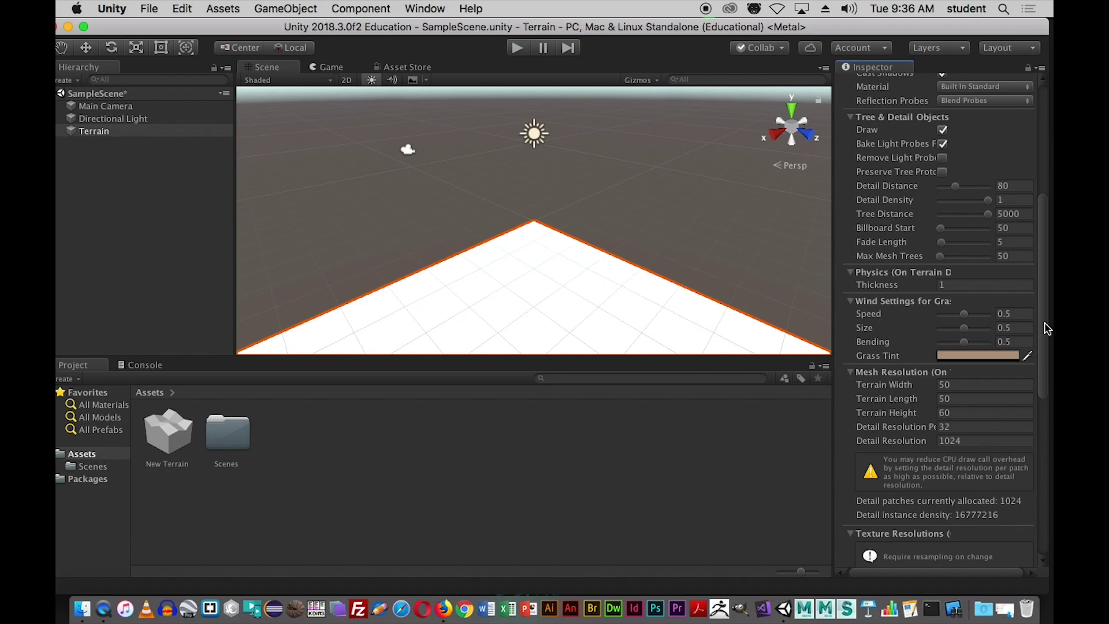
- Raise a tall hill at the far corner of the terrain using Raise or Lower Terrain with the soft round brush
{"action": "left_click_drag", "start_coordinate": [1045, 324], "coordinate": [1047, 156]}
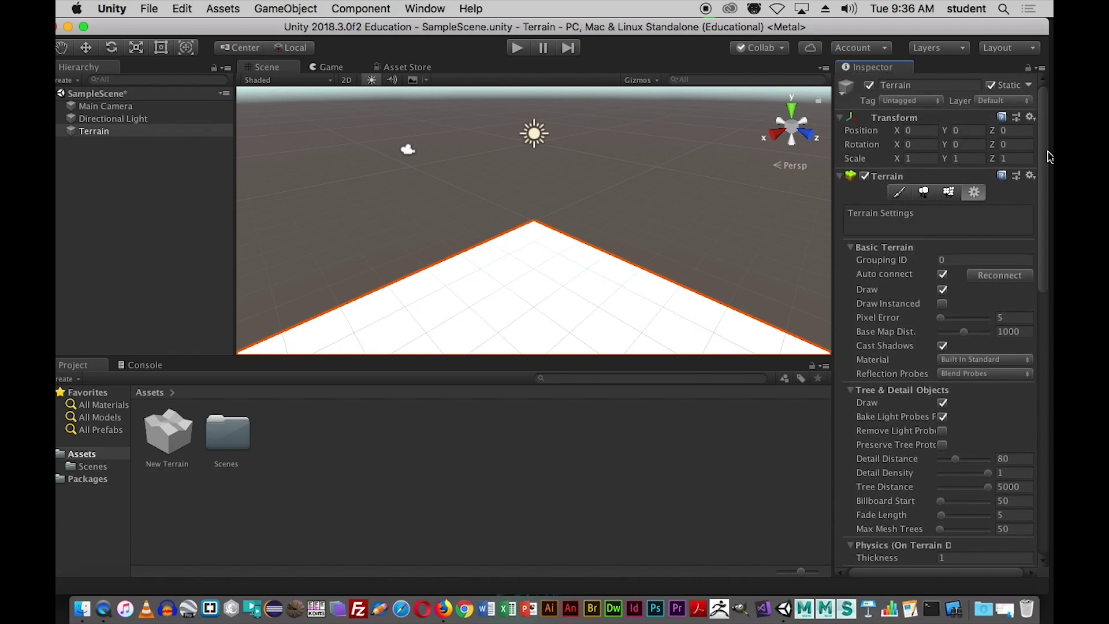
{"action": "left_click", "coordinate": [899, 195]}
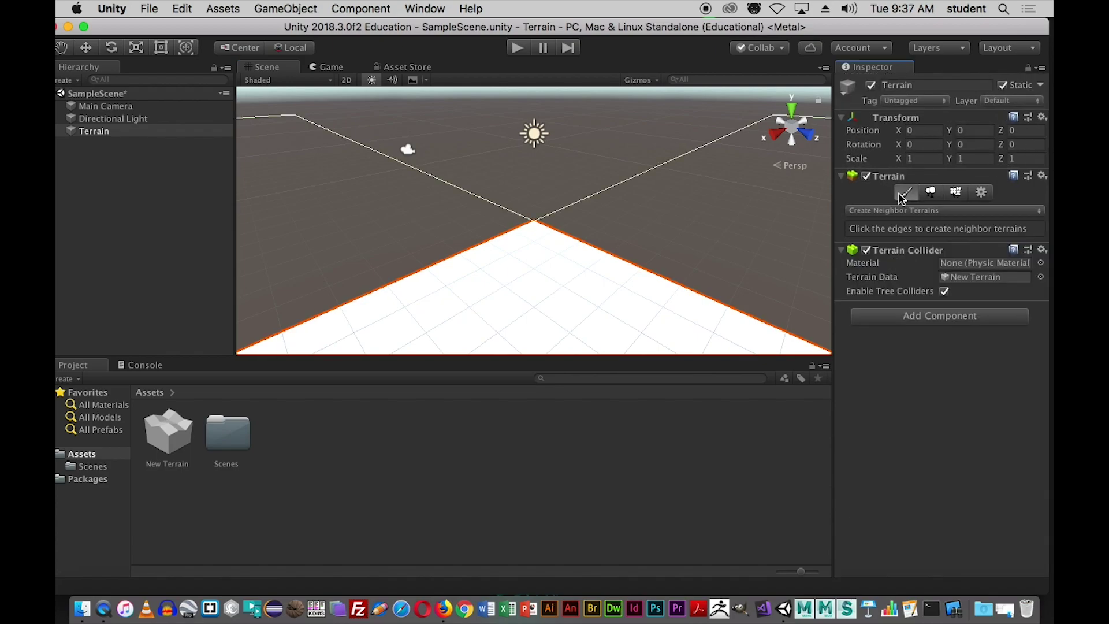
{"action": "left_click", "coordinate": [947, 213]}
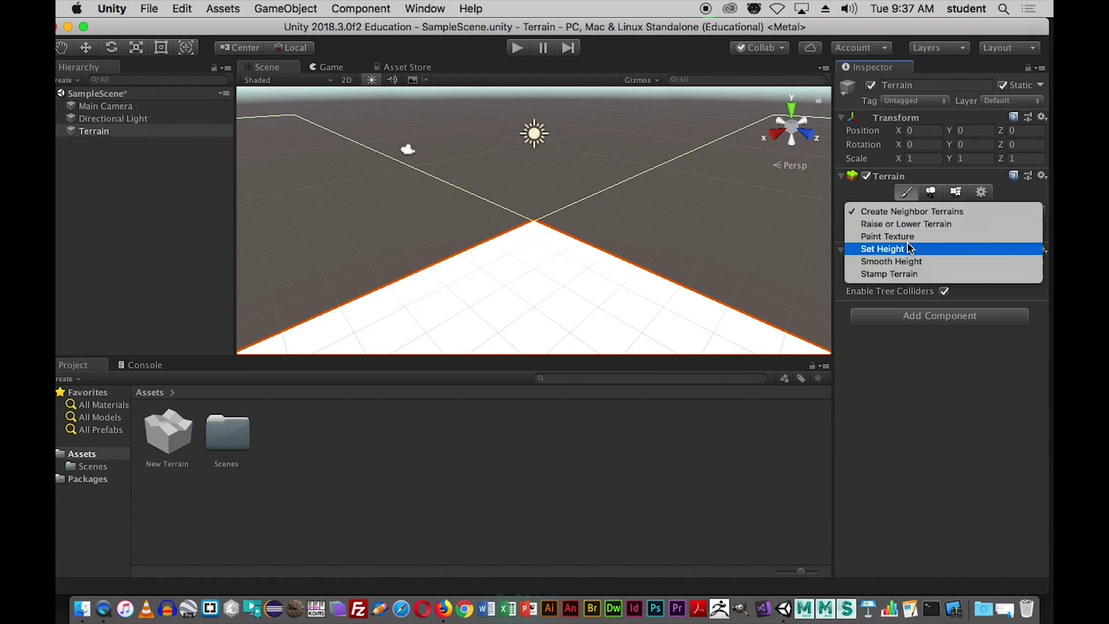
{"action": "left_click", "coordinate": [879, 225]}
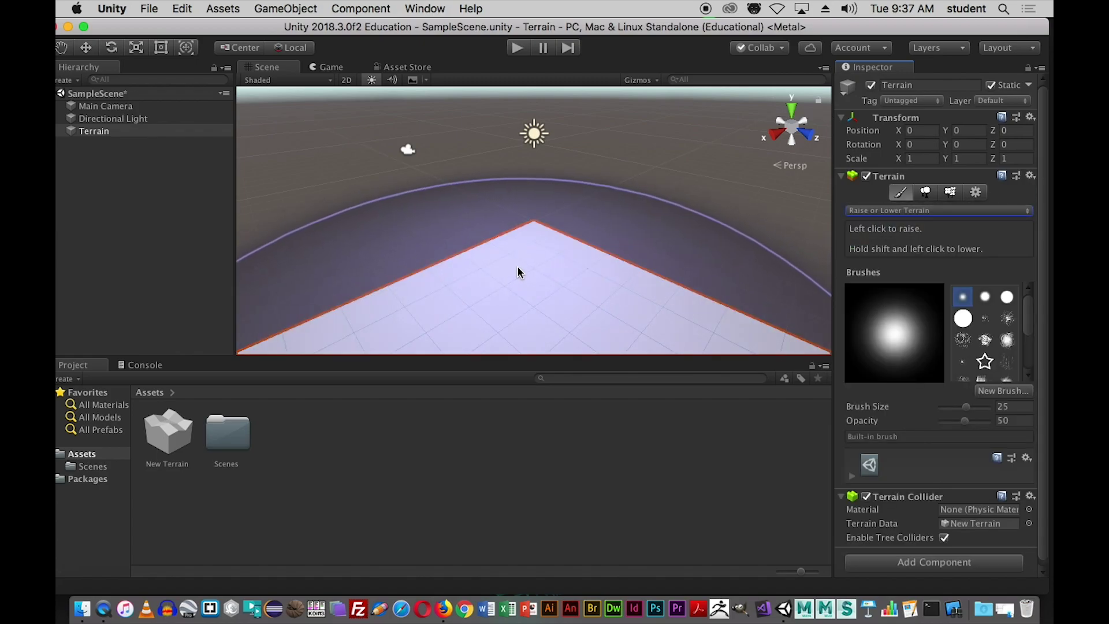
{"action": "double_click", "coordinate": [73, 131]}
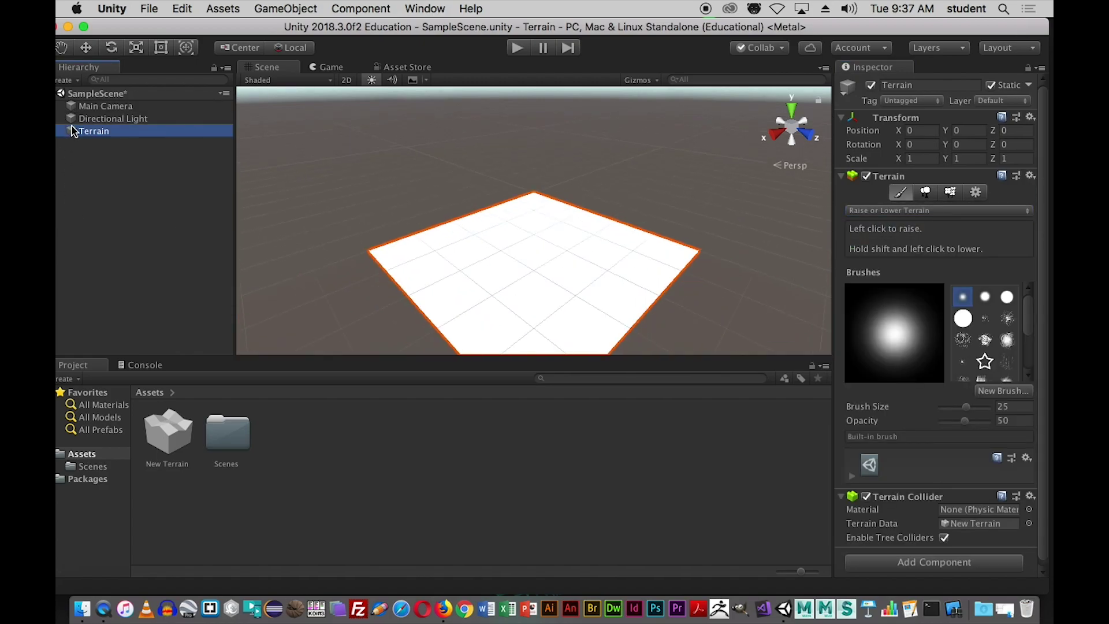
{"action": "scroll", "coordinate": [537, 282], "scroll_direction": "down", "scroll_amount": 2}
{"action": "scroll", "coordinate": [534, 275], "scroll_direction": "up", "scroll_amount": 3}
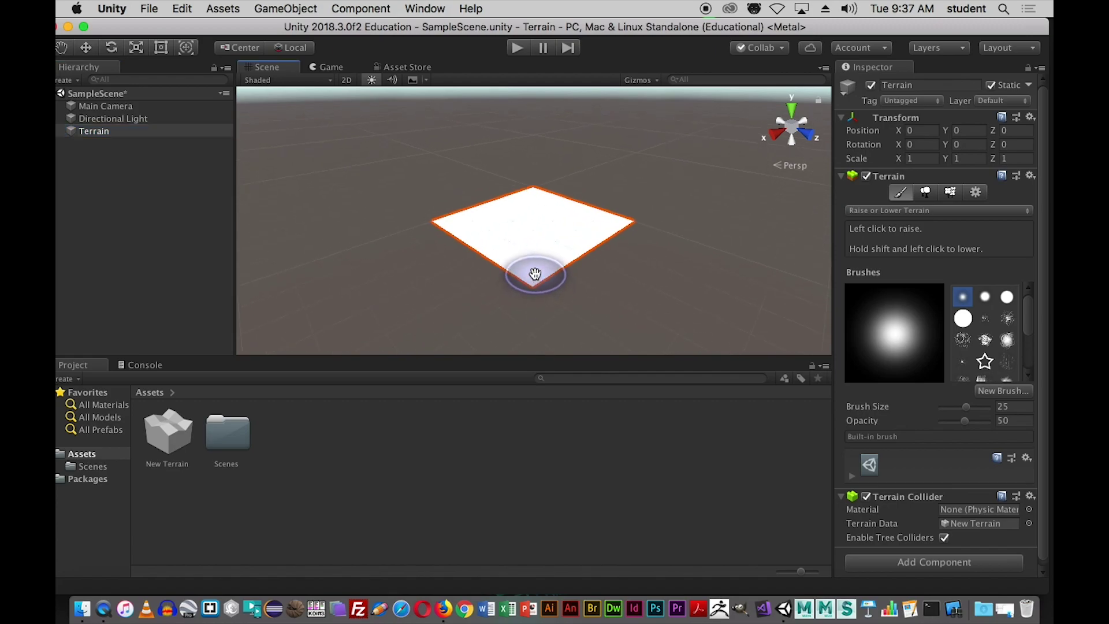
{"action": "scroll", "coordinate": [535, 273], "scroll_direction": "up", "scroll_amount": 5}
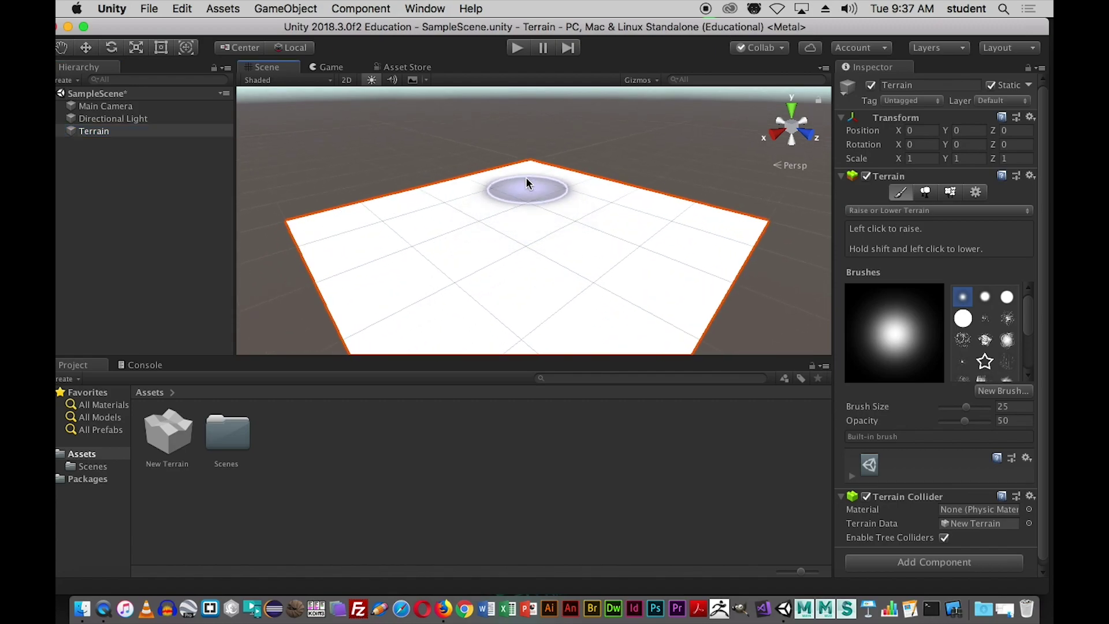
{"action": "scroll", "coordinate": [526, 194], "scroll_direction": "up", "scroll_amount": 1}
{"action": "left_click_drag", "start_coordinate": [526, 190], "coordinate": [534, 170]}
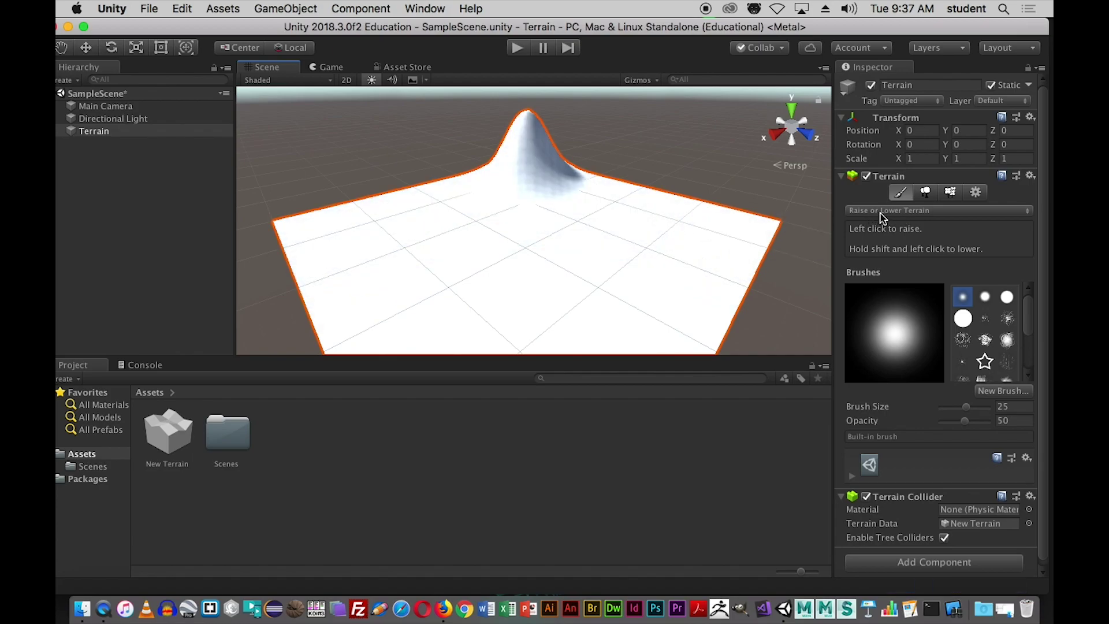
- Try raising a second, larger hill near the side edge of the terrain, and undo it
{"action": "mouse_move", "coordinate": [583, 231]}
{"action": "left_mouse_down"}
{"action": "mouse_move", "coordinate": [612, 208]}
{"action": "mouse_move", "coordinate": [590, 218]}
{"action": "left_mouse_up"}
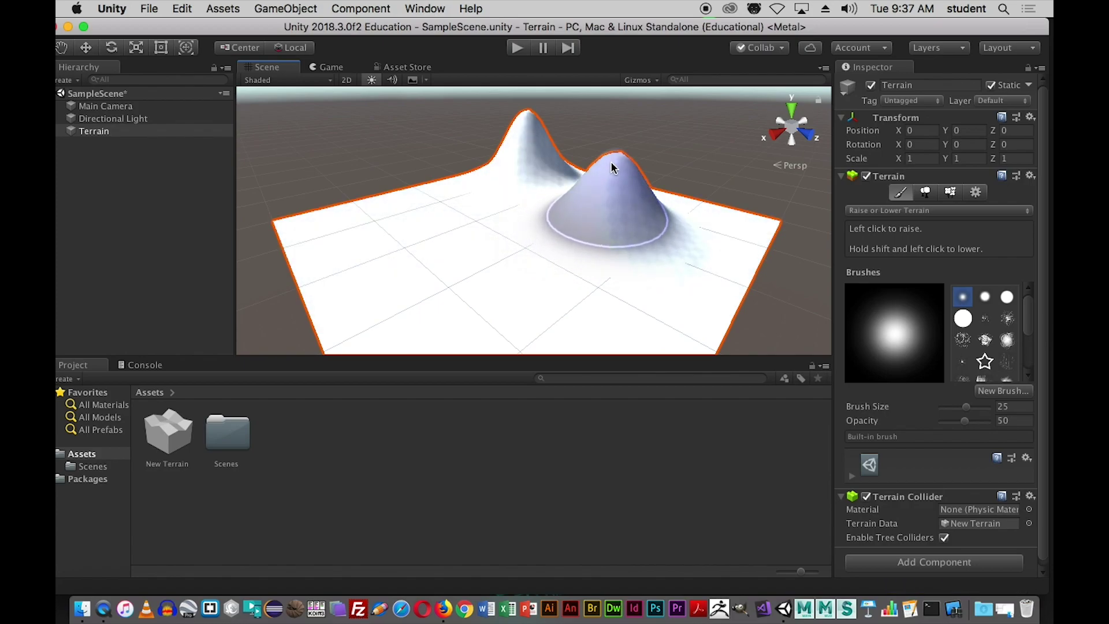
{"action": "mouse_move", "coordinate": [613, 168]}
{"action": "left_mouse_down", "text": "shift"}
{"action": "mouse_move", "coordinate": [614, 196]}
{"action": "mouse_move", "coordinate": [648, 193]}
{"action": "mouse_move", "coordinate": [616, 208]}
{"action": "mouse_move", "coordinate": [635, 250]}
{"action": "mouse_move", "coordinate": [637, 237]}
{"action": "mouse_move", "coordinate": [650, 243]}
{"action": "left_mouse_up", "text": "shift"}
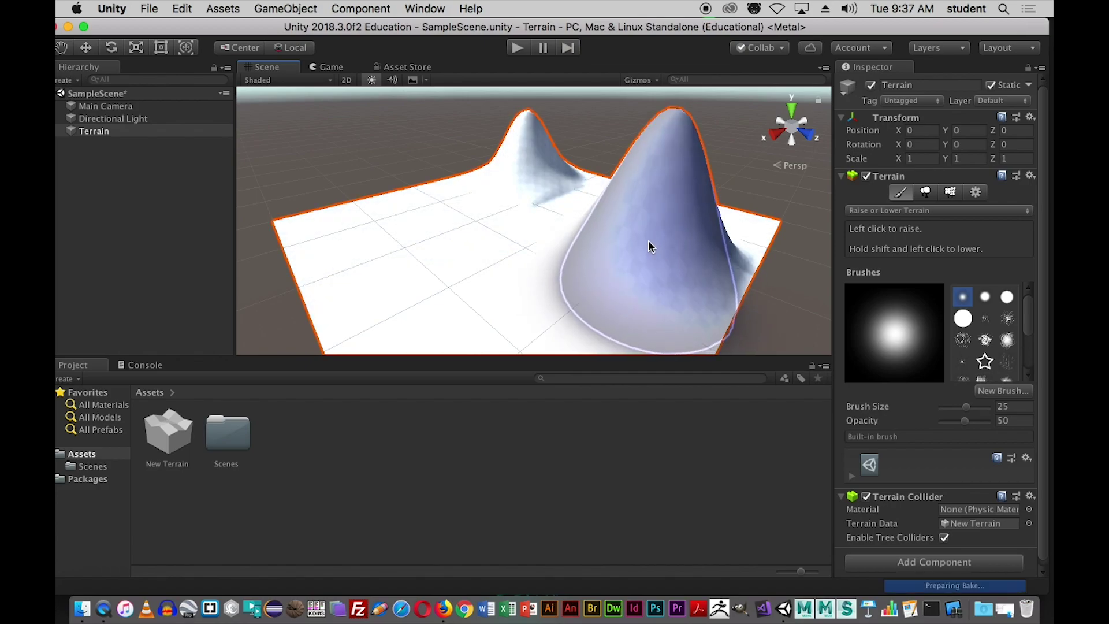
{"action": "key", "text": "super+z"}
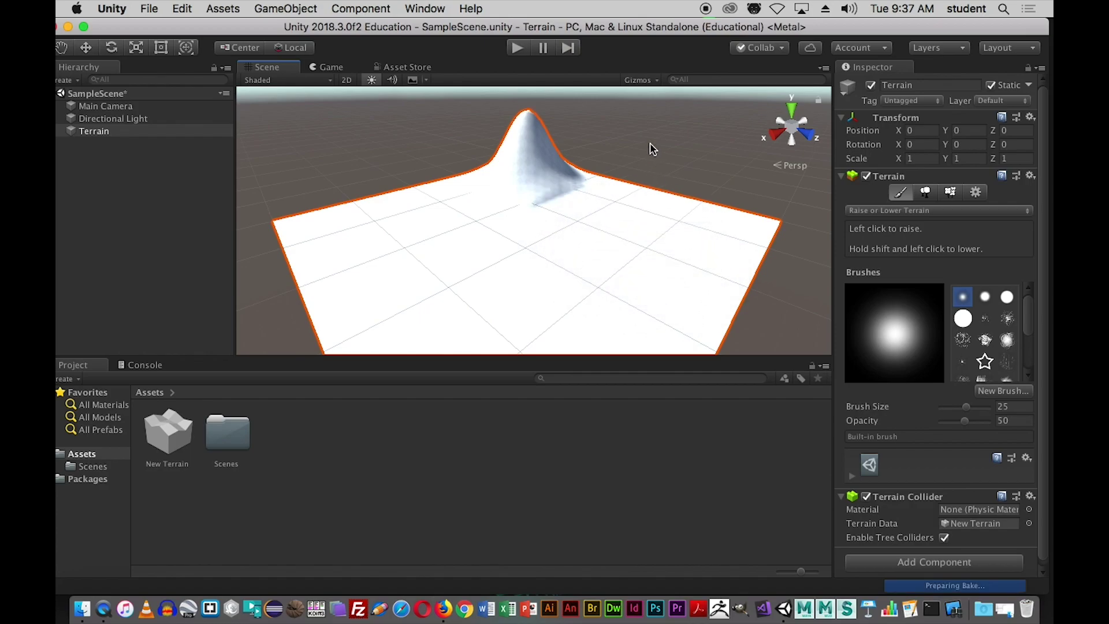
- Lower the hill at the far corner and raise two more hills, one on each side of the terrain's middle
{"action": "left_click_drag", "start_coordinate": [521, 153], "coordinate": [525, 119], "text": "shift"}
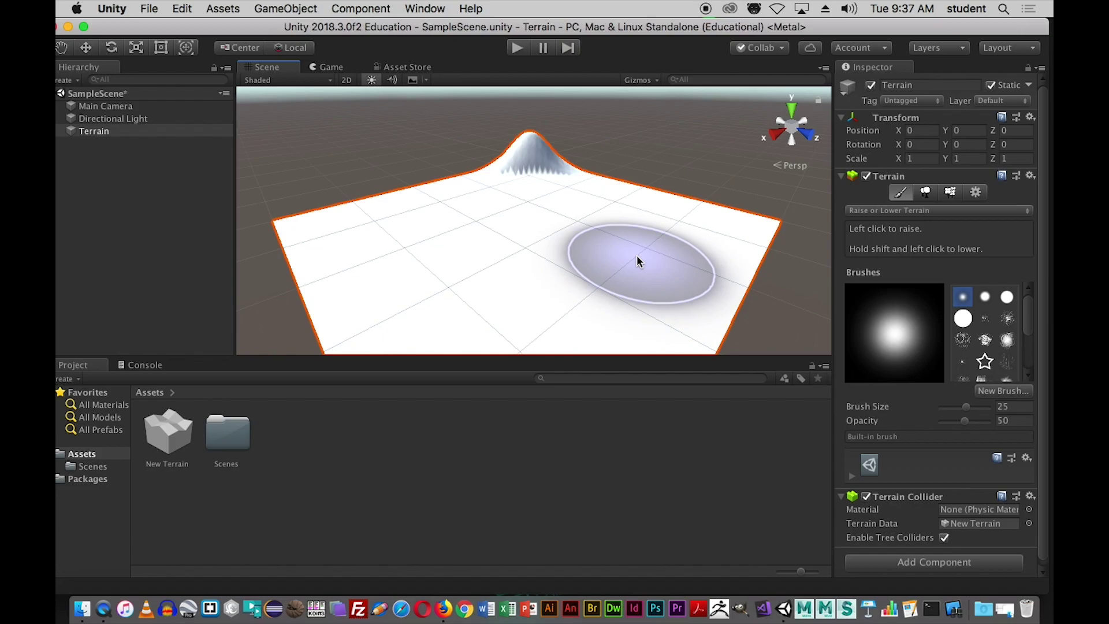
{"action": "mouse_move", "coordinate": [636, 261]}
{"action": "left_mouse_down"}
{"action": "mouse_move", "coordinate": [609, 248]}
{"action": "mouse_move", "coordinate": [612, 225]}
{"action": "left_mouse_up"}
{"action": "left_click_drag", "start_coordinate": [461, 236], "coordinate": [458, 218]}
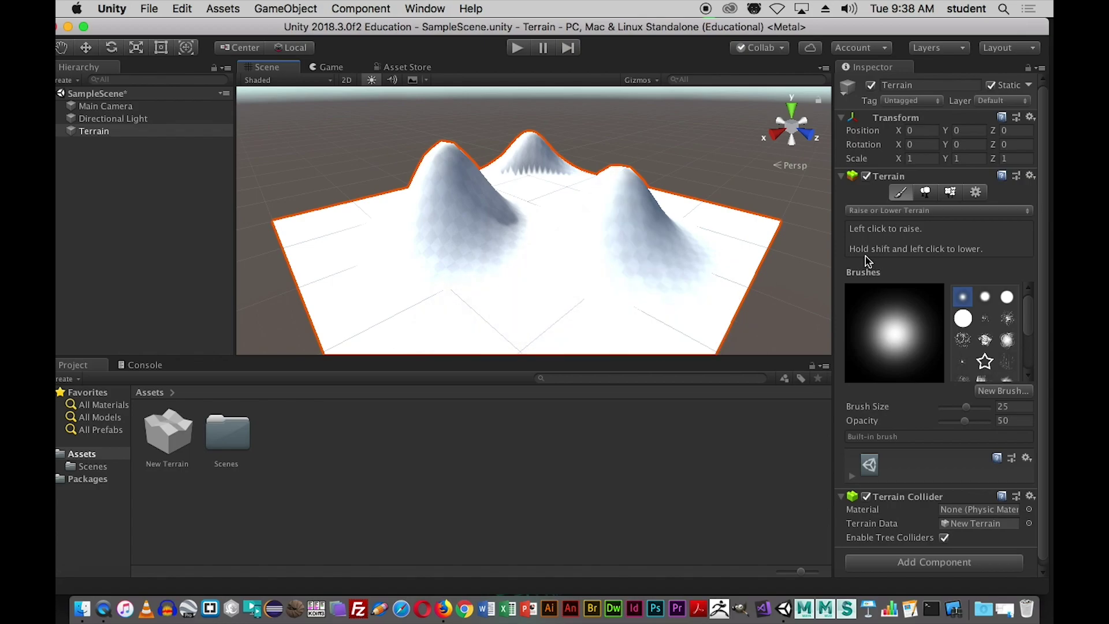
- Flatten the whole terrain to a height of 30 with the Set Height tool
{"action": "left_click", "coordinate": [922, 216]}
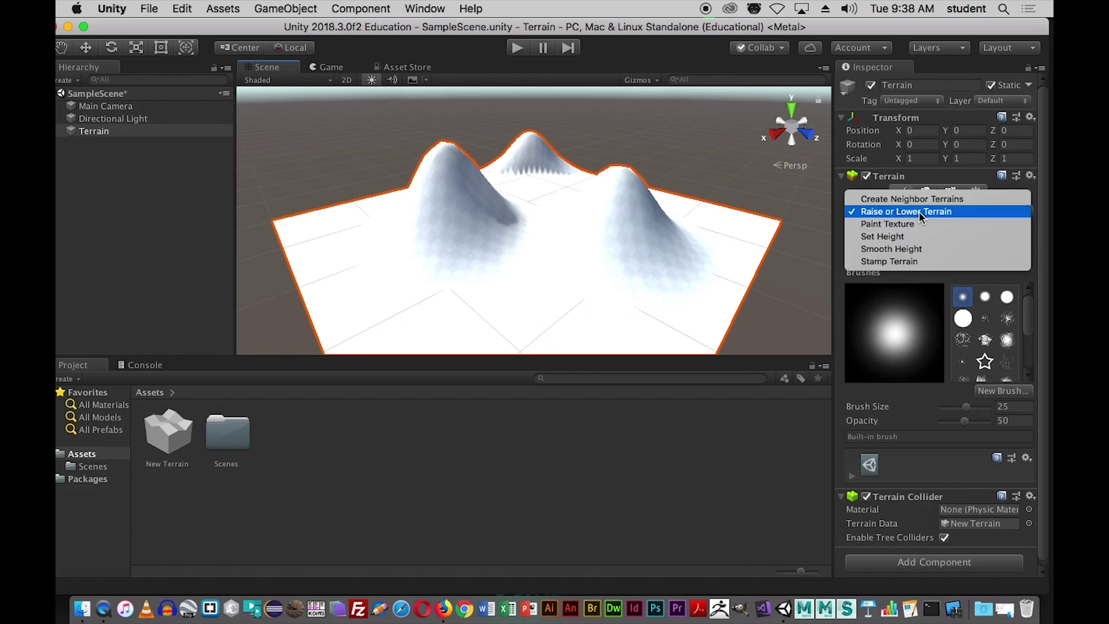
{"action": "left_click", "coordinate": [892, 242]}
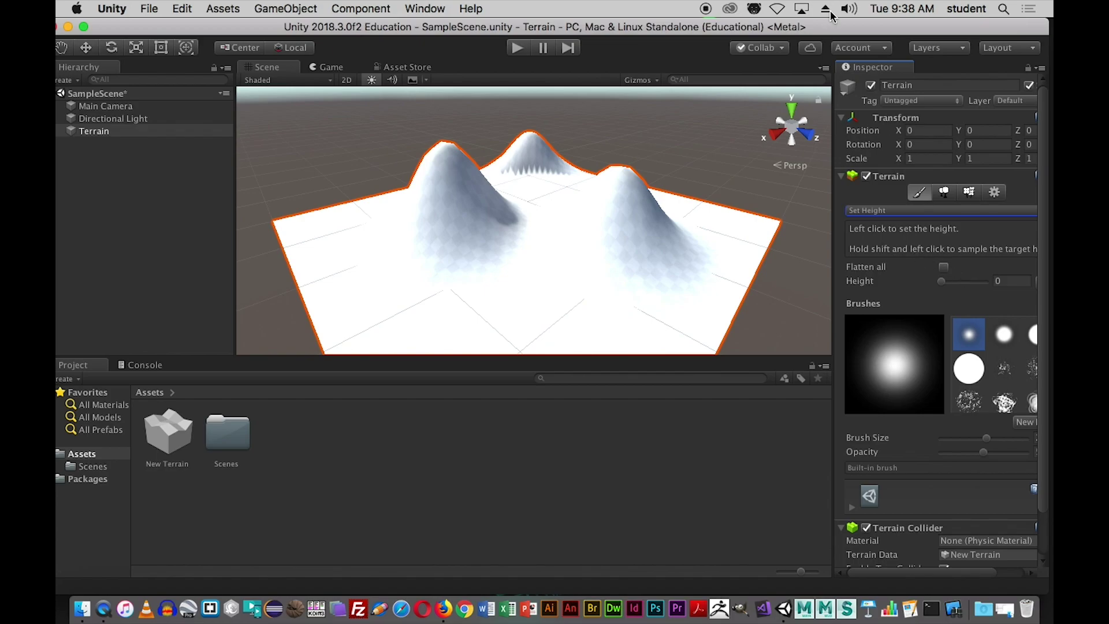
{"action": "left_click_drag", "start_coordinate": [838, 32], "coordinate": [826, 31]}
{"action": "left_click_drag", "start_coordinate": [820, 439], "coordinate": [761, 439]}
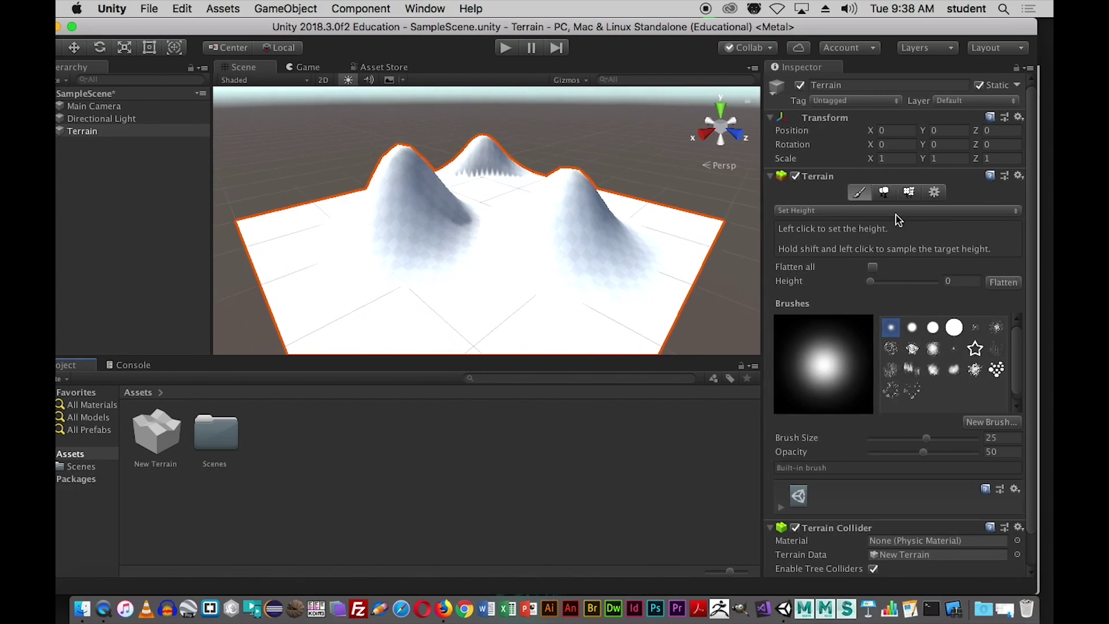
{"action": "left_click", "coordinate": [860, 210]}
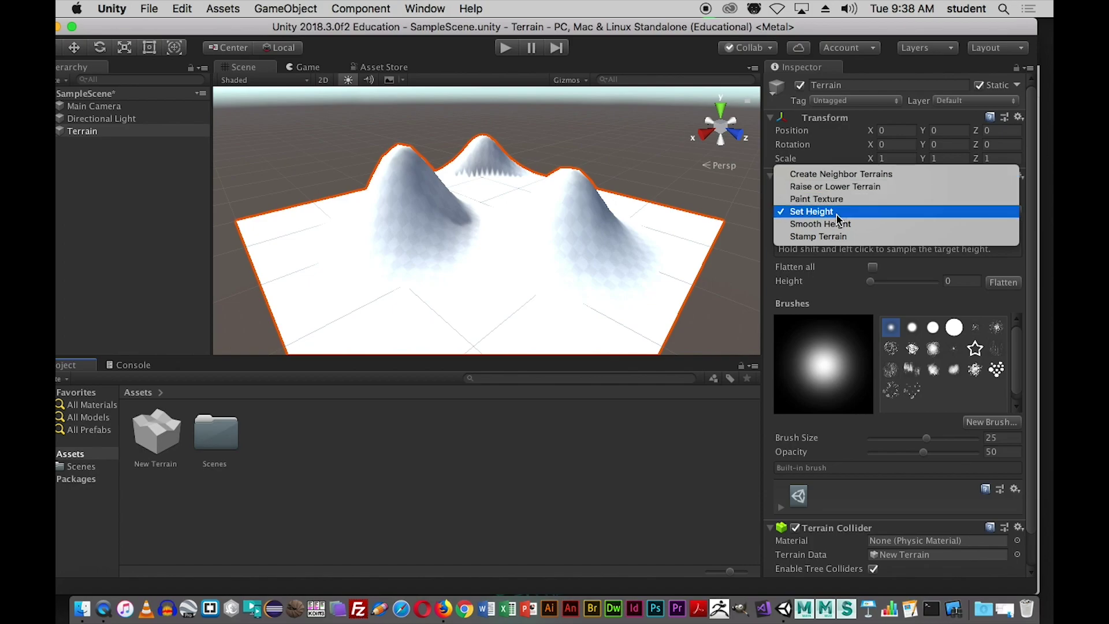
{"action": "left_click", "coordinate": [837, 214]}
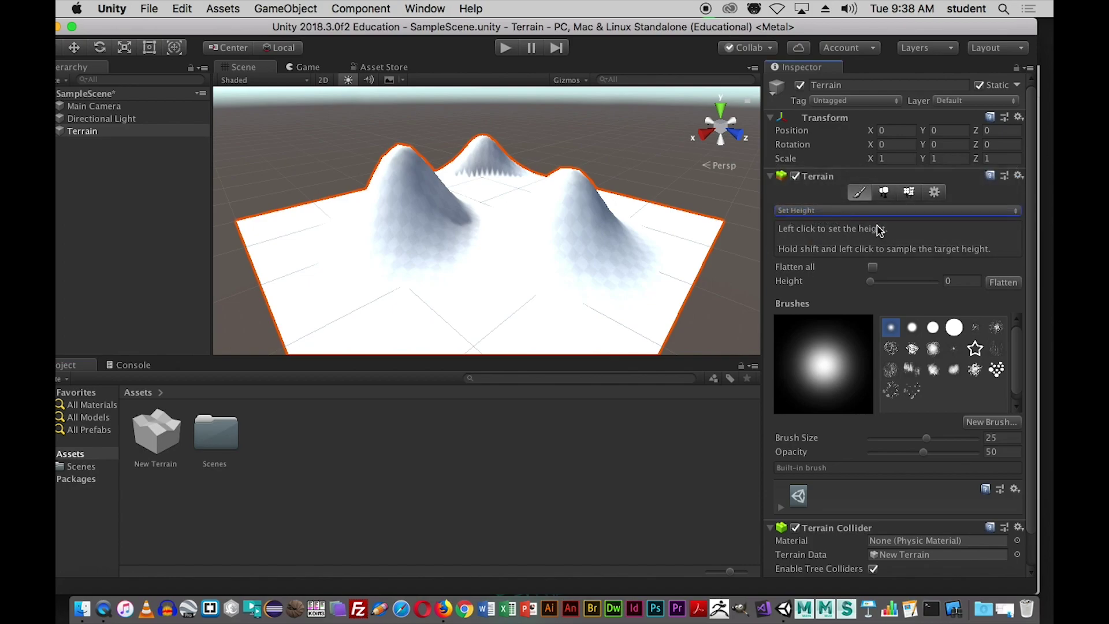
{"action": "left_click", "coordinate": [948, 282]}
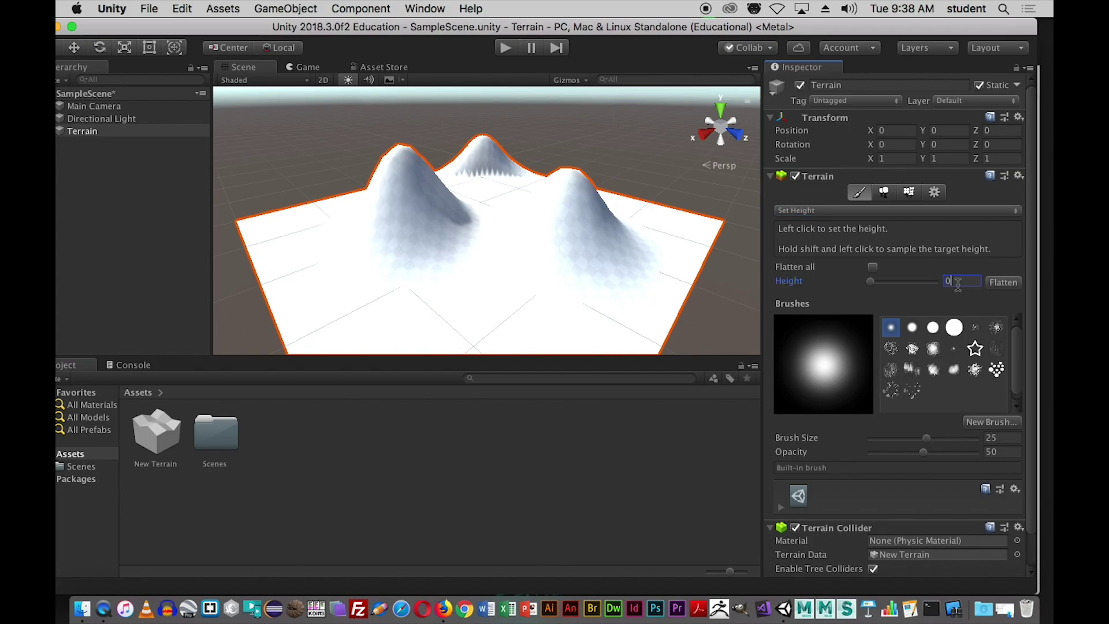
{"action": "type", "text": "30"}
{"action": "left_click", "coordinate": [1003, 283]}
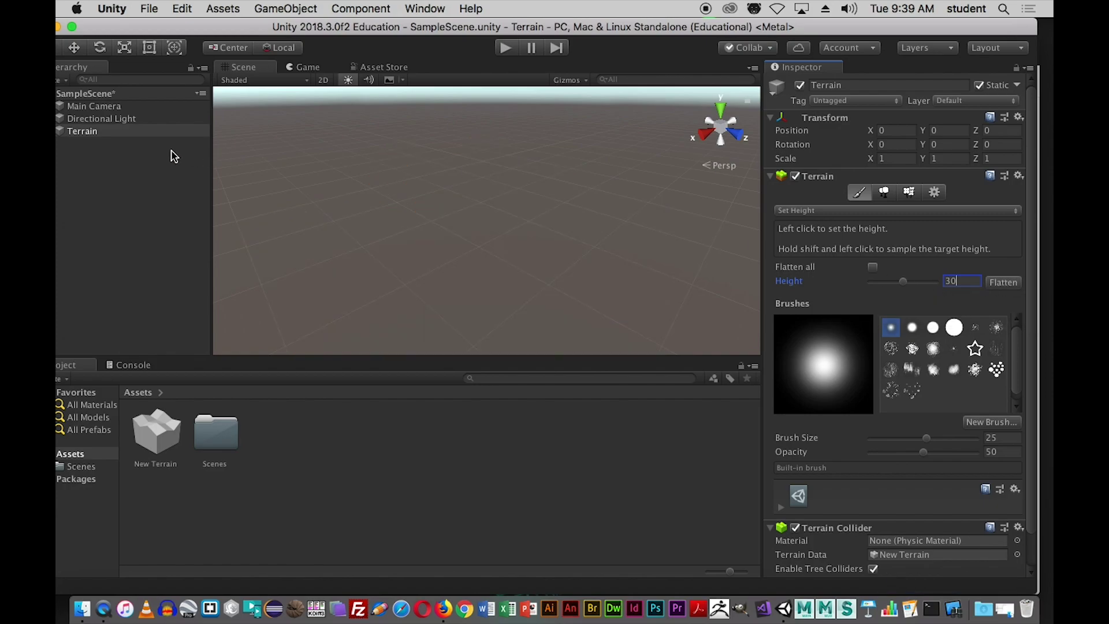
- Select the terrain and switch its sculpting mode back to Raise or Lower Terrain
{"action": "left_click", "coordinate": [68, 134]}
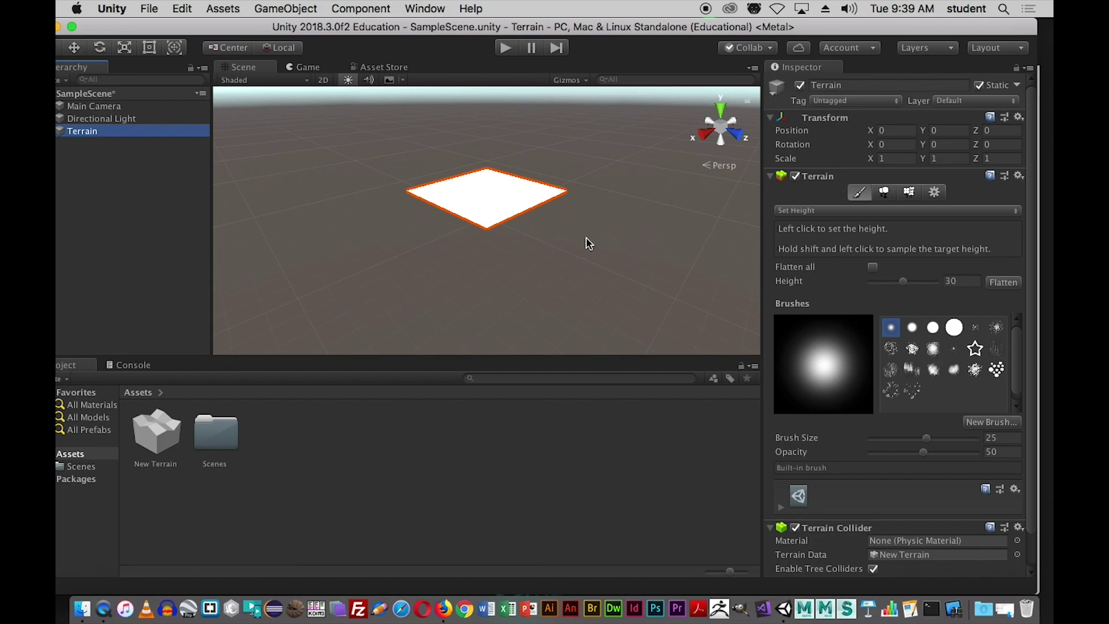
{"action": "left_click", "coordinate": [492, 229]}
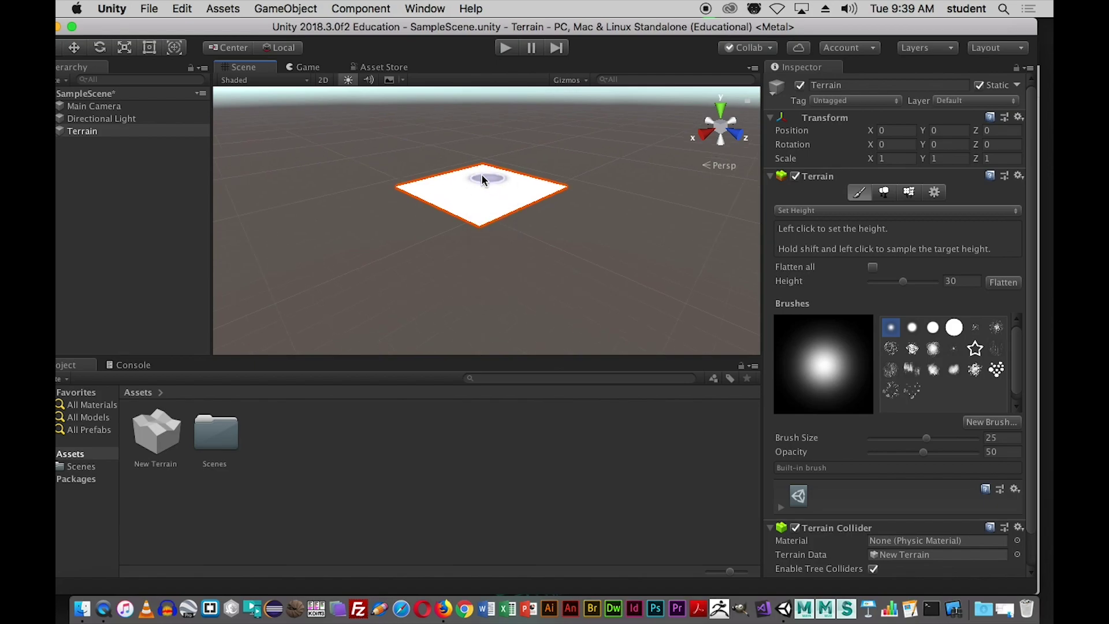
{"action": "middle_click_drag", "start_coordinate": [483, 183], "coordinate": [491, 250]}
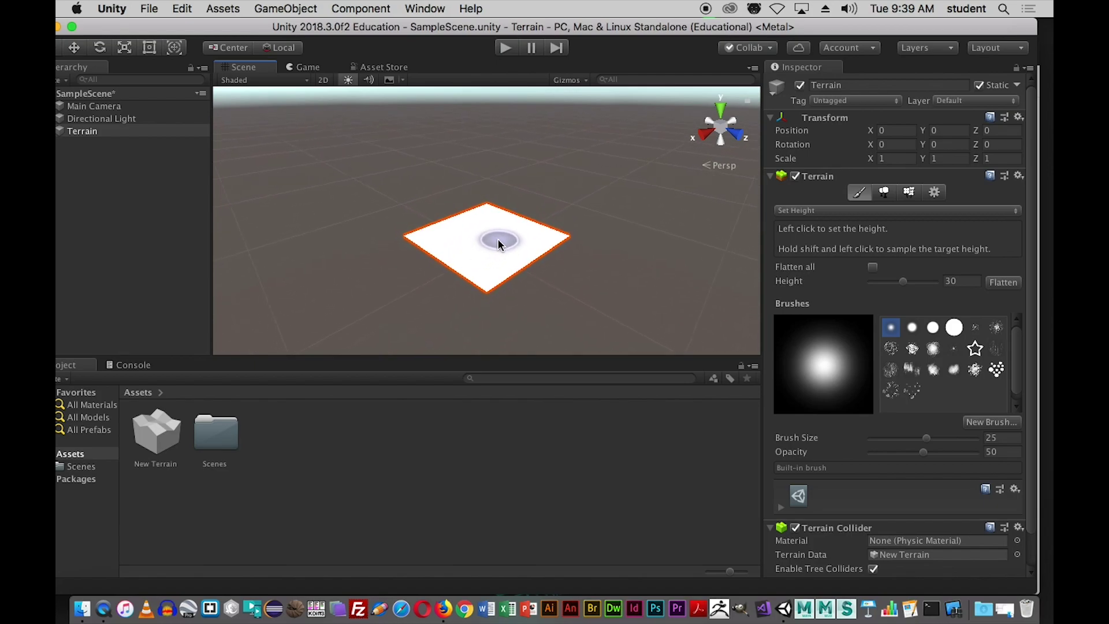
{"action": "scroll", "coordinate": [499, 241], "scroll_direction": "up", "scroll_amount": 5}
{"action": "scroll", "coordinate": [501, 243], "scroll_direction": "up", "scroll_amount": 2}
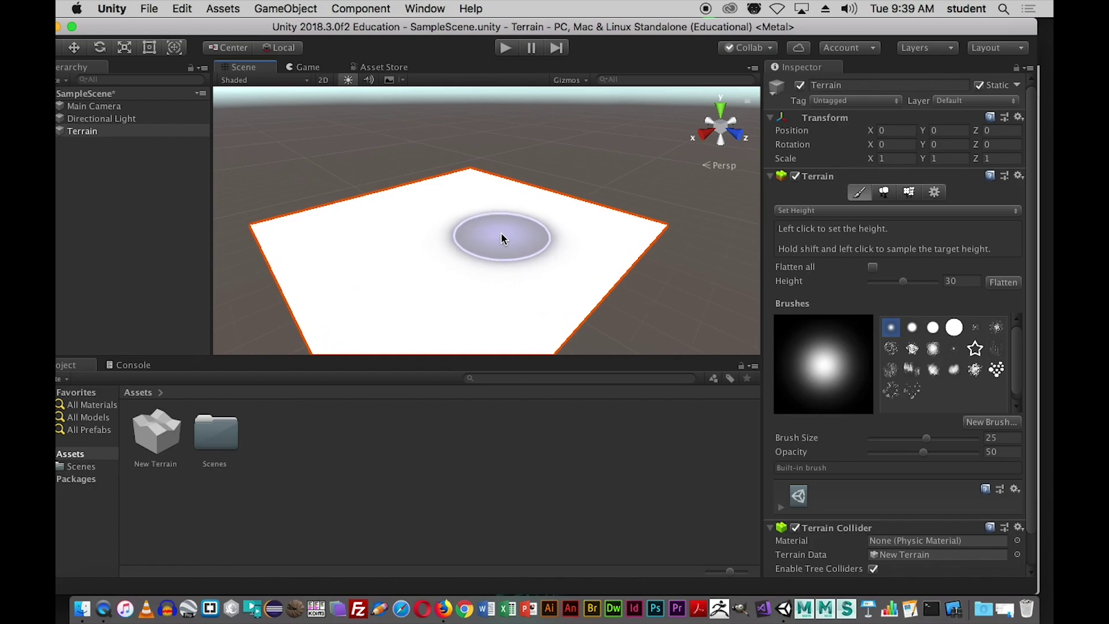
{"action": "mouse_move", "coordinate": [487, 191]}
{"action": "left_mouse_down", "text": "alt"}
{"action": "mouse_move", "coordinate": [554, 133]}
{"action": "mouse_move", "coordinate": [522, 183]}
{"action": "mouse_move", "coordinate": [484, 202]}
{"action": "left_mouse_up", "text": "alt"}
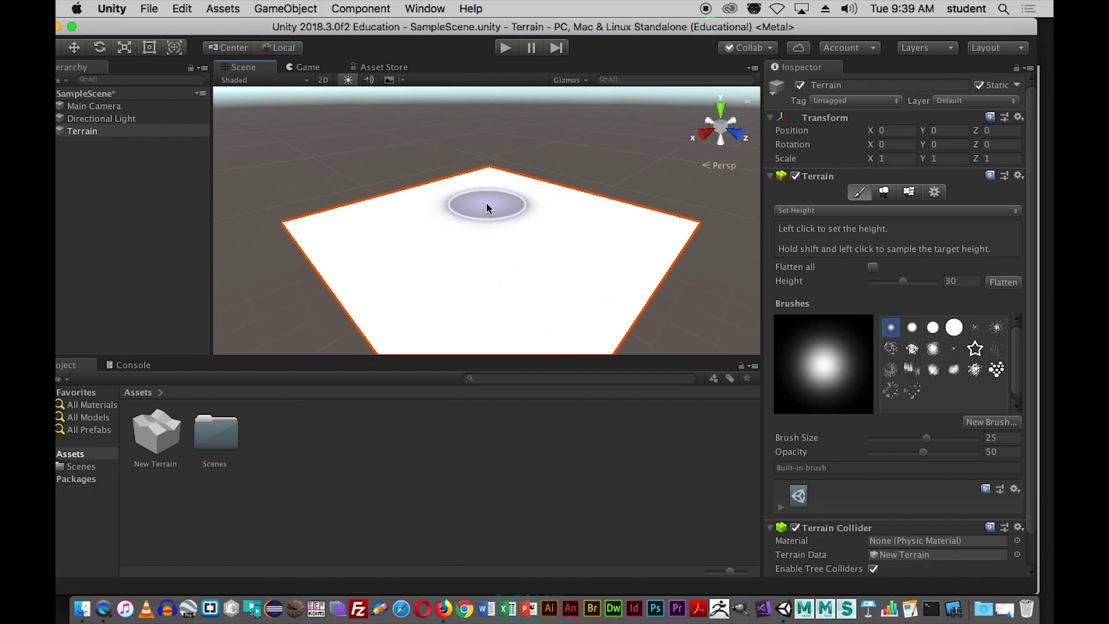
{"action": "left_click", "coordinate": [850, 214]}
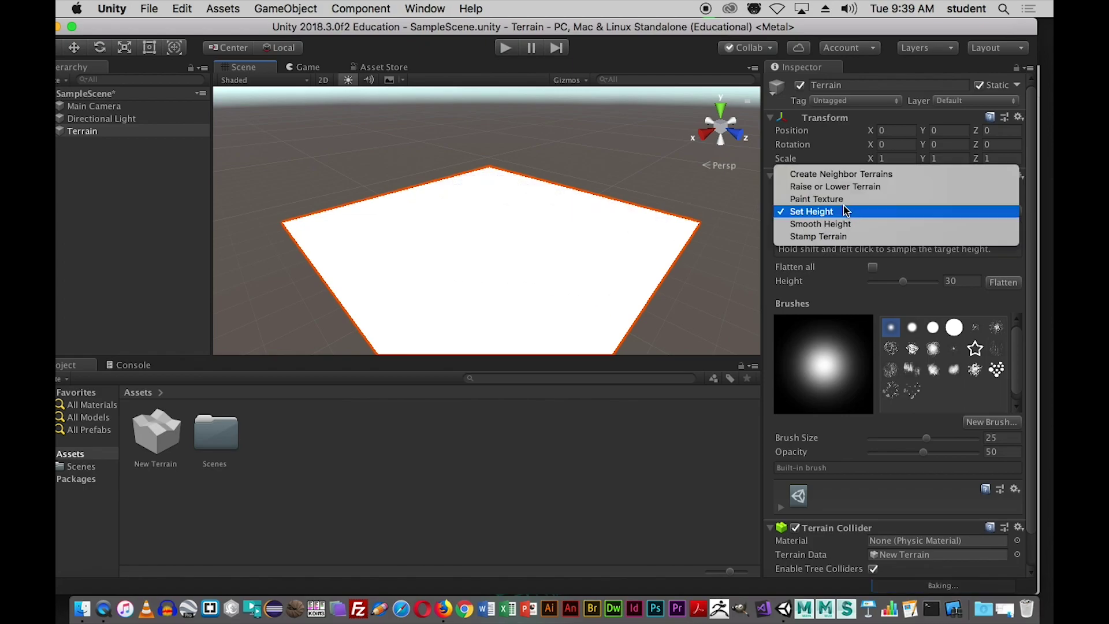
{"action": "left_click", "coordinate": [823, 186]}
- Try raising a hill at the terrain's far corner and digging pits across its middle, and undo these strokes
{"action": "mouse_move", "coordinate": [484, 199]}
{"action": "left_mouse_down"}
{"action": "mouse_move", "coordinate": [486, 168]}
{"action": "mouse_move", "coordinate": [487, 224]}
{"action": "left_mouse_up"}
{"action": "mouse_move", "coordinate": [556, 235]}
{"action": "left_mouse_down", "text": "shift"}
{"action": "mouse_move", "coordinate": [574, 249]}
{"action": "mouse_move", "coordinate": [543, 244]}
{"action": "mouse_move", "coordinate": [613, 245]}
{"action": "mouse_move", "coordinate": [622, 257]}
{"action": "mouse_move", "coordinate": [508, 289]}
{"action": "mouse_move", "coordinate": [408, 238]}
{"action": "mouse_move", "coordinate": [490, 291]}
{"action": "mouse_move", "coordinate": [526, 231]}
{"action": "mouse_move", "coordinate": [553, 219]}
{"action": "mouse_move", "coordinate": [590, 168]}
{"action": "mouse_move", "coordinate": [503, 303]}
{"action": "mouse_move", "coordinate": [396, 308]}
{"action": "mouse_move", "coordinate": [548, 252]}
{"action": "mouse_move", "coordinate": [353, 246]}
{"action": "mouse_move", "coordinate": [402, 184]}
{"action": "mouse_move", "coordinate": [611, 306]}
{"action": "left_mouse_up", "text": "shift"}
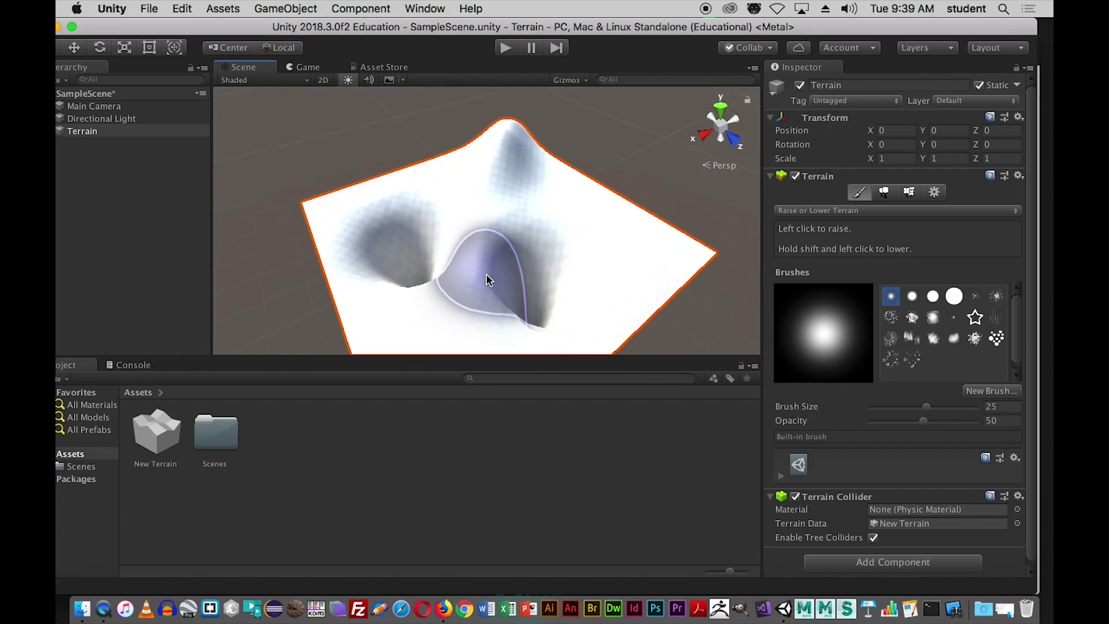
{"action": "key", "text": "super+z"}
{"action": "key", "text": "super+z"}
{"action": "key", "text": "super+z"}
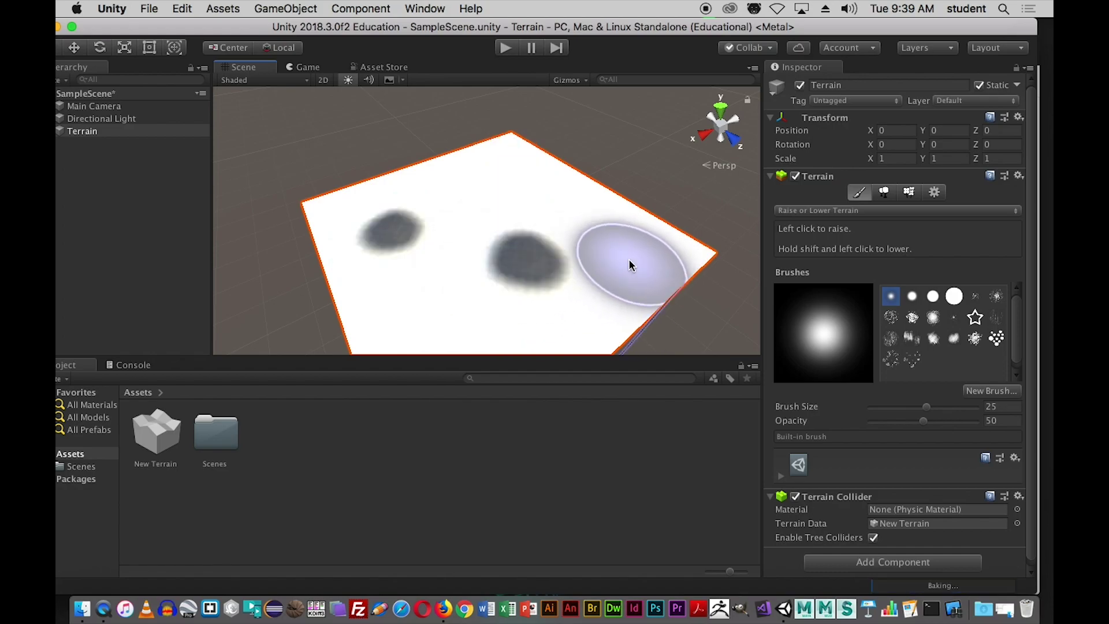
{"action": "key", "text": "super+z"}
- Make a faint test mark on the terrain and set the brush size to 19.2 and opacity to 31
{"action": "scroll", "coordinate": [528, 186], "scroll_direction": "down", "scroll_amount": 3}
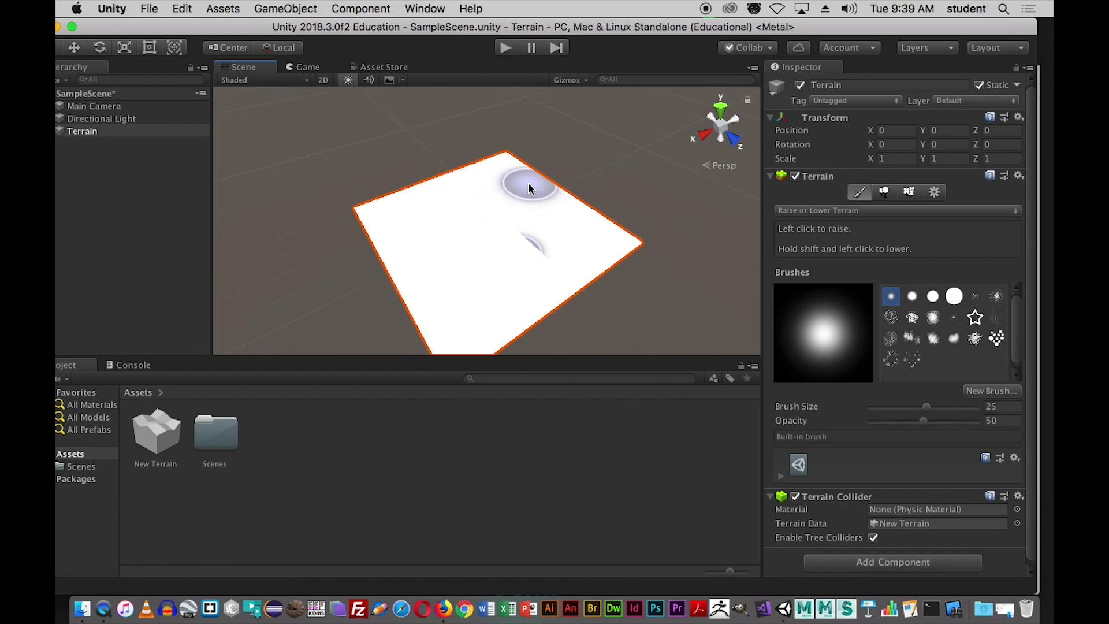
{"action": "scroll", "coordinate": [529, 182], "scroll_direction": "up", "scroll_amount": 3}
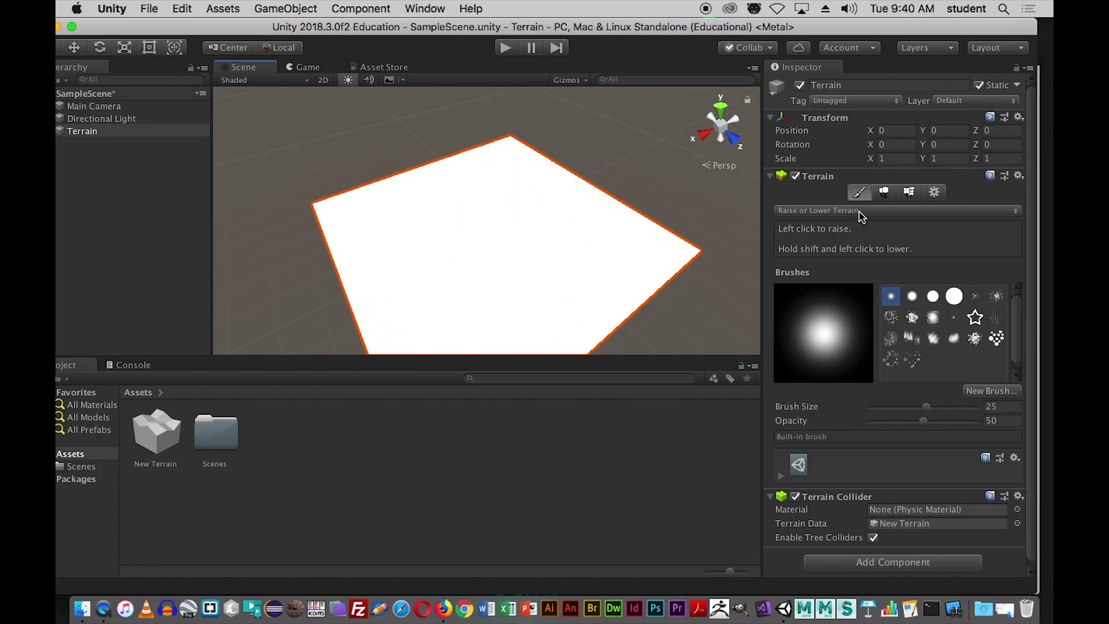
{"action": "left_click", "coordinate": [548, 254]}
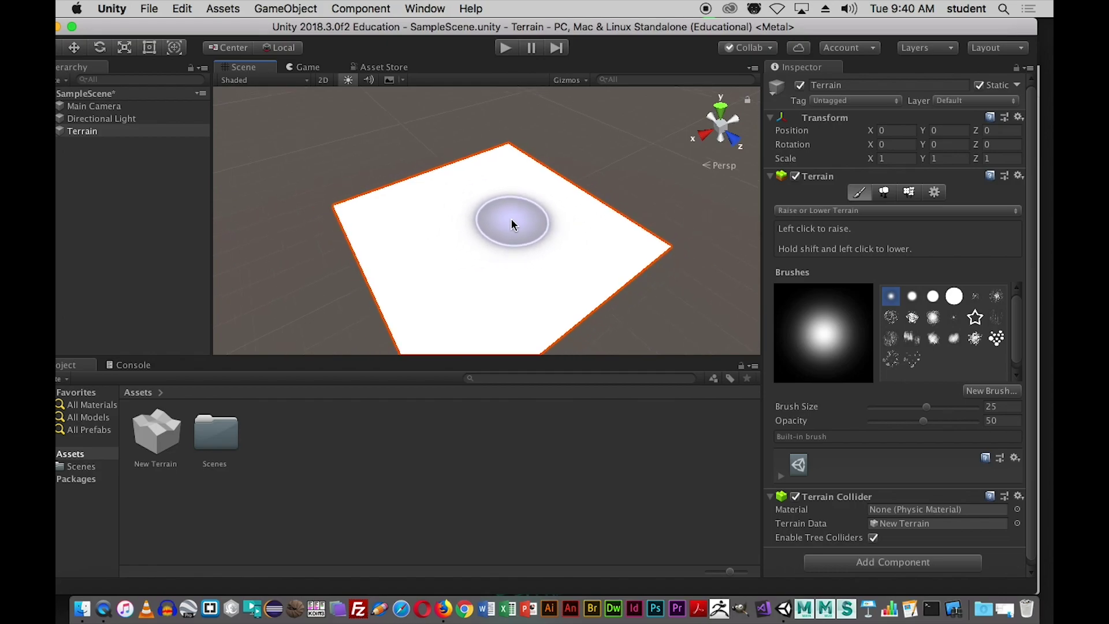
{"action": "scroll", "coordinate": [511, 220], "scroll_direction": "up", "scroll_amount": 3}
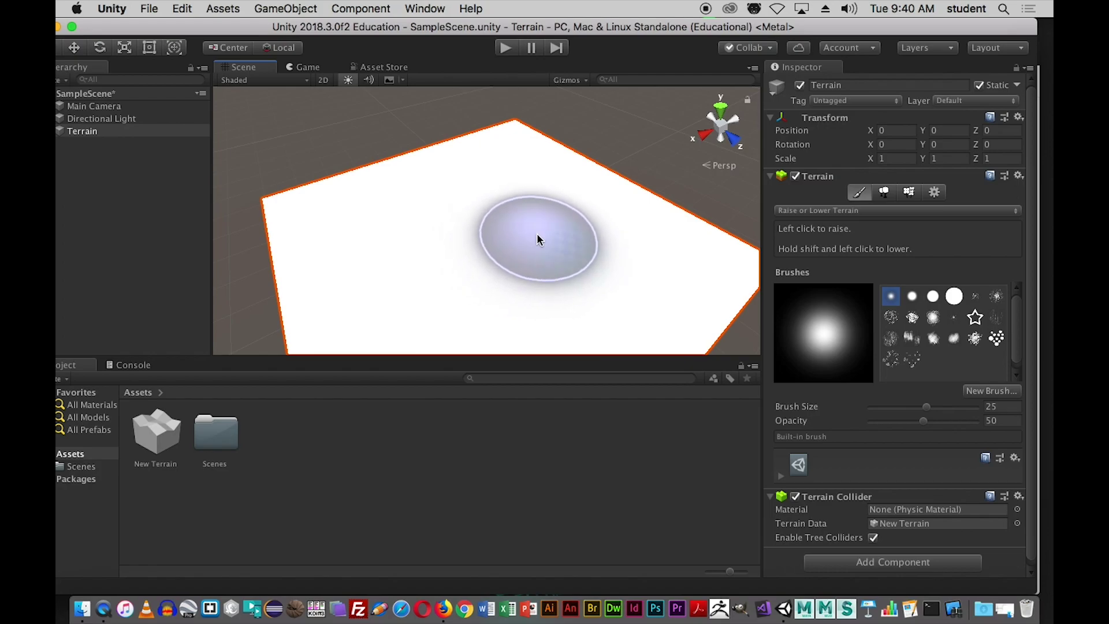
{"action": "mouse_move", "coordinate": [534, 230]}
{"action": "middle_mouse_down"}
{"action": "mouse_move", "coordinate": [535, 185]}
{"action": "mouse_move", "coordinate": [564, 200]}
{"action": "mouse_move", "coordinate": [552, 217]}
{"action": "middle_mouse_up"}
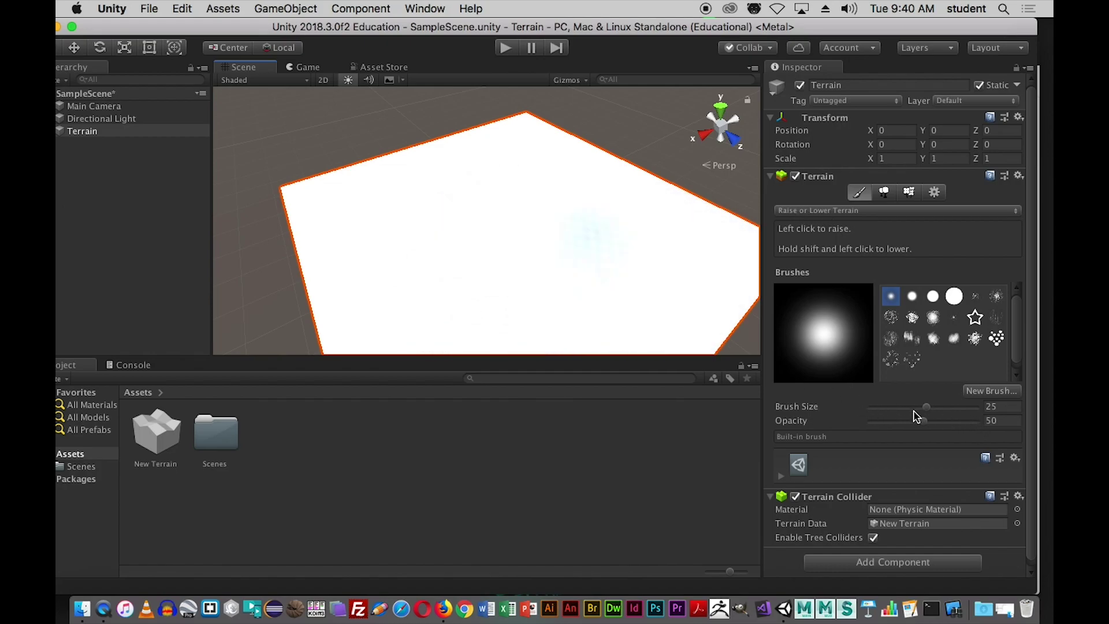
{"action": "mouse_move", "coordinate": [927, 407]}
{"action": "left_mouse_down"}
{"action": "mouse_move", "coordinate": [903, 407]}
{"action": "mouse_move", "coordinate": [897, 421]}
{"action": "left_mouse_up"}
{"action": "mouse_move", "coordinate": [903, 408]}
{"action": "left_mouse_down"}
{"action": "mouse_move", "coordinate": [914, 407]}
{"action": "mouse_move", "coordinate": [904, 421]}
{"action": "left_mouse_up"}
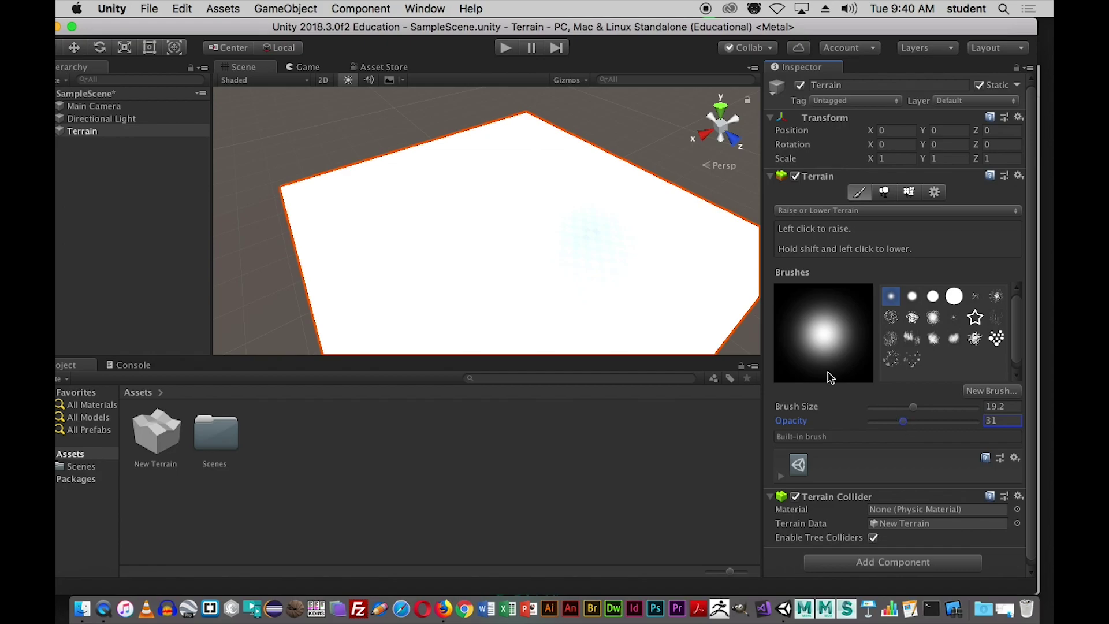
- Raise a cluster of four hills around the terrain's far corner with the soft round brush
{"action": "mouse_move", "coordinate": [518, 151]}
{"action": "left_mouse_down"}
{"action": "mouse_move", "coordinate": [521, 136]}
{"action": "mouse_move", "coordinate": [566, 181]}
{"action": "mouse_move", "coordinate": [592, 169]}
{"action": "left_mouse_up"}
{"action": "left_click_drag", "start_coordinate": [421, 166], "coordinate": [425, 163]}
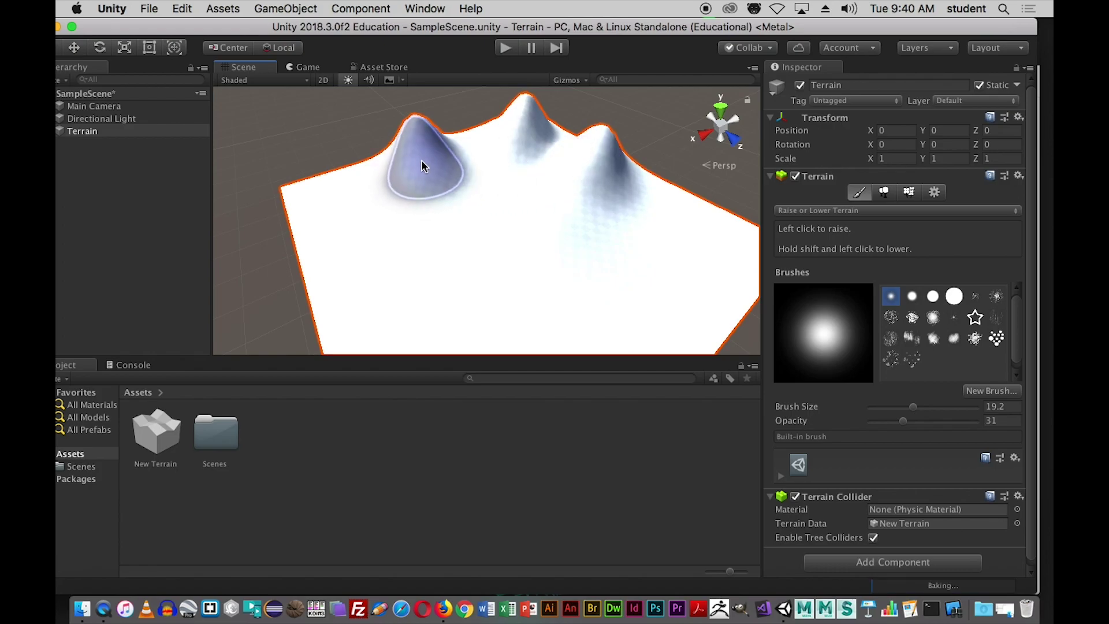
{"action": "left_click", "coordinate": [475, 185]}
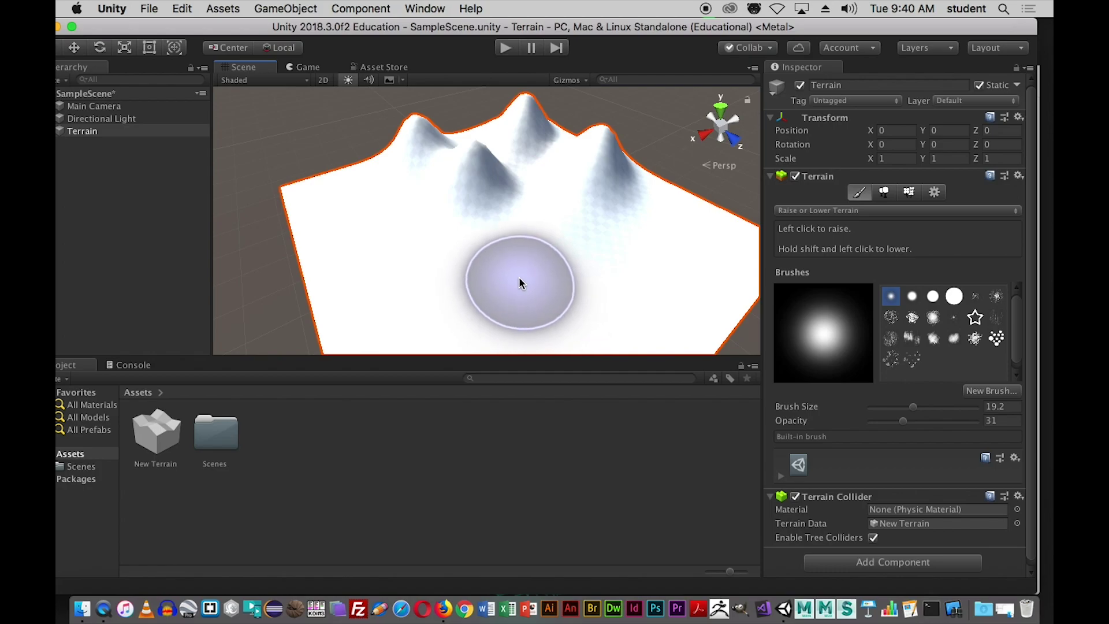
- Lower a wide basin into the terrain just in front of the hills
{"action": "mouse_move", "coordinate": [518, 275]}
{"action": "middle_mouse_down"}
{"action": "mouse_move", "coordinate": [528, 272]}
{"action": "mouse_move", "coordinate": [527, 215]}
{"action": "mouse_move", "coordinate": [512, 230]}
{"action": "mouse_move", "coordinate": [485, 212]}
{"action": "mouse_move", "coordinate": [502, 235]}
{"action": "mouse_move", "coordinate": [494, 247]}
{"action": "middle_mouse_up"}
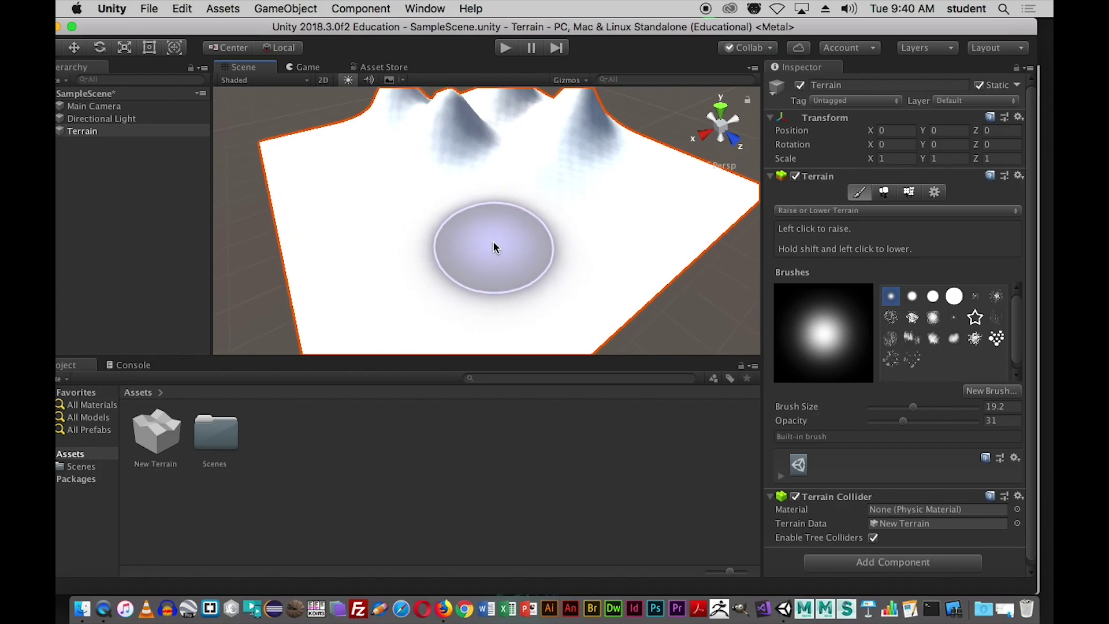
{"action": "mouse_move", "coordinate": [479, 217]}
{"action": "left_mouse_down", "text": "shift"}
{"action": "mouse_move", "coordinate": [532, 234]}
{"action": "mouse_move", "coordinate": [583, 230]}
{"action": "left_mouse_up", "text": "shift"}
{"action": "mouse_move", "coordinate": [555, 277]}
{"action": "left_mouse_down", "text": "shift"}
{"action": "mouse_move", "coordinate": [445, 253]}
{"action": "mouse_move", "coordinate": [430, 233]}
{"action": "left_mouse_up", "text": "shift"}
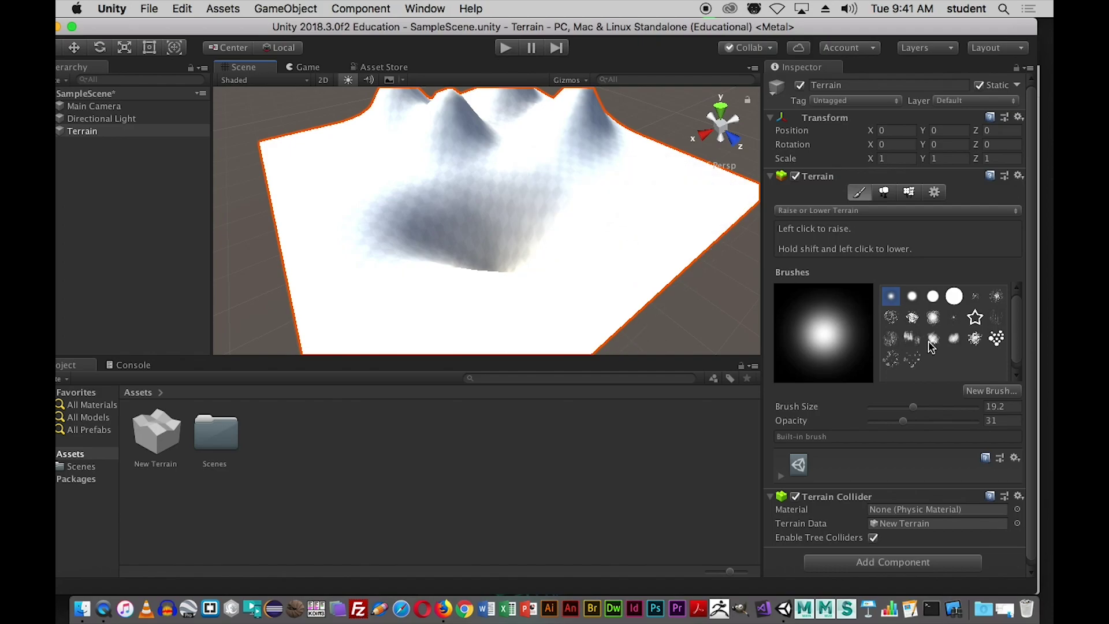
- Raise a rough mound and jagged peaks near the terrain's side corner using two textured brushes at size 9.9 and opacity 13
{"action": "left_click", "coordinate": [891, 337]}
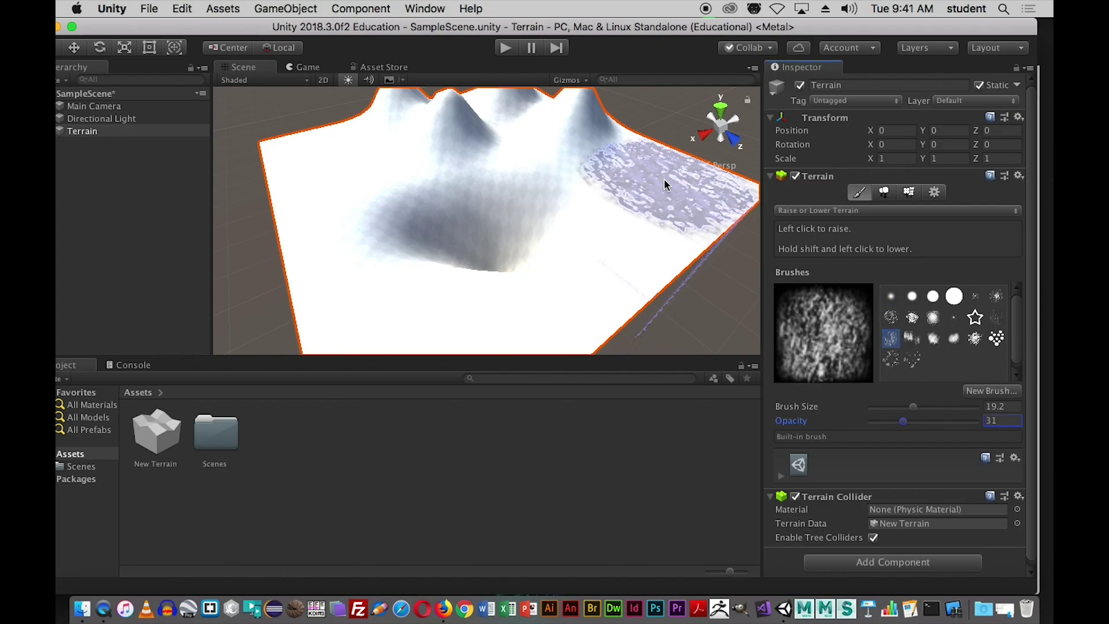
{"action": "left_click_drag", "start_coordinate": [911, 407], "coordinate": [883, 421]}
{"action": "mouse_move", "coordinate": [621, 175]}
{"action": "left_mouse_down"}
{"action": "mouse_move", "coordinate": [659, 172]}
{"action": "mouse_move", "coordinate": [654, 159]}
{"action": "left_mouse_up"}
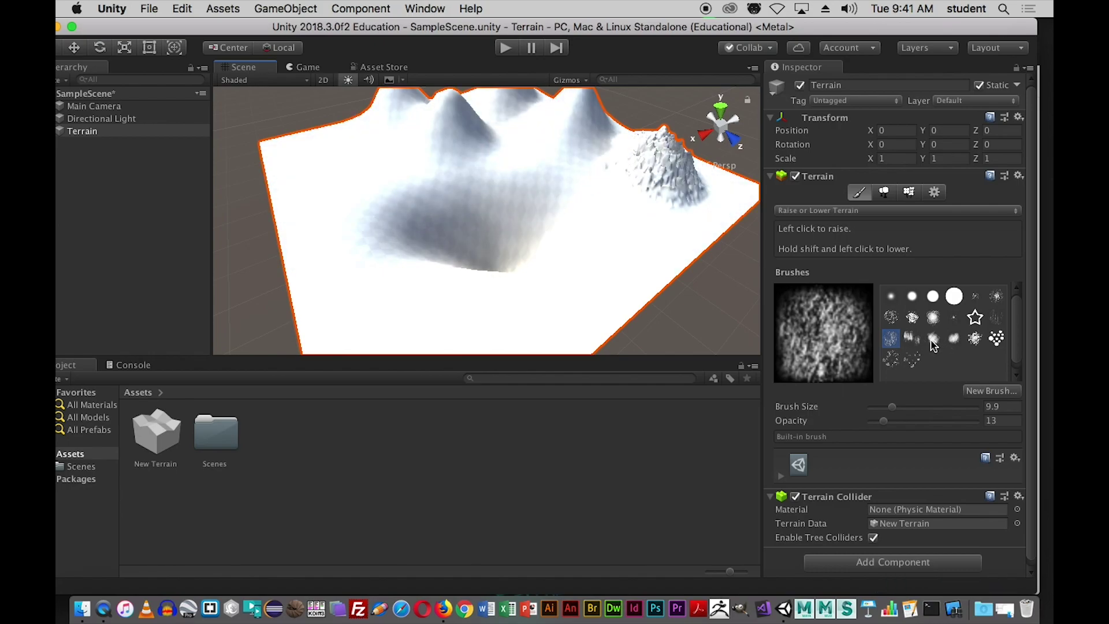
{"action": "left_click", "coordinate": [891, 359]}
{"action": "mouse_move", "coordinate": [612, 202]}
{"action": "left_mouse_down"}
{"action": "mouse_move", "coordinate": [638, 230]}
{"action": "mouse_move", "coordinate": [623, 225]}
{"action": "mouse_move", "coordinate": [629, 214]}
{"action": "left_mouse_up"}
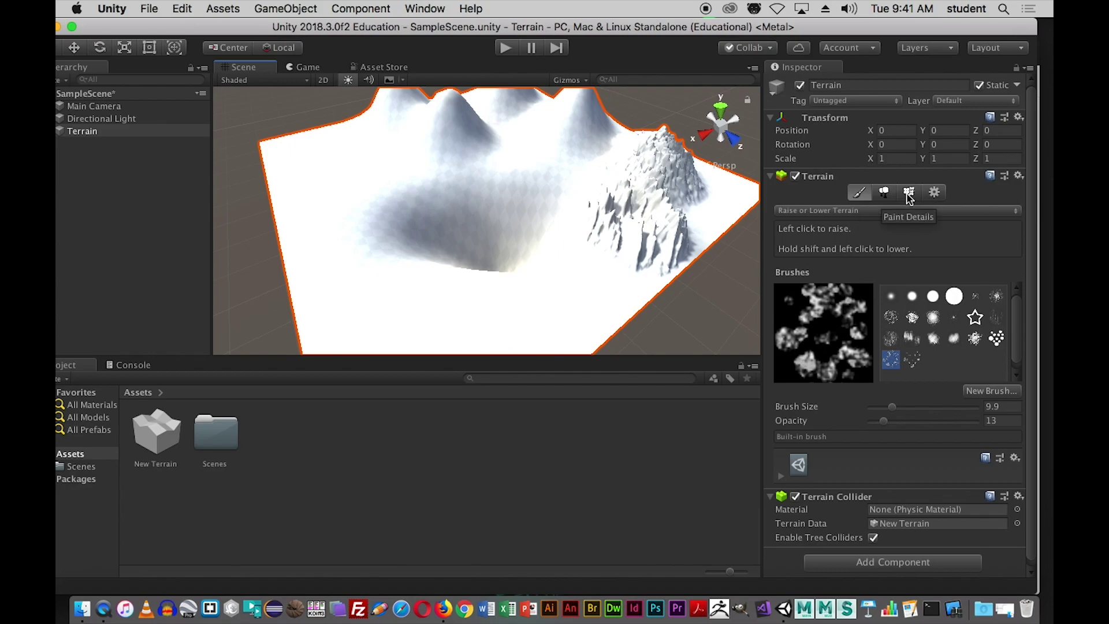
{"action": "left_click", "coordinate": [860, 195]}
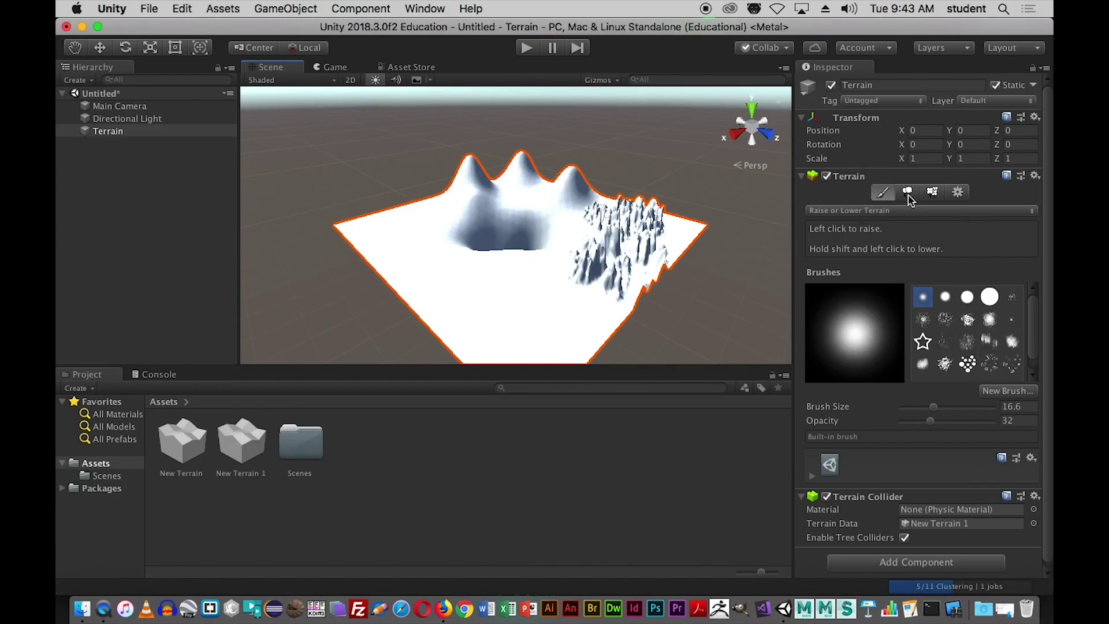
- Switch the terrain tool to Paint Texture and widen the Inspector so all its settings fit
{"action": "left_click", "coordinate": [900, 211]}
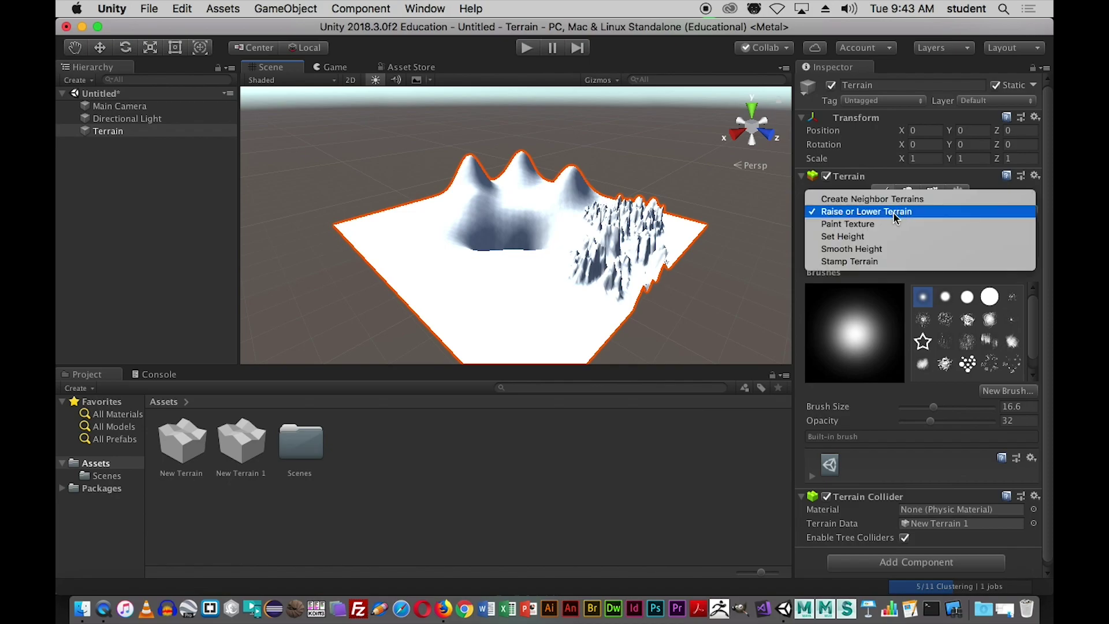
{"action": "left_click", "coordinate": [849, 225]}
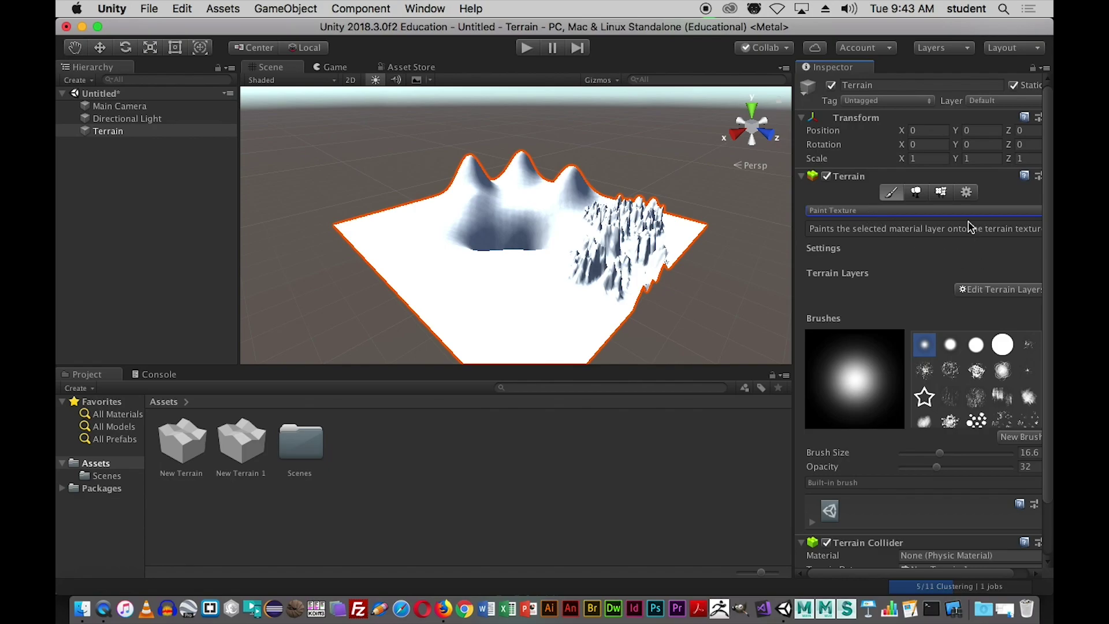
{"action": "left_click_drag", "start_coordinate": [794, 362], "coordinate": [776, 363]}
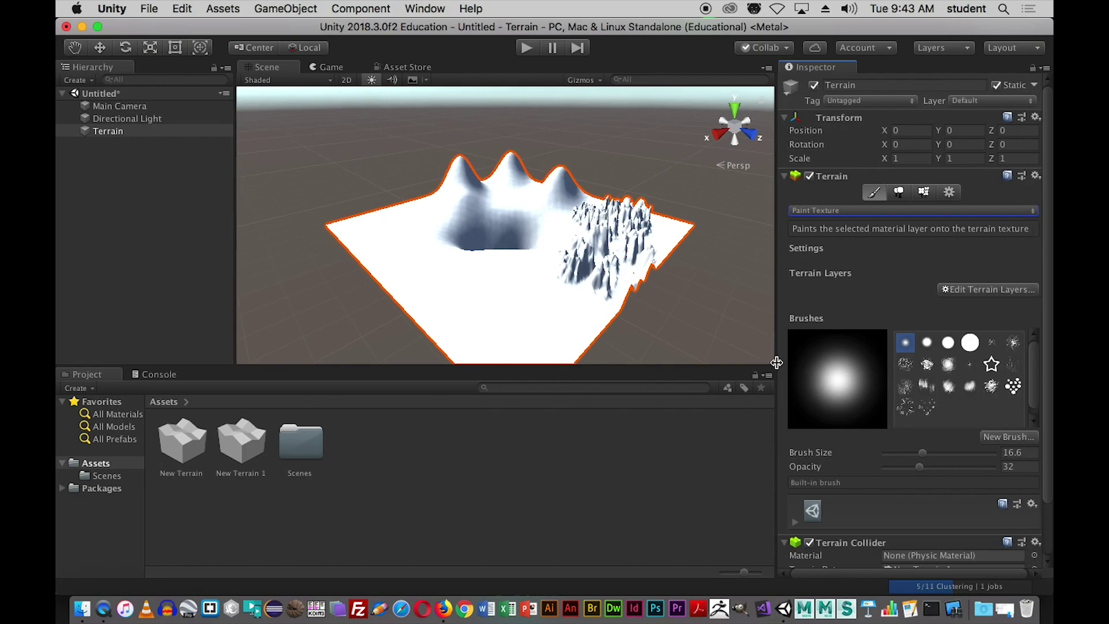
- Start creating a terrain layer to check the available textures, and close the selection without choosing one
{"action": "left_click", "coordinate": [965, 295]}
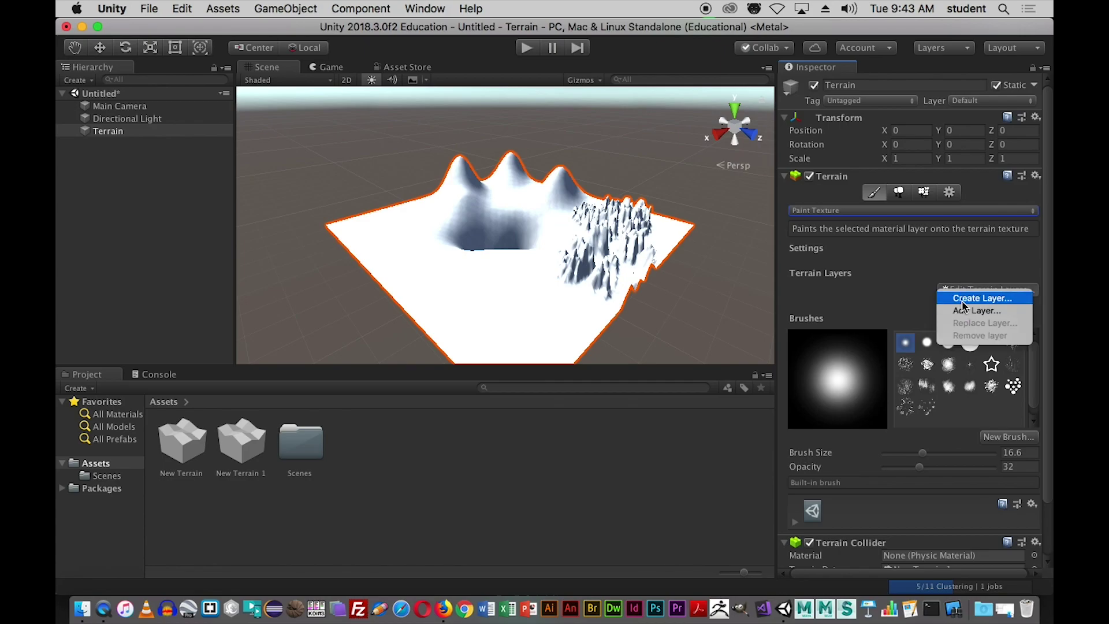
{"action": "left_click", "coordinate": [962, 301]}
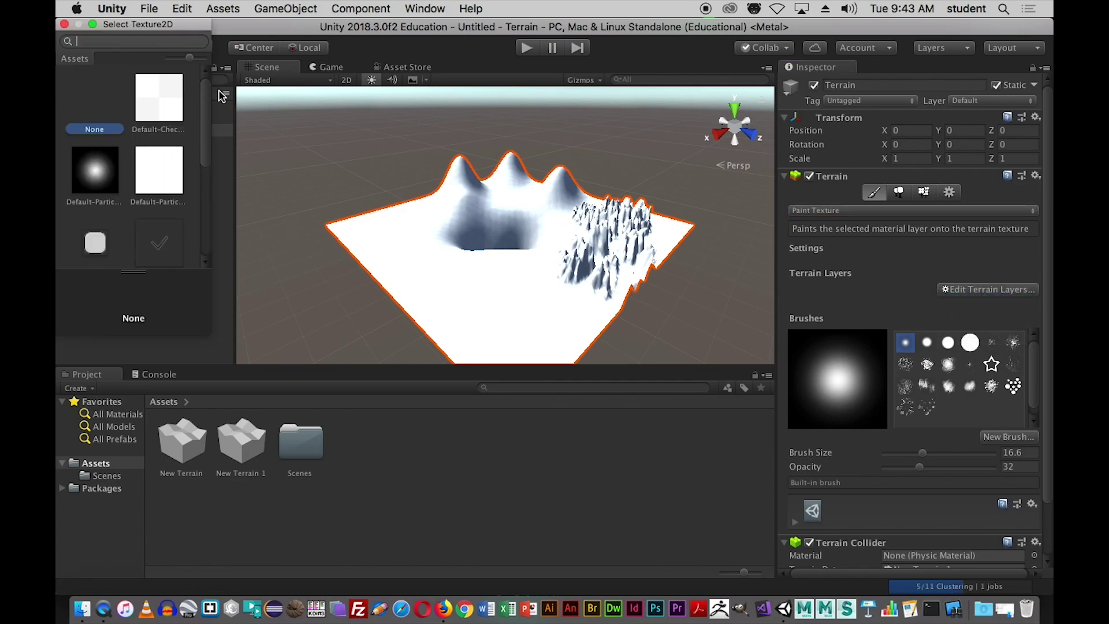
{"action": "mouse_move", "coordinate": [205, 110]}
{"action": "left_mouse_down"}
{"action": "mouse_move", "coordinate": [198, 242]}
{"action": "mouse_move", "coordinate": [205, 104]}
{"action": "left_mouse_up"}
{"action": "left_click", "coordinate": [65, 24]}
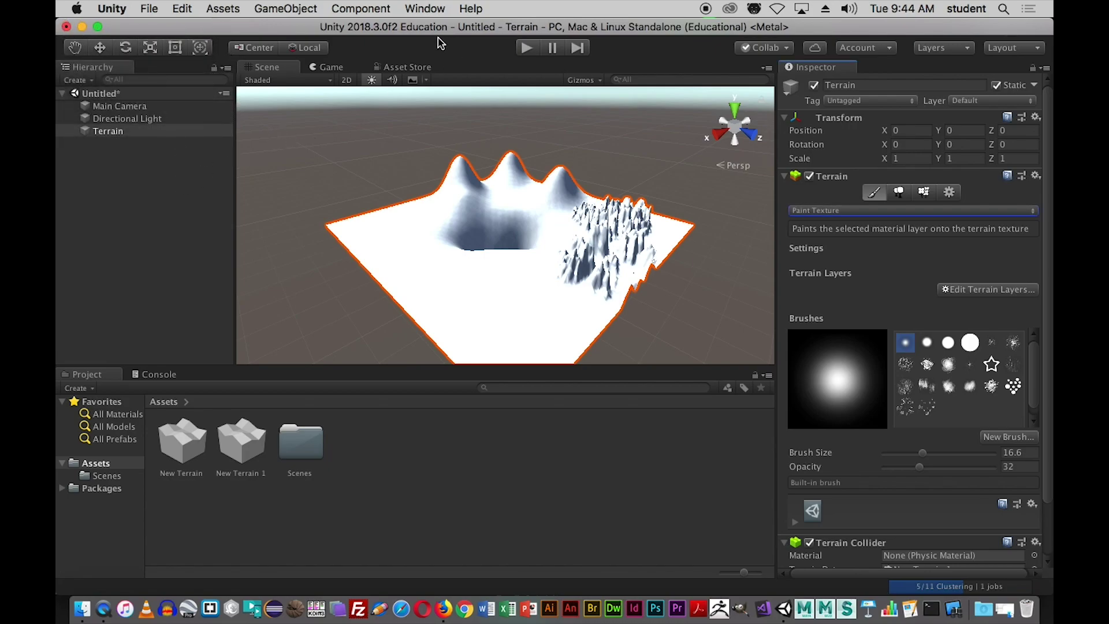
- Search the Asset Store for "Standard As" and open the Standard Assets page by Unity Technologies at its download option
{"action": "left_click", "coordinate": [404, 68]}
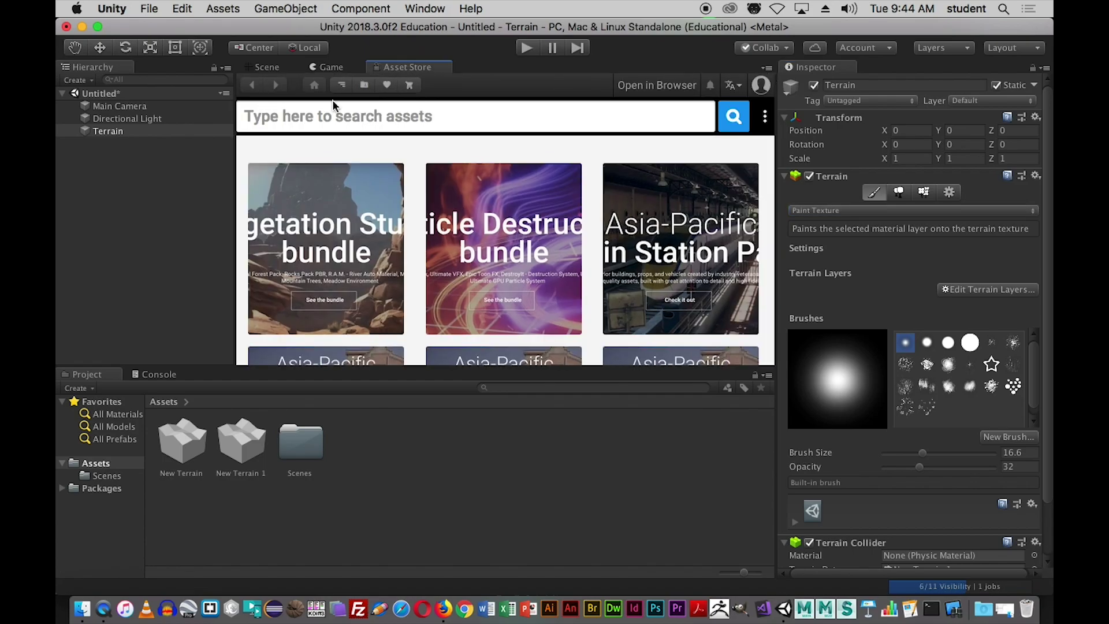
{"action": "left_click", "coordinate": [326, 118]}
{"action": "type", "text": "Standa"}
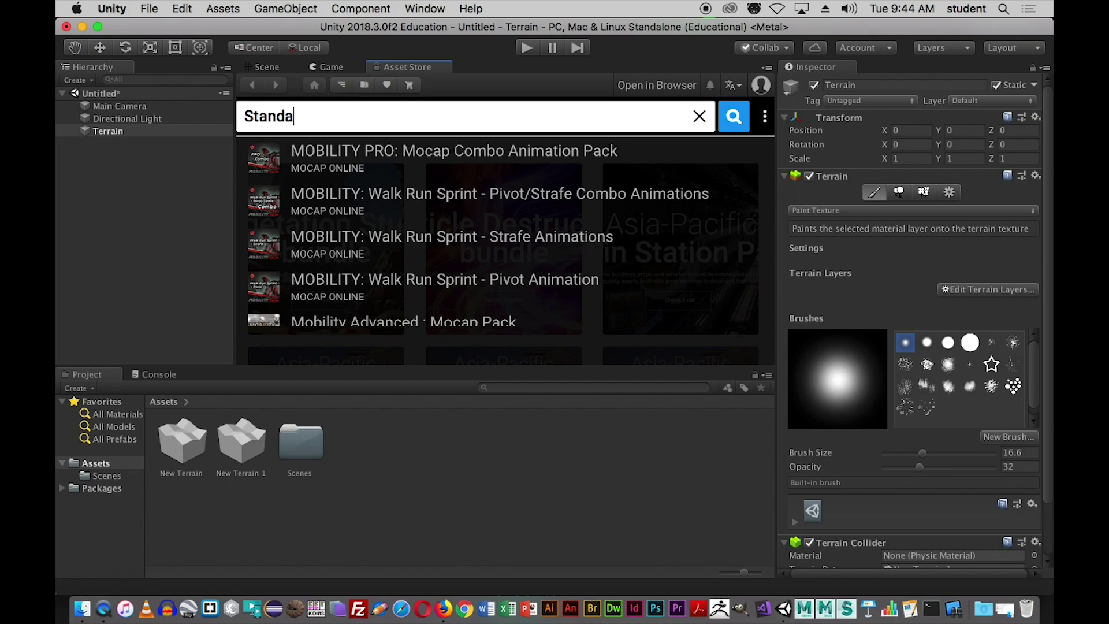
{"action": "type", "text": "rd "}
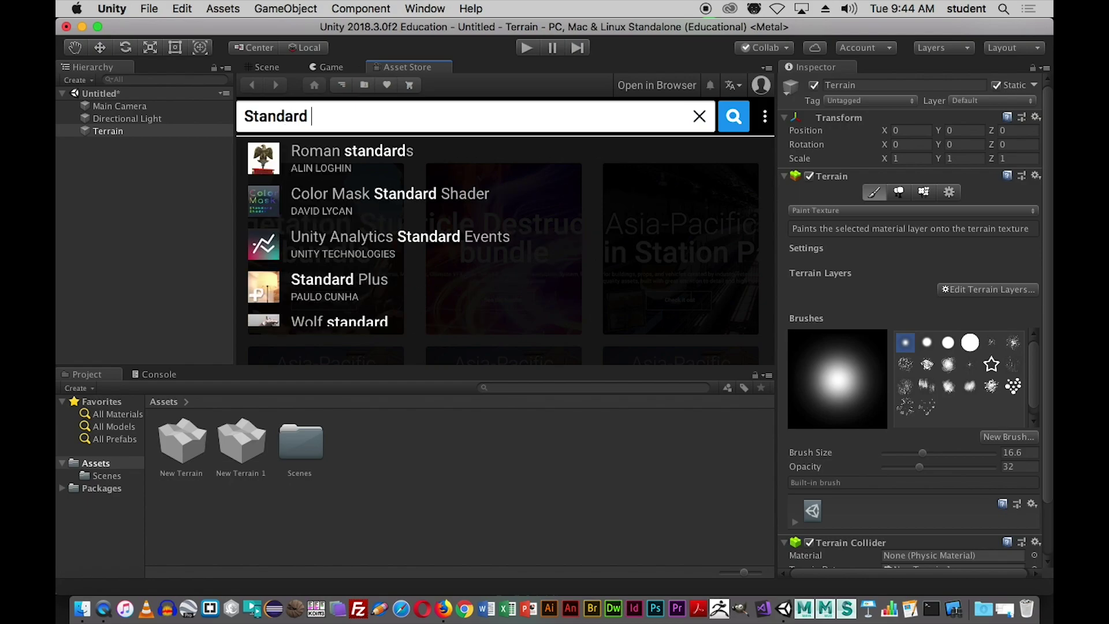
{"action": "type", "text": "As"}
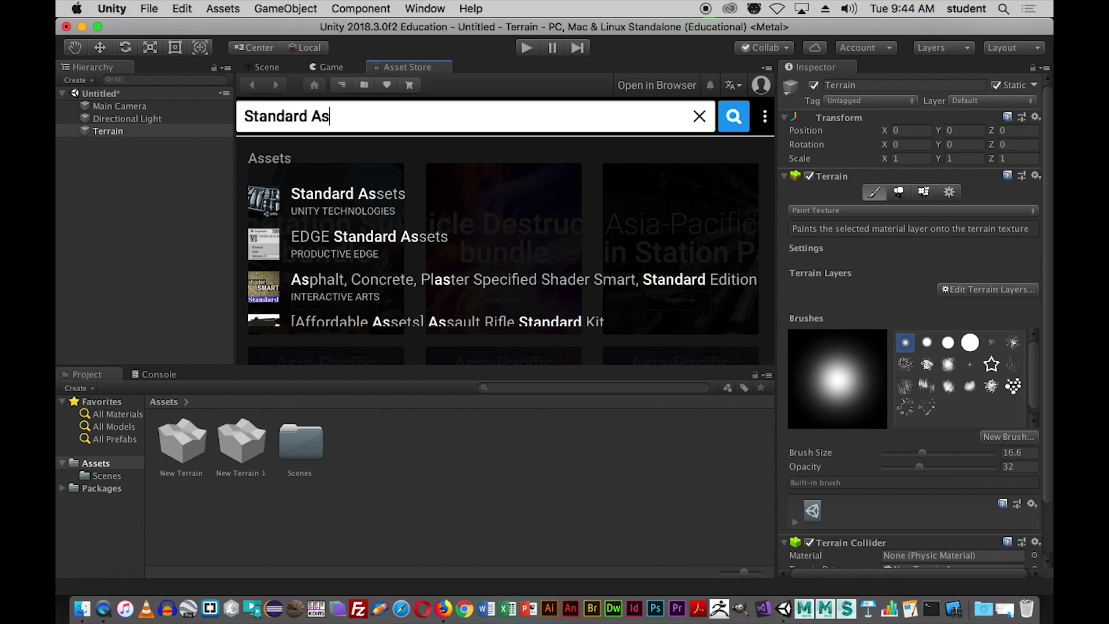
{"action": "left_click", "coordinate": [337, 211]}
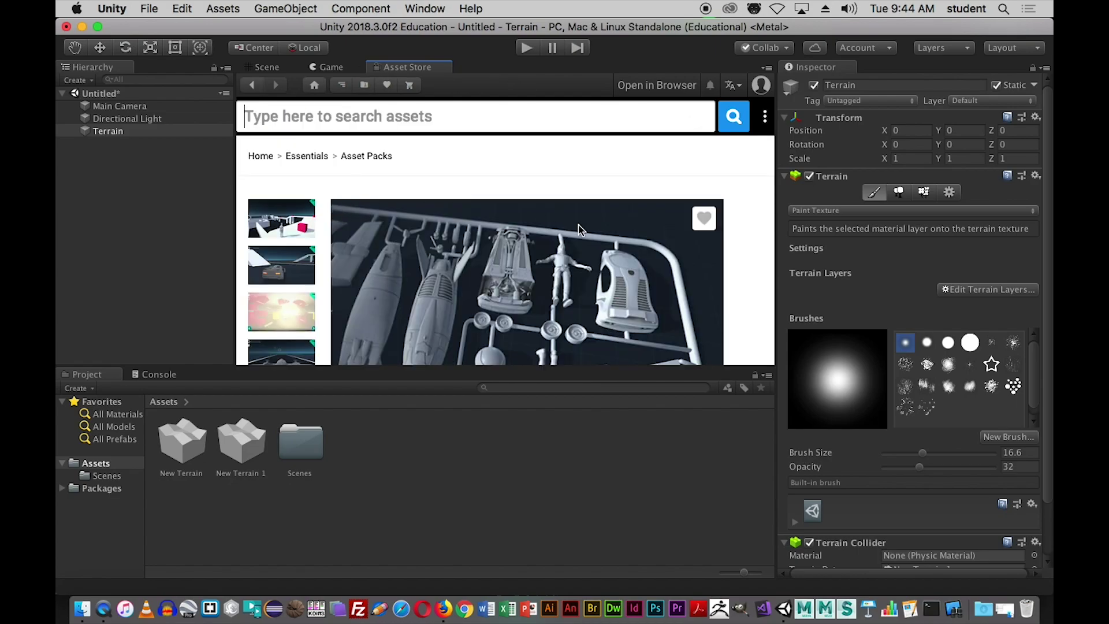
{"action": "scroll", "coordinate": [687, 291], "scroll_direction": "down", "scroll_amount": 5}
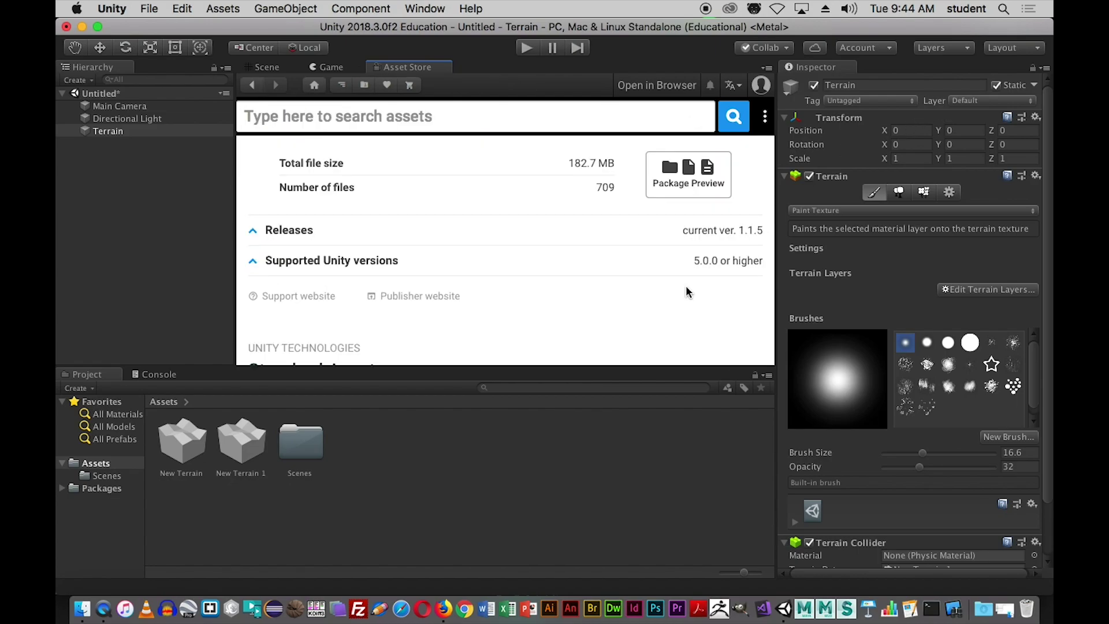
{"action": "scroll", "coordinate": [687, 292], "scroll_direction": "up", "scroll_amount": 3}
{"action": "scroll", "coordinate": [685, 285], "scroll_direction": "down", "scroll_amount": 2}
{"action": "scroll", "coordinate": [685, 285], "scroll_direction": "up", "scroll_amount": 10}
{"action": "scroll", "coordinate": [687, 290], "scroll_direction": "down", "scroll_amount": 10}
{"action": "scroll", "coordinate": [687, 290], "scroll_direction": "up", "scroll_amount": 5}
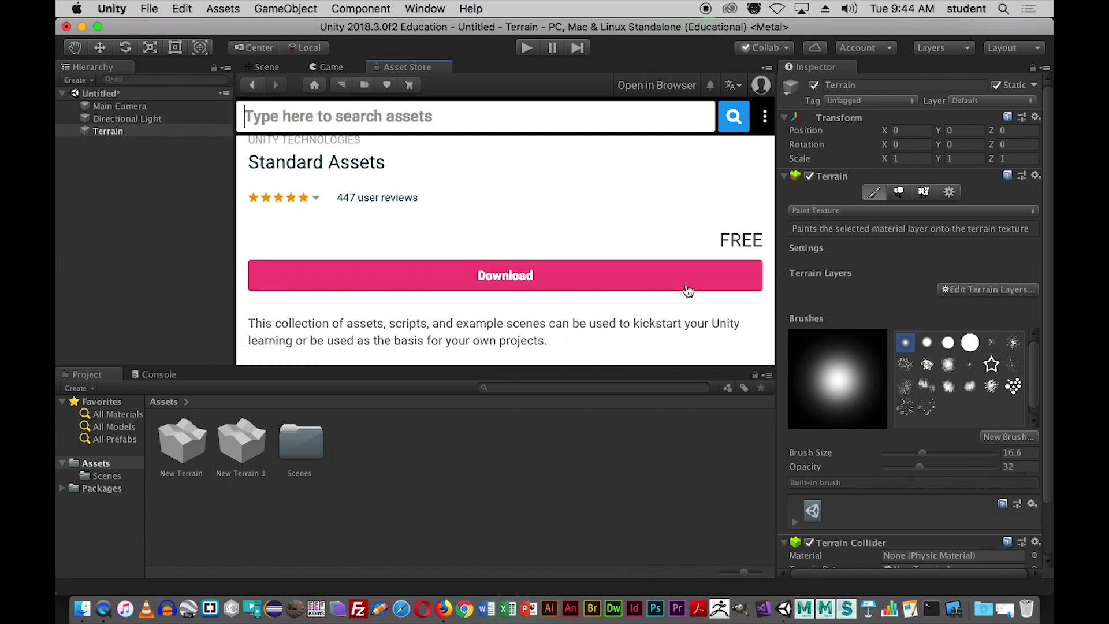
- Try to download Standard Assets from the Asset Store, close the window that opens, and return to the Scene view
{"action": "left_click", "coordinate": [601, 289]}
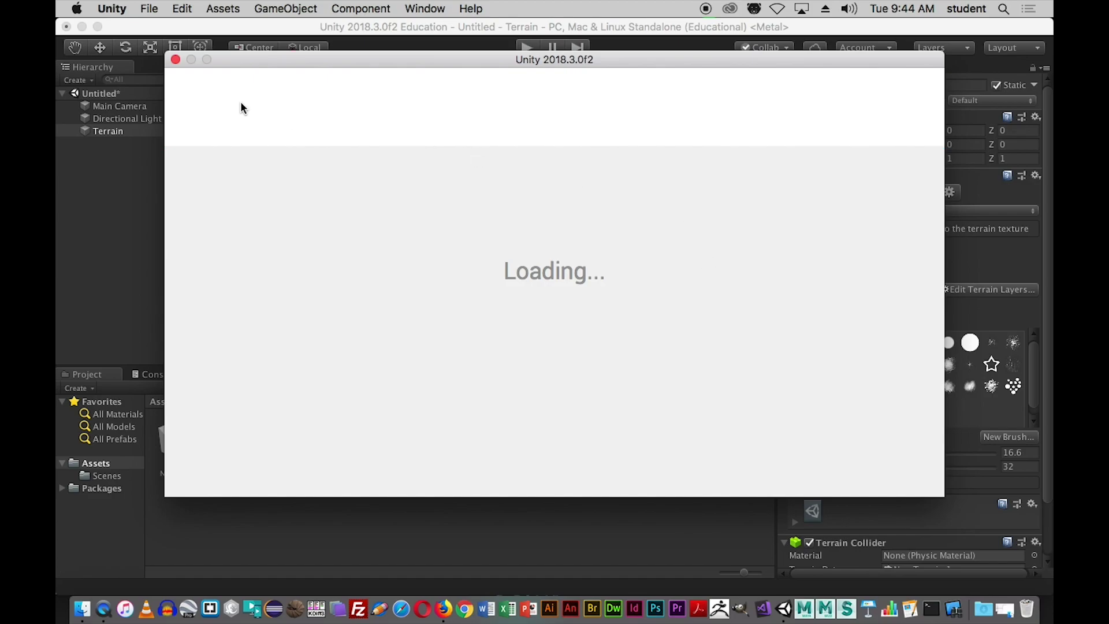
{"action": "left_click", "coordinate": [175, 59]}
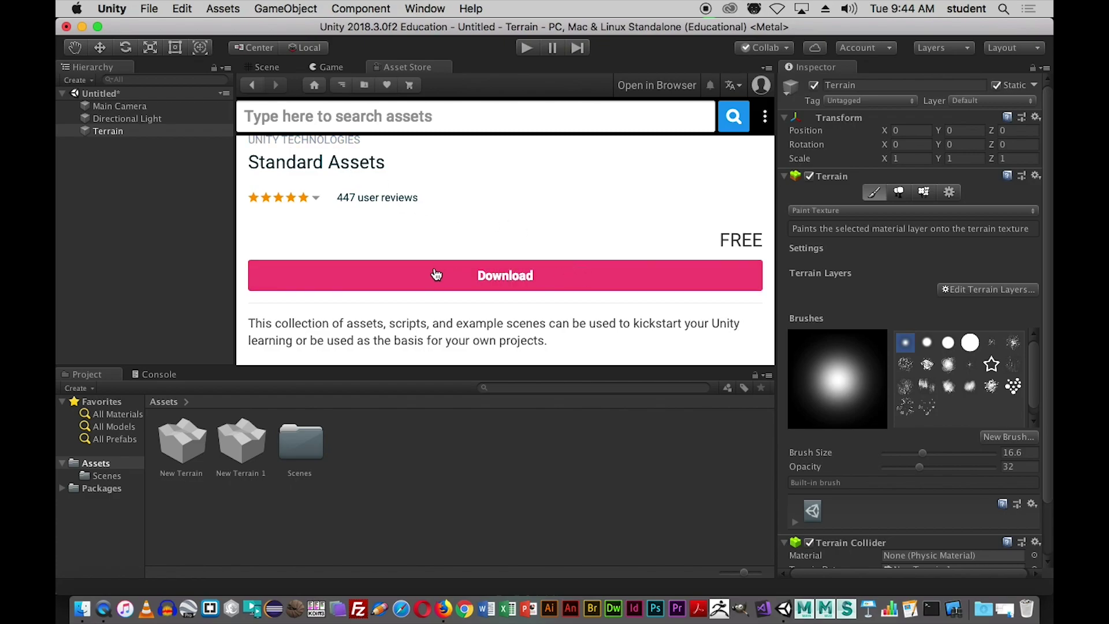
{"action": "left_click", "coordinate": [263, 67]}
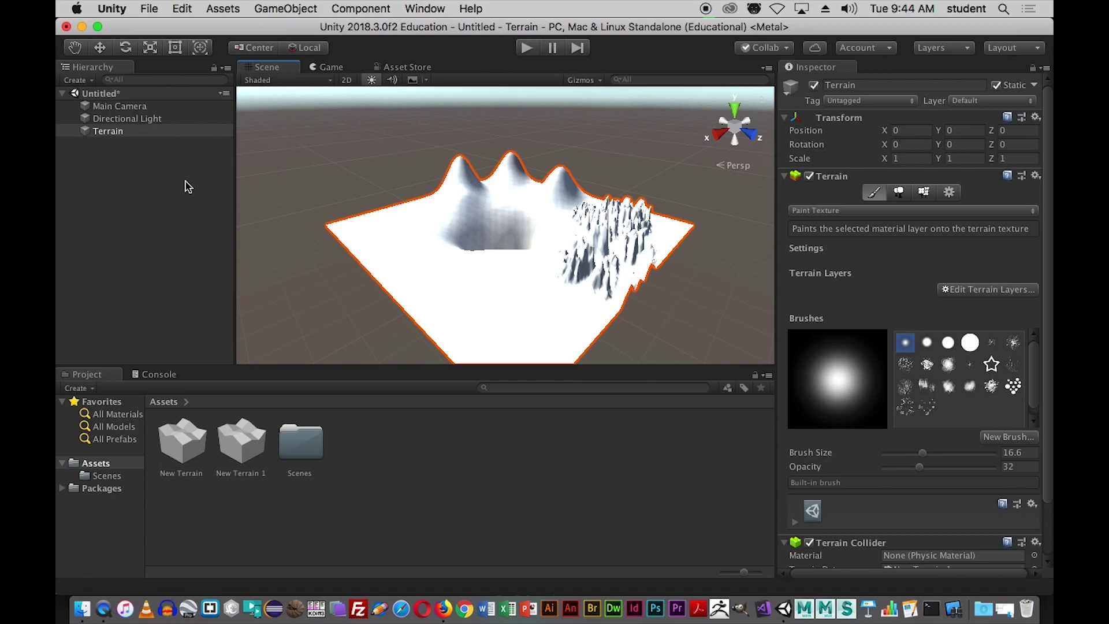
- Open standard assets.unitypackage from the Unity 2 folder as a custom package import into the project's Assets folder
{"action": "left_click", "coordinate": [76, 467]}
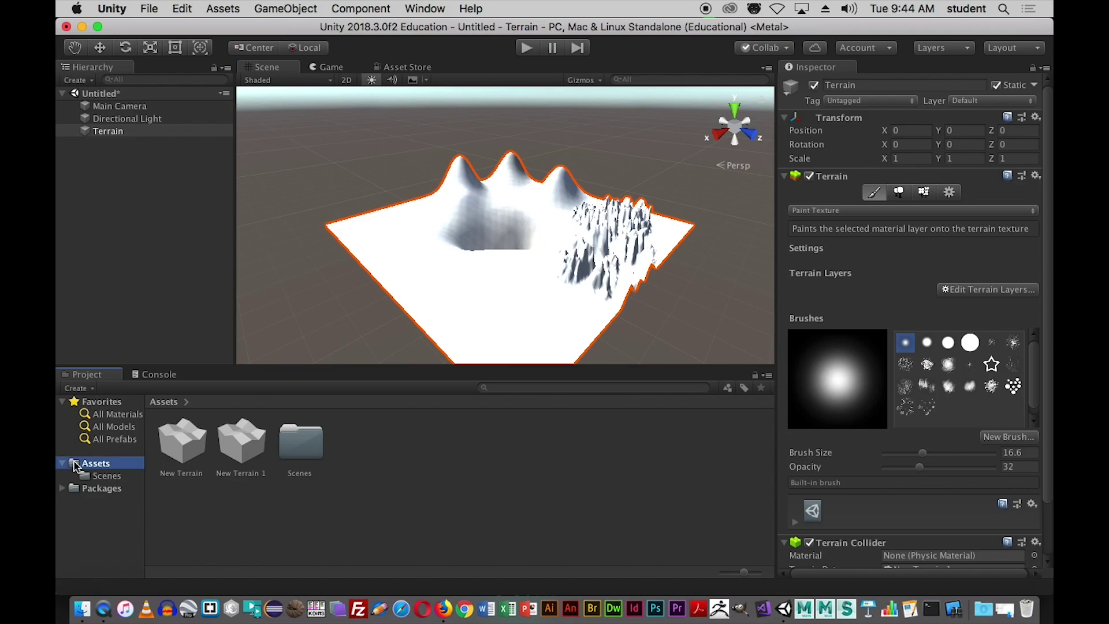
{"action": "right_click", "coordinate": [75, 468]}
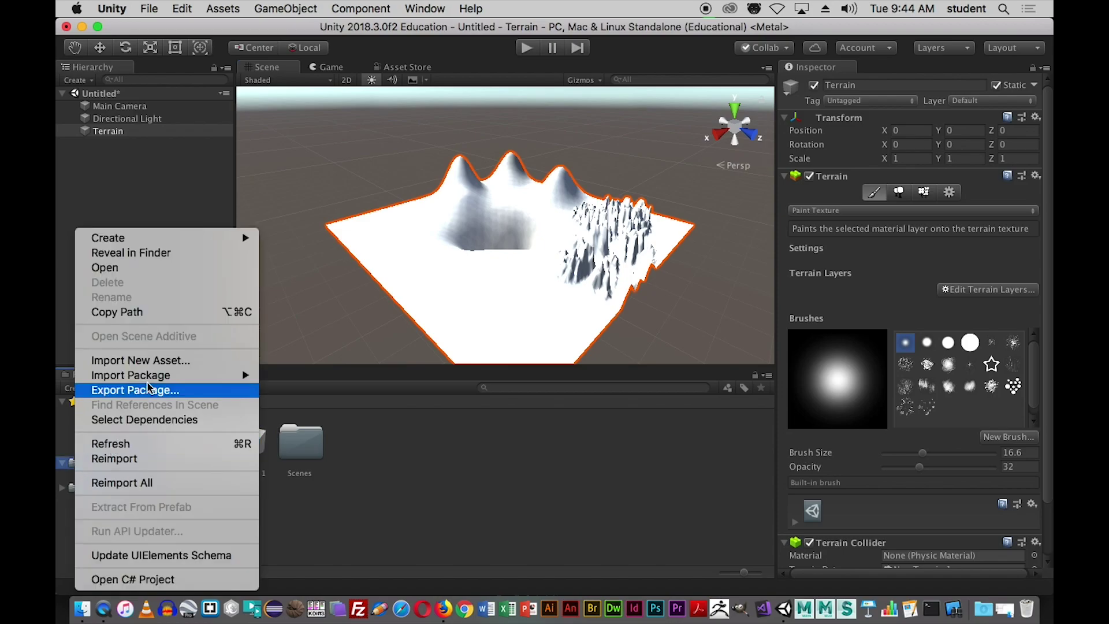
{"action": "mouse_move", "coordinate": [197, 377]}
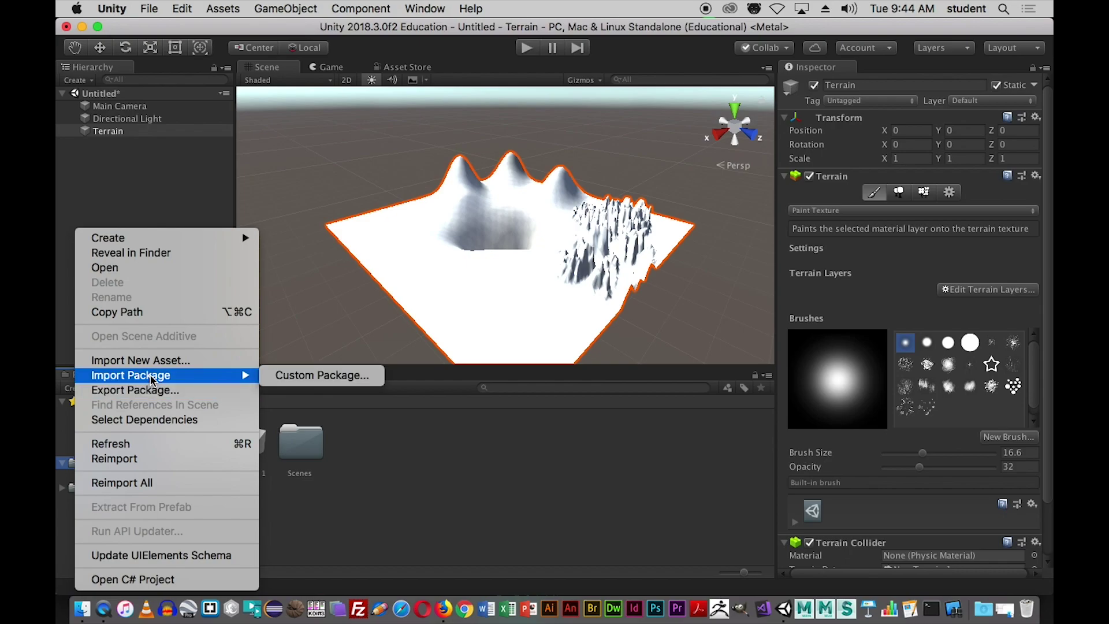
{"action": "left_click", "coordinate": [287, 376]}
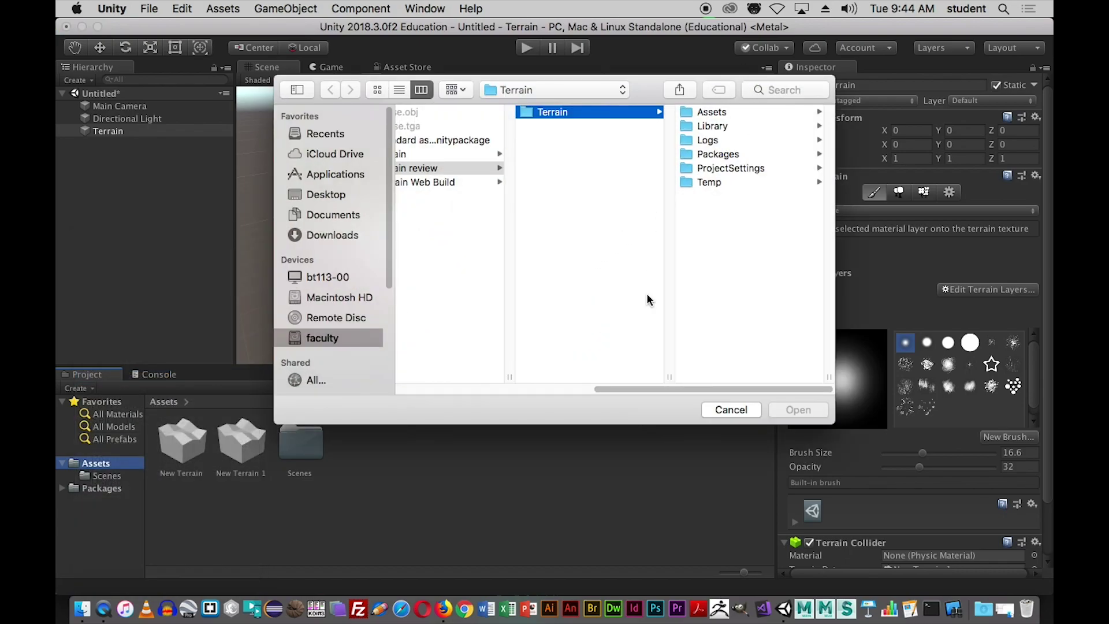
{"action": "left_click_drag", "start_coordinate": [659, 396], "coordinate": [581, 394]}
{"action": "left_click", "coordinate": [598, 141]}
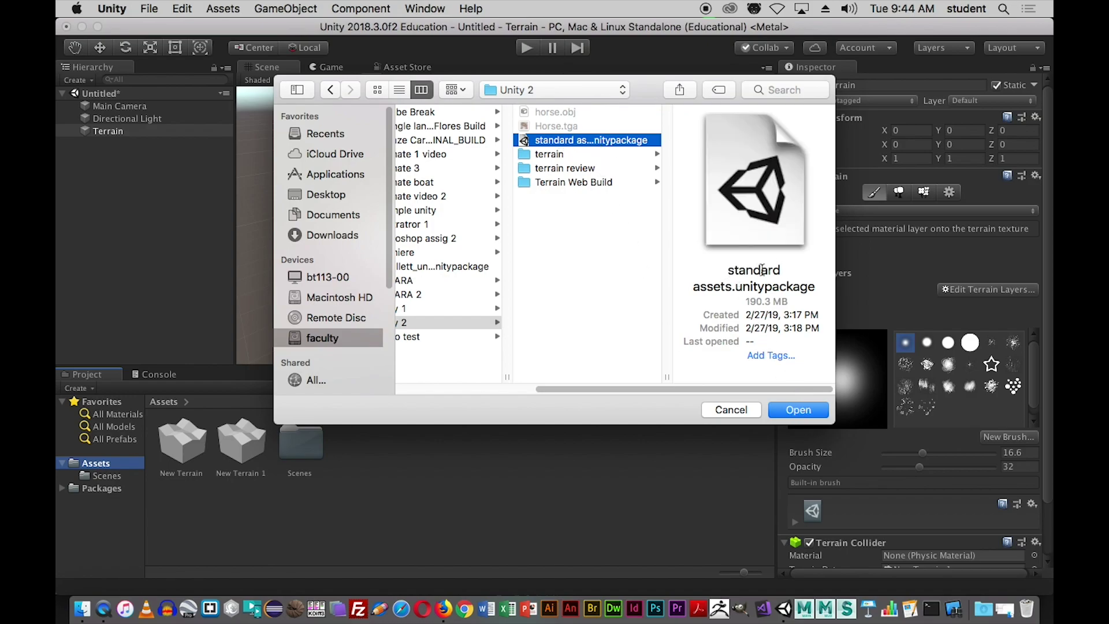
{"action": "left_click", "coordinate": [796, 410]}
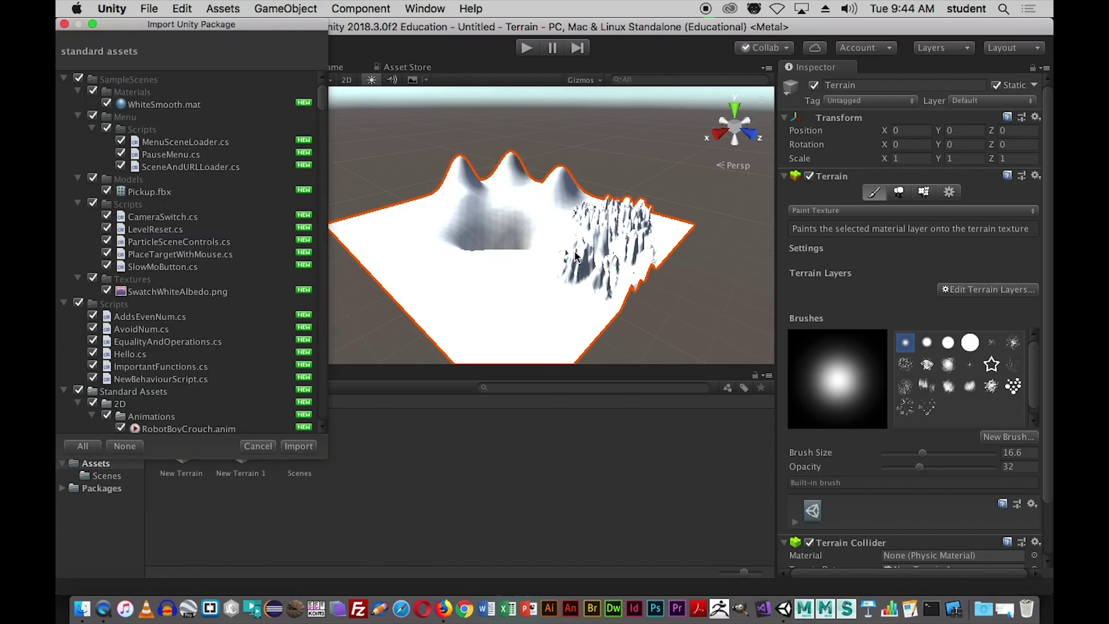
- Exclude the 2D and Vehicles folders from the package import, collapsing both and enlarging the import window
{"action": "scroll", "coordinate": [322, 106], "scroll_direction": "down", "scroll_amount": 2}
{"action": "scroll", "coordinate": [321, 105], "scroll_direction": "down", "scroll_amount": 10}
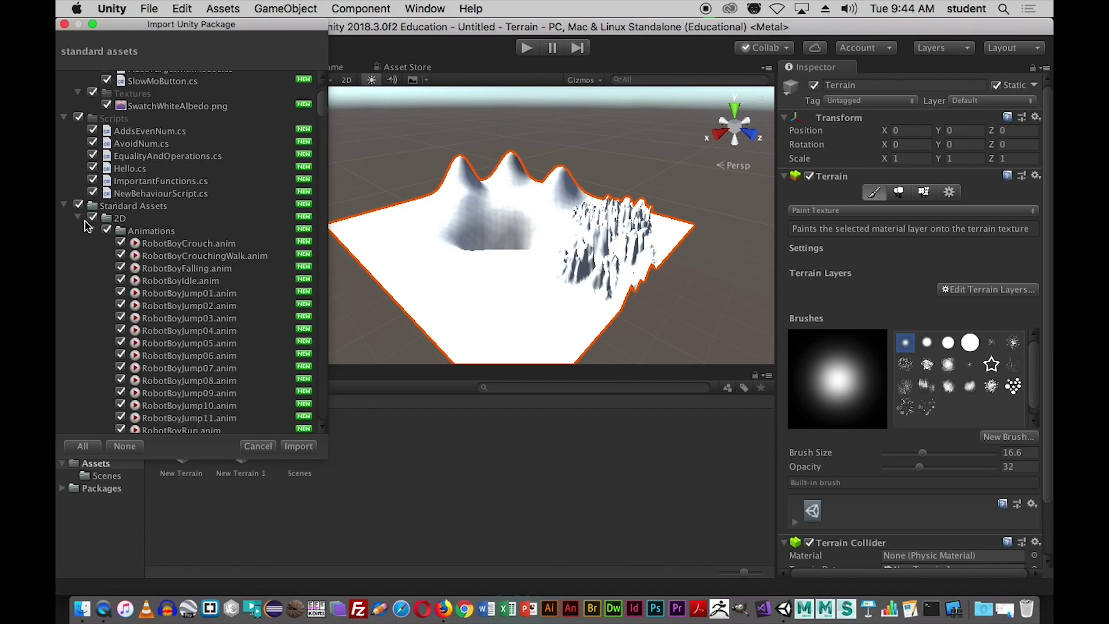
{"action": "left_click", "coordinate": [78, 218]}
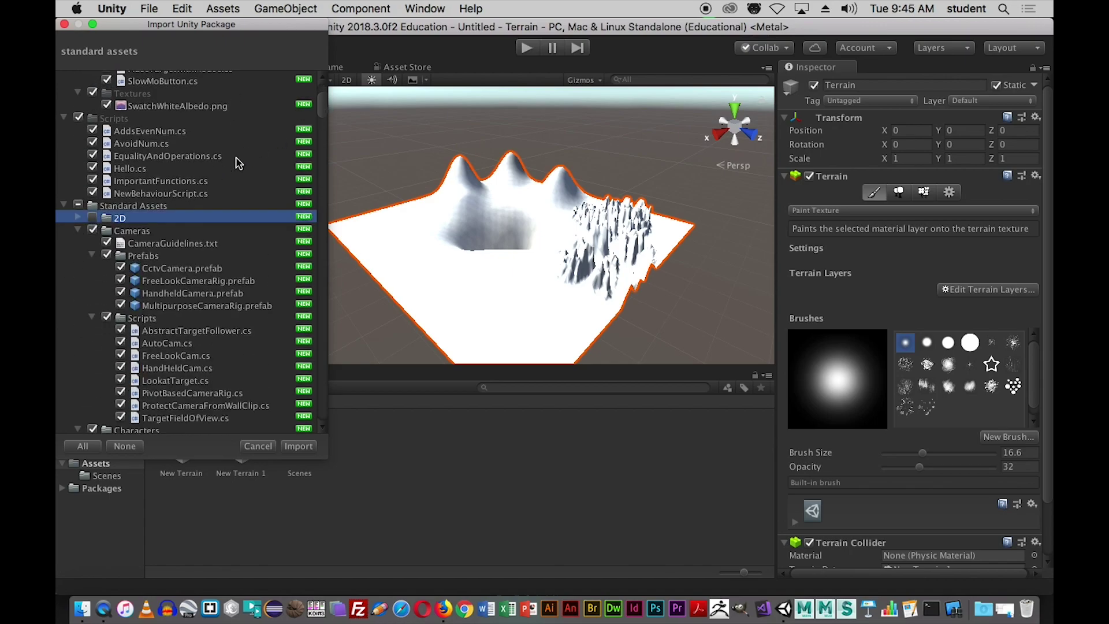
{"action": "left_click_drag", "start_coordinate": [321, 104], "coordinate": [485, 497]}
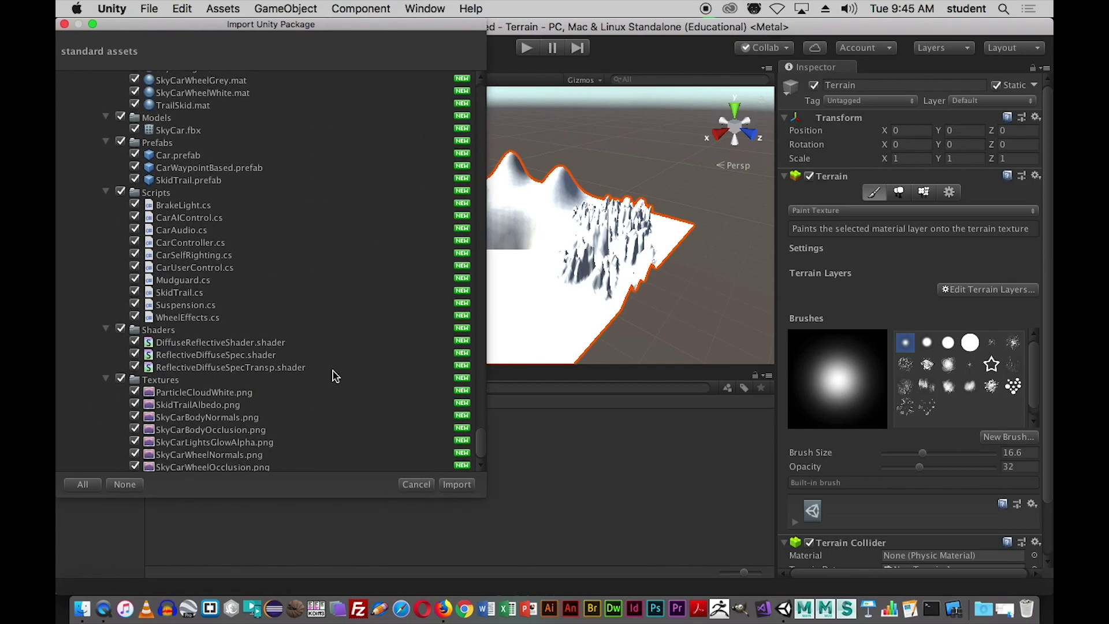
{"action": "left_click_drag", "start_coordinate": [478, 456], "coordinate": [478, 403]}
{"action": "left_click", "coordinate": [93, 334]}
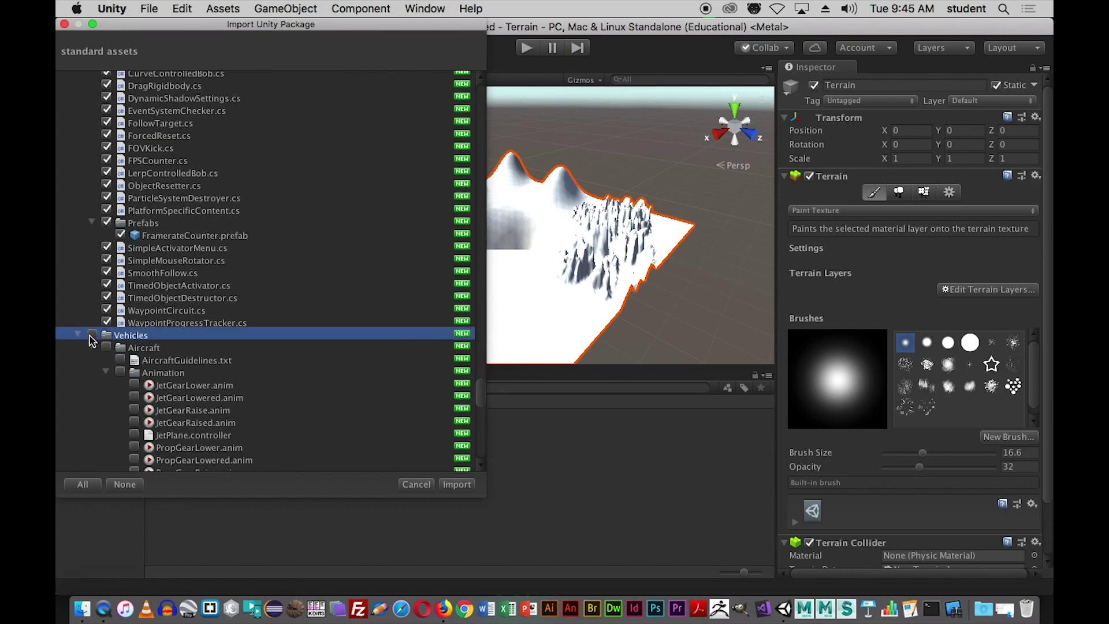
{"action": "left_click", "coordinate": [78, 335]}
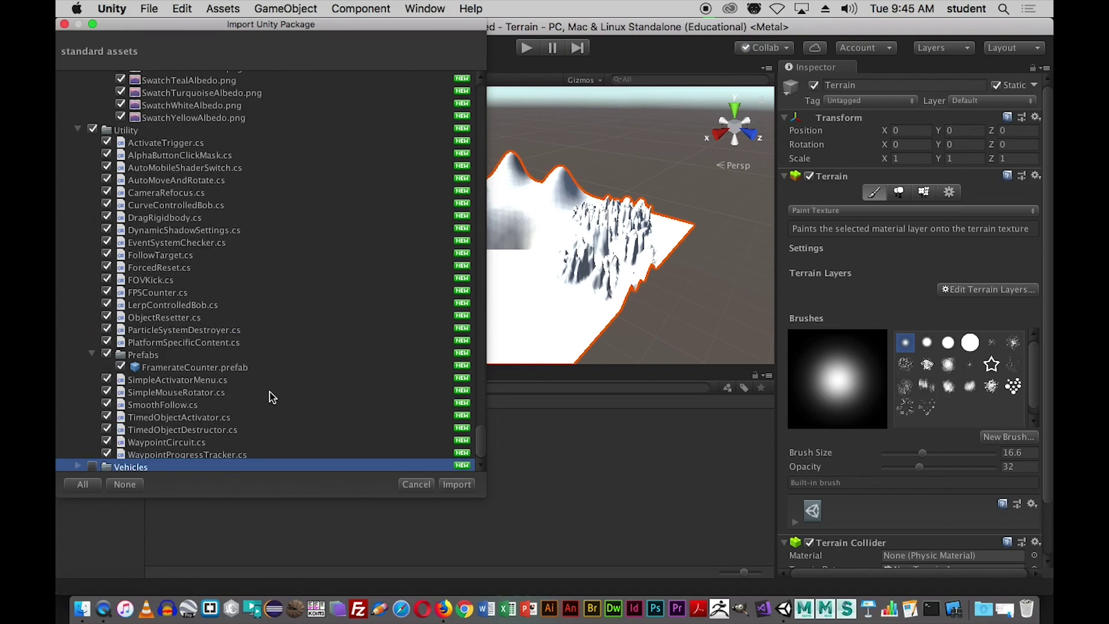
- Collapse the SampleScenes folder in the import list, check the remaining folders, and import the selected package contents
{"action": "scroll", "coordinate": [483, 449], "scroll_direction": "up", "scroll_amount": 15}
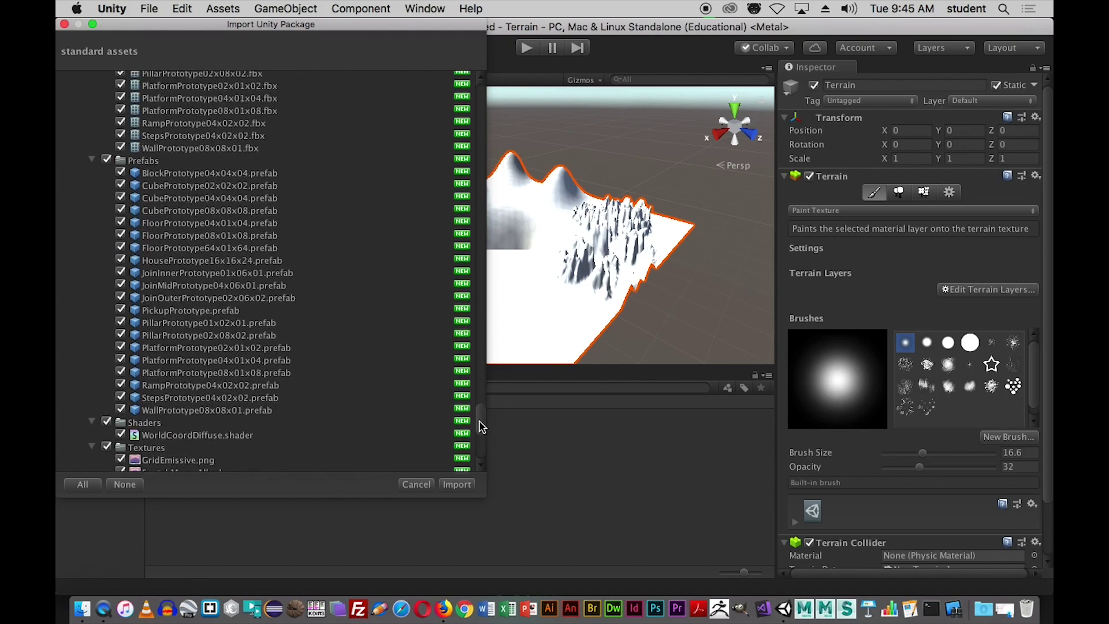
{"action": "left_click_drag", "start_coordinate": [493, 150], "coordinate": [497, 101]}
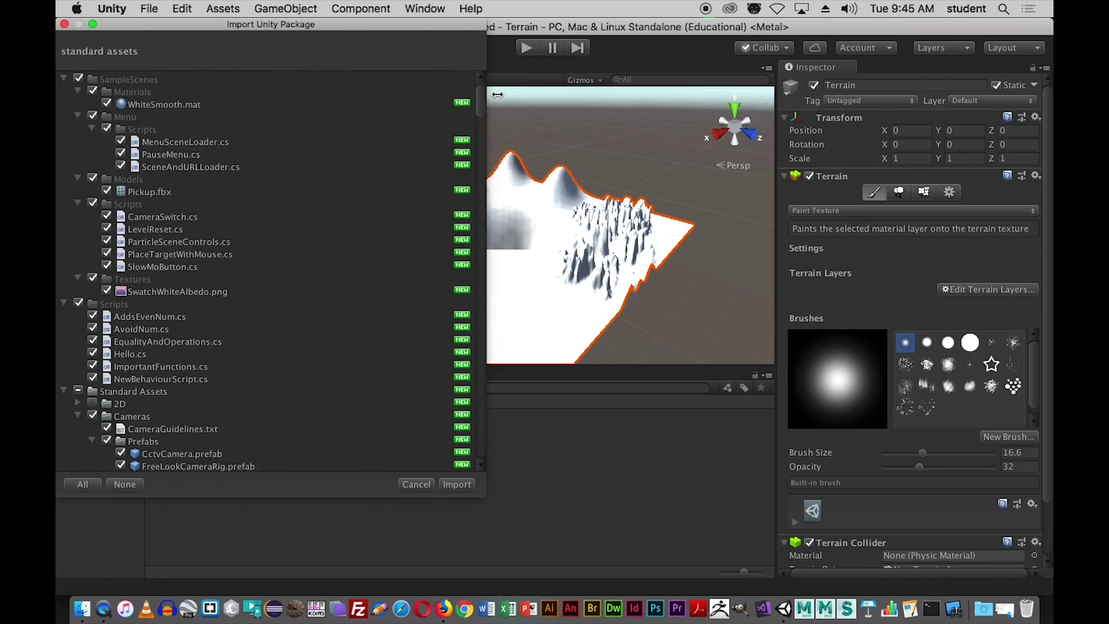
{"action": "left_click", "coordinate": [64, 78]}
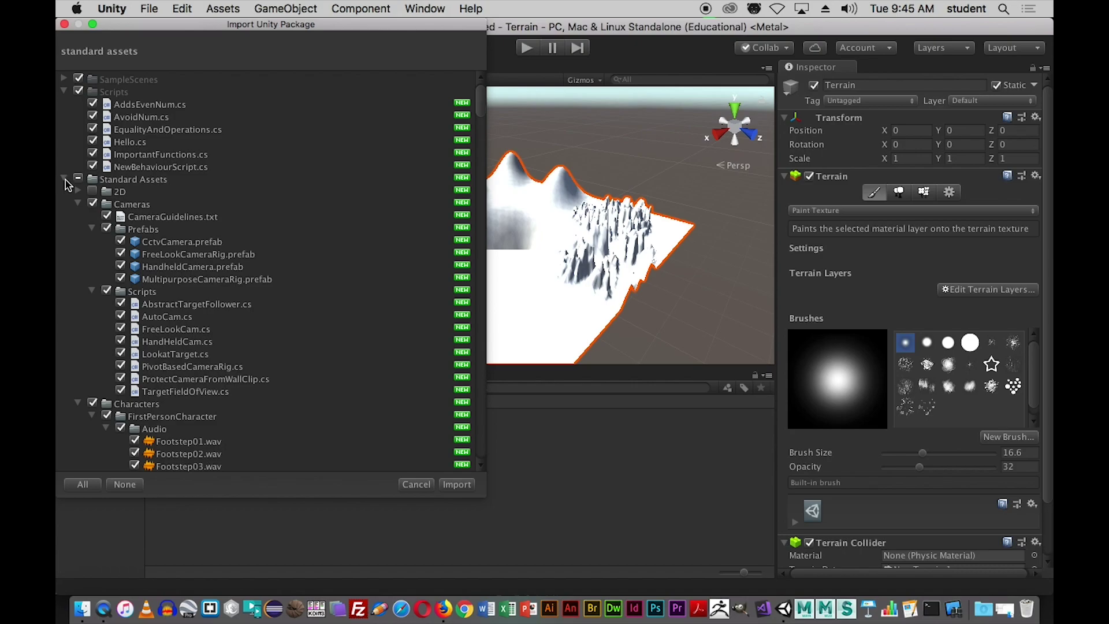
{"action": "left_click", "coordinate": [64, 180]}
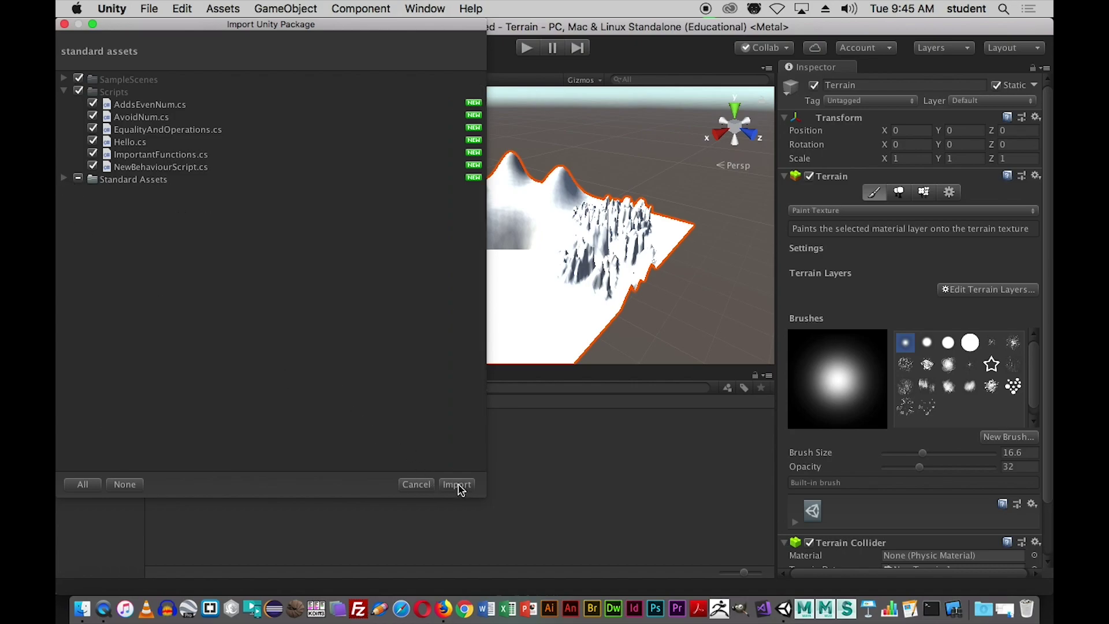
{"action": "left_click", "coordinate": [65, 179]}
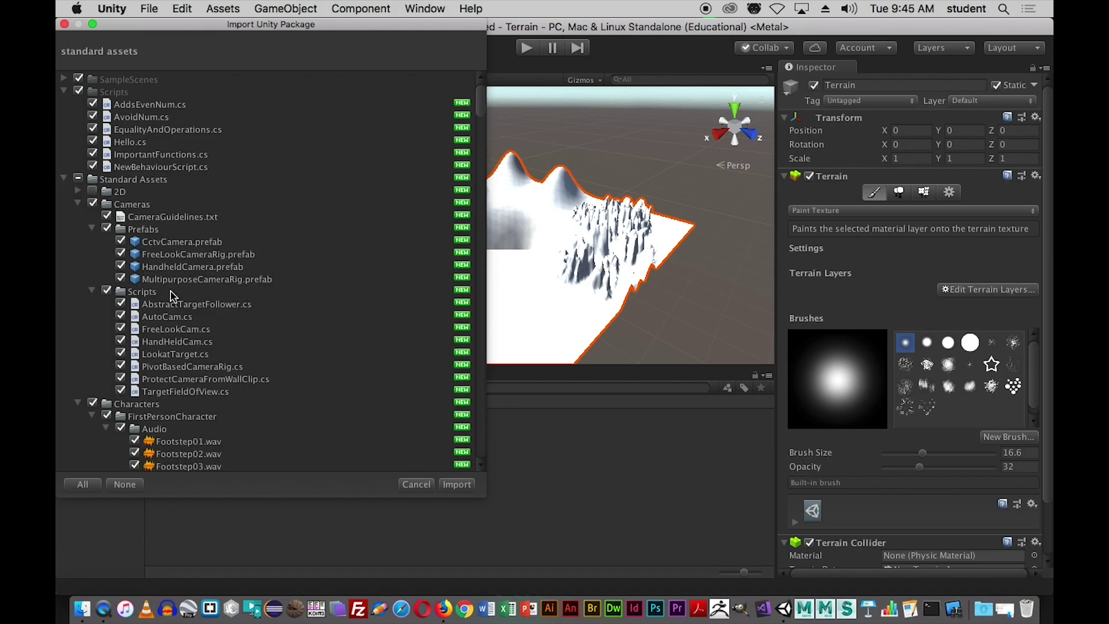
{"action": "left_click", "coordinate": [456, 484]}
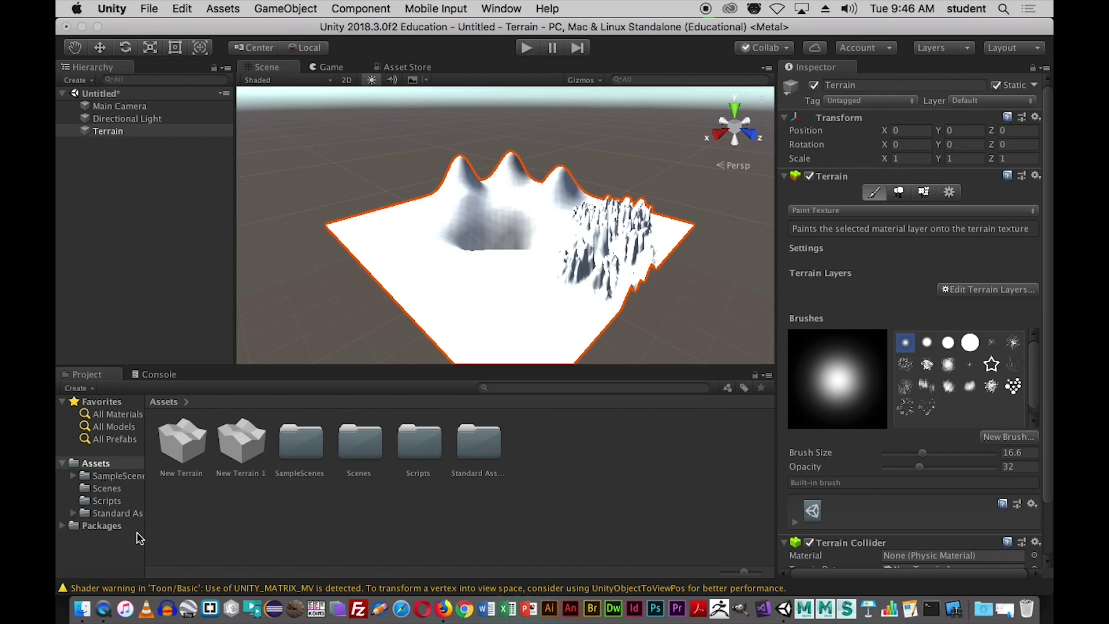
- Expand the imported Standard Assets folder in the project and widen the folder tree to show its subfolders
{"action": "left_click", "coordinate": [72, 514]}
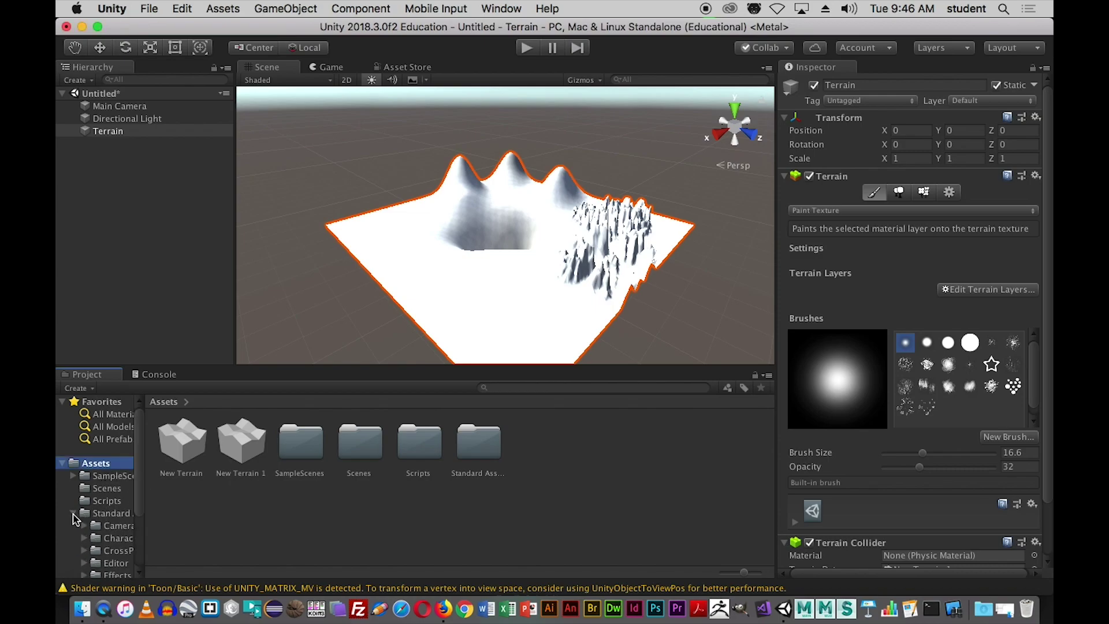
{"action": "left_click_drag", "start_coordinate": [147, 527], "coordinate": [192, 545]}
{"action": "scroll", "coordinate": [173, 507], "scroll_direction": "down", "scroll_amount": 2}
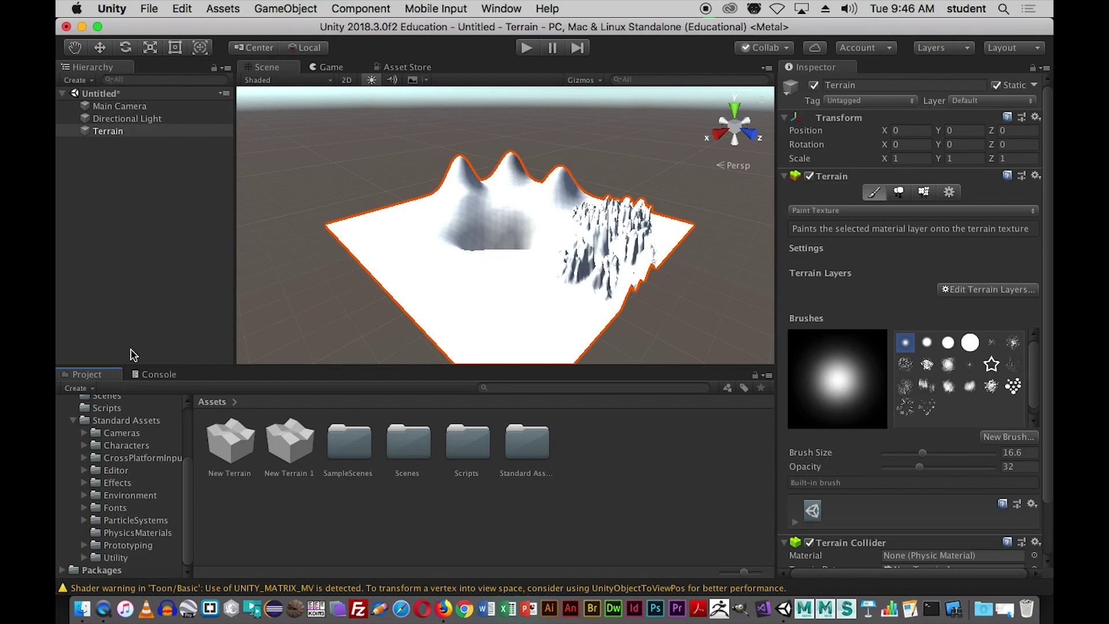
- Keep the terrain tool on Paint Texture, start creating a terrain layer, and enlarge the texture selection window
{"action": "left_click", "coordinate": [853, 212]}
{"action": "left_click", "coordinate": [851, 213]}
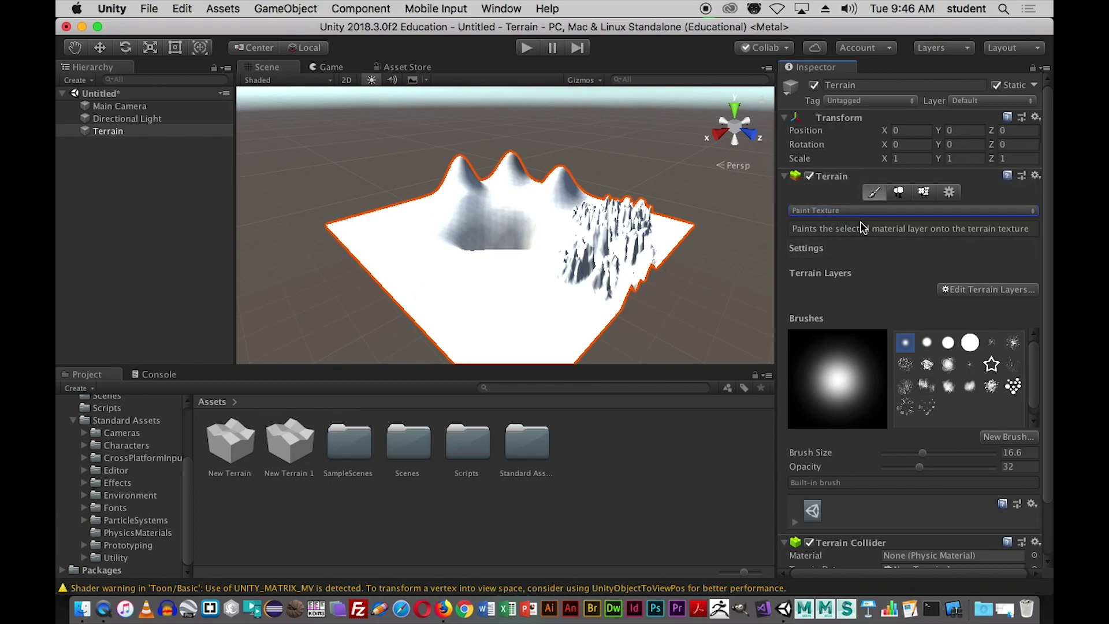
{"action": "left_click", "coordinate": [972, 295]}
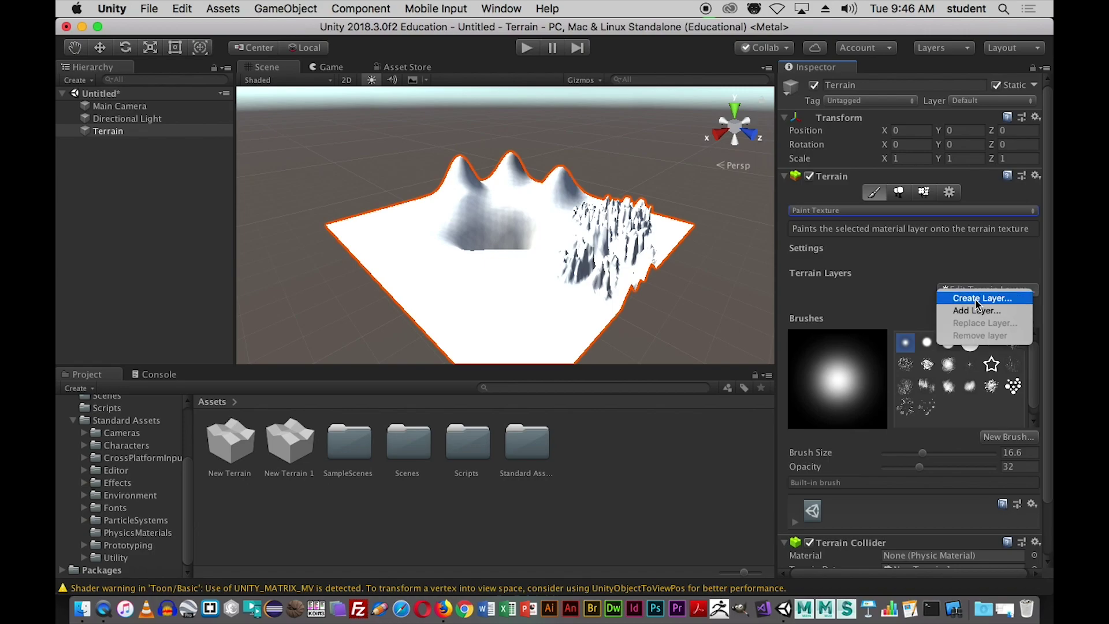
{"action": "left_click", "coordinate": [975, 298]}
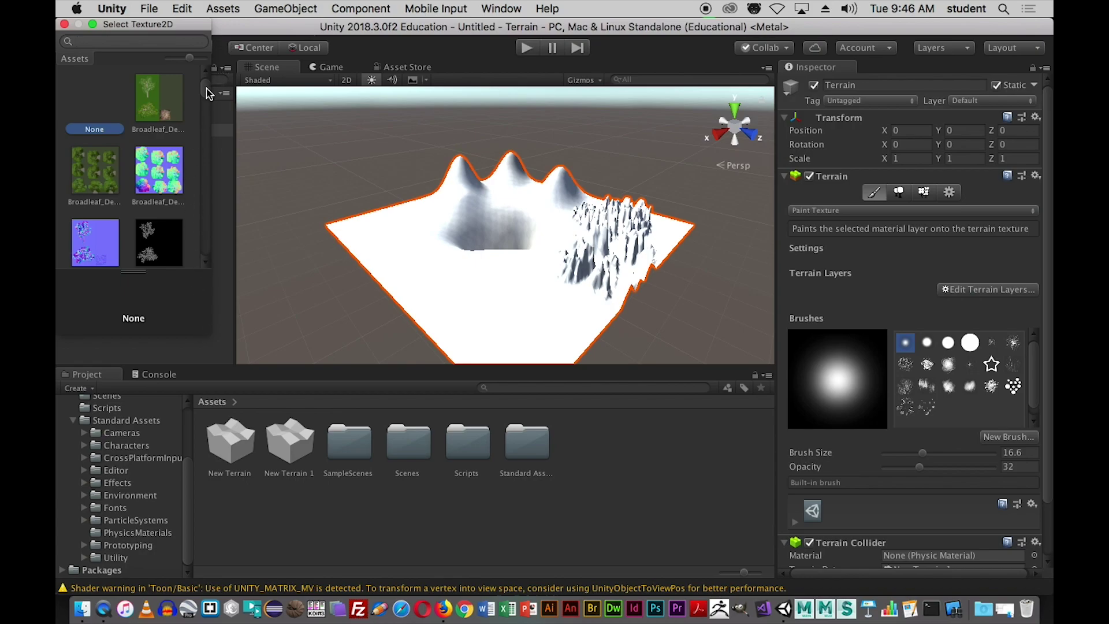
{"action": "scroll", "coordinate": [209, 84], "scroll_direction": "down", "scroll_amount": 5}
{"action": "scroll", "coordinate": [209, 83], "scroll_direction": "up", "scroll_amount": 5}
{"action": "left_click_drag", "start_coordinate": [208, 331], "coordinate": [332, 363]}
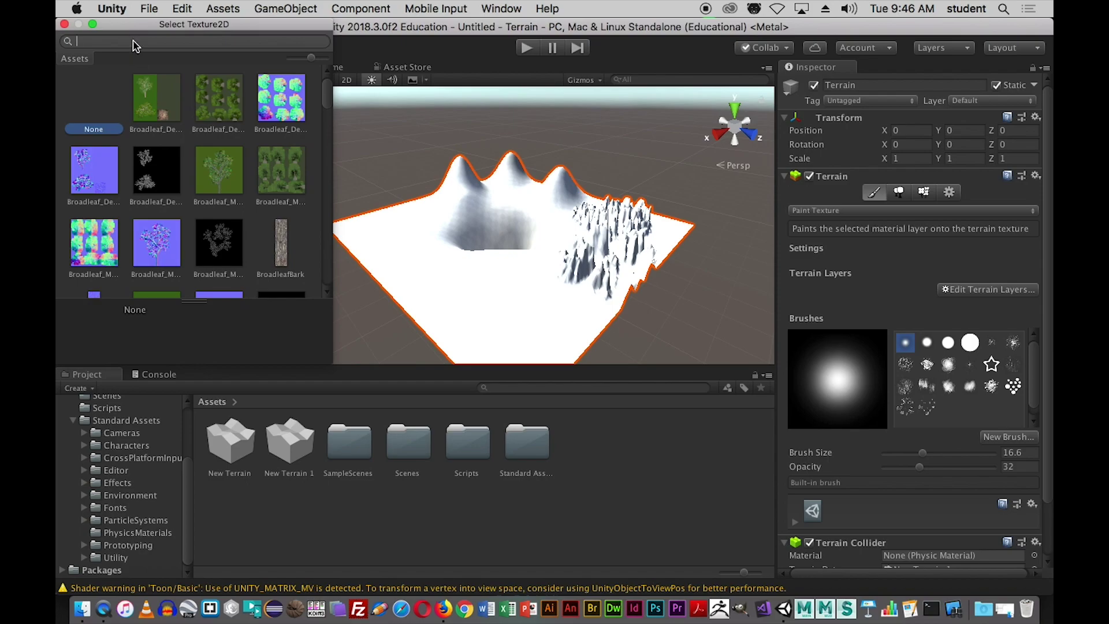
- Search the textures for "gra" and choose GrassRockyAlbedo for the new terrain layer
{"action": "type", "text": "gra"}
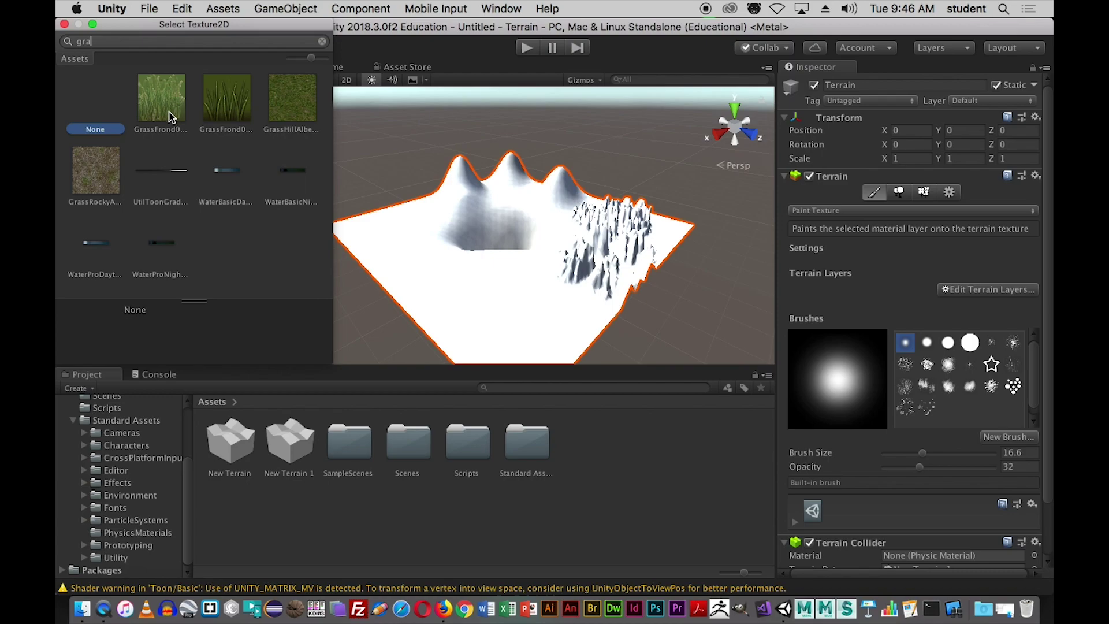
{"action": "left_click", "coordinate": [94, 184]}
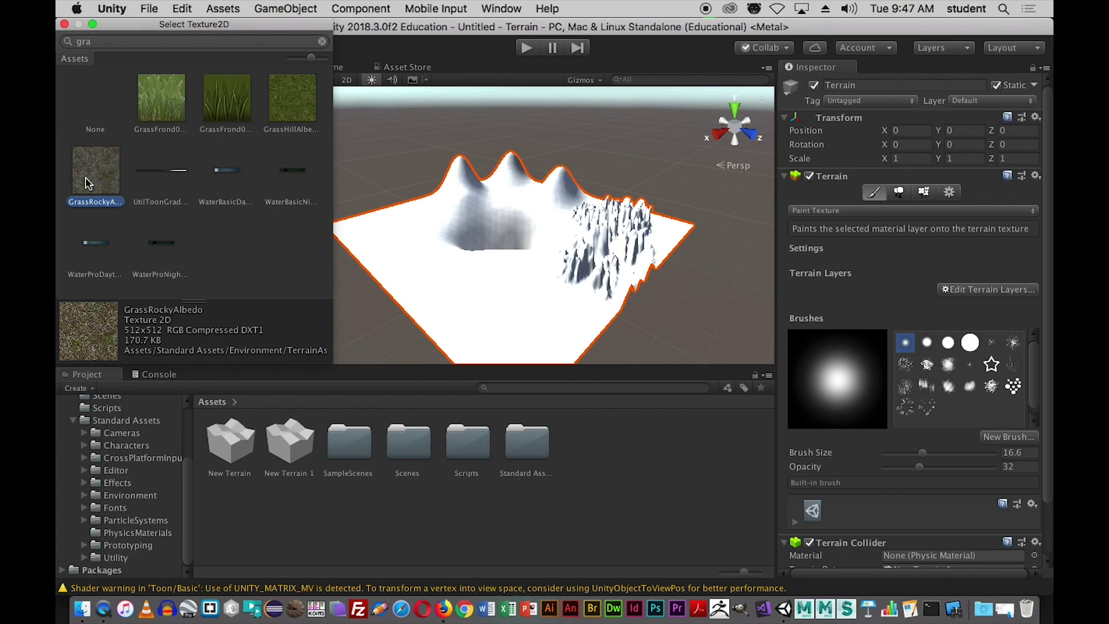
{"action": "double_click", "coordinate": [94, 184]}
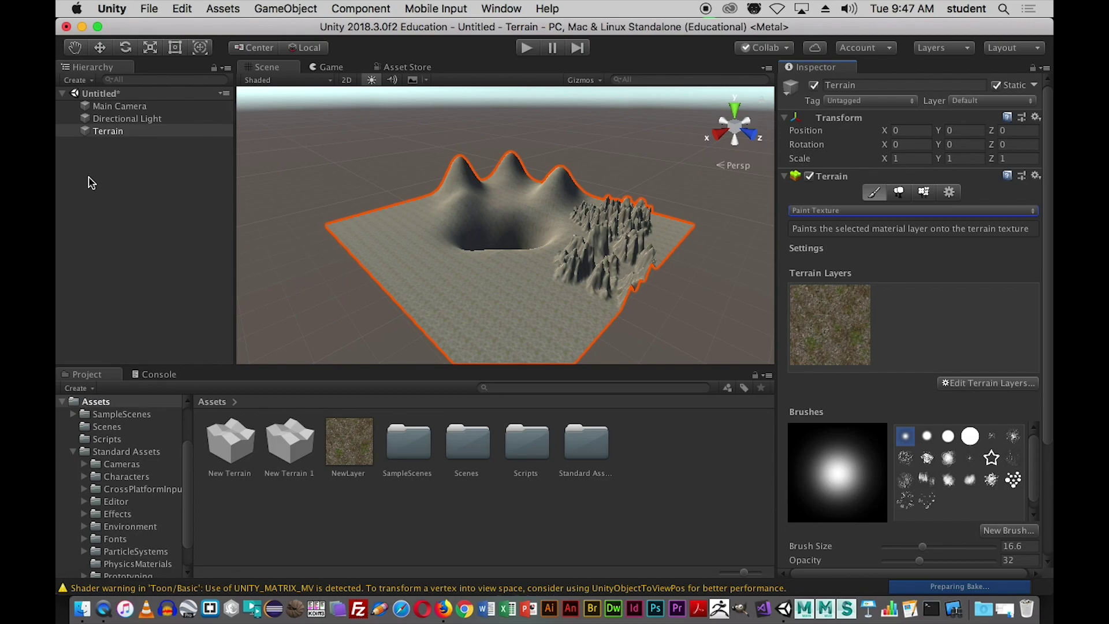
- Examine the rocky grass texture on the terrain's basin and hills from close up and from a distance
{"action": "scroll", "coordinate": [456, 245], "scroll_direction": "up", "scroll_amount": 5}
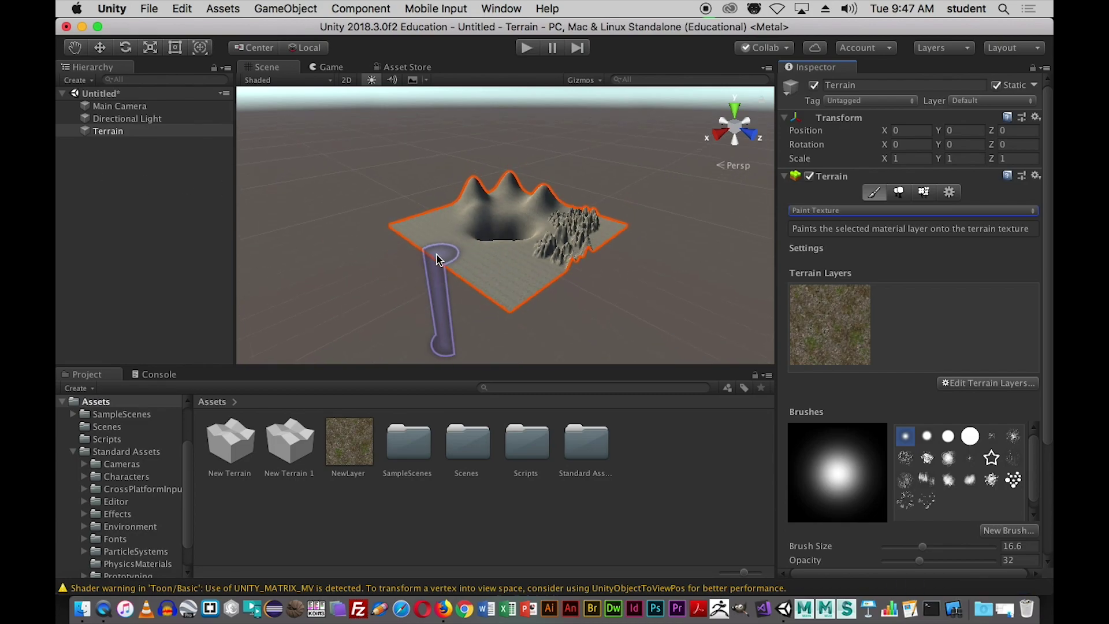
{"action": "scroll", "coordinate": [441, 251], "scroll_direction": "up", "scroll_amount": 8}
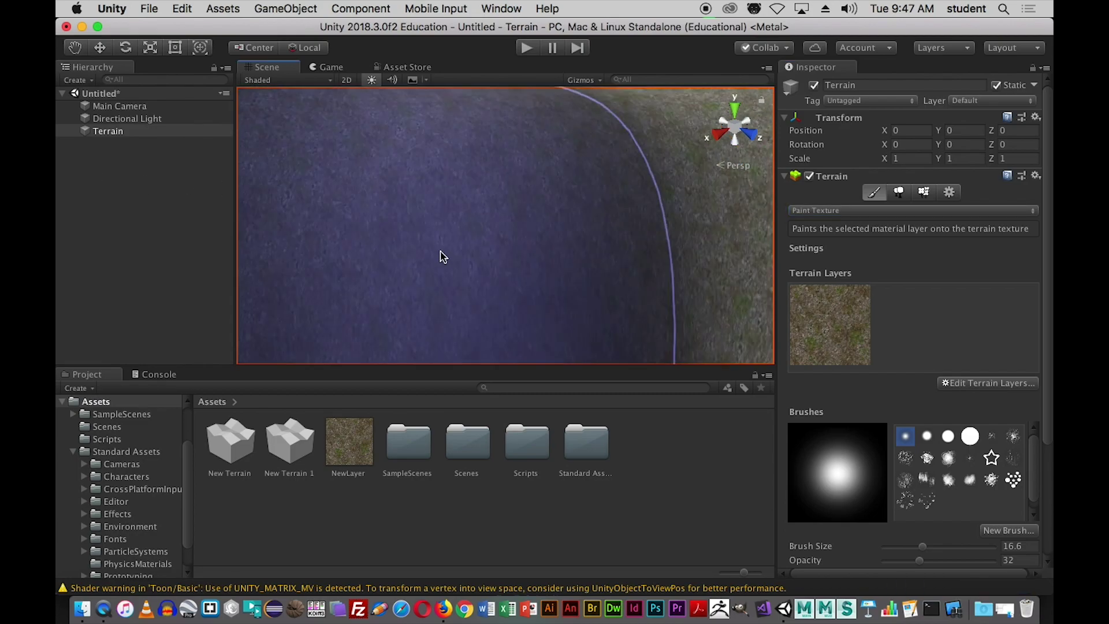
{"action": "scroll", "coordinate": [442, 256], "scroll_direction": "down", "scroll_amount": 8}
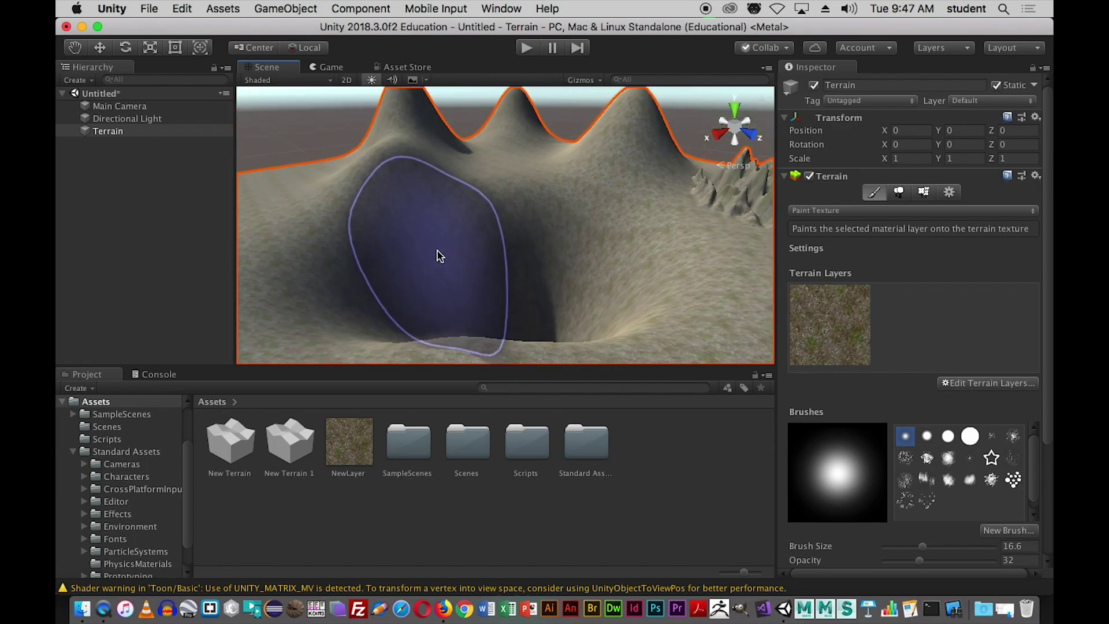
{"action": "scroll", "coordinate": [439, 256], "scroll_direction": "up", "scroll_amount": 5}
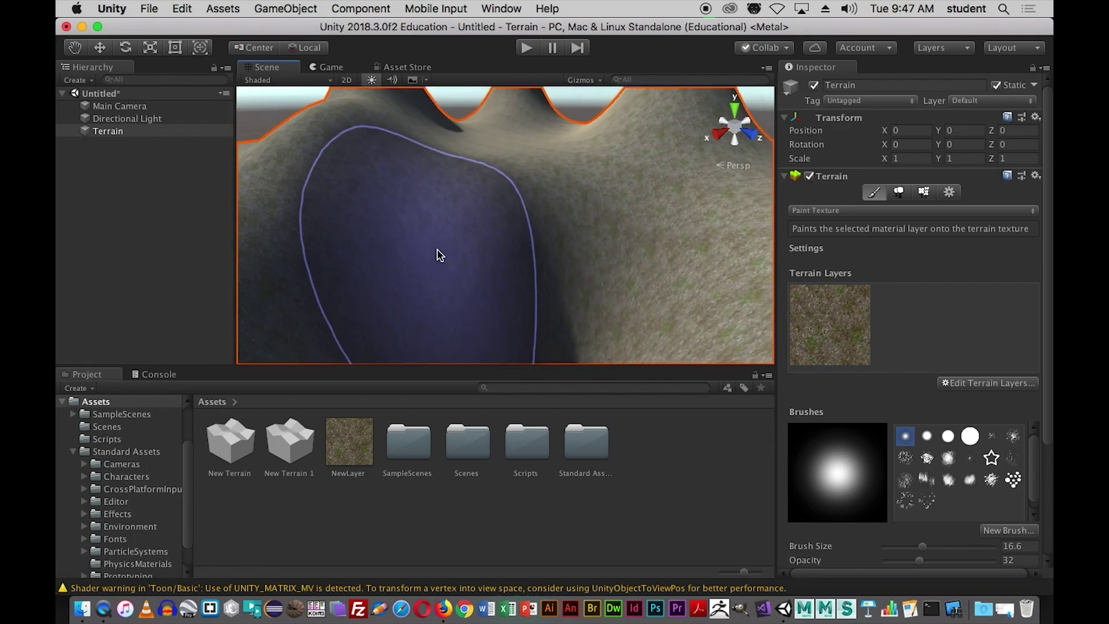
{"action": "scroll", "coordinate": [438, 255], "scroll_direction": "up", "scroll_amount": 3}
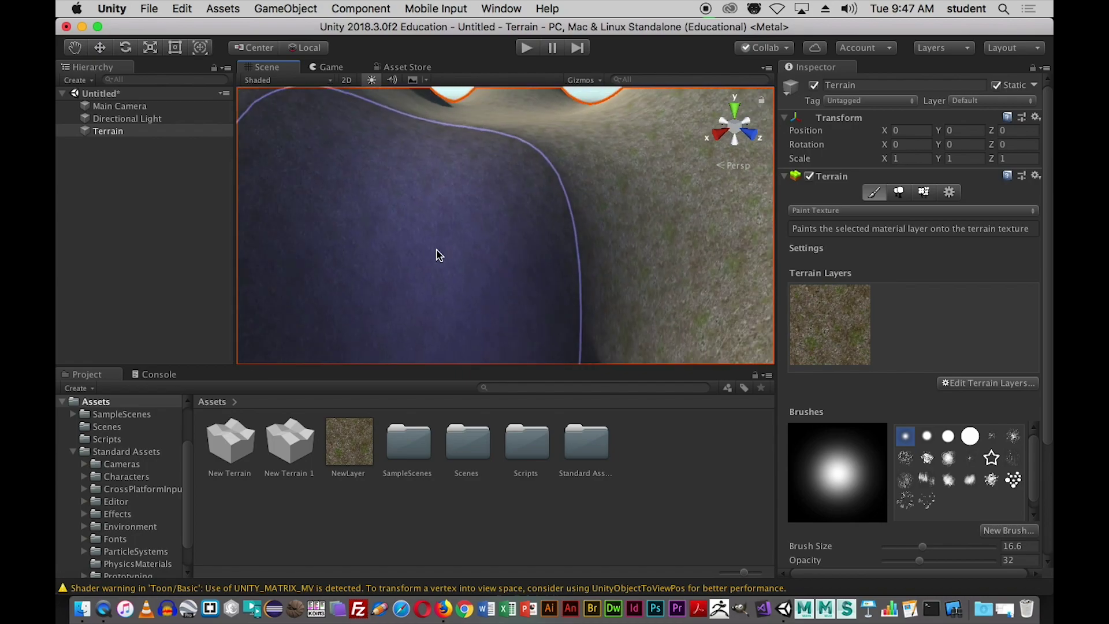
{"action": "scroll", "coordinate": [439, 256], "scroll_direction": "down", "scroll_amount": 4}
{"action": "scroll", "coordinate": [439, 255], "scroll_direction": "down", "scroll_amount": 10}
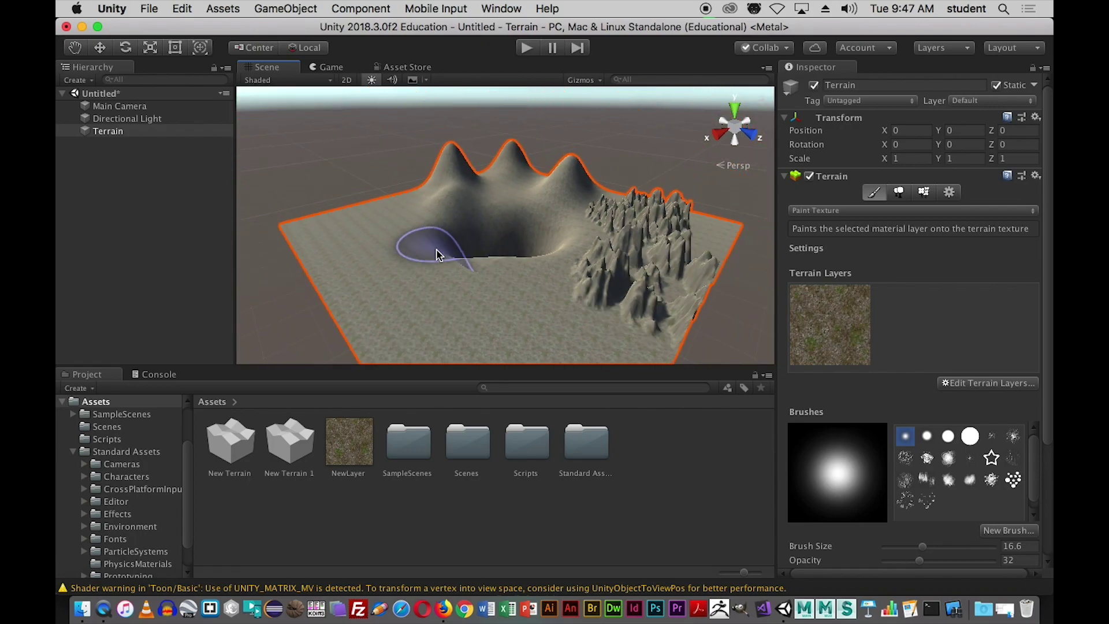
- Create a second terrain layer from the GrassHillAlbedo texture, found by searching for "gra", and select it for painting
{"action": "scroll", "coordinate": [439, 255], "scroll_direction": "down", "scroll_amount": 1}
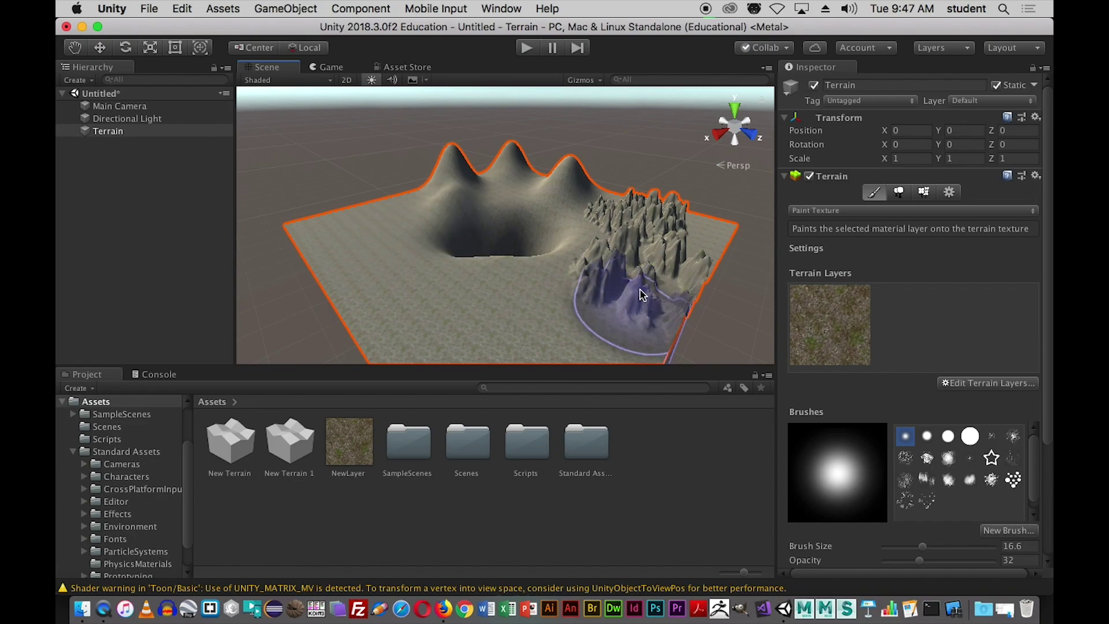
{"action": "left_click", "coordinate": [965, 384]}
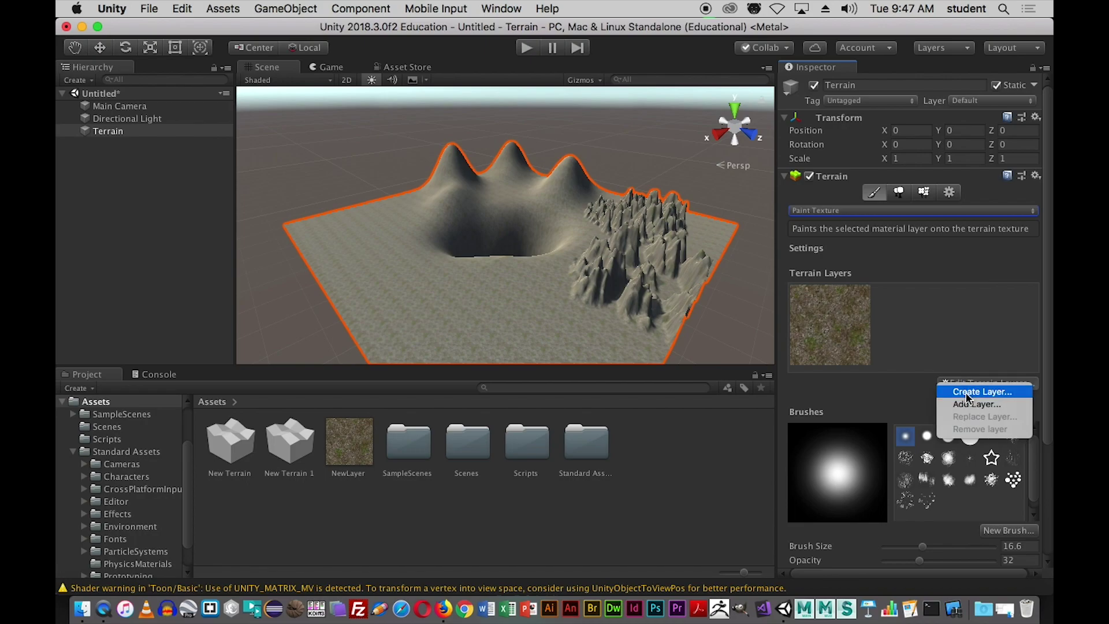
{"action": "left_click", "coordinate": [967, 395]}
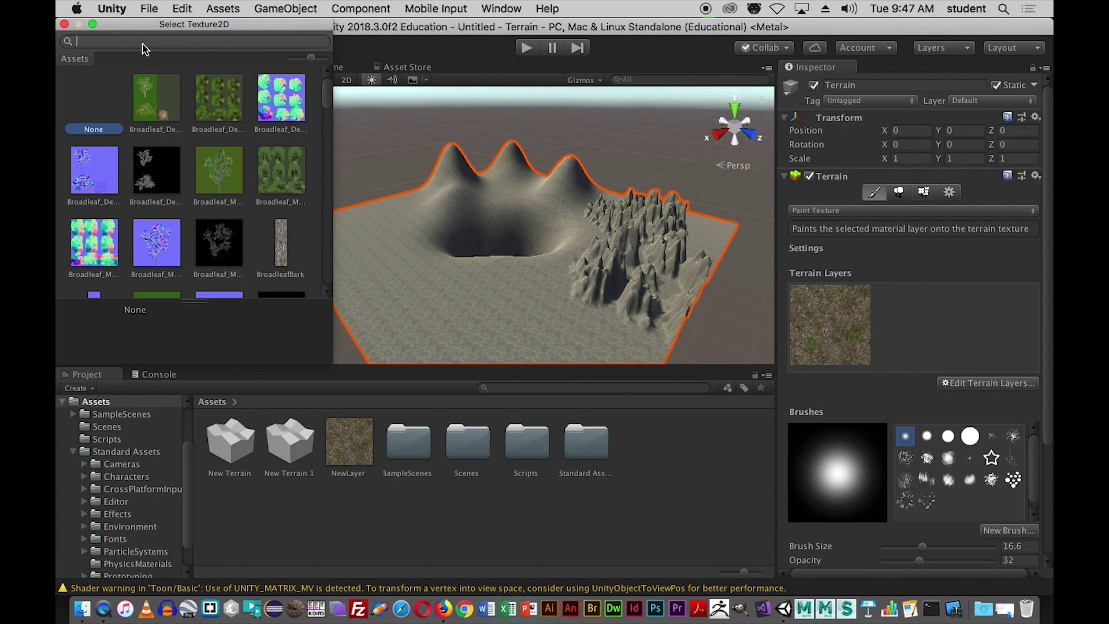
{"action": "type", "text": "gra"}
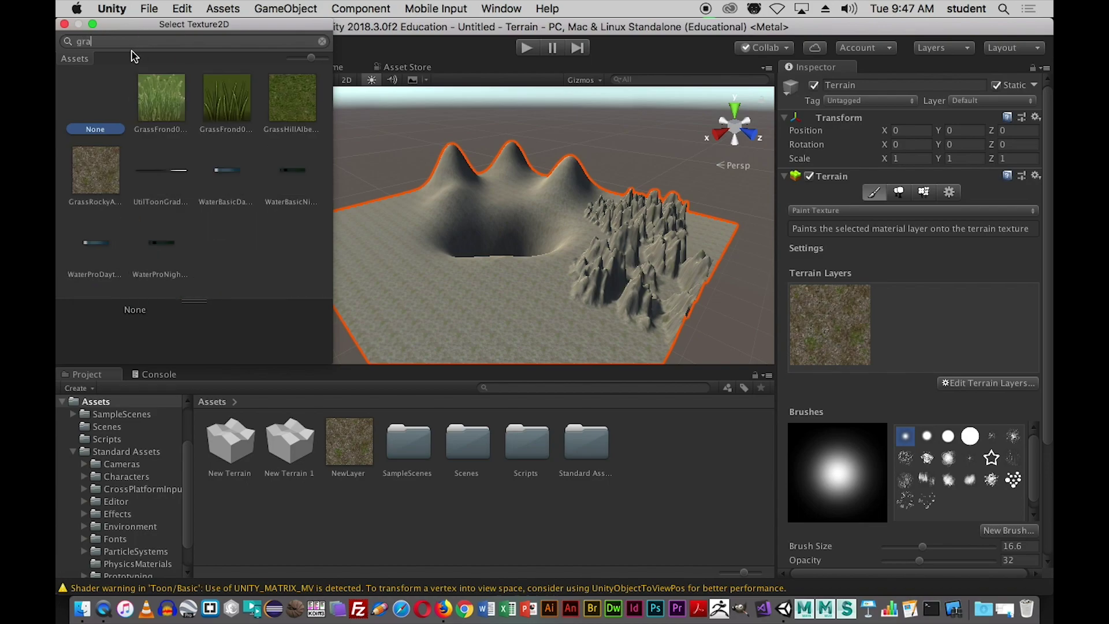
{"action": "left_click", "coordinate": [296, 101]}
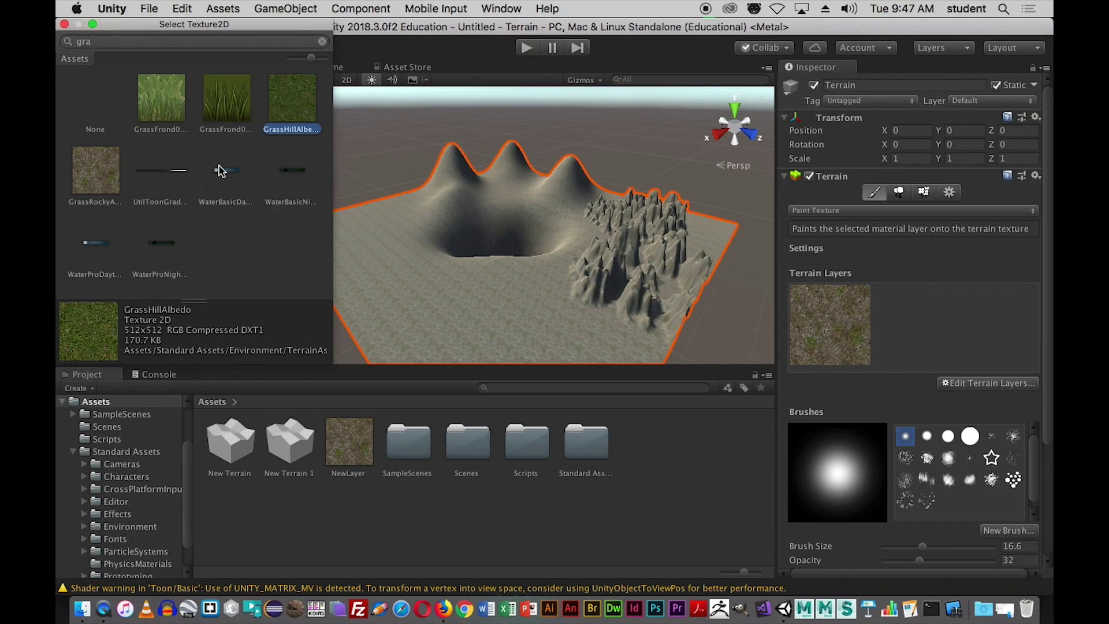
{"action": "double_click", "coordinate": [281, 115]}
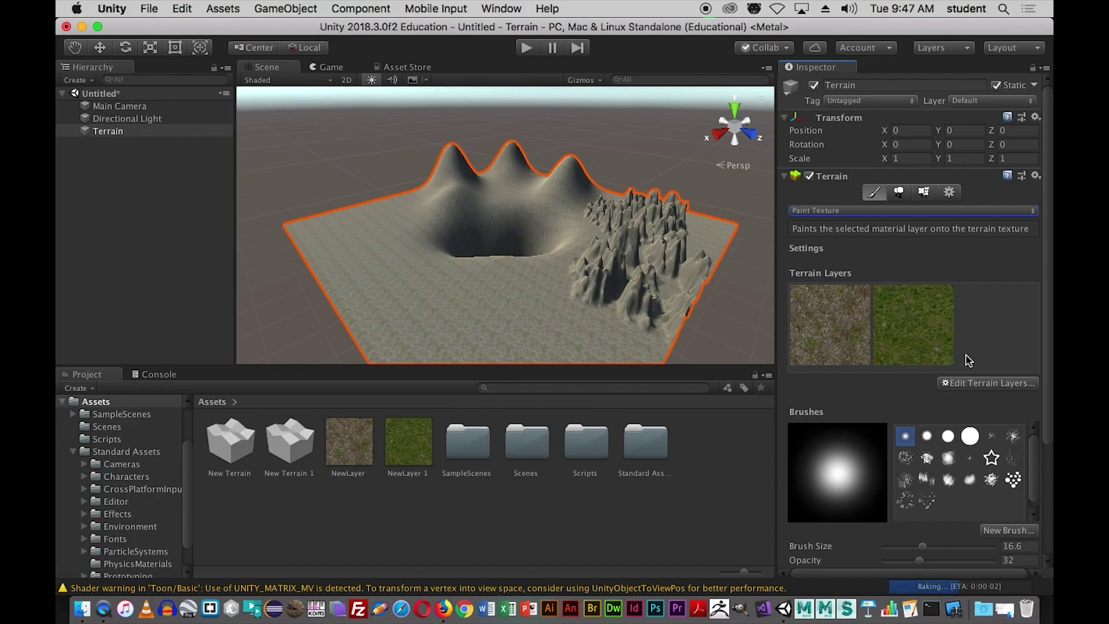
{"action": "left_click", "coordinate": [924, 340]}
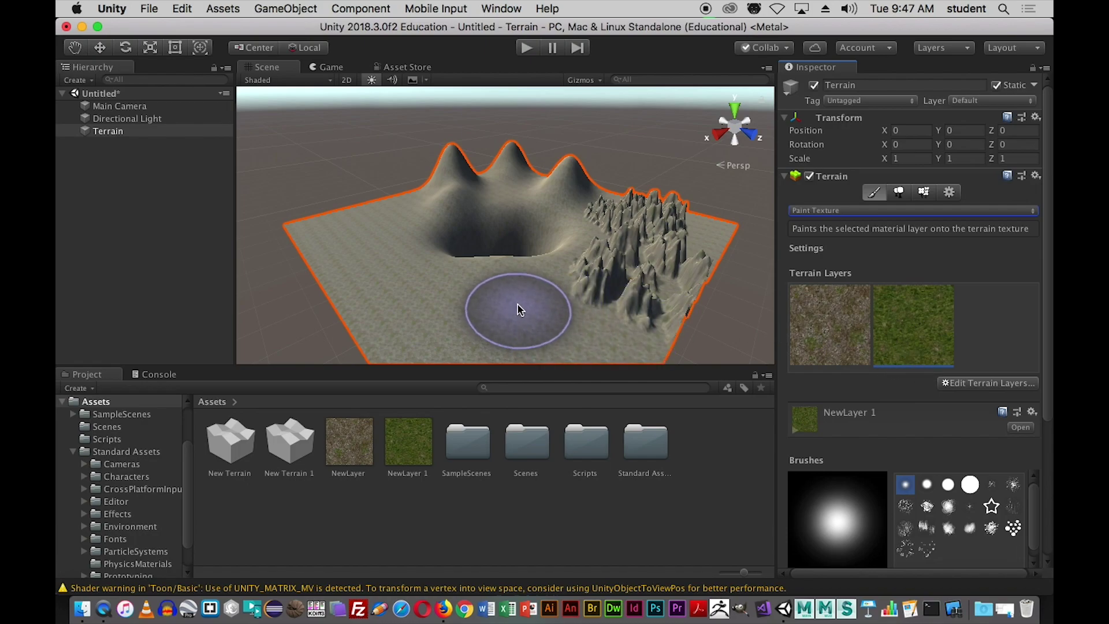
- Try painting the green grass layer over the flat ground in front of the basin, and undo it
{"action": "mouse_move", "coordinate": [386, 245]}
{"action": "left_mouse_down"}
{"action": "mouse_move", "coordinate": [478, 292]}
{"action": "mouse_move", "coordinate": [381, 237]}
{"action": "mouse_move", "coordinate": [361, 205]}
{"action": "mouse_move", "coordinate": [374, 233]}
{"action": "mouse_move", "coordinate": [349, 234]}
{"action": "mouse_move", "coordinate": [529, 309]}
{"action": "left_mouse_up"}
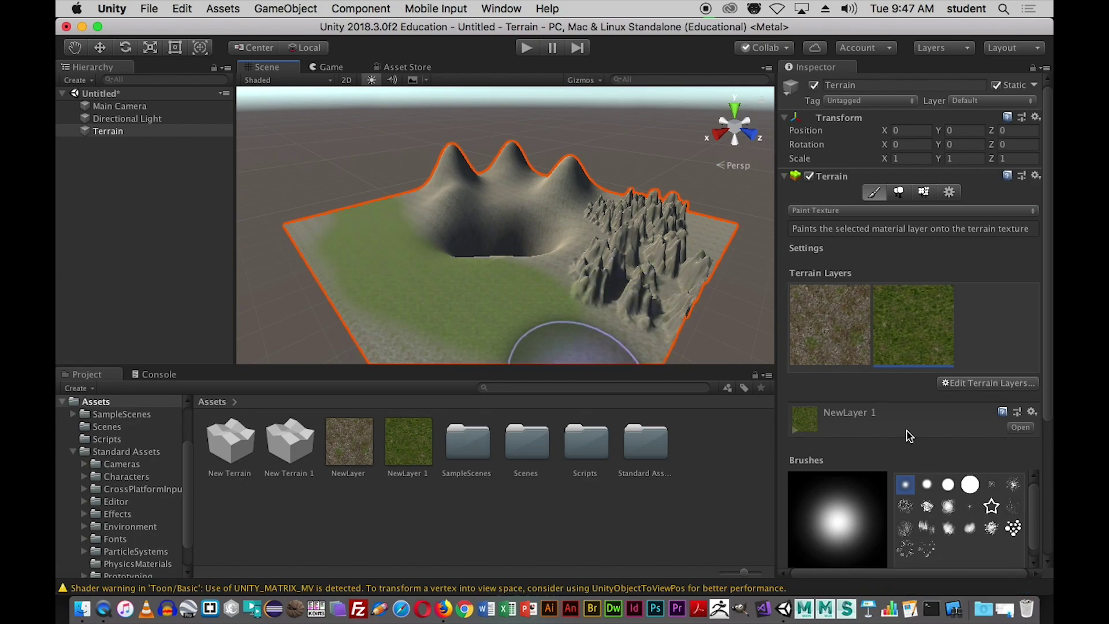
{"action": "left_click_drag", "start_coordinate": [1046, 355], "coordinate": [1043, 456]}
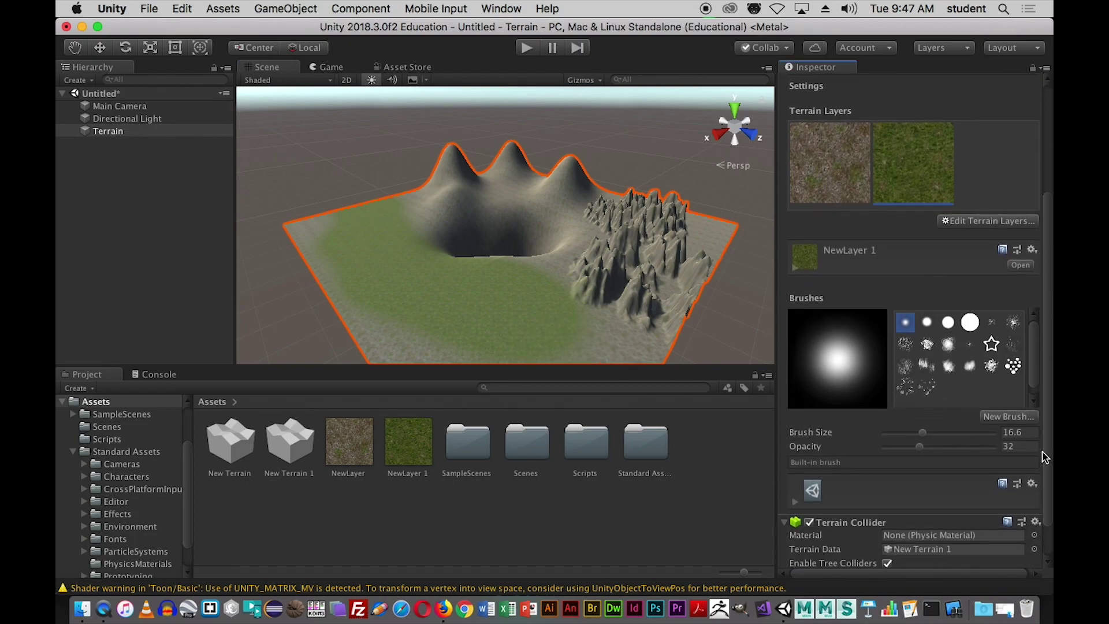
{"action": "key", "text": "super+z"}
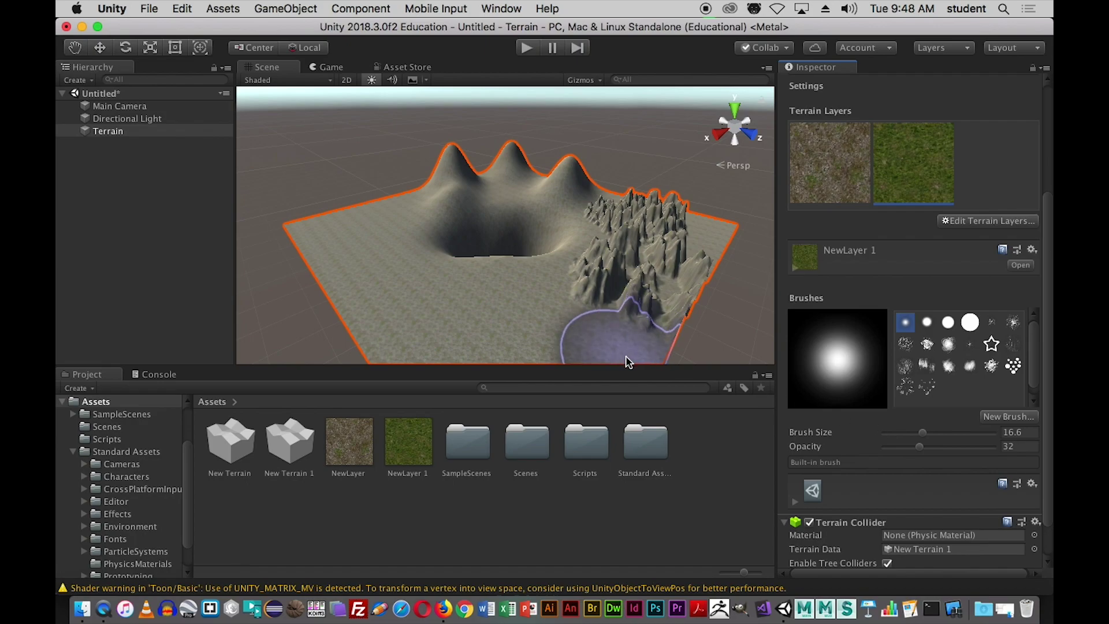
- Paint grass across the flat ground with a brush size of 26.7, continuing with size 25.7 and opacity 83
{"action": "mouse_move", "coordinate": [922, 438]}
{"action": "left_mouse_down"}
{"action": "mouse_move", "coordinate": [950, 440]}
{"action": "mouse_move", "coordinate": [919, 446]}
{"action": "mouse_move", "coordinate": [944, 446]}
{"action": "left_mouse_up"}
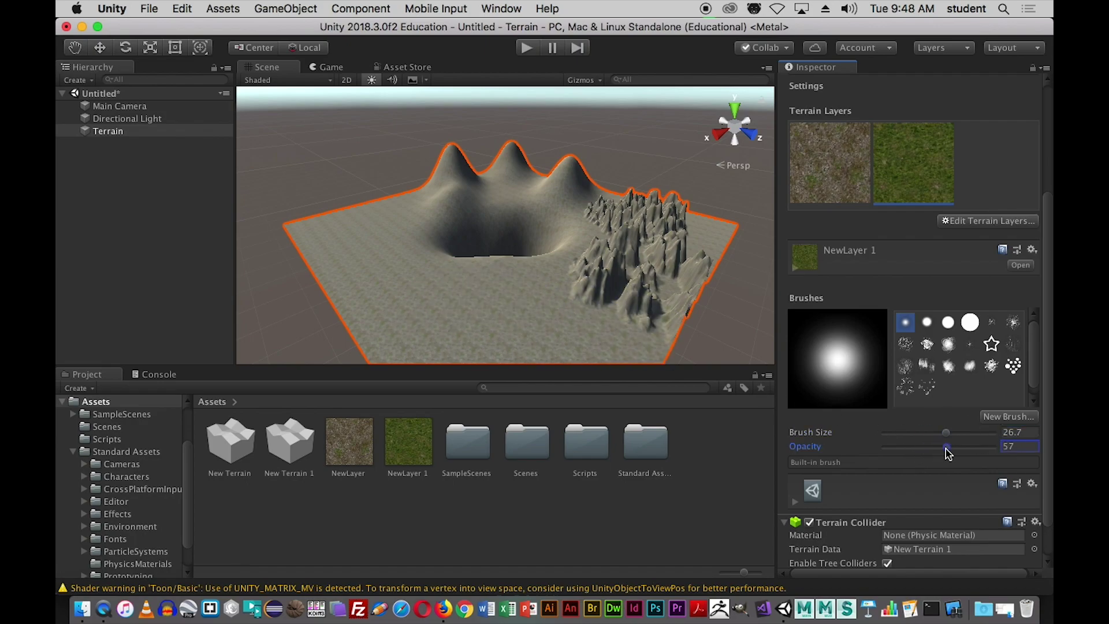
{"action": "mouse_move", "coordinate": [540, 341]}
{"action": "left_mouse_down"}
{"action": "mouse_move", "coordinate": [378, 263]}
{"action": "mouse_move", "coordinate": [360, 228]}
{"action": "mouse_move", "coordinate": [403, 282]}
{"action": "mouse_move", "coordinate": [546, 340]}
{"action": "mouse_move", "coordinate": [469, 324]}
{"action": "mouse_move", "coordinate": [373, 277]}
{"action": "mouse_move", "coordinate": [347, 236]}
{"action": "mouse_move", "coordinate": [508, 361]}
{"action": "left_mouse_up"}
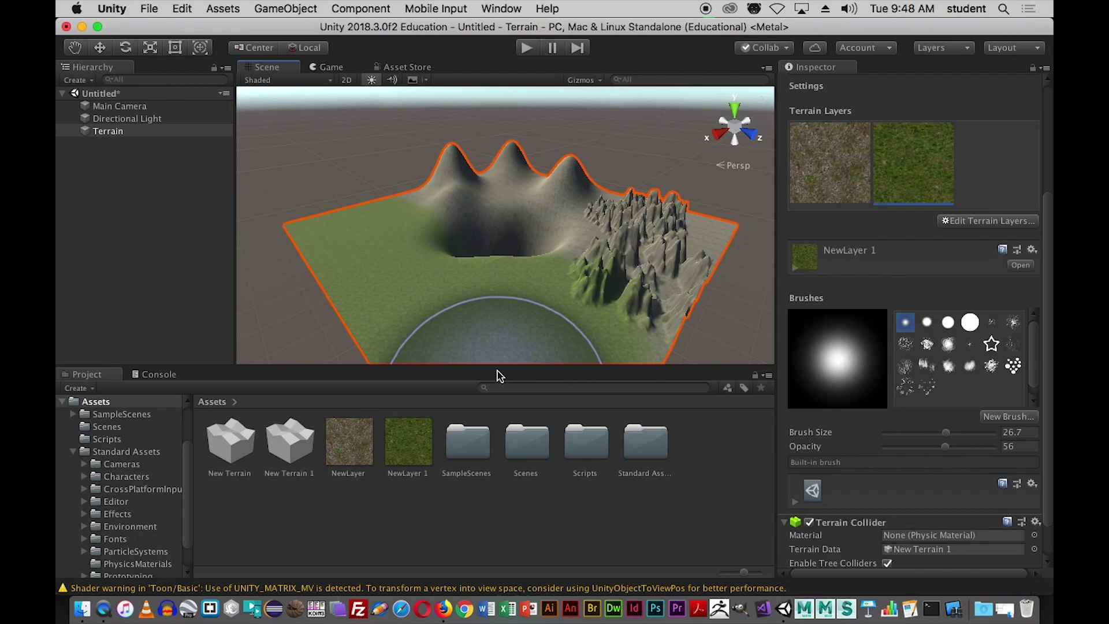
{"action": "mouse_move", "coordinate": [945, 447]}
{"action": "left_mouse_down"}
{"action": "mouse_move", "coordinate": [957, 433]}
{"action": "mouse_move", "coordinate": [933, 448]}
{"action": "mouse_move", "coordinate": [974, 449]}
{"action": "left_mouse_up"}
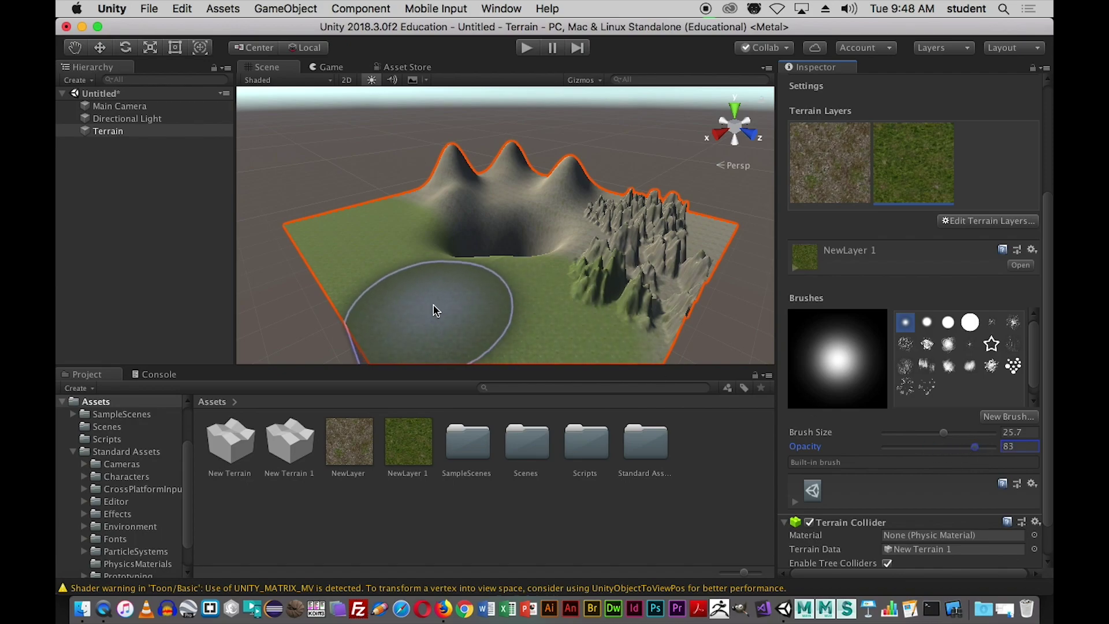
{"action": "mouse_move", "coordinate": [404, 277]}
{"action": "left_mouse_down"}
{"action": "mouse_move", "coordinate": [385, 231]}
{"action": "mouse_move", "coordinate": [396, 265]}
{"action": "mouse_move", "coordinate": [390, 197]}
{"action": "mouse_move", "coordinate": [424, 196]}
{"action": "left_mouse_up"}
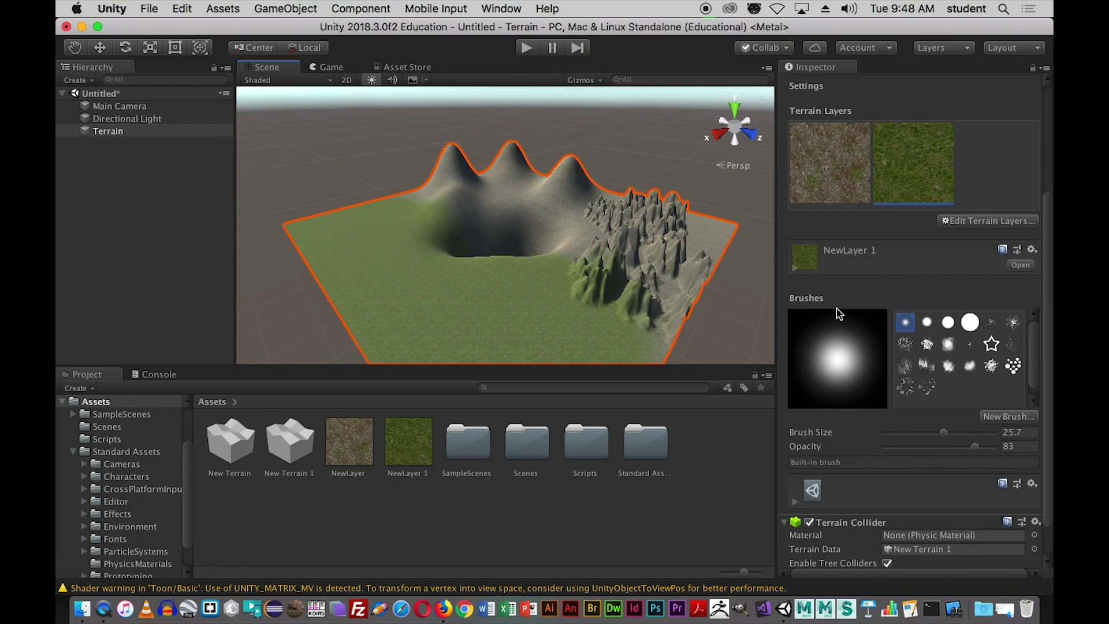
- Reduce the brush size to 8.1 and paint grass around the rim of the basin below the hills
{"action": "mouse_move", "coordinate": [947, 439]}
{"action": "left_mouse_down"}
{"action": "mouse_move", "coordinate": [884, 439]}
{"action": "mouse_move", "coordinate": [902, 439]}
{"action": "left_mouse_up"}
{"action": "mouse_move", "coordinate": [483, 202]}
{"action": "left_mouse_down"}
{"action": "mouse_move", "coordinate": [558, 205]}
{"action": "mouse_move", "coordinate": [584, 236]}
{"action": "mouse_move", "coordinate": [575, 249]}
{"action": "mouse_move", "coordinate": [584, 242]}
{"action": "mouse_move", "coordinate": [518, 233]}
{"action": "mouse_move", "coordinate": [578, 253]}
{"action": "left_mouse_up"}
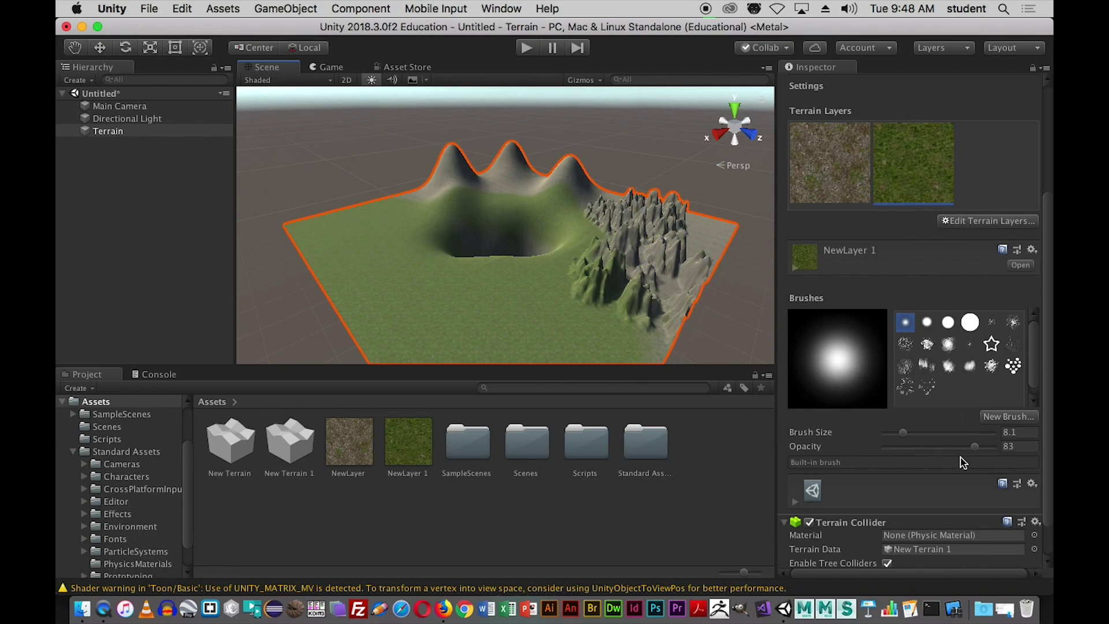
{"action": "scroll", "coordinate": [1034, 391], "scroll_direction": "down", "scroll_amount": 1}
{"action": "left_click", "coordinate": [1019, 431]}
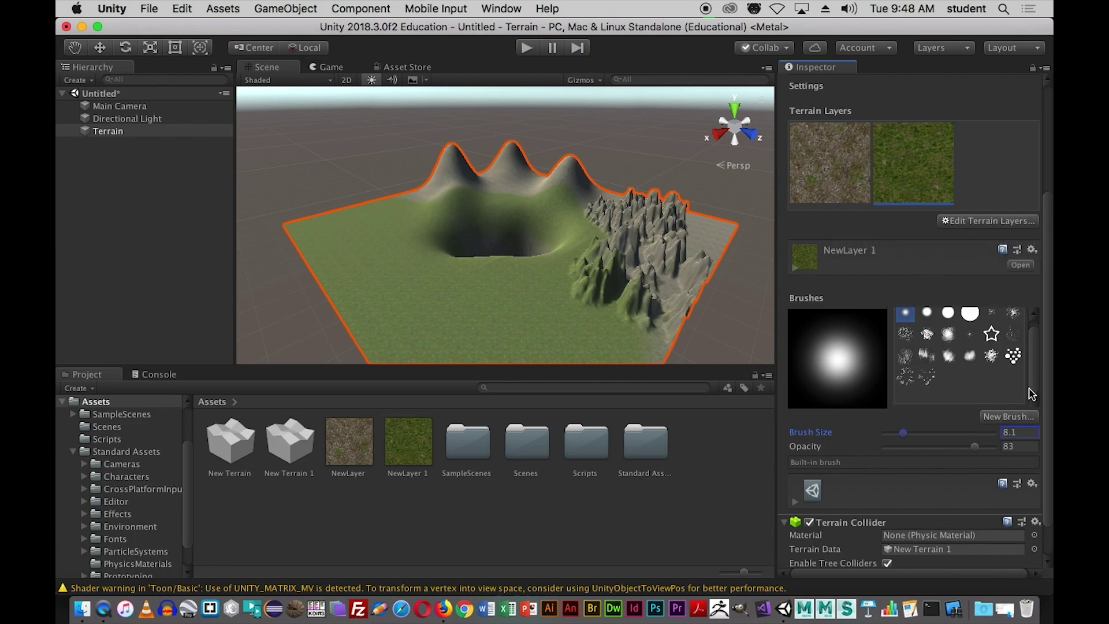
- Start creating a third terrain layer
{"action": "left_click_drag", "start_coordinate": [1050, 387], "coordinate": [1047, 273]}
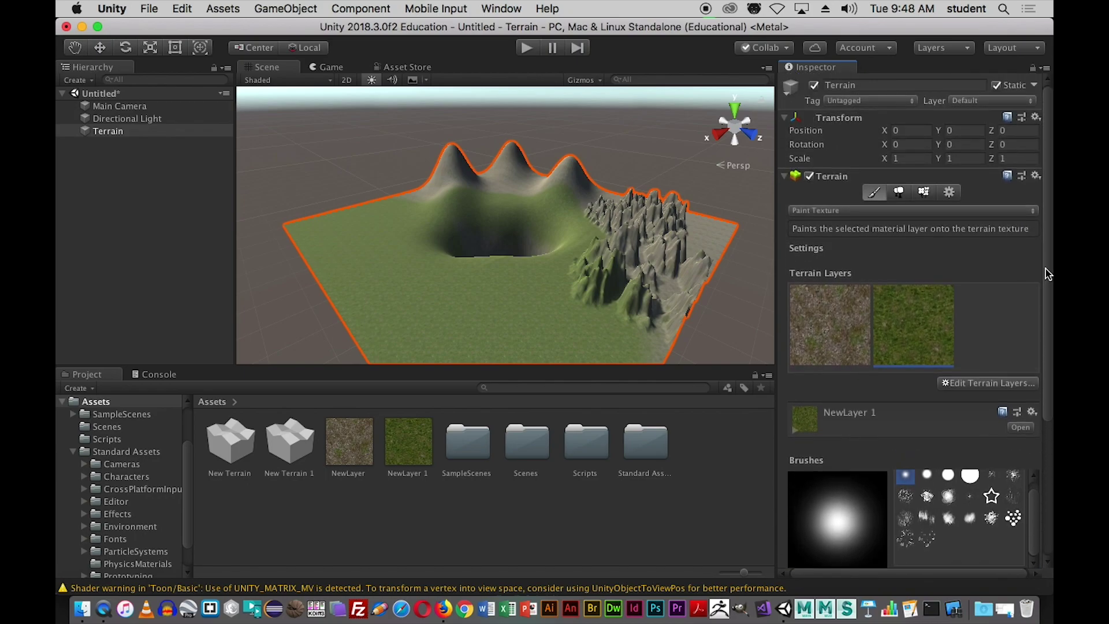
{"action": "left_click", "coordinate": [994, 383]}
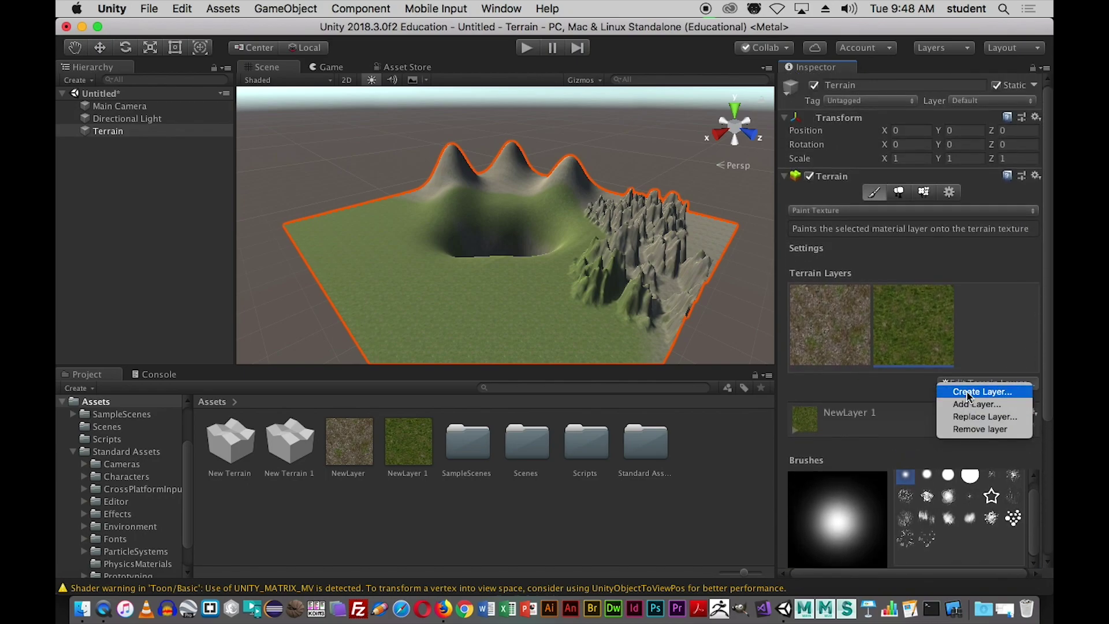
{"action": "left_click", "coordinate": [967, 392]}
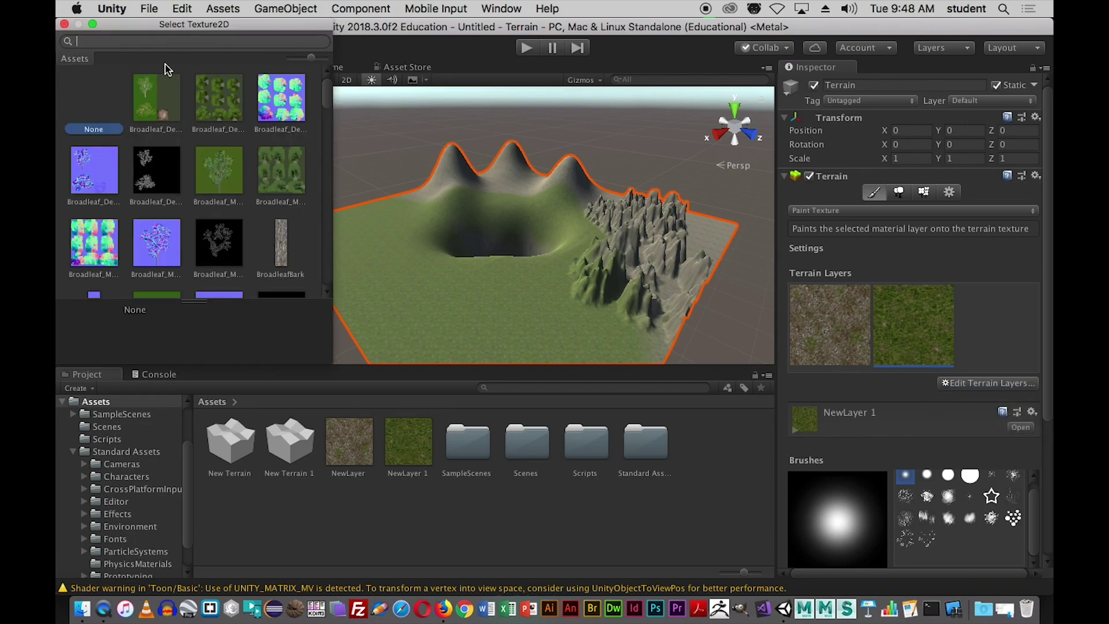
{"action": "type", "text": "gra"}
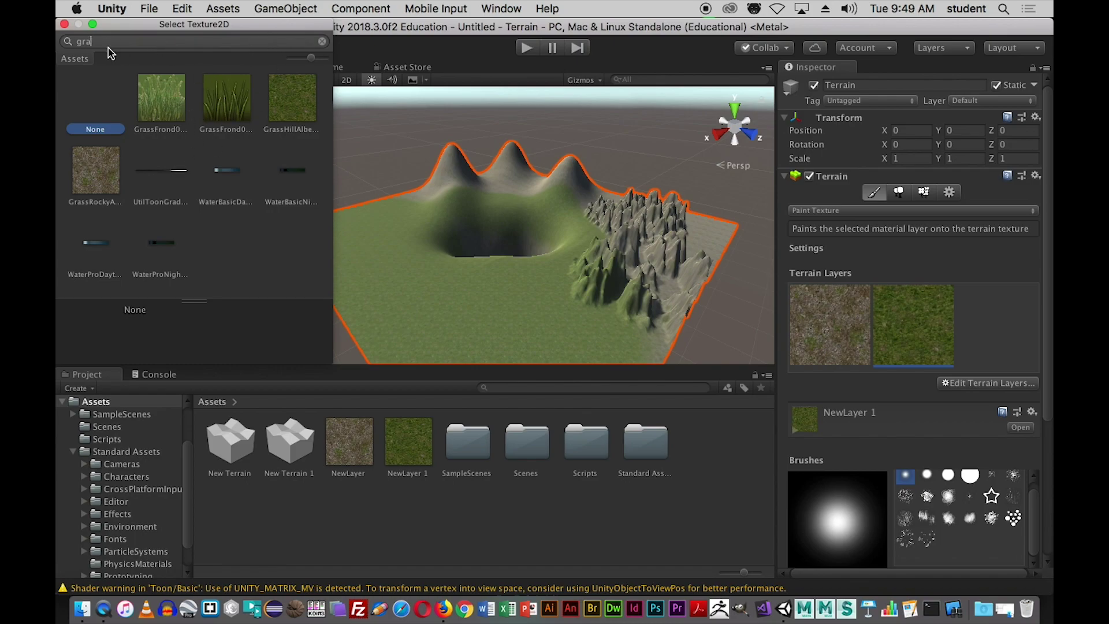
{"action": "key", "text": "BackSpace"}
{"action": "key", "text": "BackSpace"}
{"action": "key", "text": "BackSpace"}
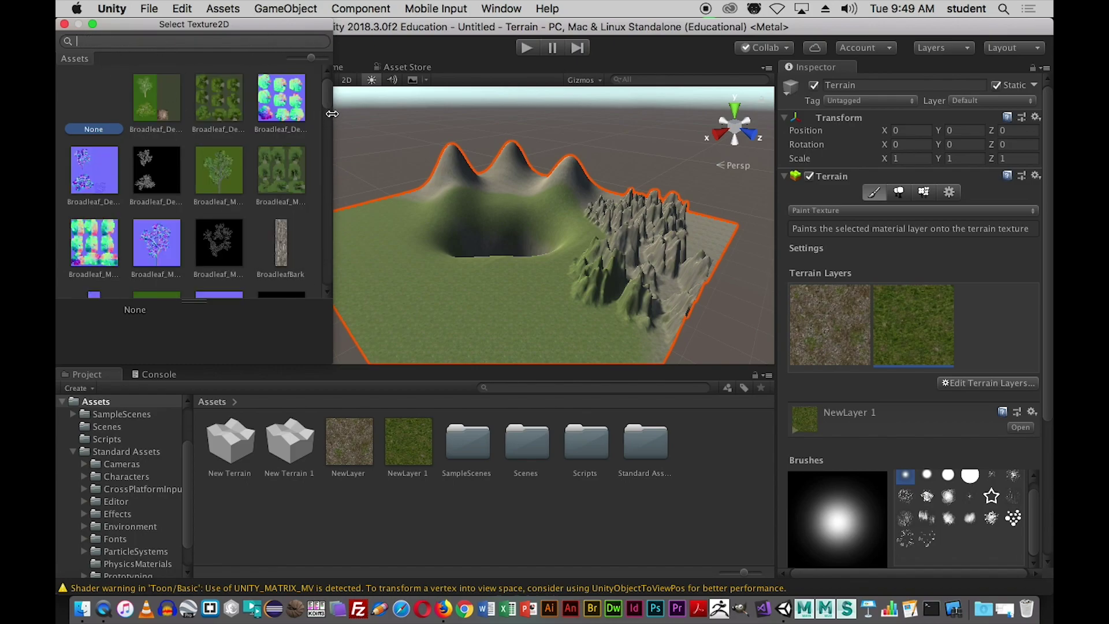
- Choose the cliff albedo texture for the new terrain layer and select that layer for painting
{"action": "left_click_drag", "start_coordinate": [325, 101], "coordinate": [331, 147]}
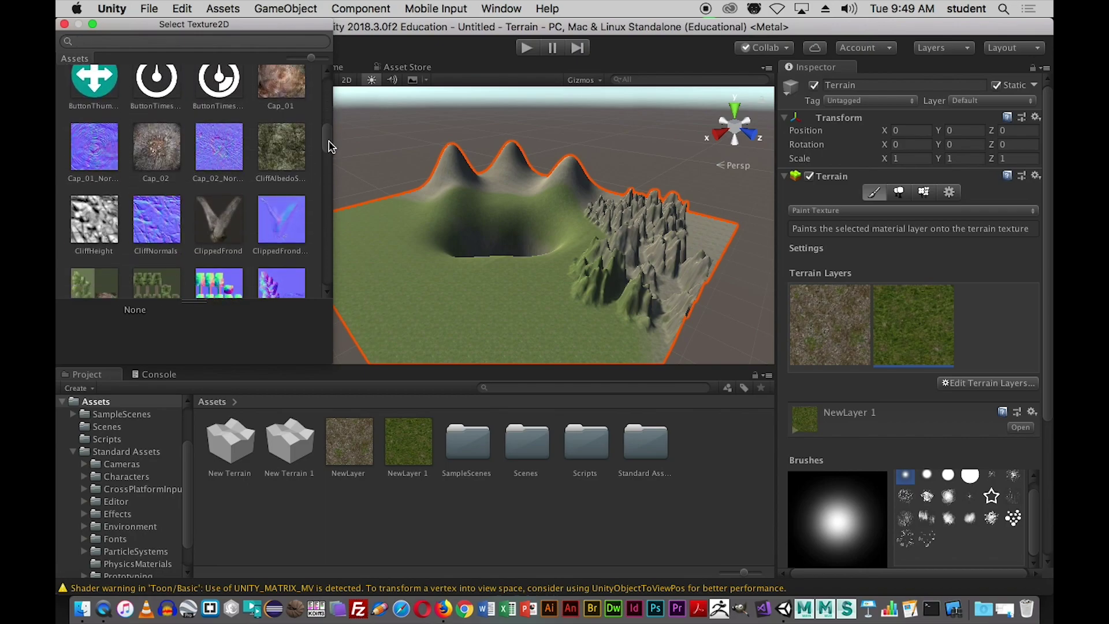
{"action": "double_click", "coordinate": [286, 150]}
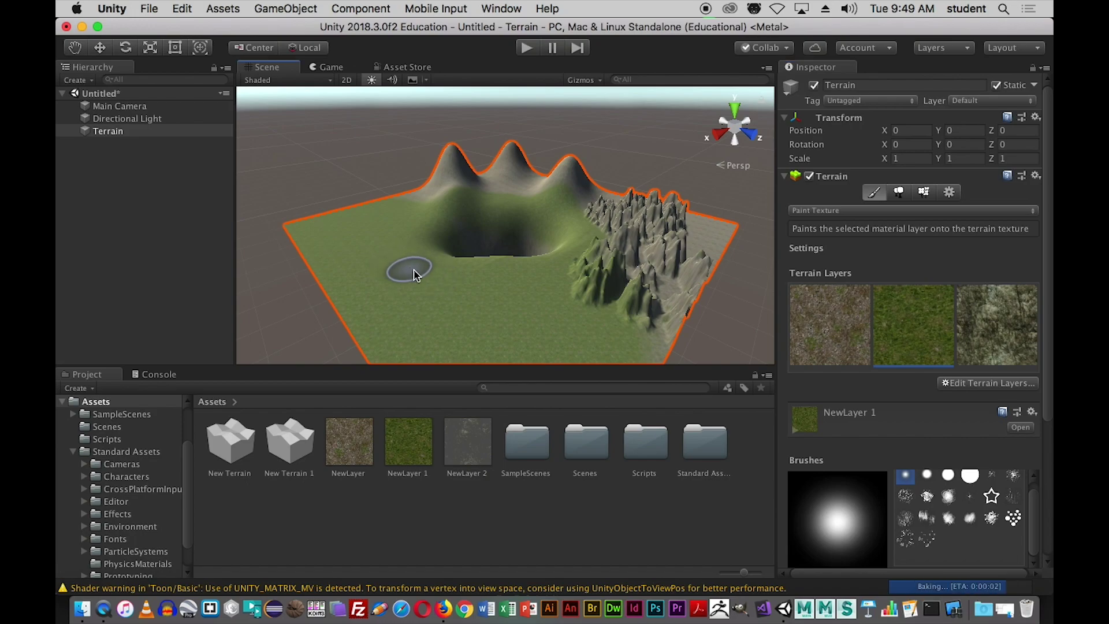
{"action": "left_click", "coordinate": [997, 325]}
- Paint a narrow cliff-textured path beside the rocky spires and around the basin's rim, using brush size 2.7 and opacity 50
{"action": "mouse_move", "coordinate": [487, 280]}
{"action": "left_mouse_down"}
{"action": "mouse_move", "coordinate": [524, 309]}
{"action": "mouse_move", "coordinate": [528, 287]}
{"action": "left_mouse_up"}
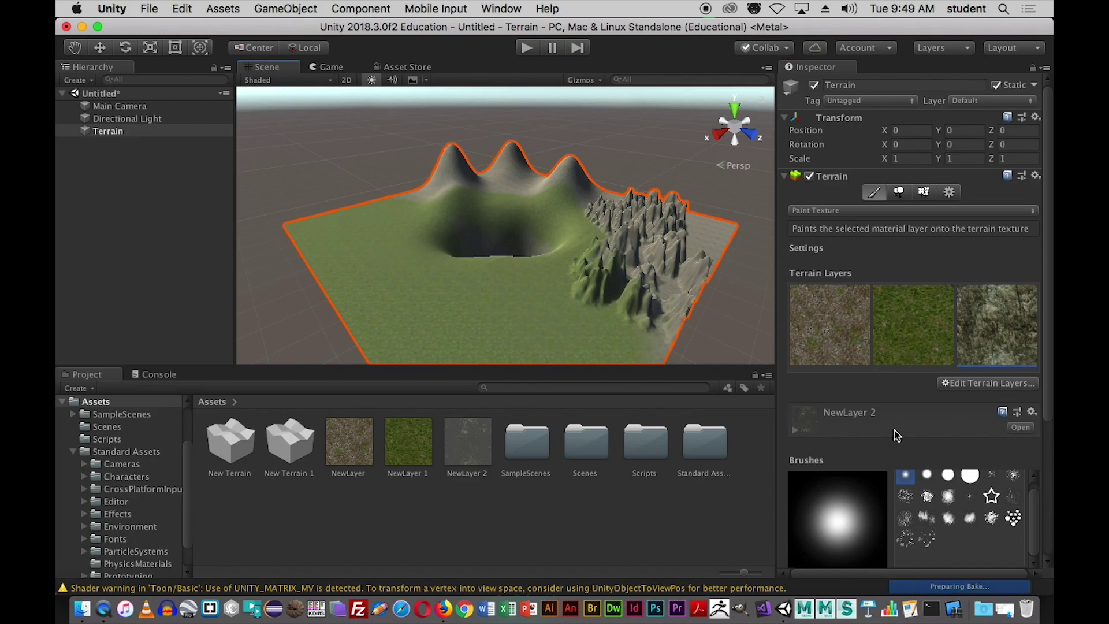
{"action": "scroll", "coordinate": [1003, 456], "scroll_direction": "down", "scroll_amount": 5}
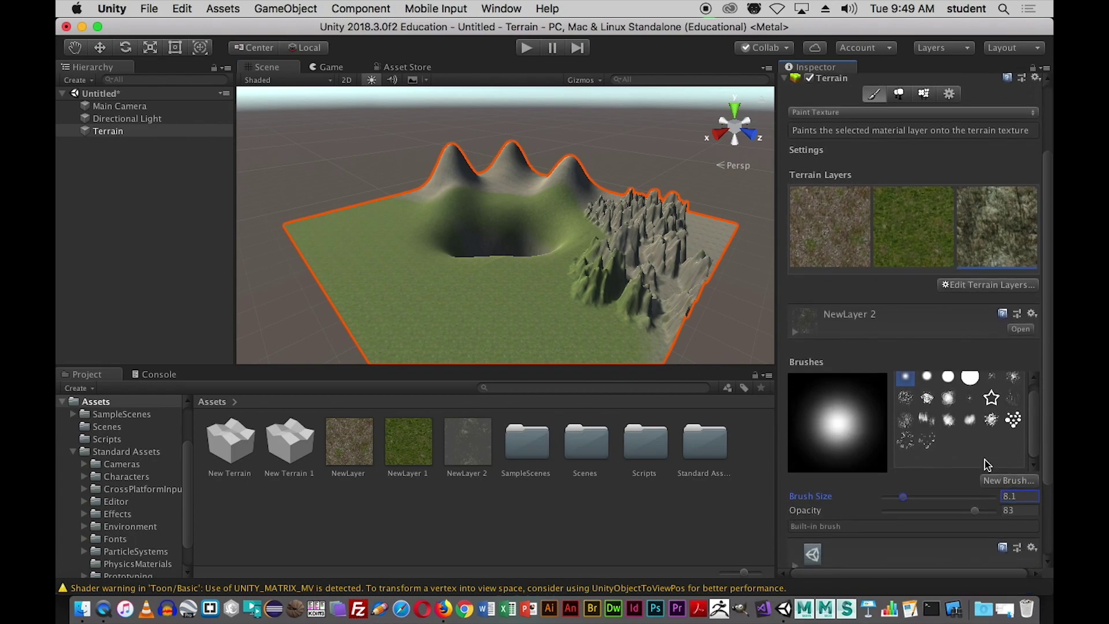
{"action": "left_click_drag", "start_coordinate": [974, 511], "coordinate": [888, 501]}
{"action": "mouse_move", "coordinate": [513, 264]}
{"action": "left_mouse_down"}
{"action": "mouse_move", "coordinate": [526, 287]}
{"action": "mouse_move", "coordinate": [608, 319]}
{"action": "left_mouse_up"}
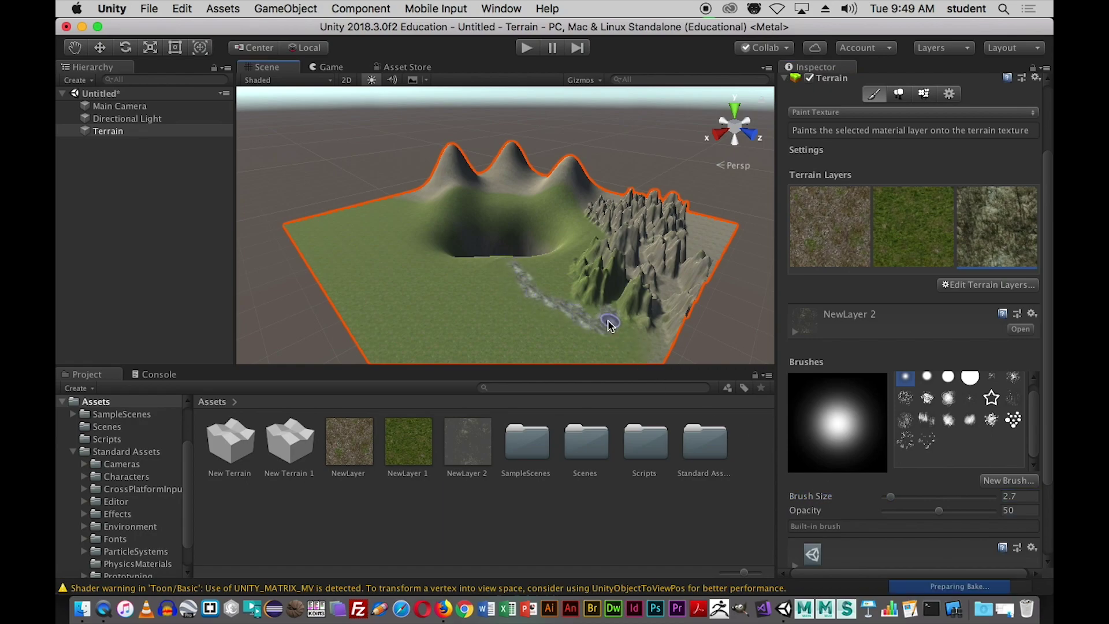
{"action": "mouse_move", "coordinate": [514, 273]}
{"action": "left_mouse_down"}
{"action": "mouse_move", "coordinate": [546, 265]}
{"action": "mouse_move", "coordinate": [575, 236]}
{"action": "mouse_move", "coordinate": [552, 205]}
{"action": "left_mouse_up"}
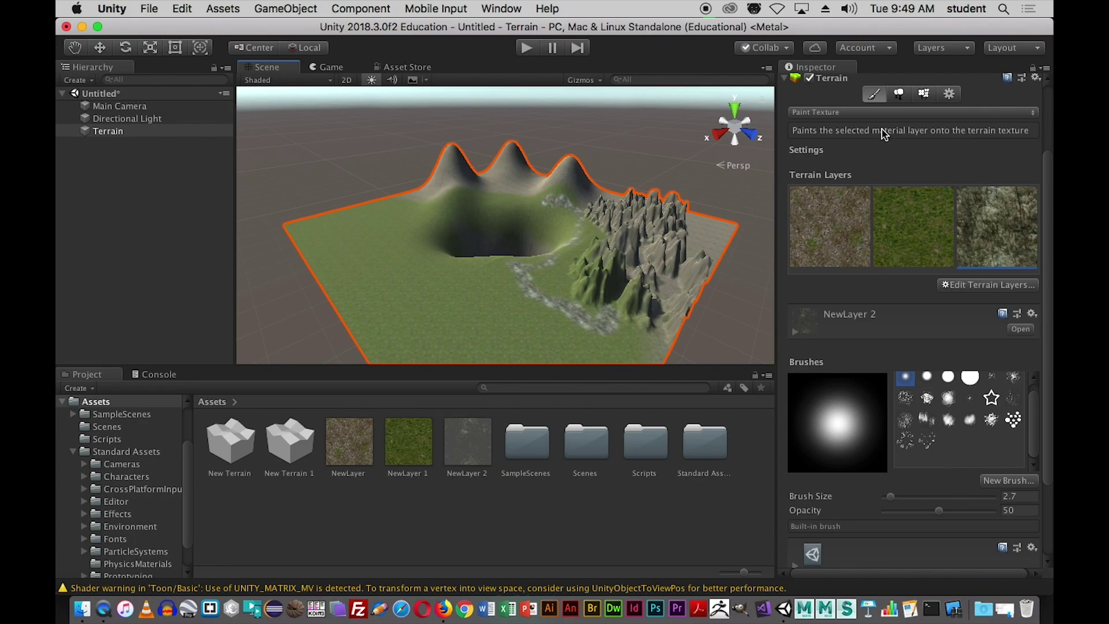
- Switch the terrain tool to Paint Trees and add Palm_Desktop as the tree prefab
{"action": "scroll", "coordinate": [1046, 214], "scroll_direction": "up", "scroll_amount": 3}
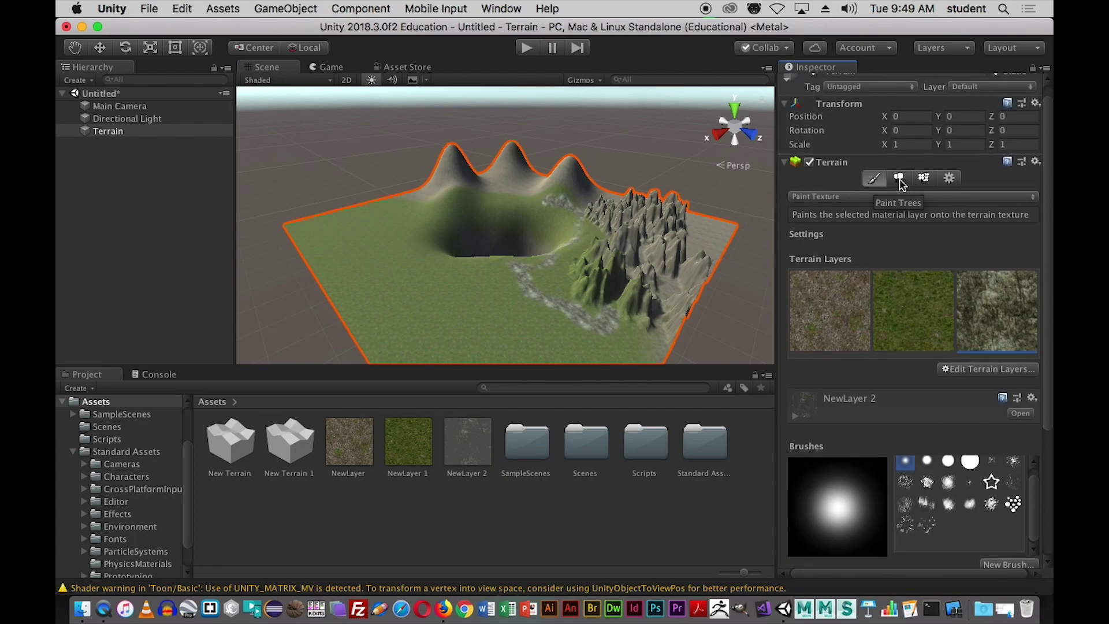
{"action": "left_click", "coordinate": [899, 179]}
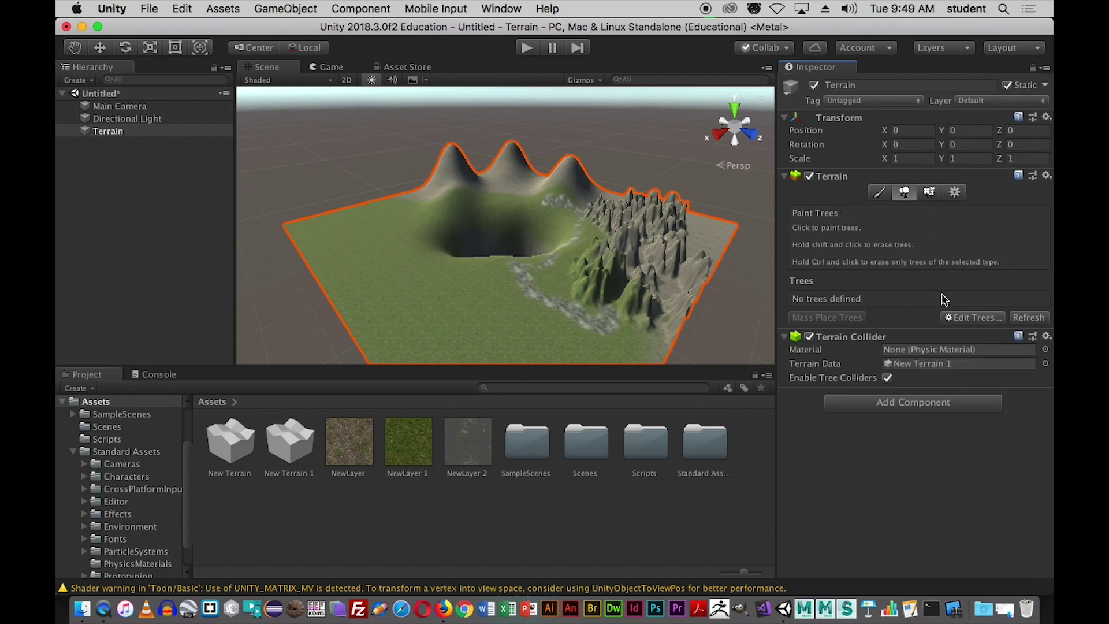
{"action": "left_click", "coordinate": [976, 318]}
{"action": "left_click", "coordinate": [972, 323]}
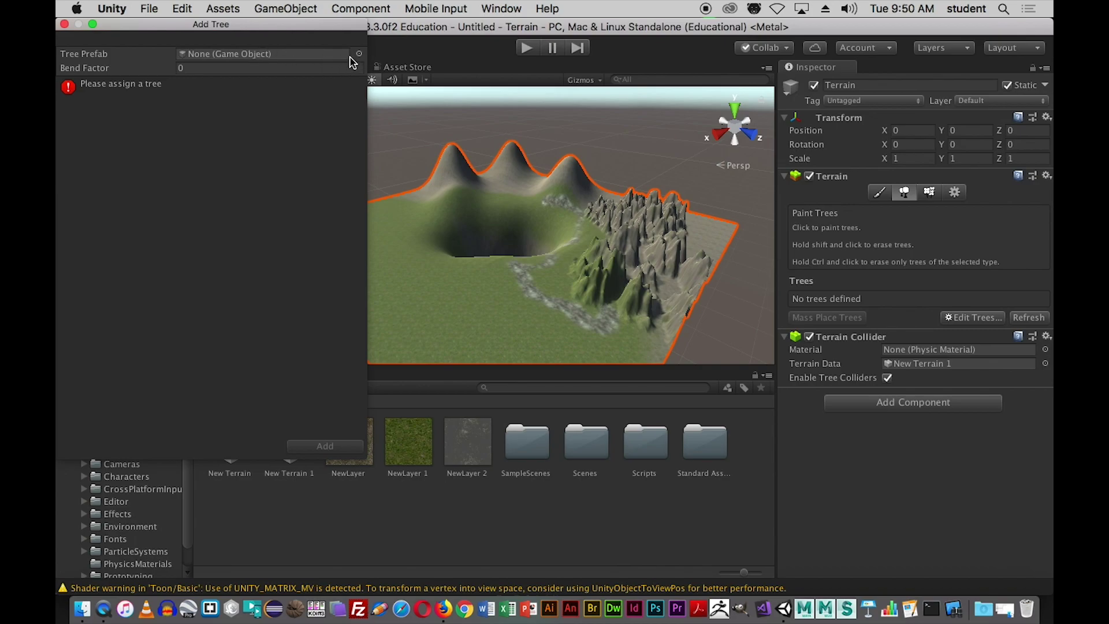
{"action": "left_click", "coordinate": [359, 55]}
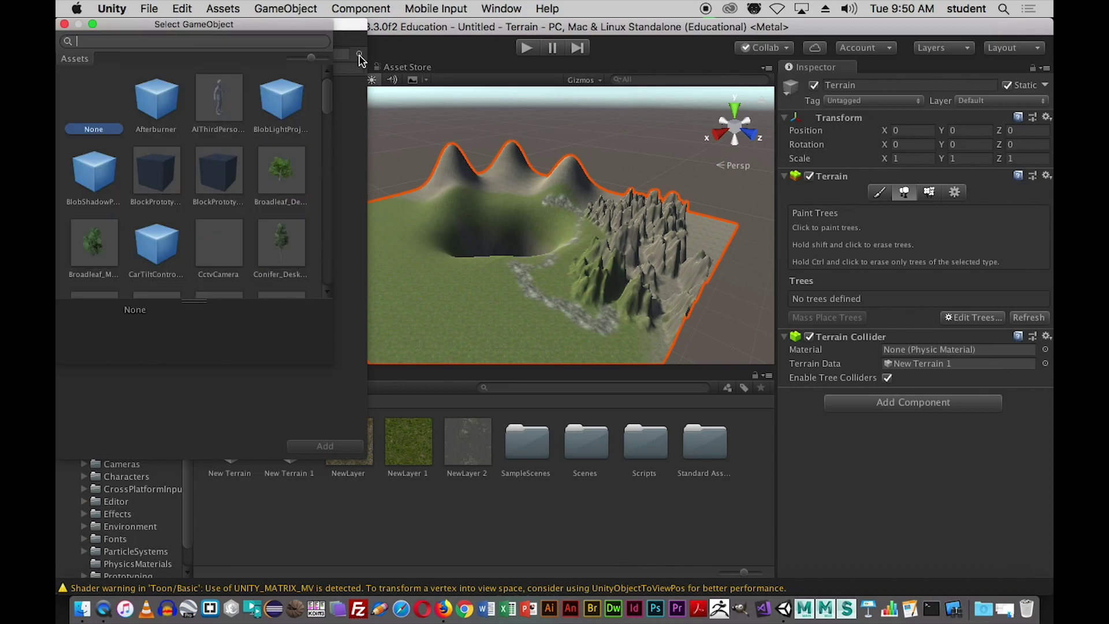
{"action": "left_click_drag", "start_coordinate": [327, 109], "coordinate": [317, 215]}
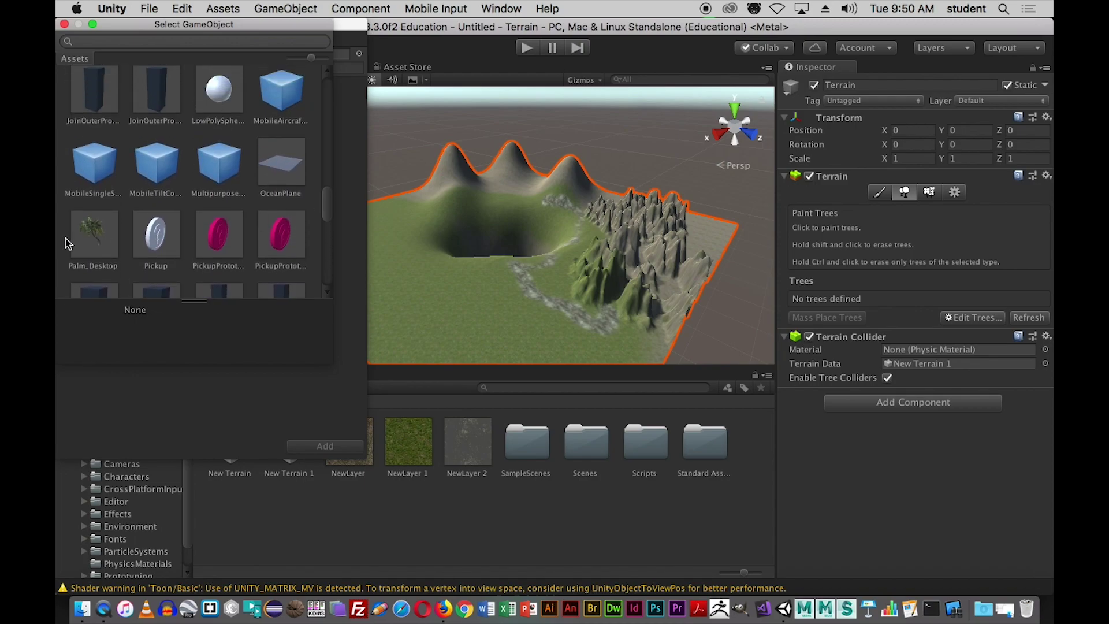
{"action": "left_click", "coordinate": [99, 233]}
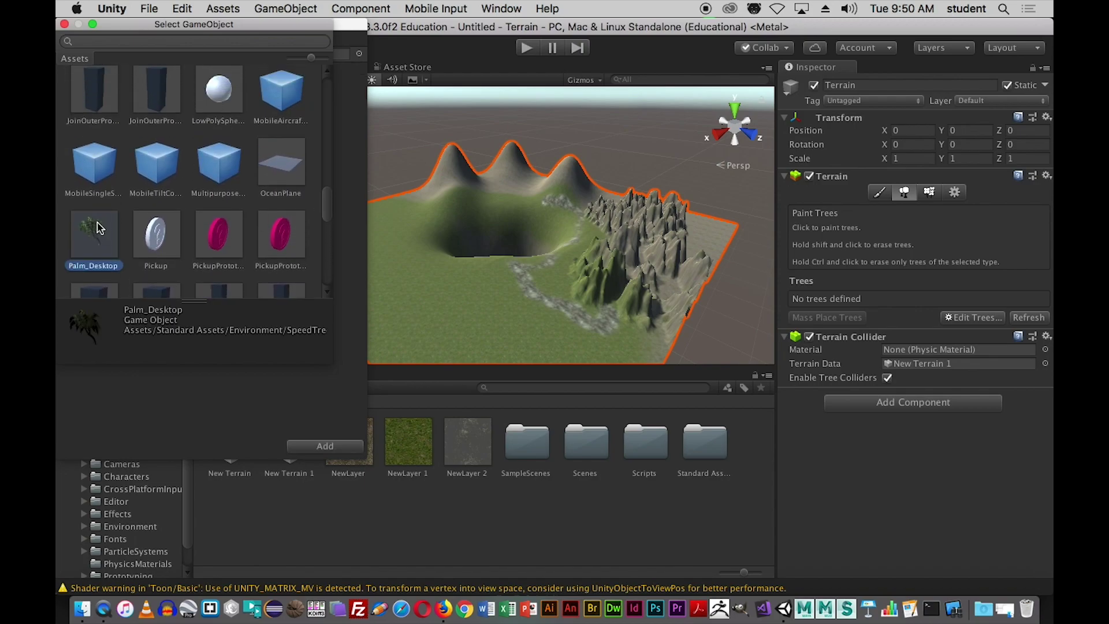
{"action": "left_click", "coordinate": [324, 447]}
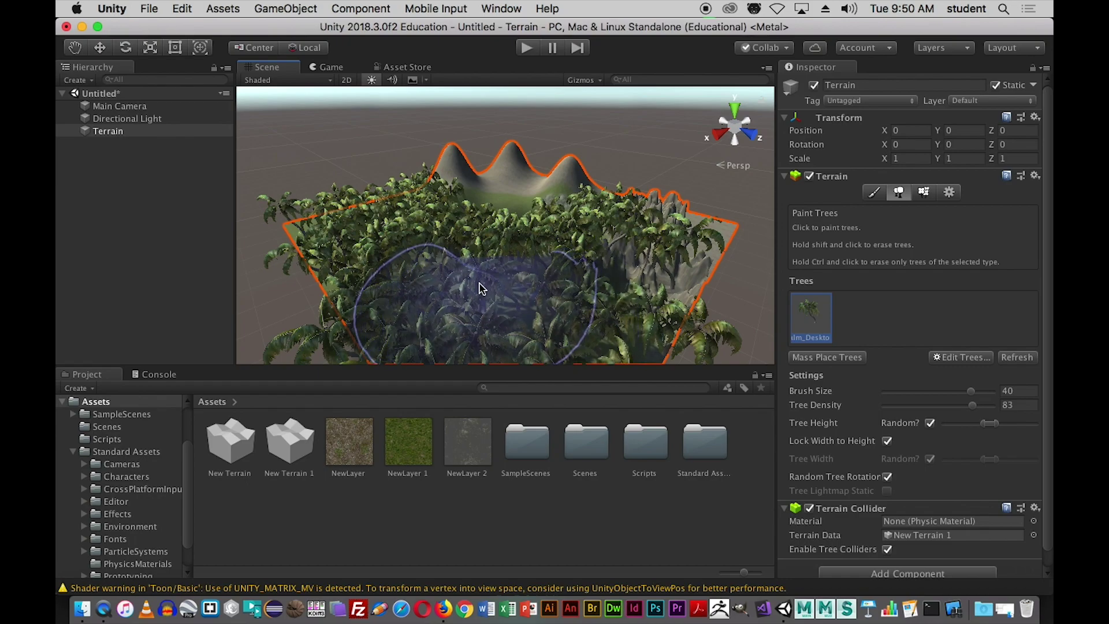
- Undo the palm trees painted across the terrain
{"action": "key", "text": "super+z"}
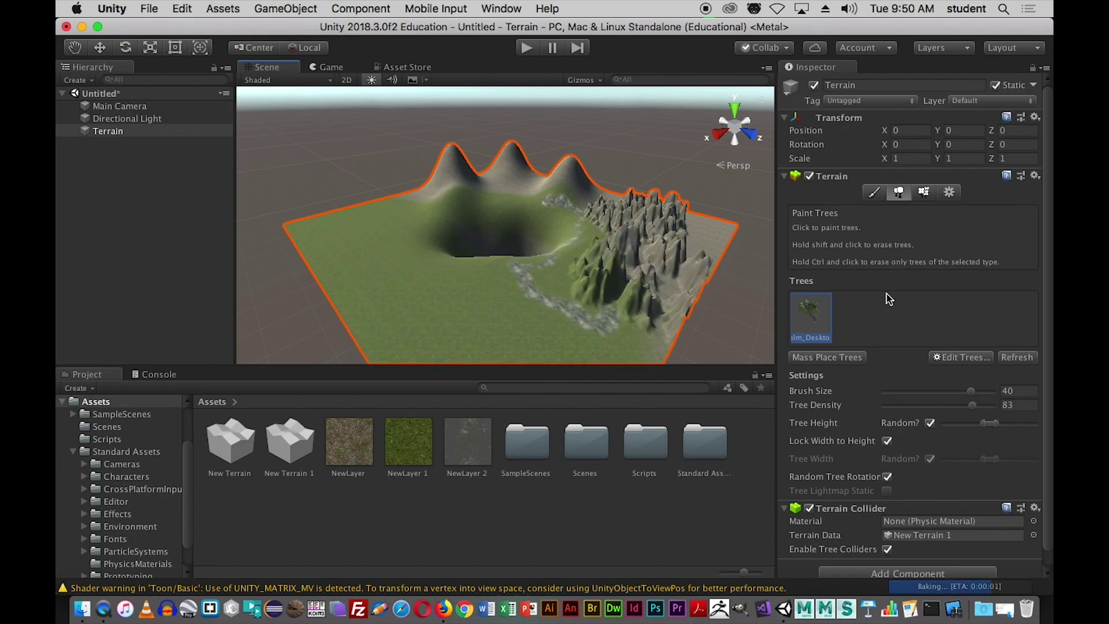
- Paint scattered shorter palm trees on the grass in front of the basin, using brush size 15.6 and tree density 31
{"action": "mouse_move", "coordinate": [971, 397]}
{"action": "left_mouse_down"}
{"action": "mouse_move", "coordinate": [904, 399]}
{"action": "mouse_move", "coordinate": [919, 396]}
{"action": "mouse_move", "coordinate": [913, 408]}
{"action": "left_mouse_up"}
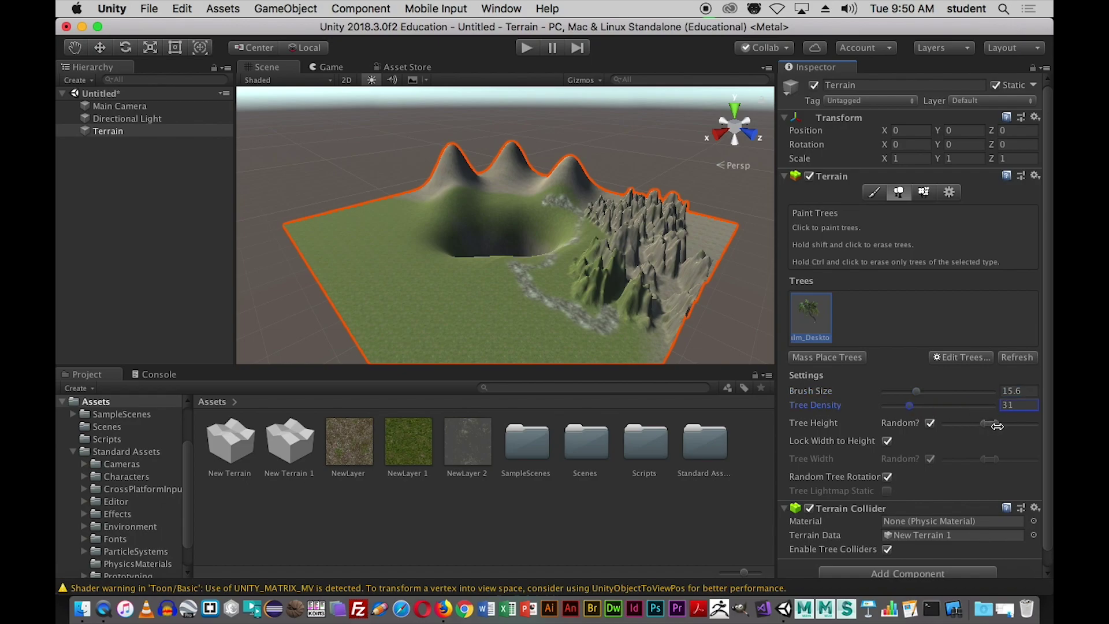
{"action": "left_click_drag", "start_coordinate": [987, 425], "coordinate": [969, 426]}
{"action": "left_click", "coordinate": [450, 306]}
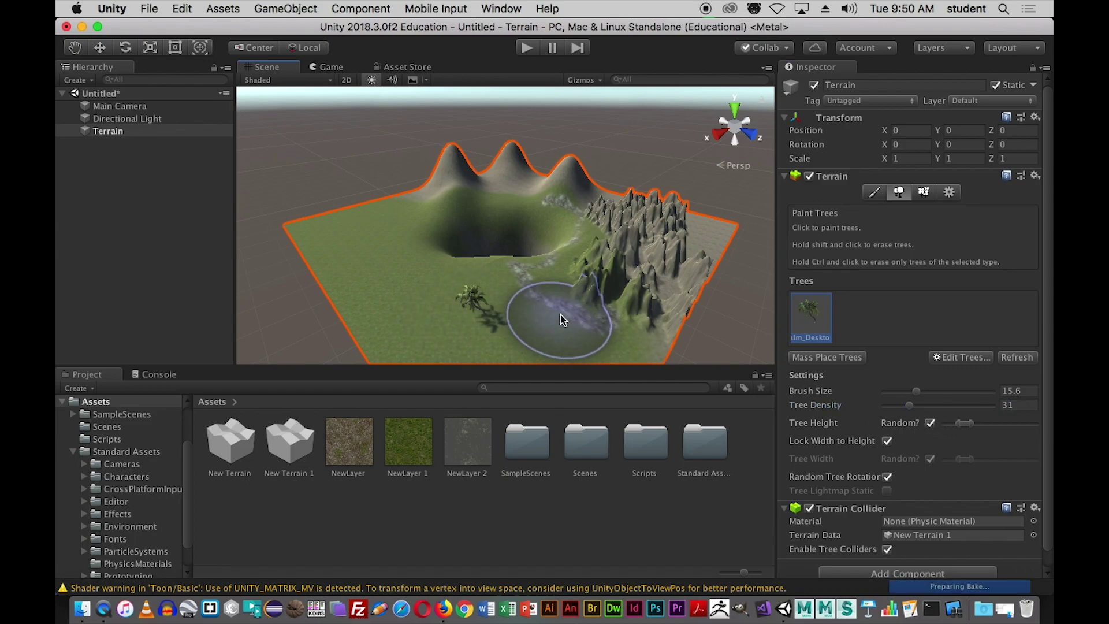
{"action": "mouse_move", "coordinate": [400, 260]}
{"action": "left_mouse_down"}
{"action": "mouse_move", "coordinate": [452, 284]}
{"action": "mouse_move", "coordinate": [544, 292]}
{"action": "mouse_move", "coordinate": [523, 321]}
{"action": "mouse_move", "coordinate": [389, 281]}
{"action": "mouse_move", "coordinate": [425, 327]}
{"action": "mouse_move", "coordinate": [575, 335]}
{"action": "mouse_move", "coordinate": [453, 345]}
{"action": "mouse_move", "coordinate": [495, 354]}
{"action": "left_mouse_up"}
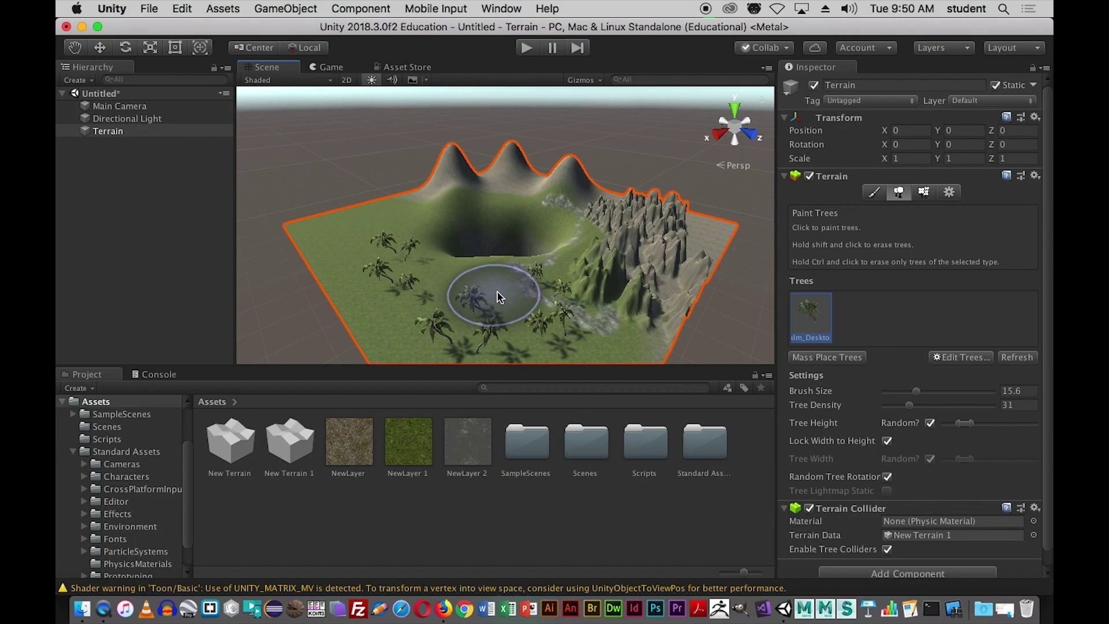
- Switch the terrain tool to Paint Details and start adding a grass texture
{"action": "left_click", "coordinate": [924, 192]}
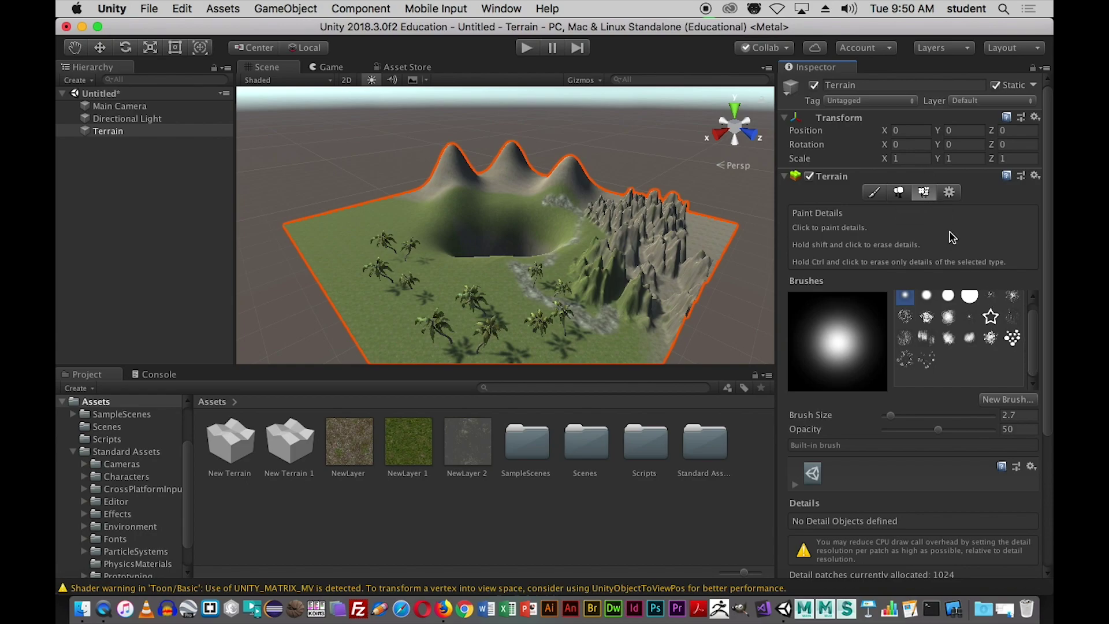
{"action": "scroll", "coordinate": [1036, 353], "scroll_direction": "up", "scroll_amount": 1}
{"action": "scroll", "coordinate": [1049, 342], "scroll_direction": "down", "scroll_amount": 3}
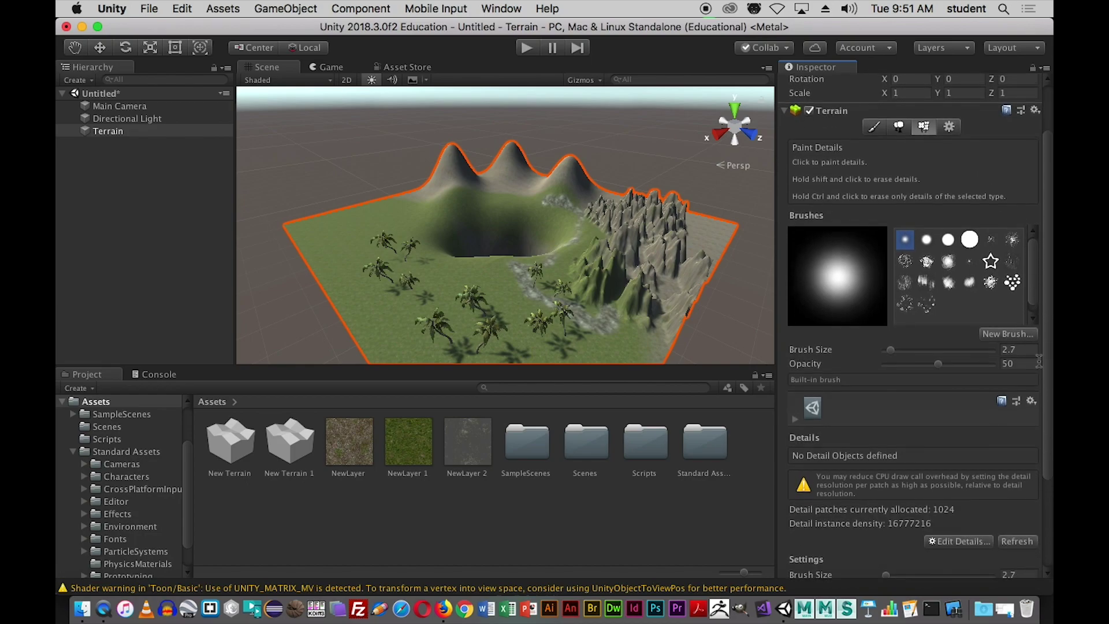
{"action": "left_click_drag", "start_coordinate": [1048, 279], "coordinate": [1050, 365]}
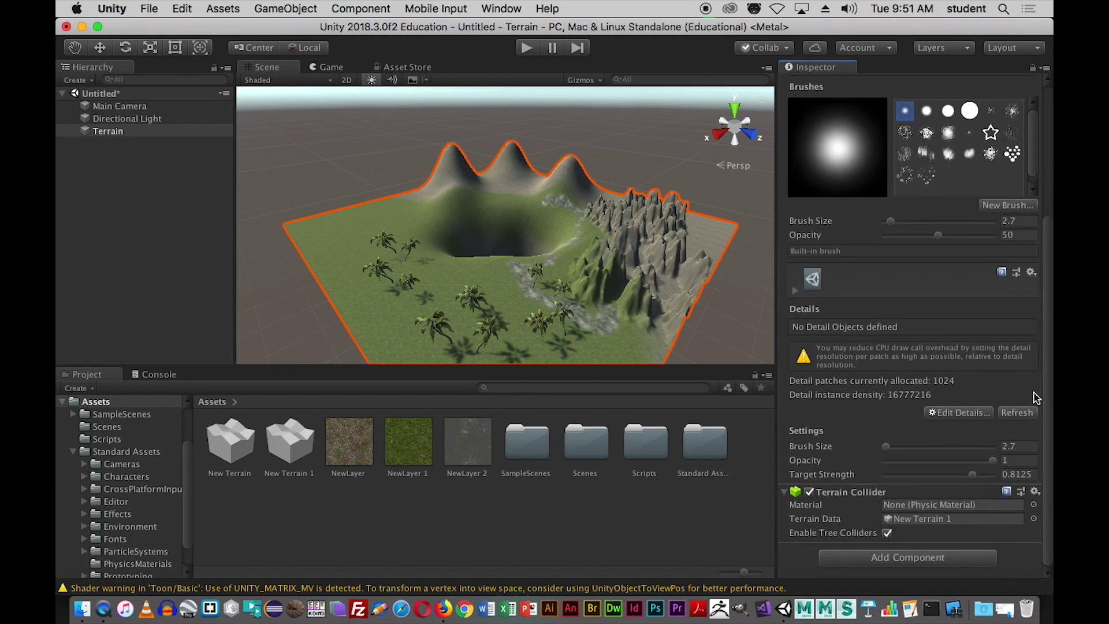
{"action": "left_click", "coordinate": [970, 413]}
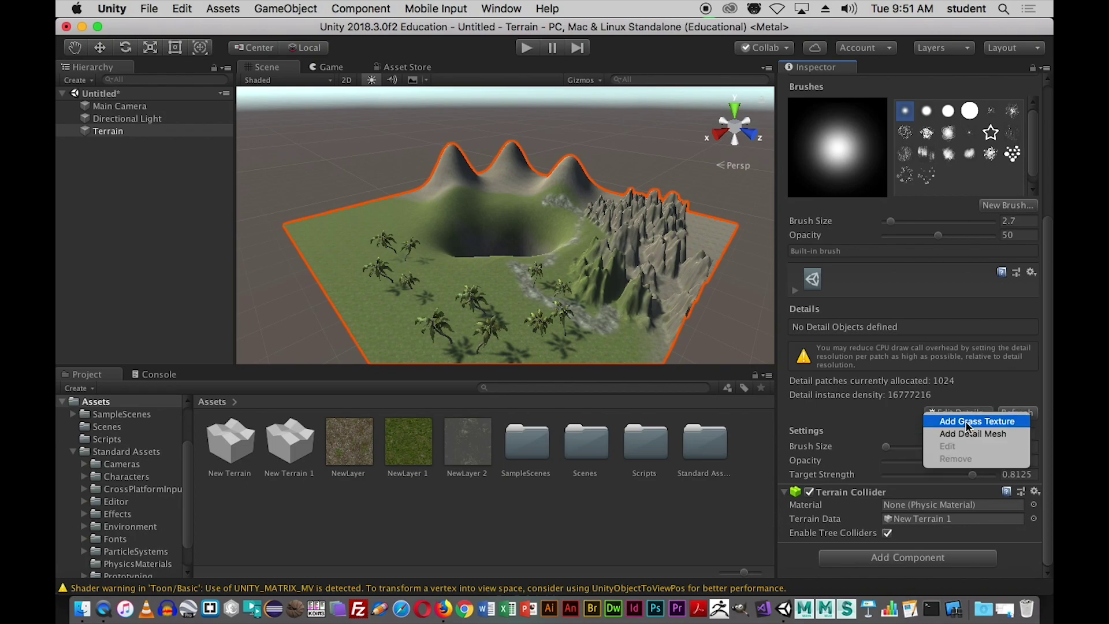
{"action": "left_click", "coordinate": [968, 422]}
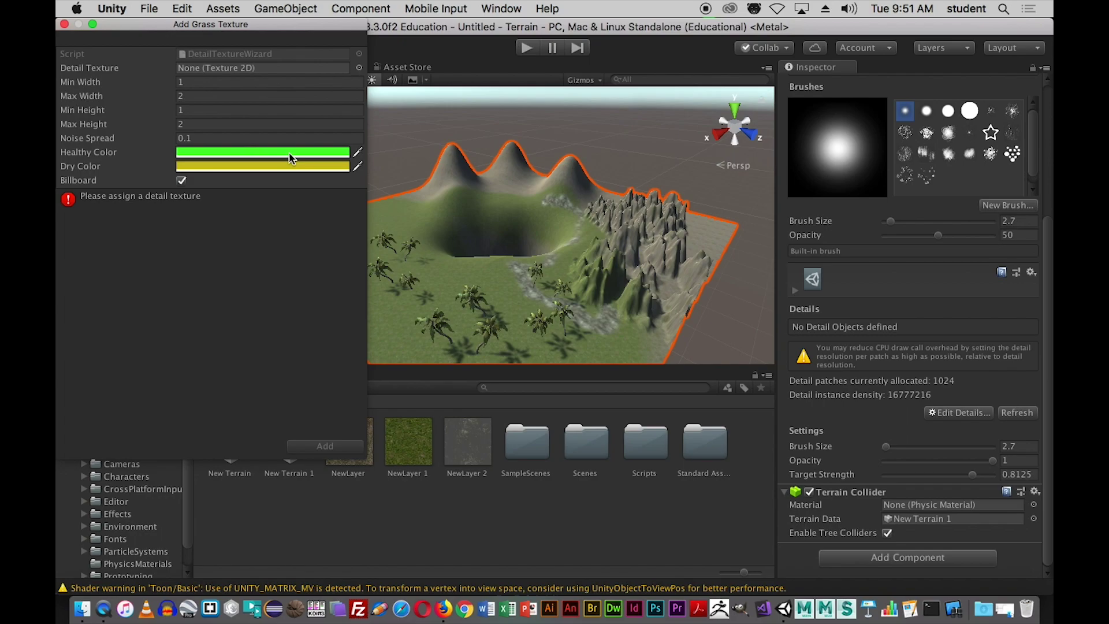
- Choose GrassFrond02AlbedoAlpha as the detail texture and add it to the terrain's details
{"action": "left_click_drag", "start_coordinate": [239, 28], "coordinate": [274, 32]}
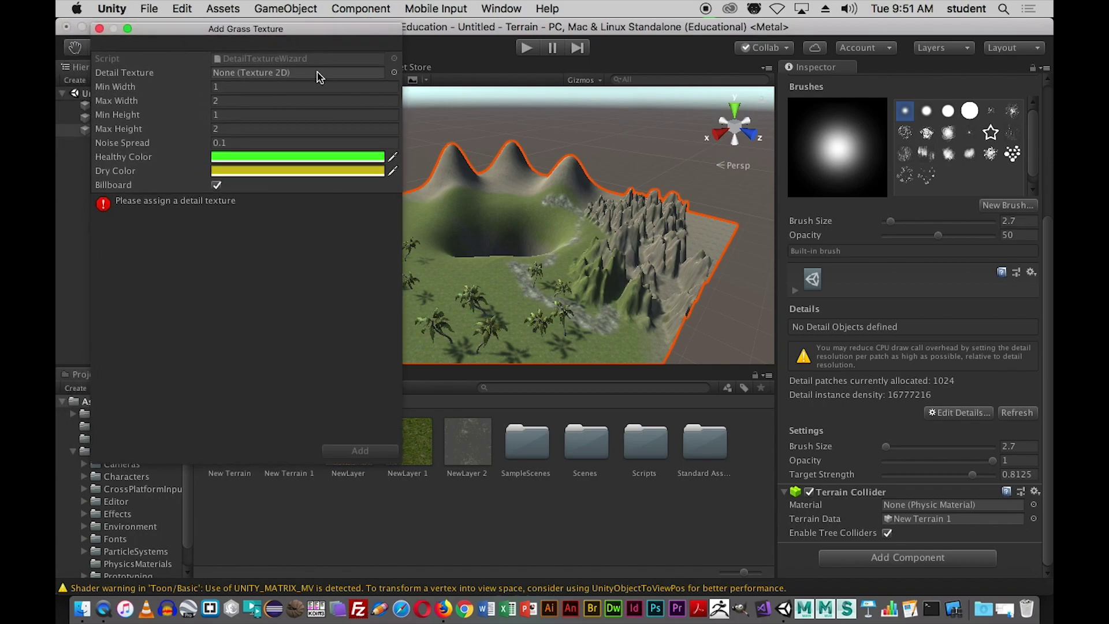
{"action": "left_click", "coordinate": [394, 74]}
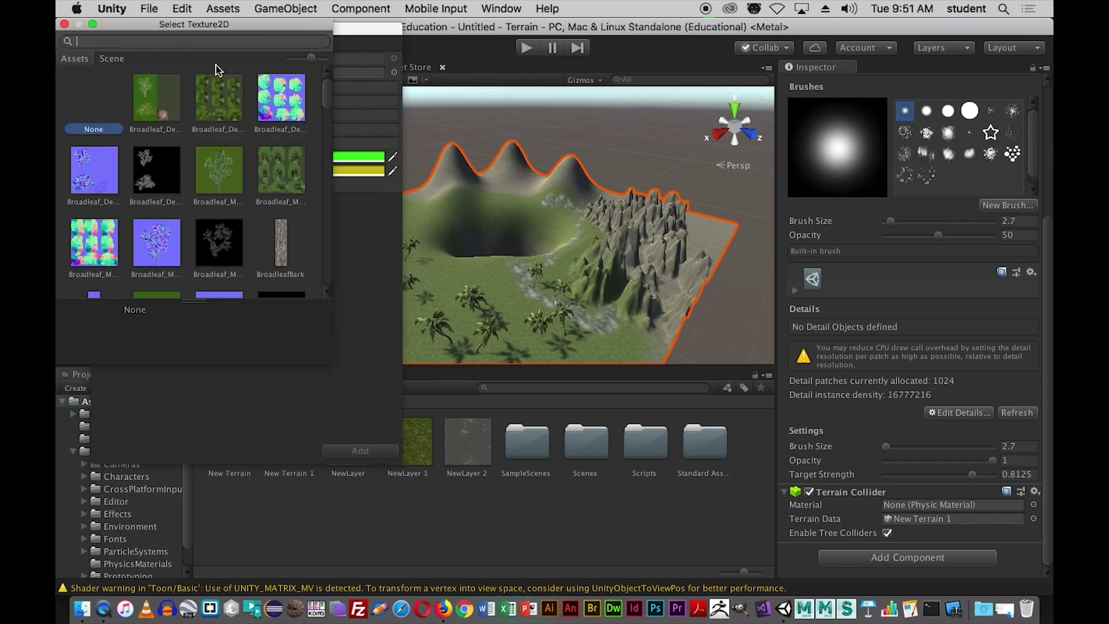
{"action": "scroll", "coordinate": [326, 98], "scroll_direction": "down", "scroll_amount": 1}
{"action": "left_click_drag", "start_coordinate": [327, 98], "coordinate": [332, 181]}
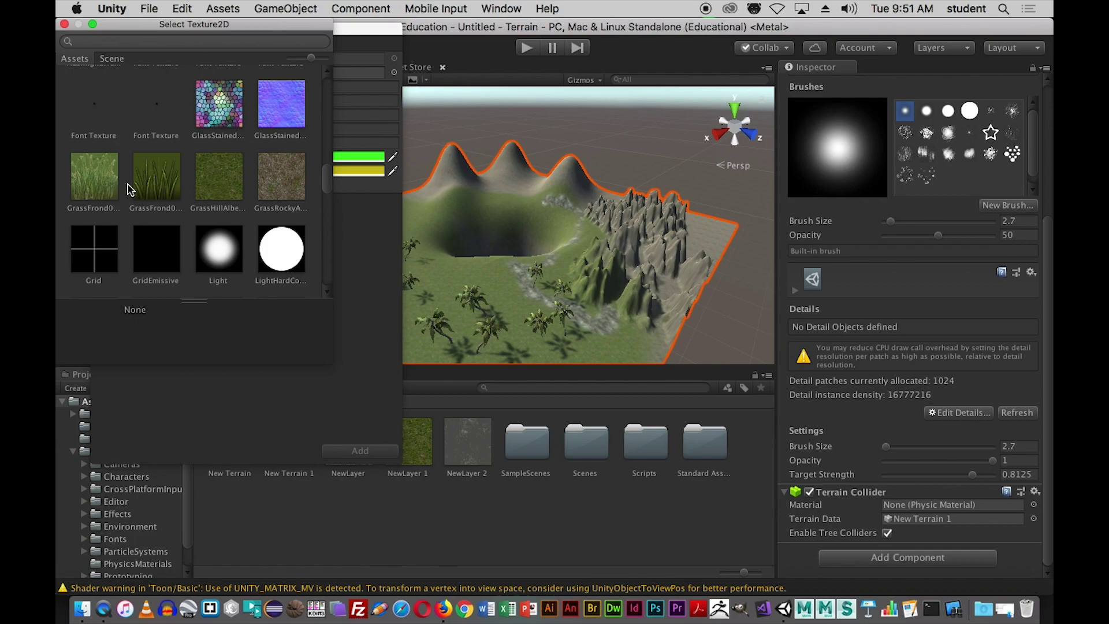
{"action": "left_click", "coordinate": [153, 185]}
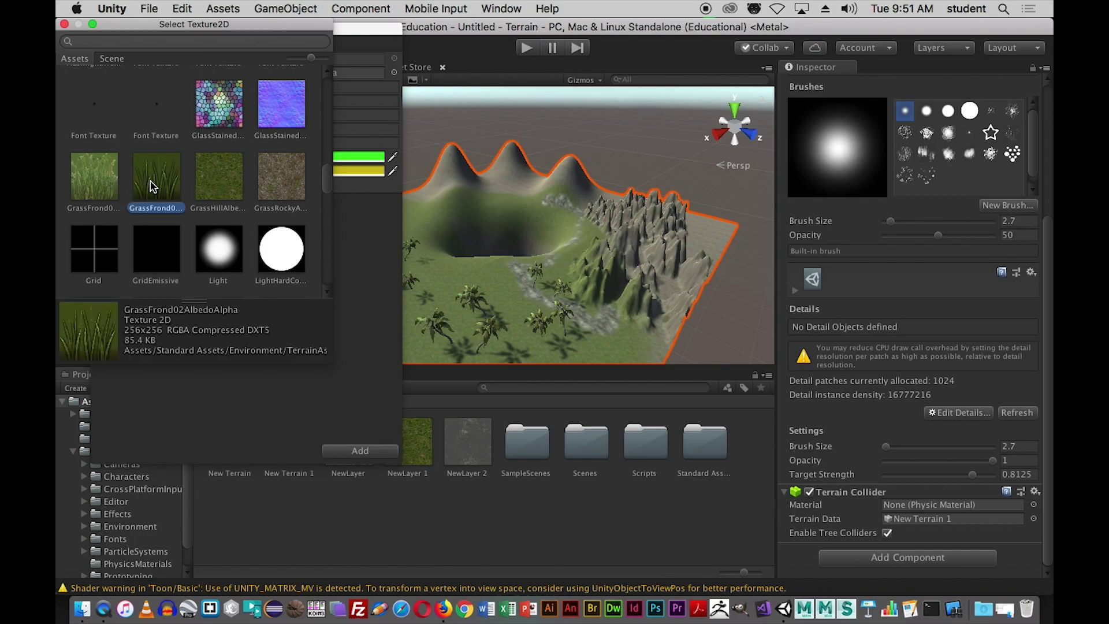
{"action": "double_click", "coordinate": [153, 186]}
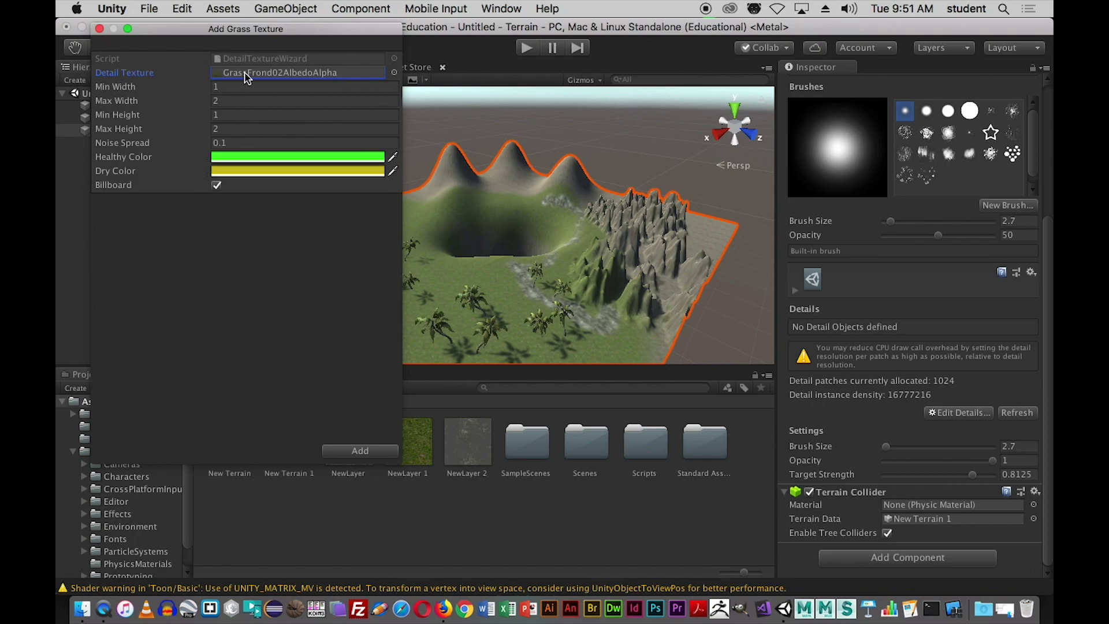
{"action": "left_click", "coordinate": [350, 451]}
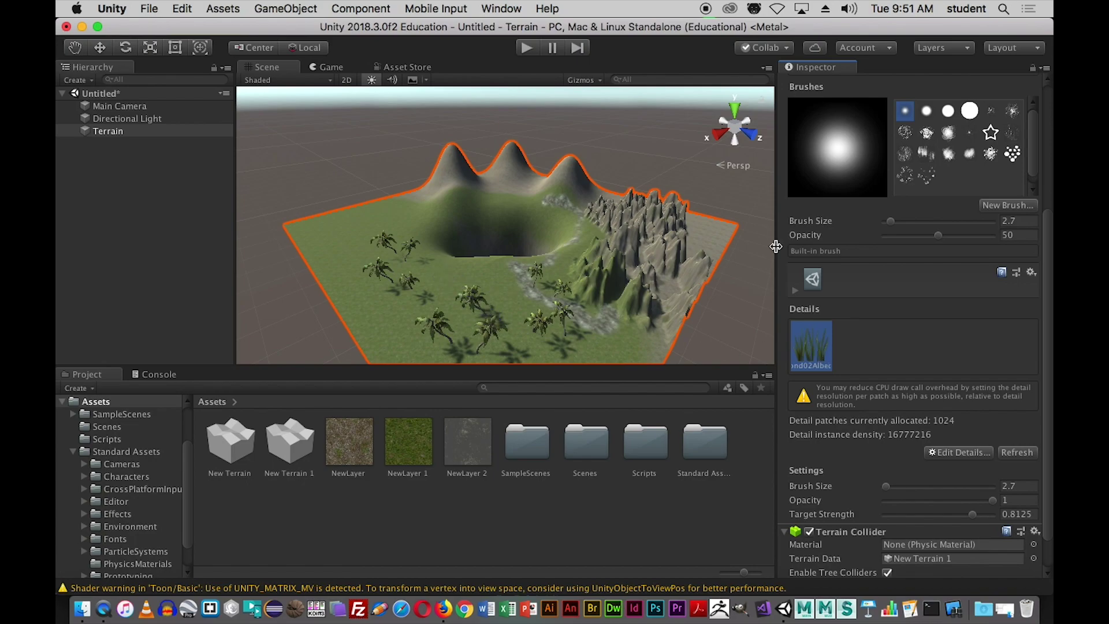
- Set the grass brush size to 4.8 and opacity to 0.554, and undo a trial stroke in front of the basin
{"action": "mouse_move", "coordinate": [885, 486]}
{"action": "left_mouse_down"}
{"action": "mouse_move", "coordinate": [911, 490]}
{"action": "mouse_move", "coordinate": [888, 488]}
{"action": "left_mouse_up"}
{"action": "left_click_drag", "start_coordinate": [989, 506], "coordinate": [944, 501]}
{"action": "left_click_drag", "start_coordinate": [439, 271], "coordinate": [512, 293]}
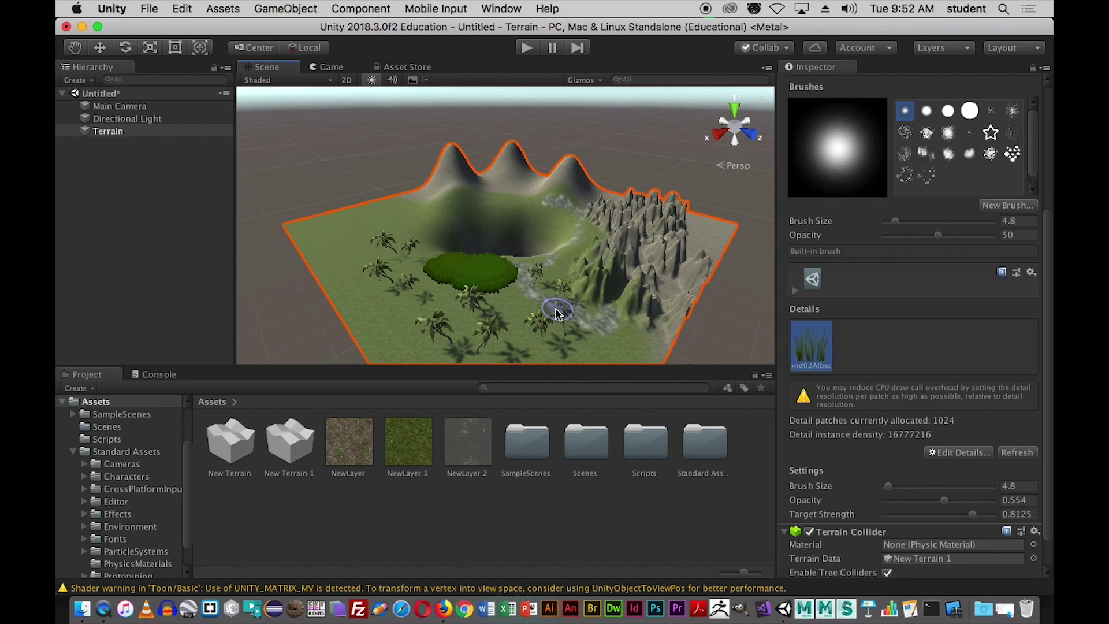
{"action": "key", "text": "super+z"}
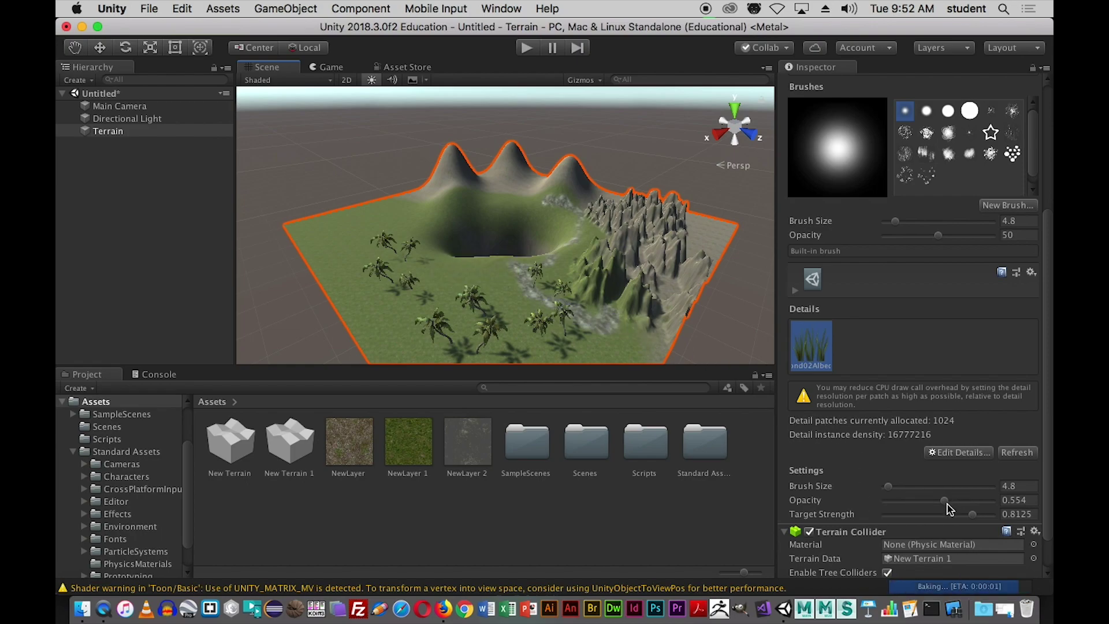
- Lower the grass opacity to 0.029 and target strength to 0.0625, and undo another trial stroke near the basin
{"action": "left_click_drag", "start_coordinate": [944, 501], "coordinate": [894, 501]}
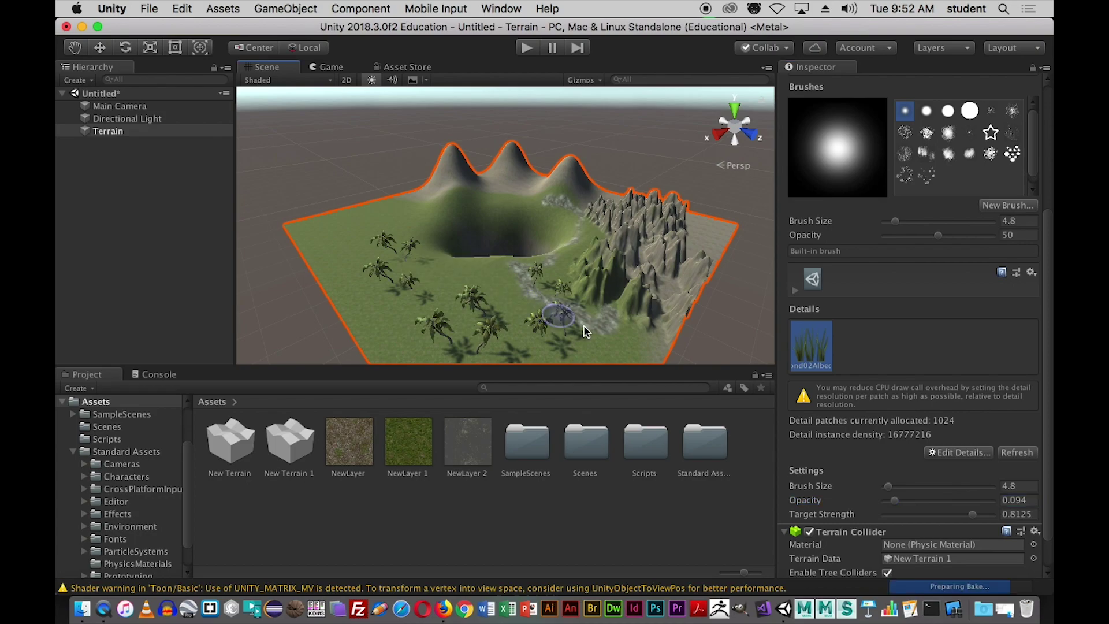
{"action": "left_click_drag", "start_coordinate": [972, 513], "coordinate": [898, 520]}
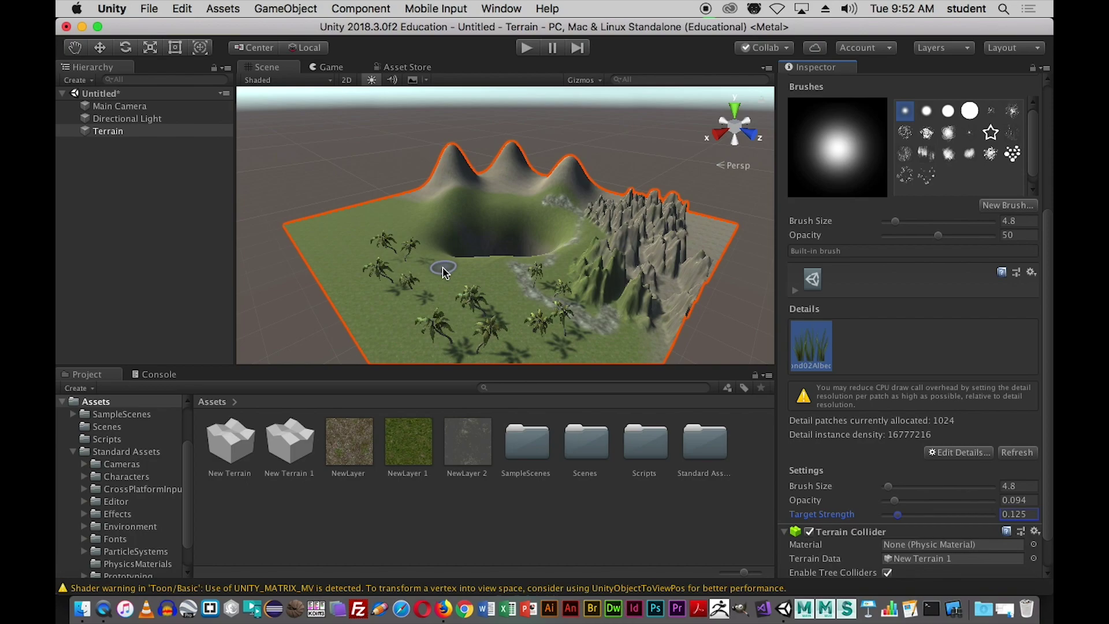
{"action": "mouse_move", "coordinate": [897, 515]}
{"action": "left_mouse_down"}
{"action": "mouse_move", "coordinate": [888, 519]}
{"action": "mouse_move", "coordinate": [888, 503]}
{"action": "left_mouse_up"}
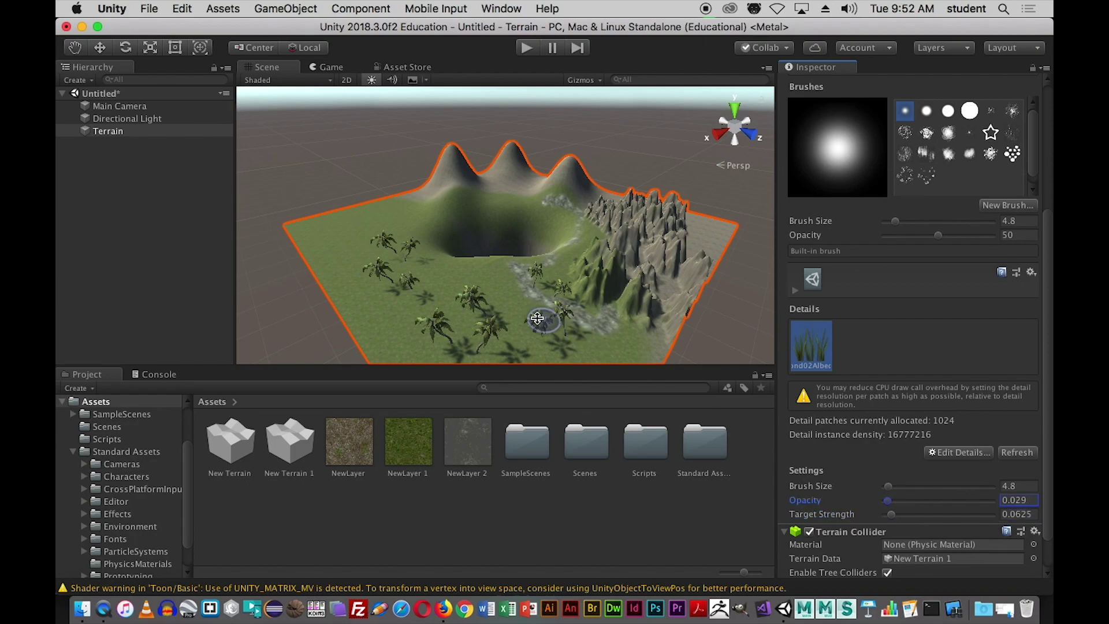
{"action": "left_click_drag", "start_coordinate": [427, 254], "coordinate": [482, 271]}
{"action": "key", "text": "super+z"}
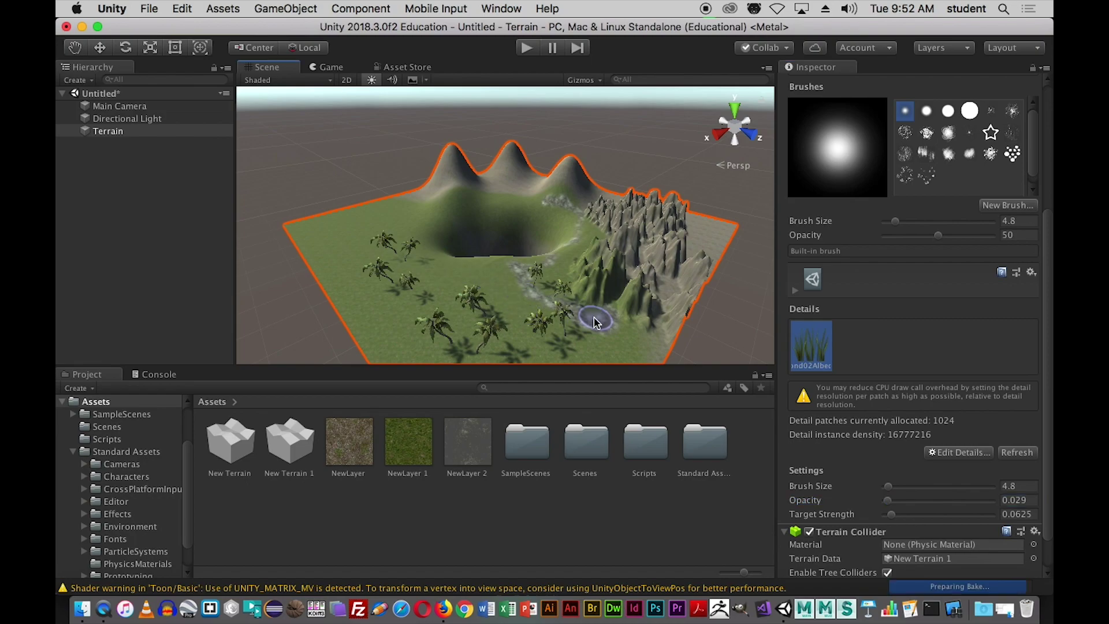
- Try a target strength of 0.05, and paint grass along the basin's front rim at opacity 0.029
{"action": "left_click", "coordinate": [1031, 514]}
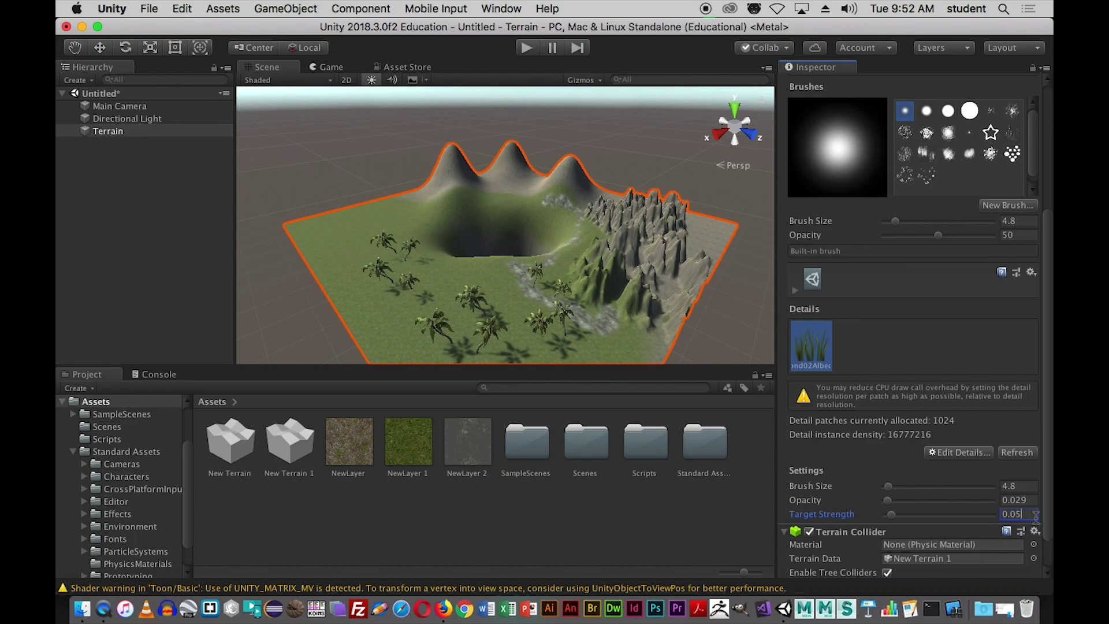
{"action": "key", "text": "Escape"}
{"action": "mouse_move", "coordinate": [438, 274]}
{"action": "left_mouse_down"}
{"action": "mouse_move", "coordinate": [540, 287]}
{"action": "mouse_move", "coordinate": [417, 264]}
{"action": "mouse_move", "coordinate": [427, 245]}
{"action": "mouse_move", "coordinate": [526, 296]}
{"action": "left_mouse_up"}
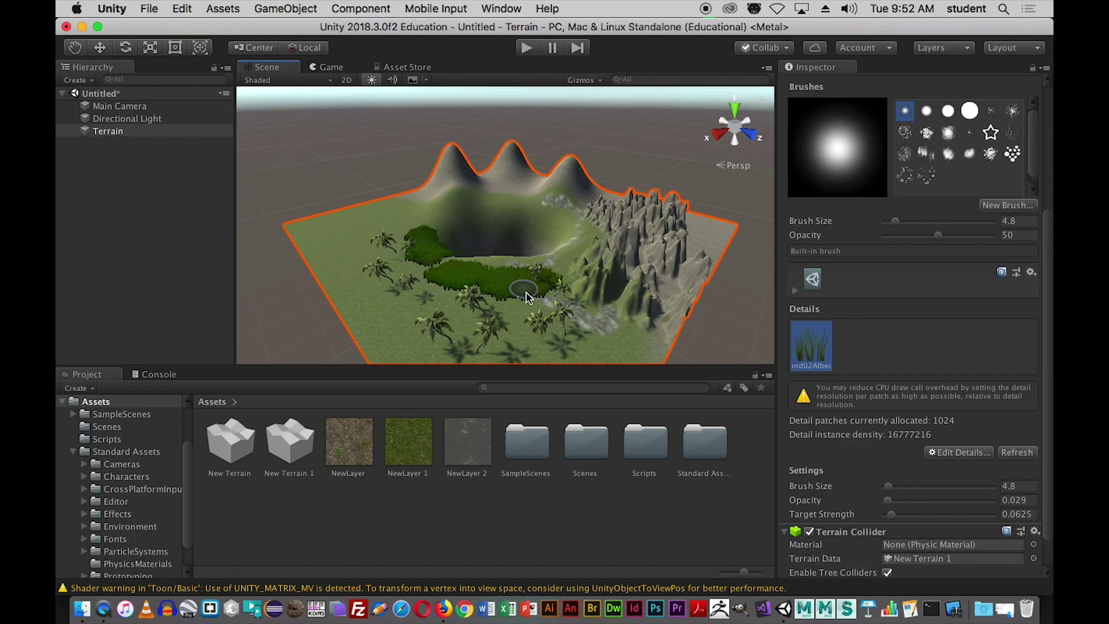
- Paint a grass patch at the foot of the rocky spires with opacity 0.022 and another among the palms with opacity 0.01
{"action": "left_click", "coordinate": [888, 501]}
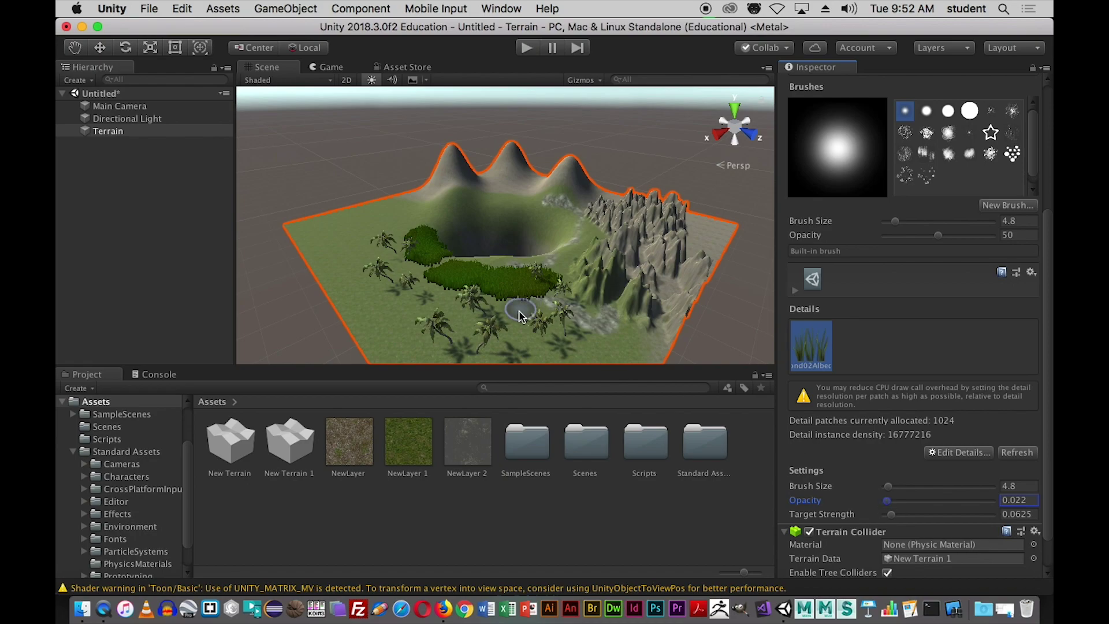
{"action": "mouse_move", "coordinate": [625, 354]}
{"action": "left_mouse_down"}
{"action": "mouse_move", "coordinate": [622, 344]}
{"action": "mouse_move", "coordinate": [653, 346]}
{"action": "left_mouse_up"}
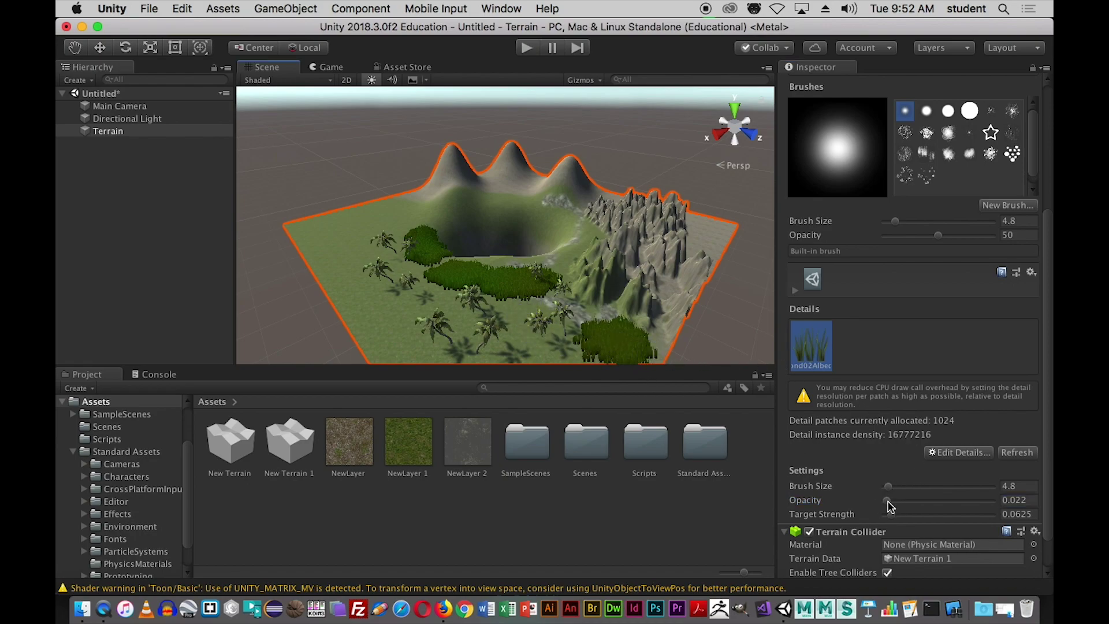
{"action": "left_click", "coordinate": [1032, 500]}
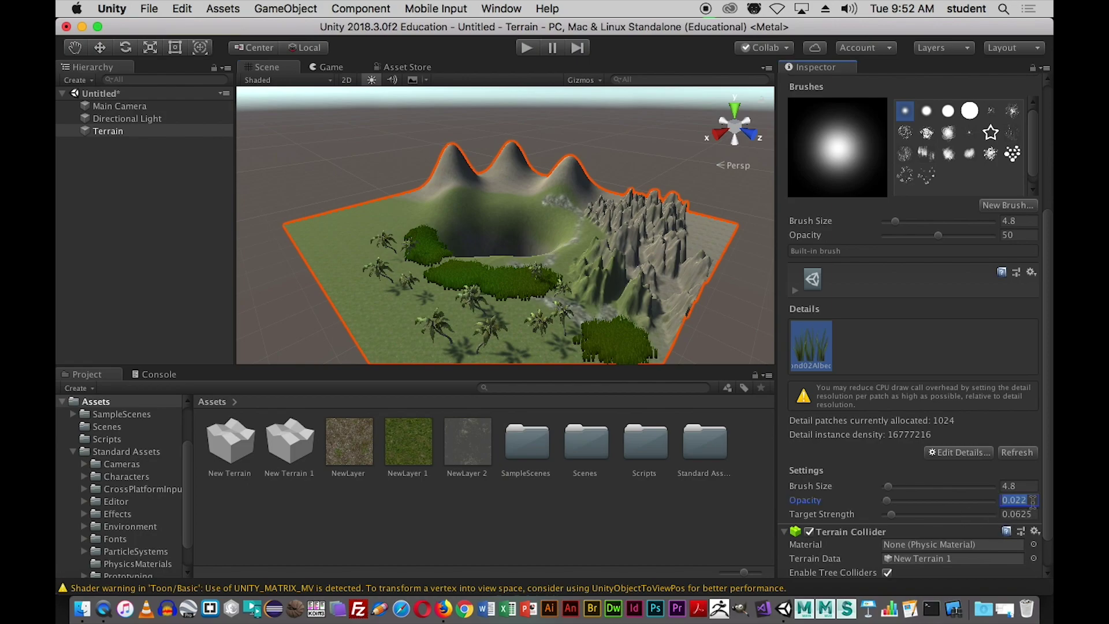
{"action": "left_click", "coordinate": [1032, 500]}
{"action": "left_click_drag", "start_coordinate": [354, 321], "coordinate": [446, 307]}
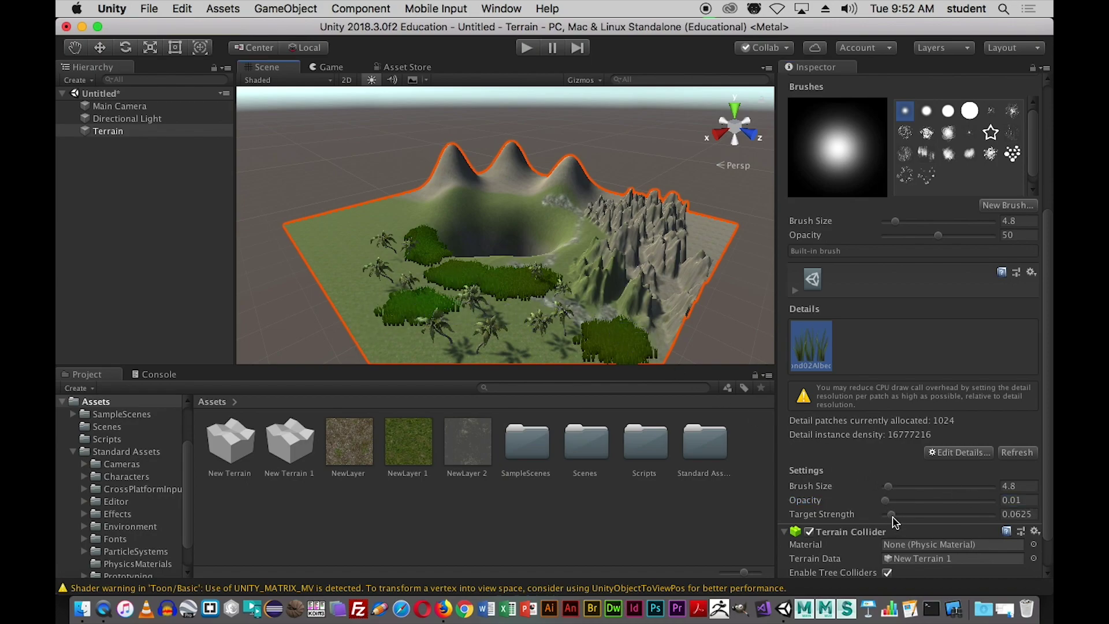
- Enter a target strength of 0.05 and paint more grass patches around the palms and along the basin's side and rear rim
{"action": "left_click", "coordinate": [1017, 515]}
{"action": "double_click", "coordinate": [1018, 517]}
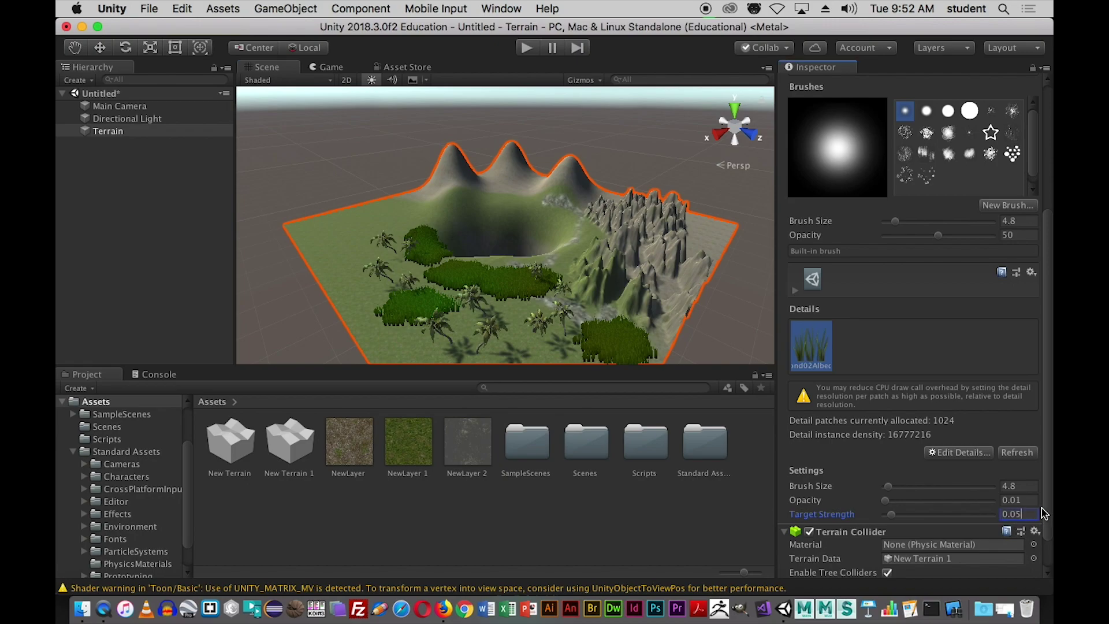
{"action": "type", "text": "0.05"}
{"action": "mouse_move", "coordinate": [367, 222]}
{"action": "left_mouse_down"}
{"action": "mouse_move", "coordinate": [396, 227]}
{"action": "mouse_move", "coordinate": [451, 203]}
{"action": "mouse_move", "coordinate": [502, 211]}
{"action": "left_mouse_up"}
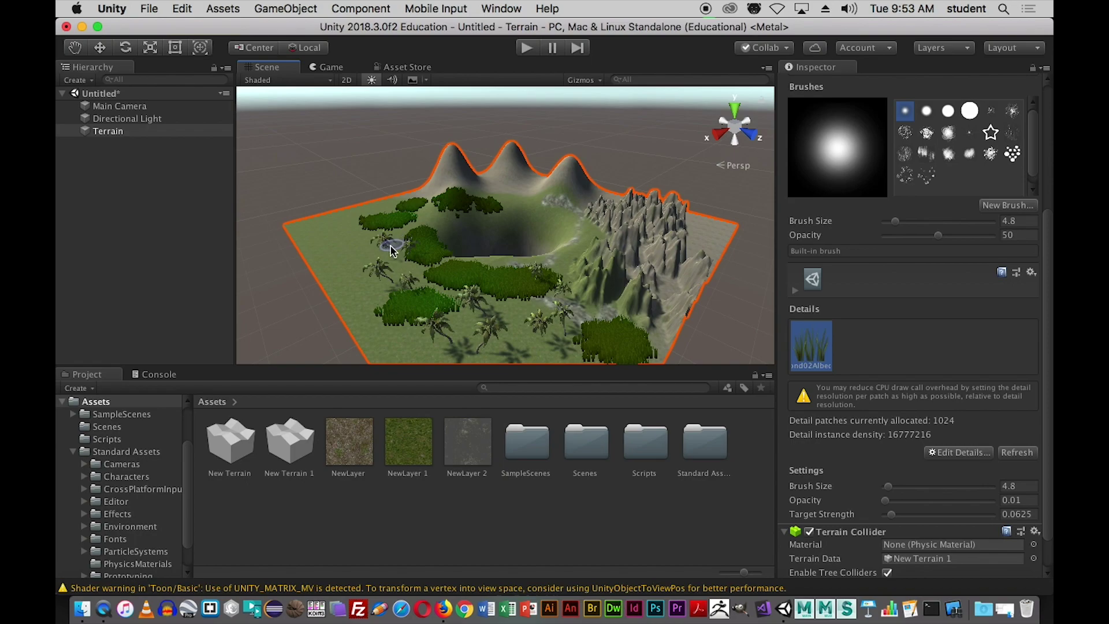
{"action": "mouse_move", "coordinate": [370, 250]}
{"action": "left_mouse_down"}
{"action": "mouse_move", "coordinate": [355, 257]}
{"action": "mouse_move", "coordinate": [404, 262]}
{"action": "left_mouse_up"}
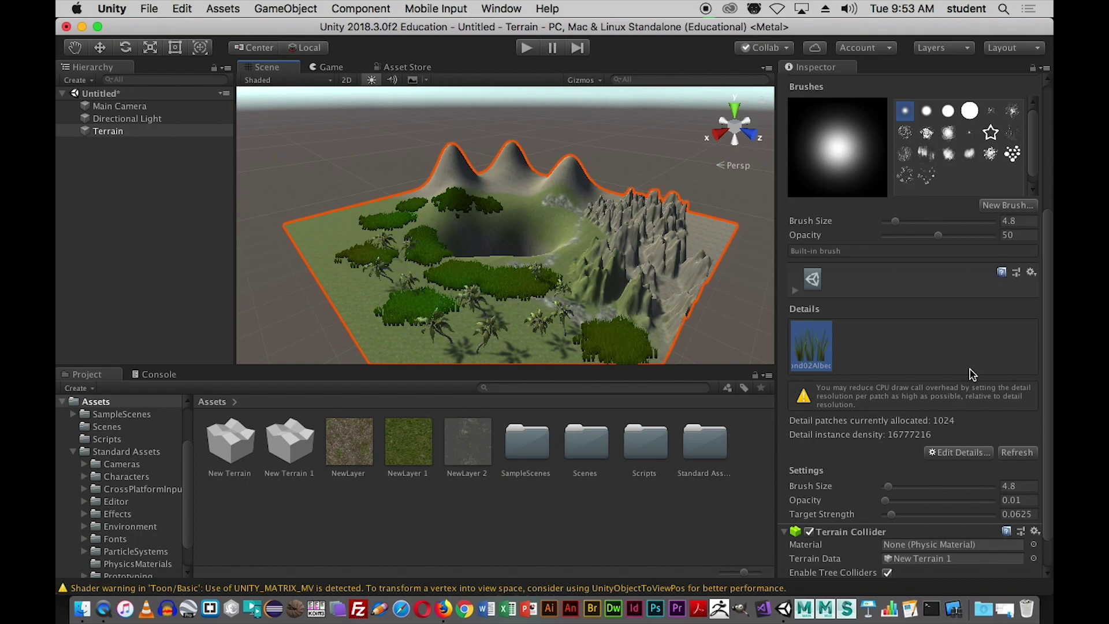
{"action": "scroll", "coordinate": [1037, 367], "scroll_direction": "down", "scroll_amount": 3}
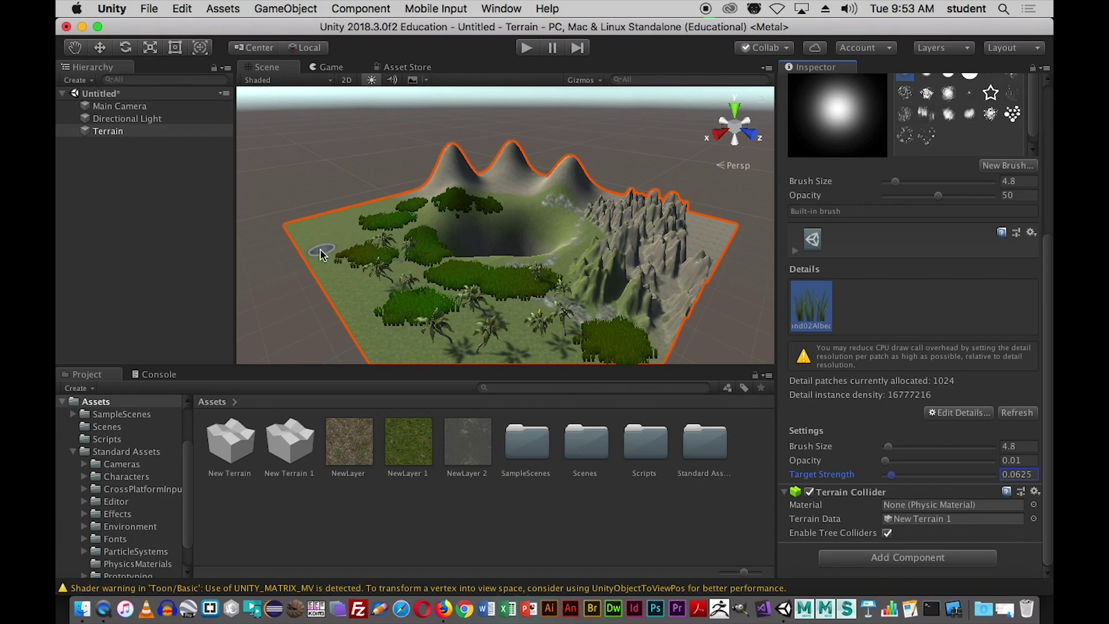
- Deselect the terrain and open the FirstPersonCharacter Prefabs folder within the Standard Assets Characters folder
{"action": "left_click", "coordinate": [119, 213]}
{"action": "left_click_drag", "start_coordinate": [186, 483], "coordinate": [184, 496]}
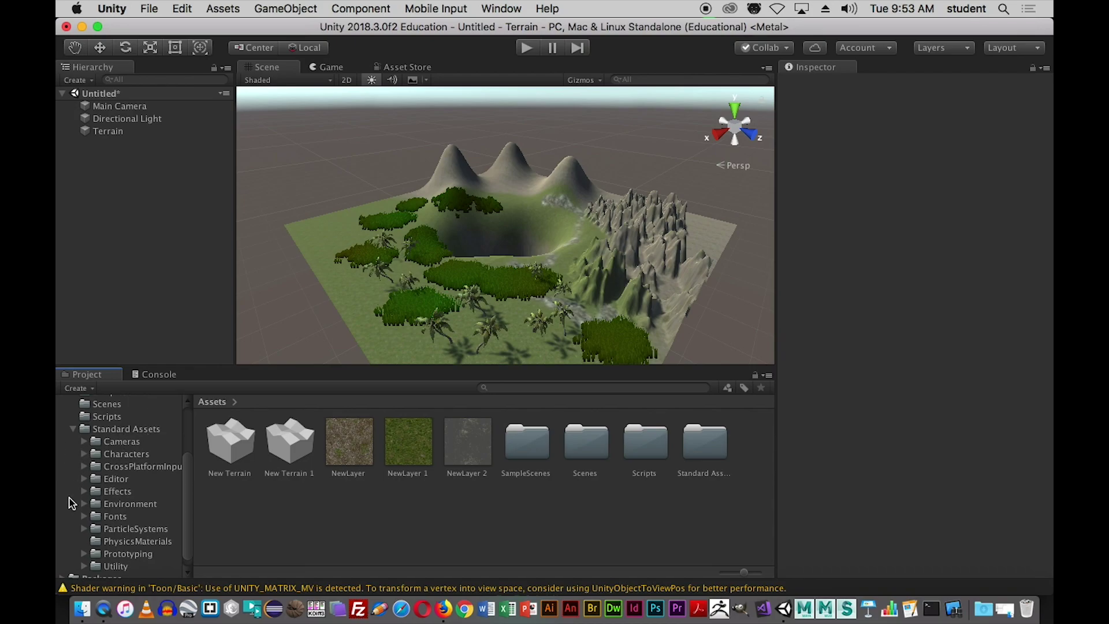
{"action": "left_click", "coordinate": [83, 455]}
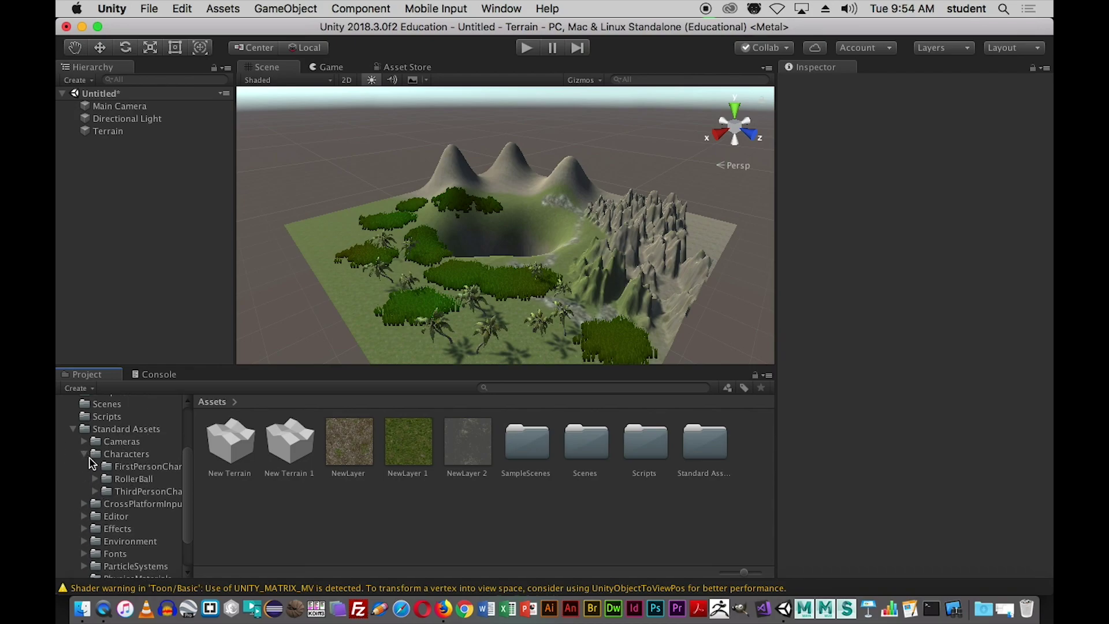
{"action": "left_click", "coordinate": [95, 466]}
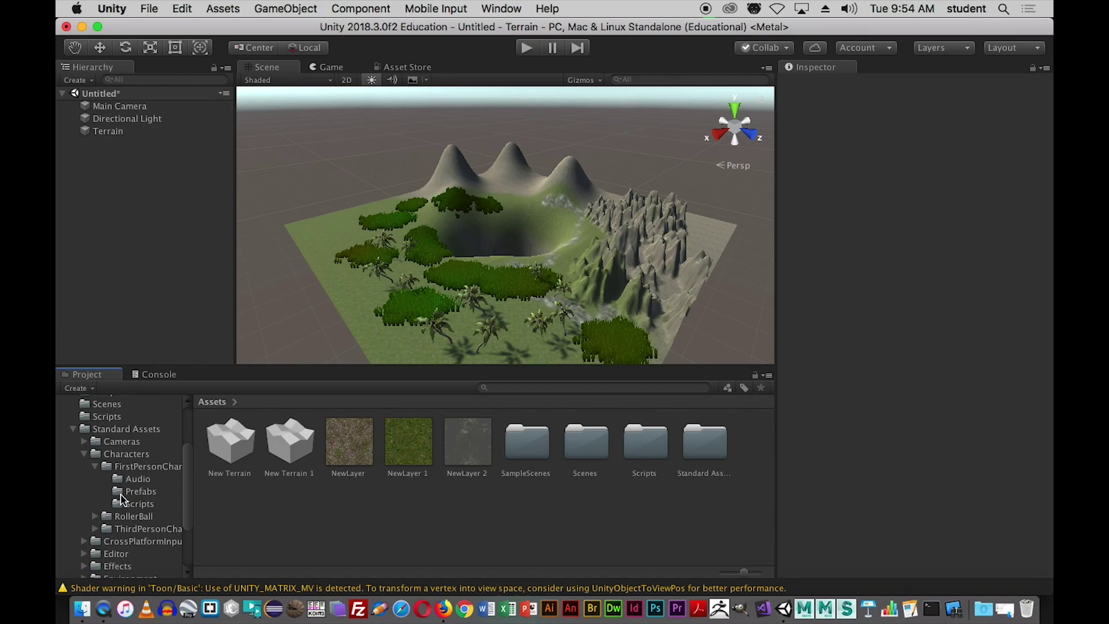
{"action": "left_click", "coordinate": [118, 496]}
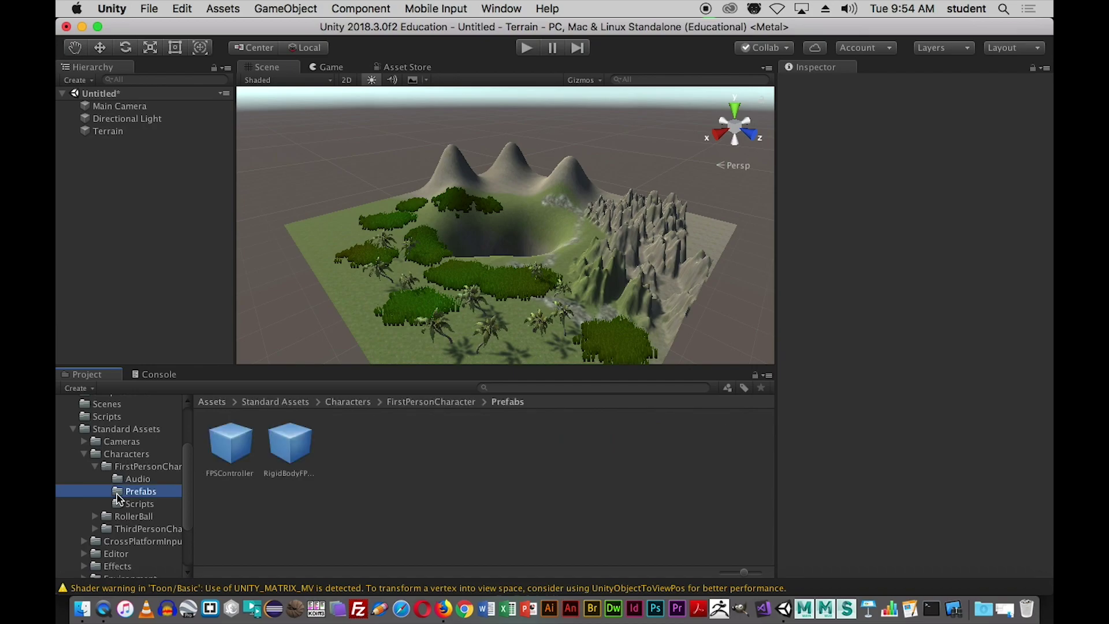
{"action": "middle_click_drag", "start_coordinate": [462, 305], "coordinate": [435, 259]}
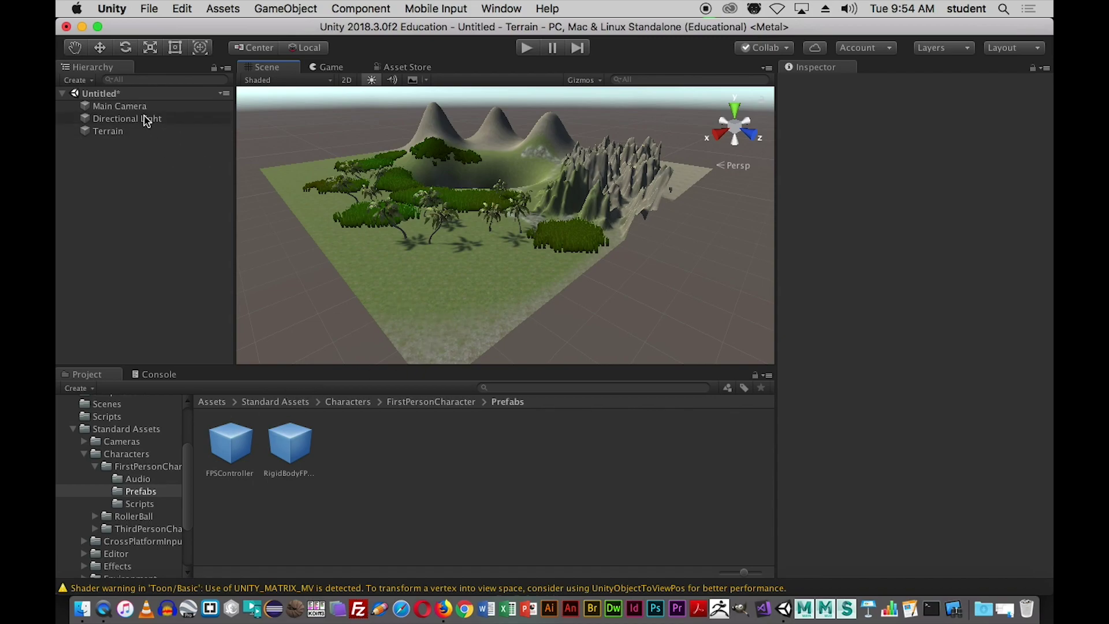
- Check the Main Camera's preview and place the FPSController prefab on the open grass near the terrain's front corner
{"action": "left_click", "coordinate": [115, 106]}
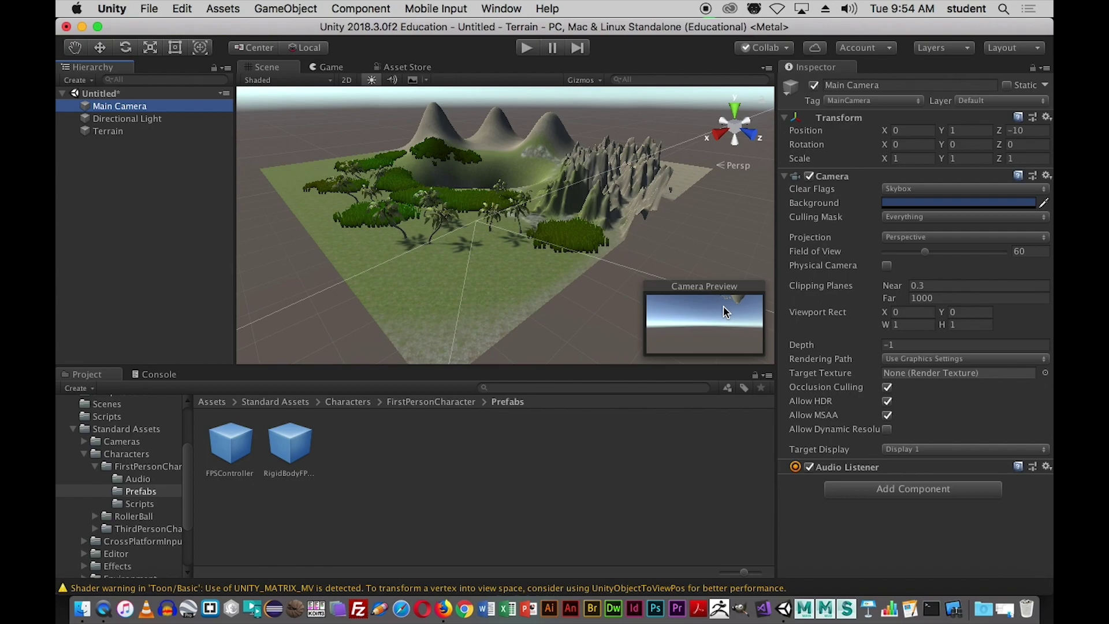
{"action": "left_click", "coordinate": [146, 273]}
{"action": "left_click_drag", "start_coordinate": [231, 438], "coordinate": [449, 293]}
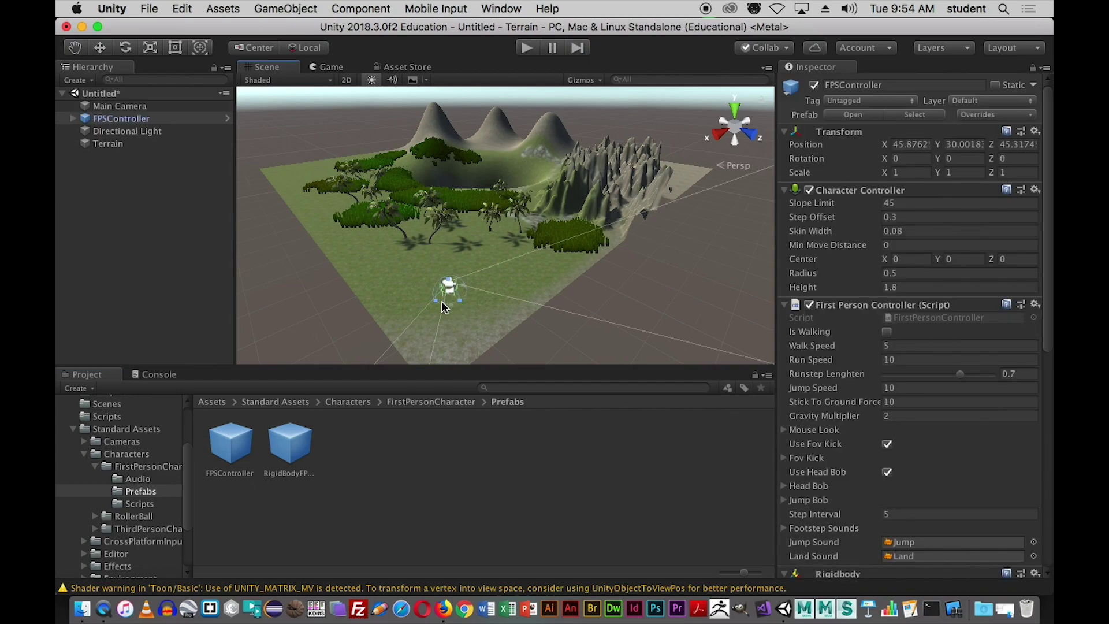
- Rename the FPSController object in the scene as Player
{"action": "left_click", "coordinate": [107, 122]}
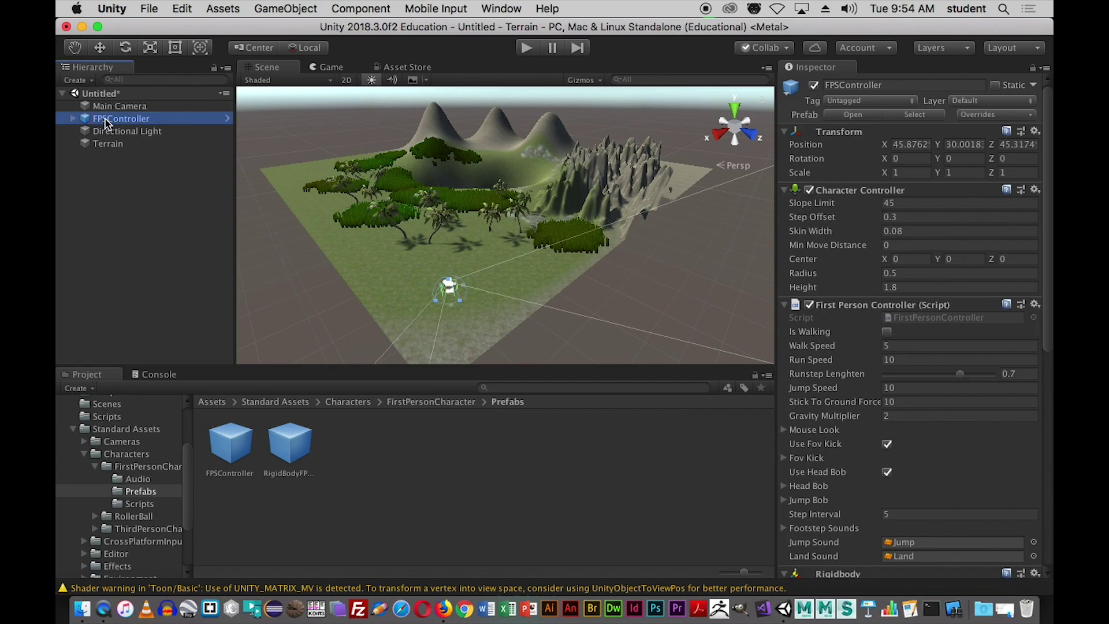
{"action": "key", "text": "Return"}
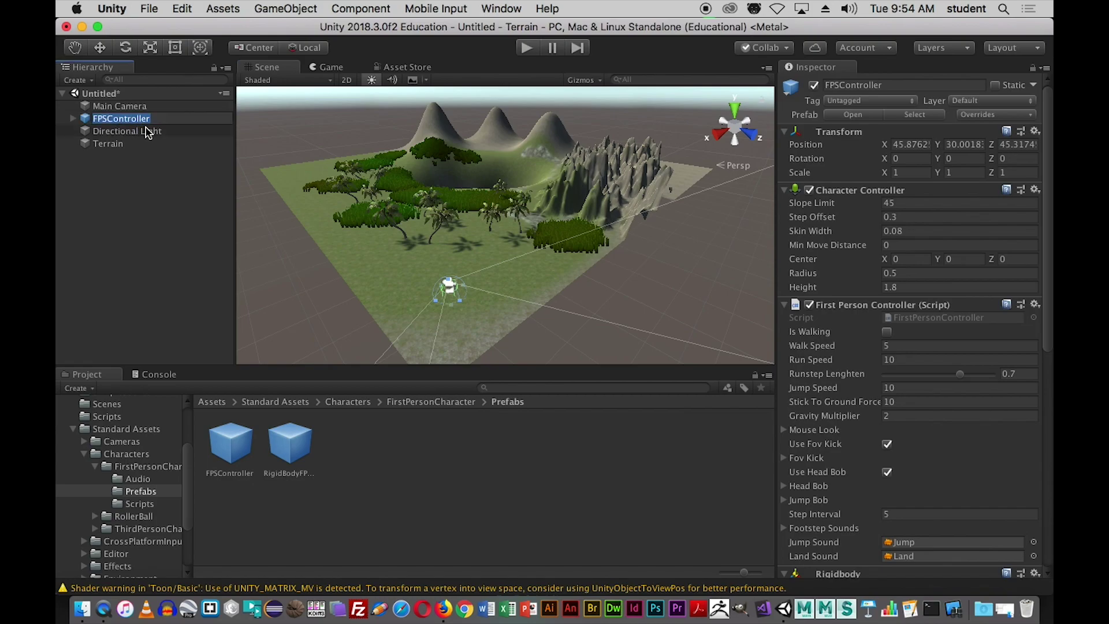
{"action": "type", "text": "Player"}
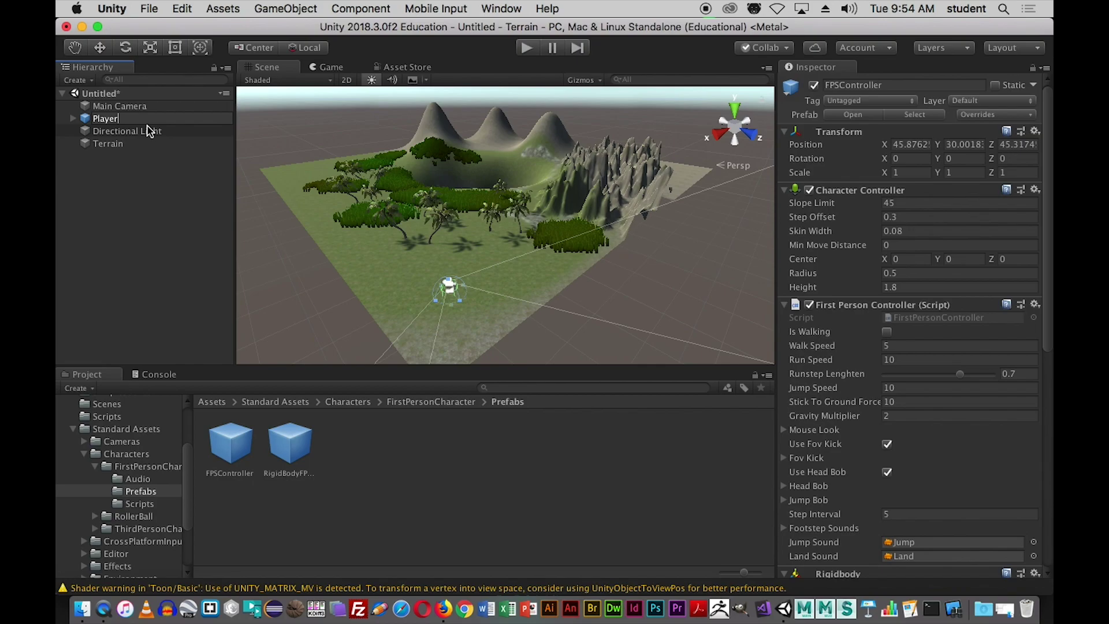
{"action": "key", "text": "Return"}
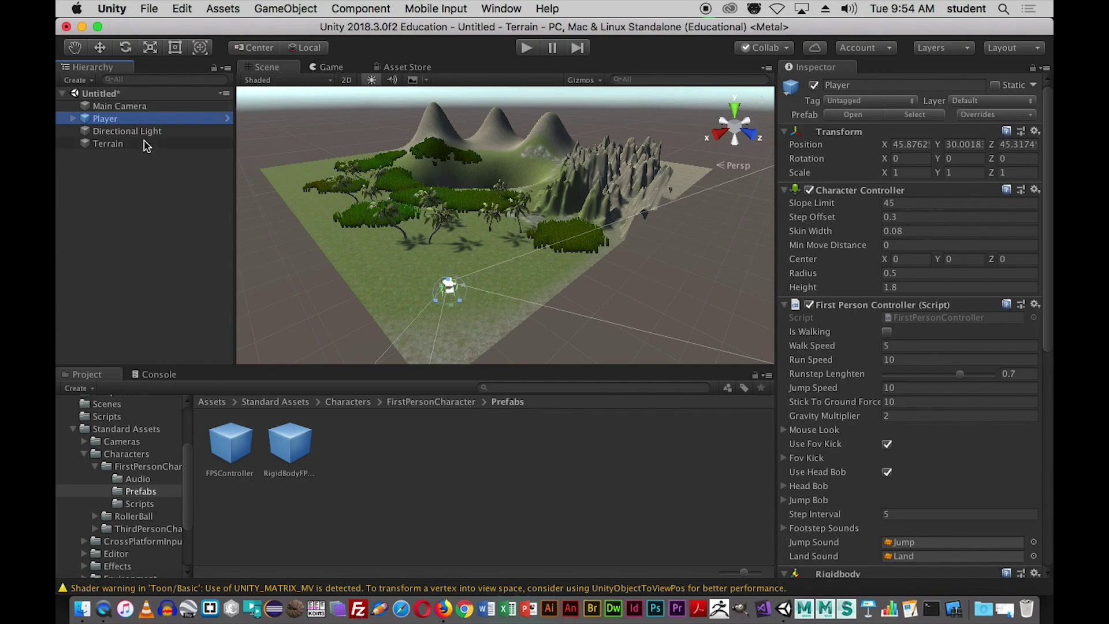
- Expand Player and compare its settings with those of its child FirstPersonCharacter, including that camera's view in the game
{"action": "left_click", "coordinate": [73, 119]}
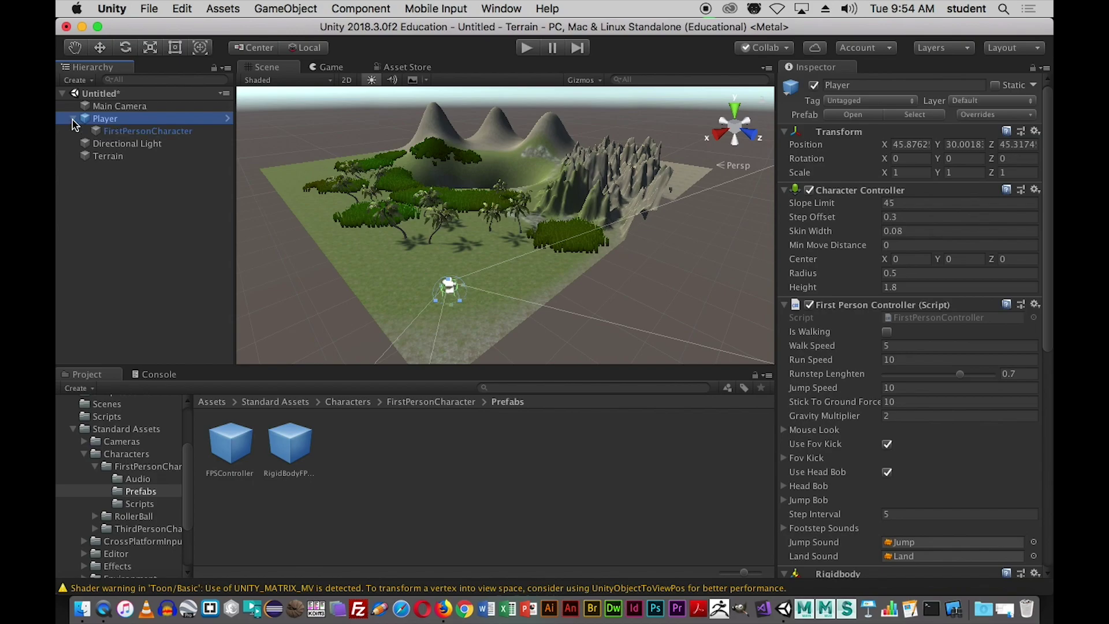
{"action": "left_click", "coordinate": [133, 133]}
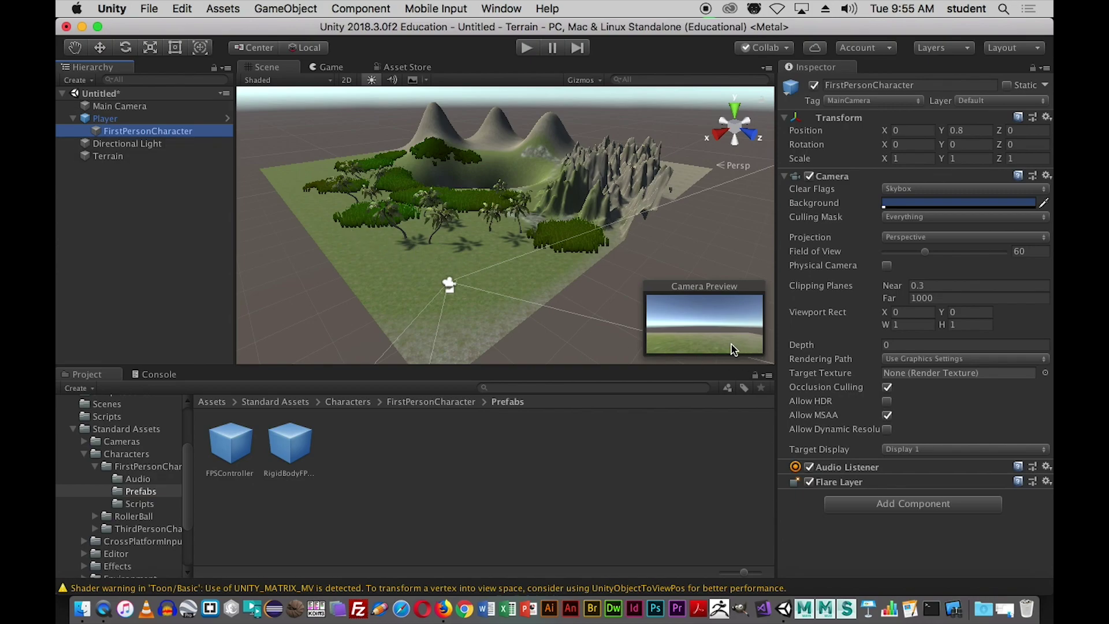
{"action": "left_click", "coordinate": [335, 68]}
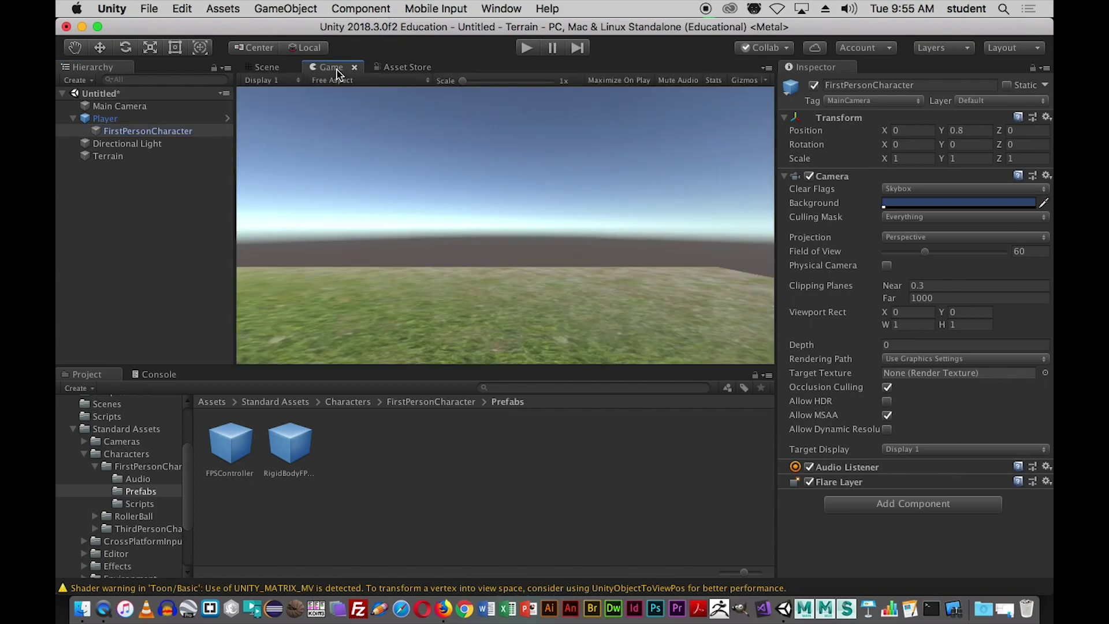
{"action": "left_click", "coordinate": [268, 68]}
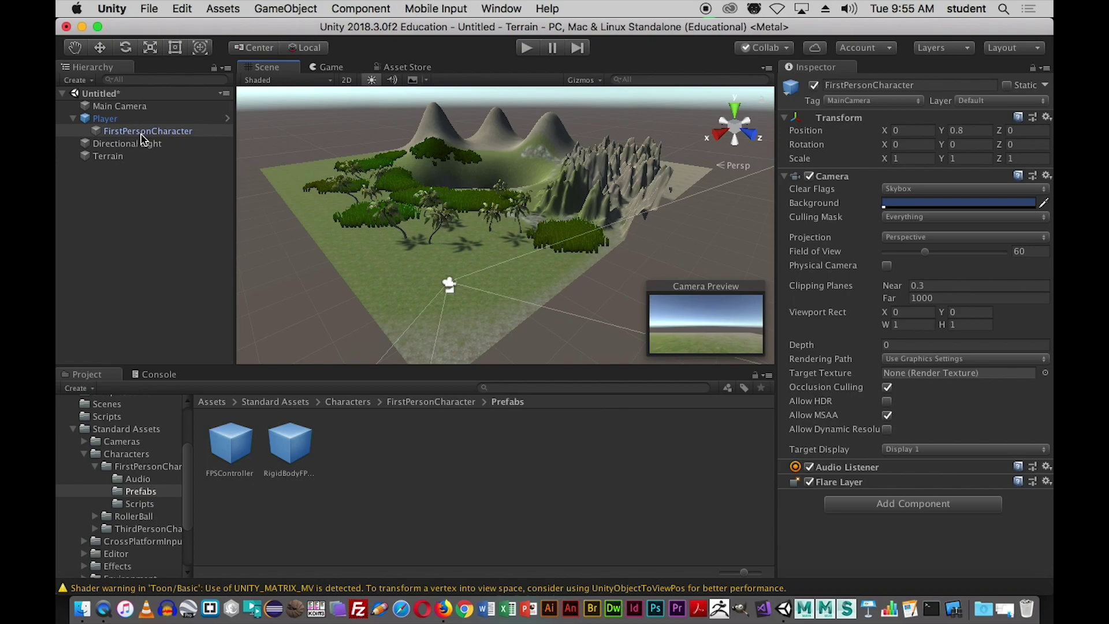
{"action": "left_click", "coordinate": [106, 119]}
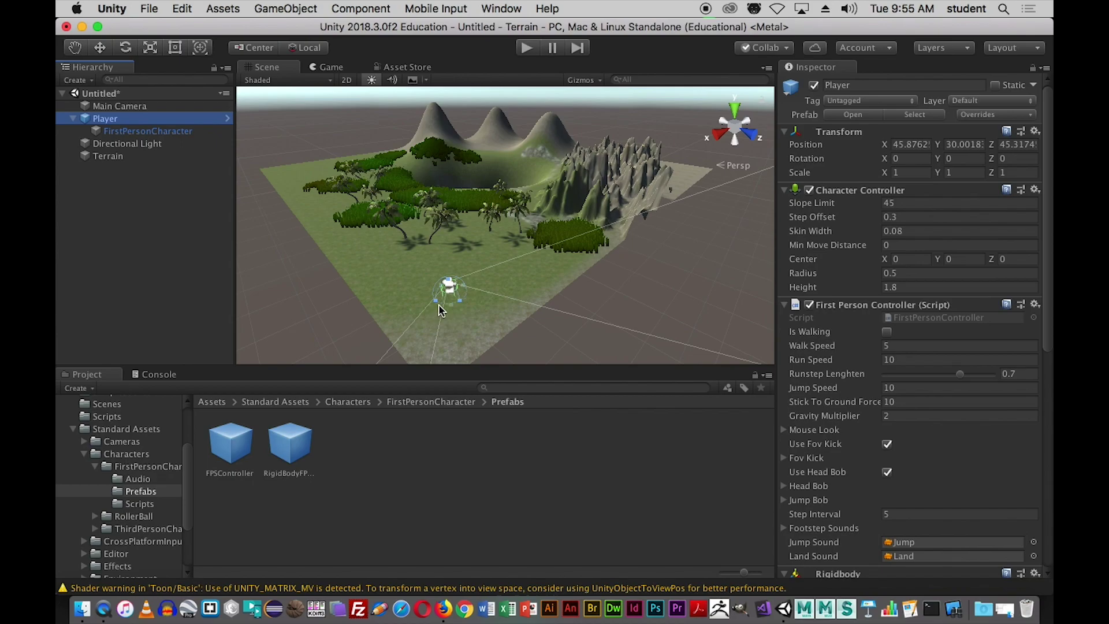
{"action": "left_click", "coordinate": [132, 135]}
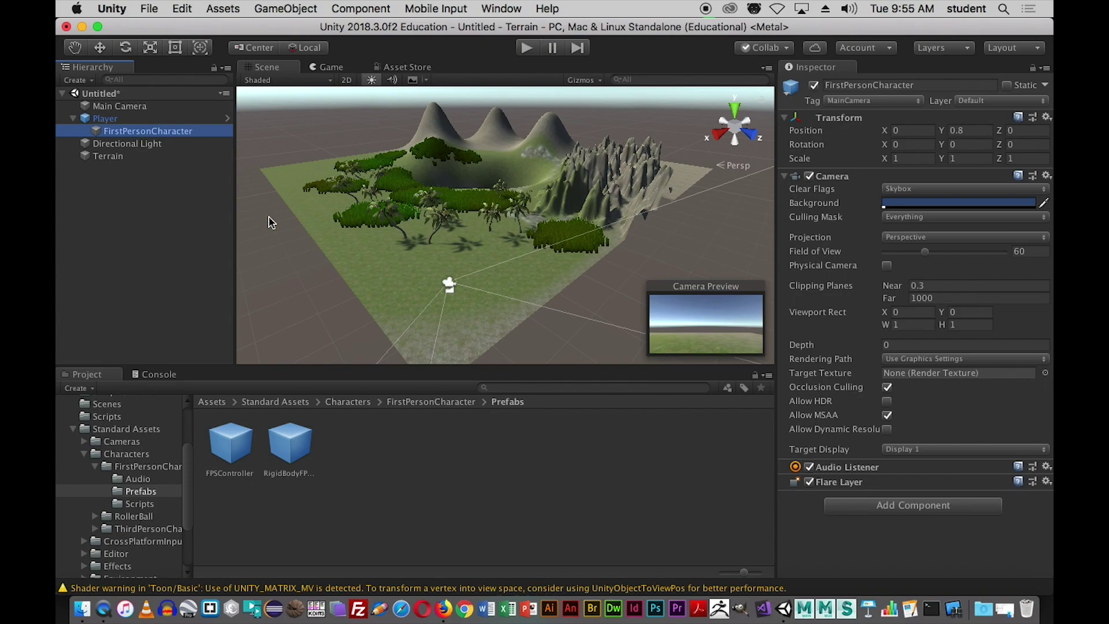
{"action": "left_click", "coordinate": [114, 119]}
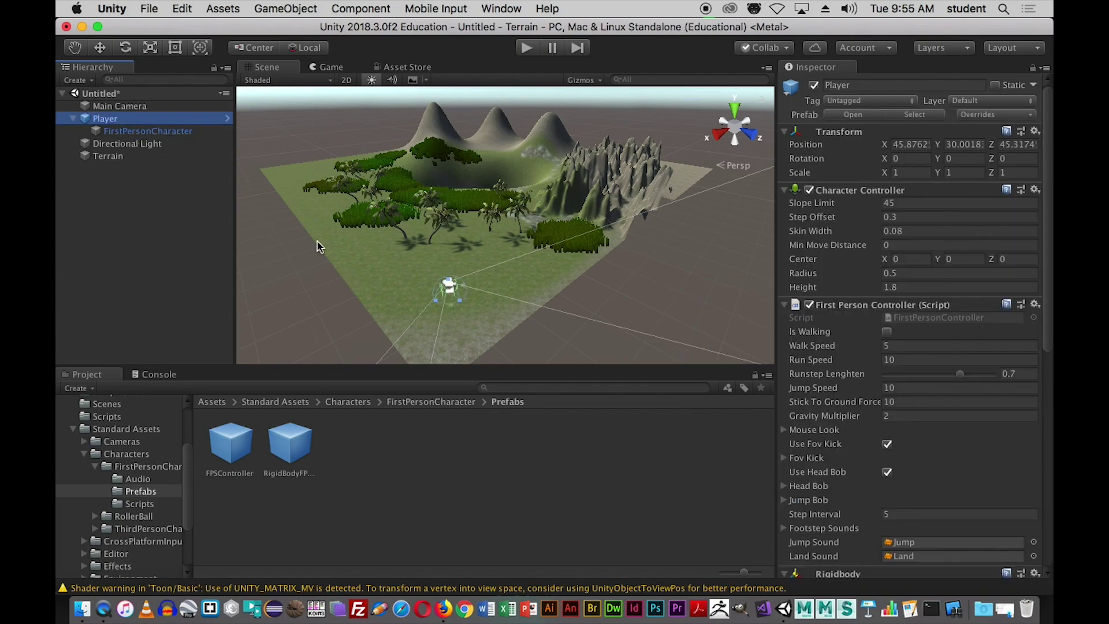
{"action": "left_click", "coordinate": [155, 131]}
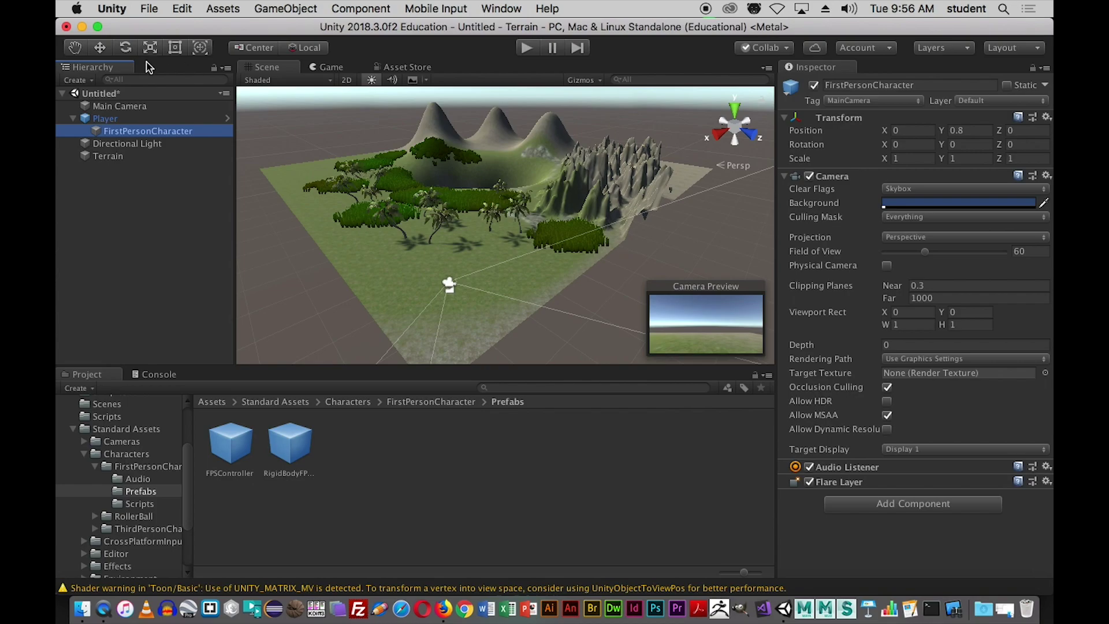
- Rotate Player about the Y axis to -144 so that it faces the palm trees
{"action": "left_click", "coordinate": [105, 120]}
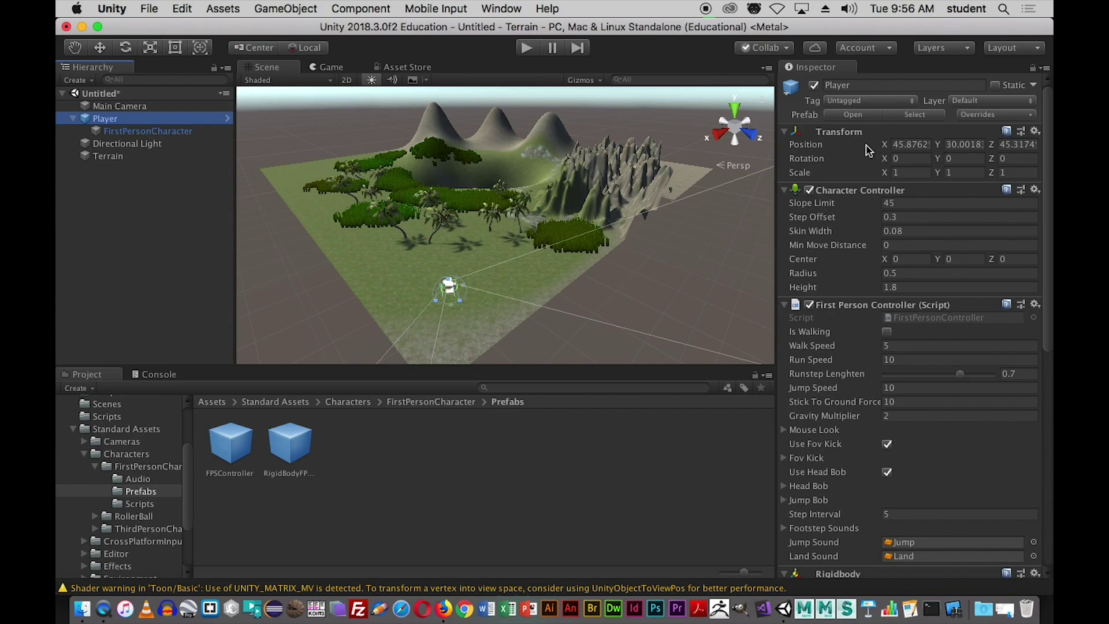
{"action": "left_click_drag", "start_coordinate": [937, 164], "coordinate": [777, 176]}
{"action": "left_click_drag", "start_coordinate": [940, 157], "coordinate": [752, 187]}
{"action": "left_click", "coordinate": [950, 160]}
{"action": "left_click_drag", "start_coordinate": [936, 158], "coordinate": [644, 181]}
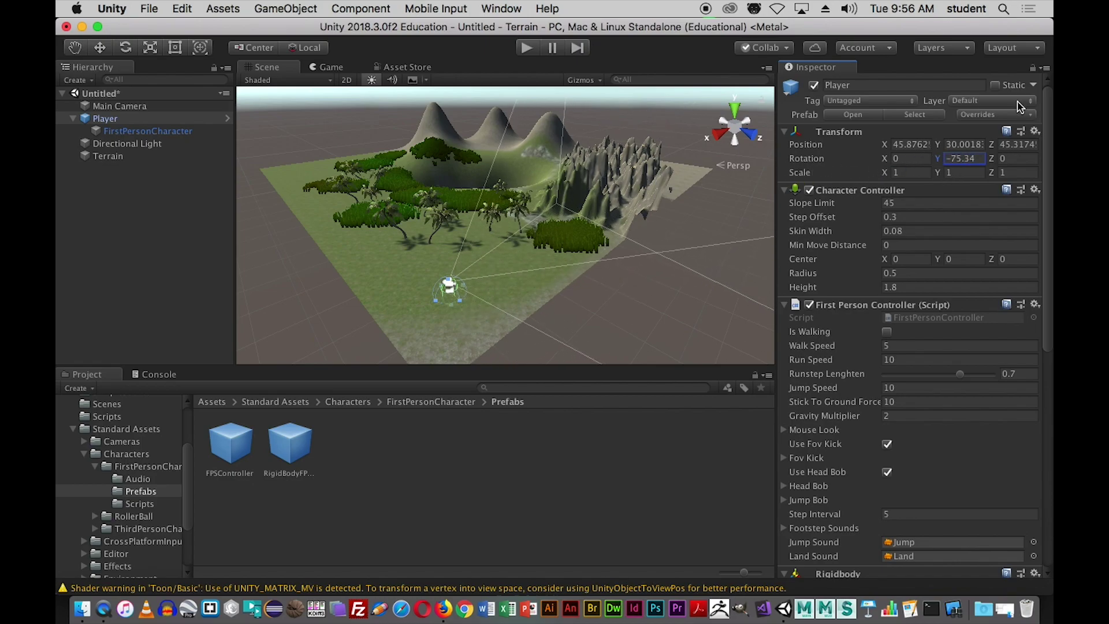
{"action": "left_click_drag", "start_coordinate": [937, 158], "coordinate": [599, 193]}
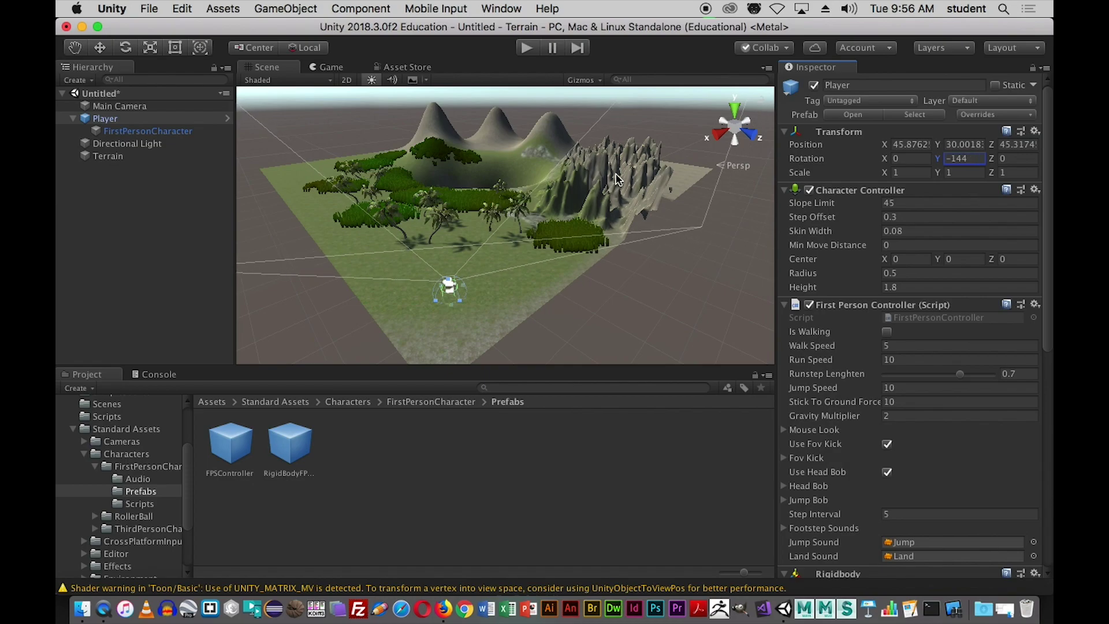
- Show the FirstPersonCharacter camera's view in the Game view and turn on Maximize On Play
{"action": "left_click", "coordinate": [134, 134]}
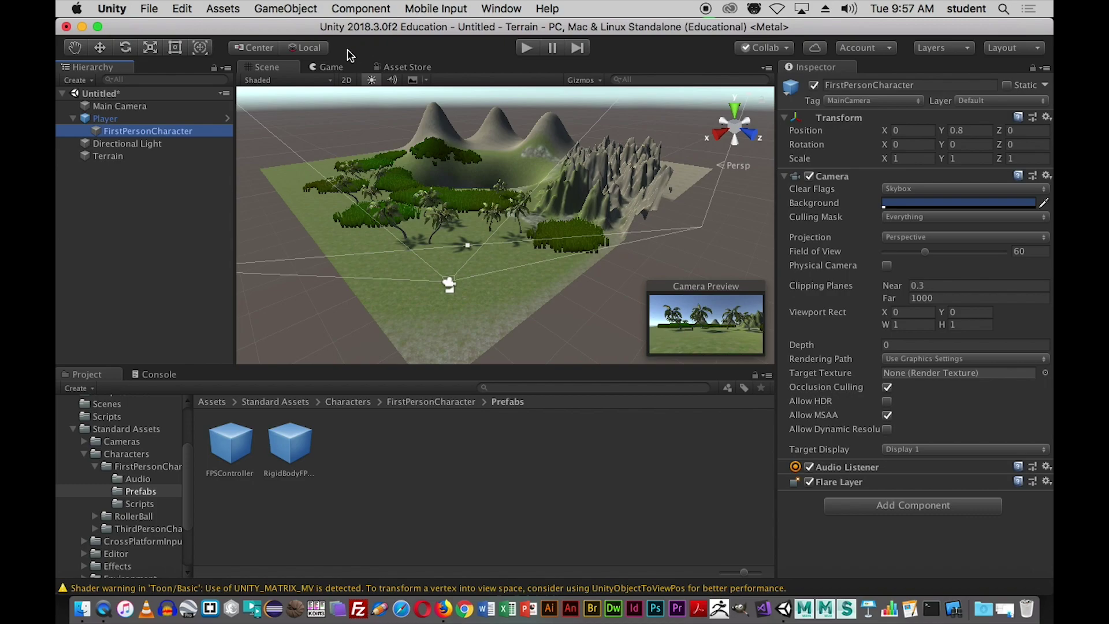
{"action": "left_click", "coordinate": [326, 68]}
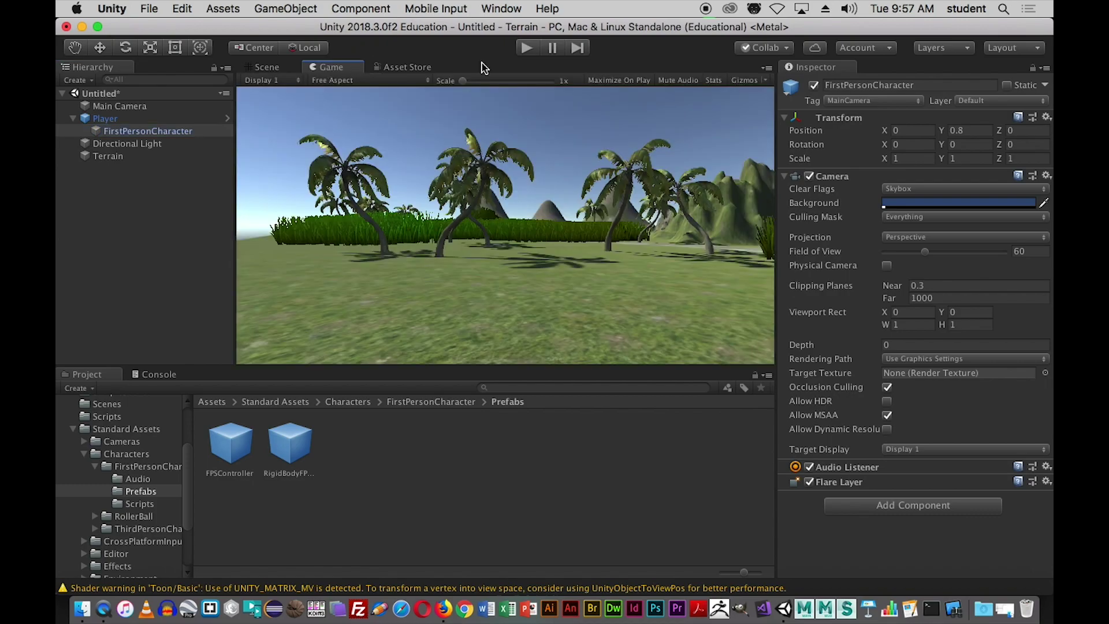
{"action": "left_click", "coordinate": [630, 82]}
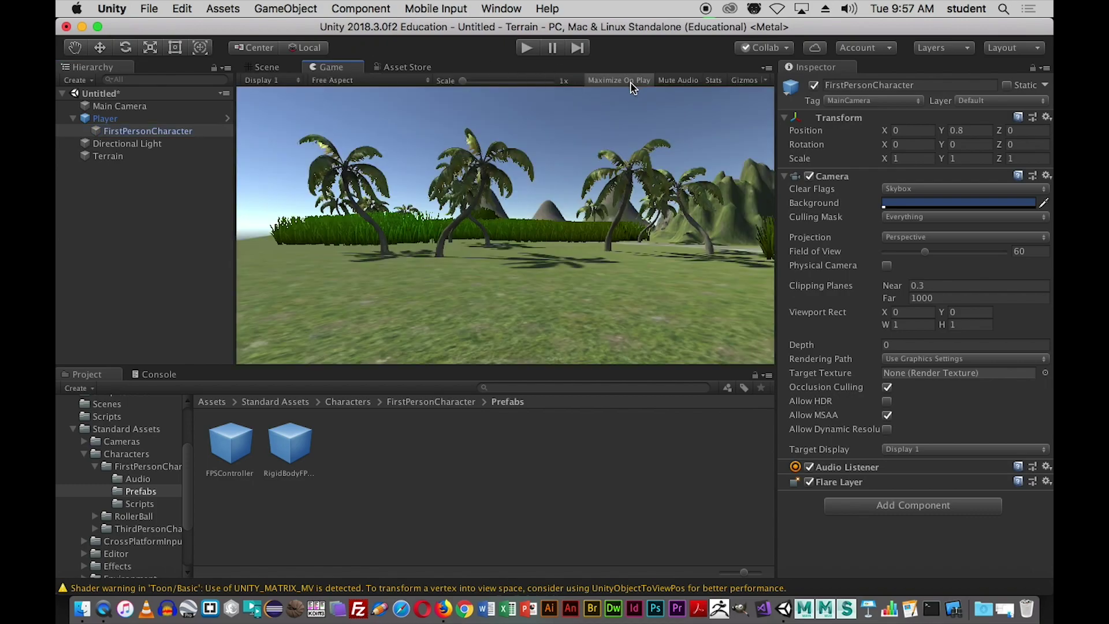
- Play the scene, walk past the palms, grass, spires, basin and hills in first person, stop playing and return to the Scene view
{"action": "left_click", "coordinate": [527, 51]}
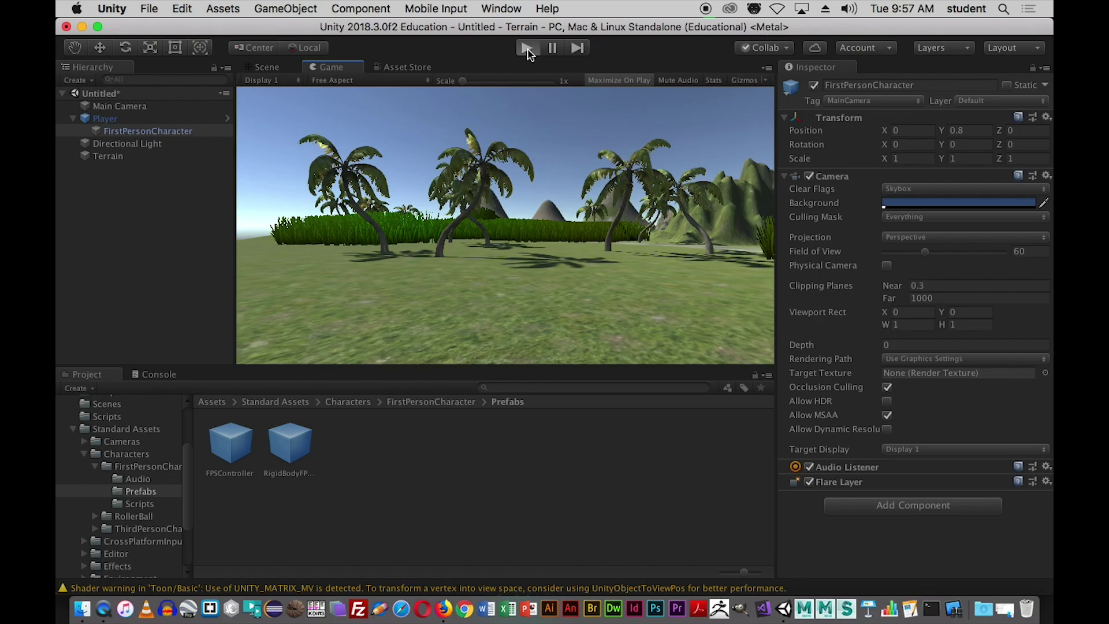
{"action": "key", "text": "w"}
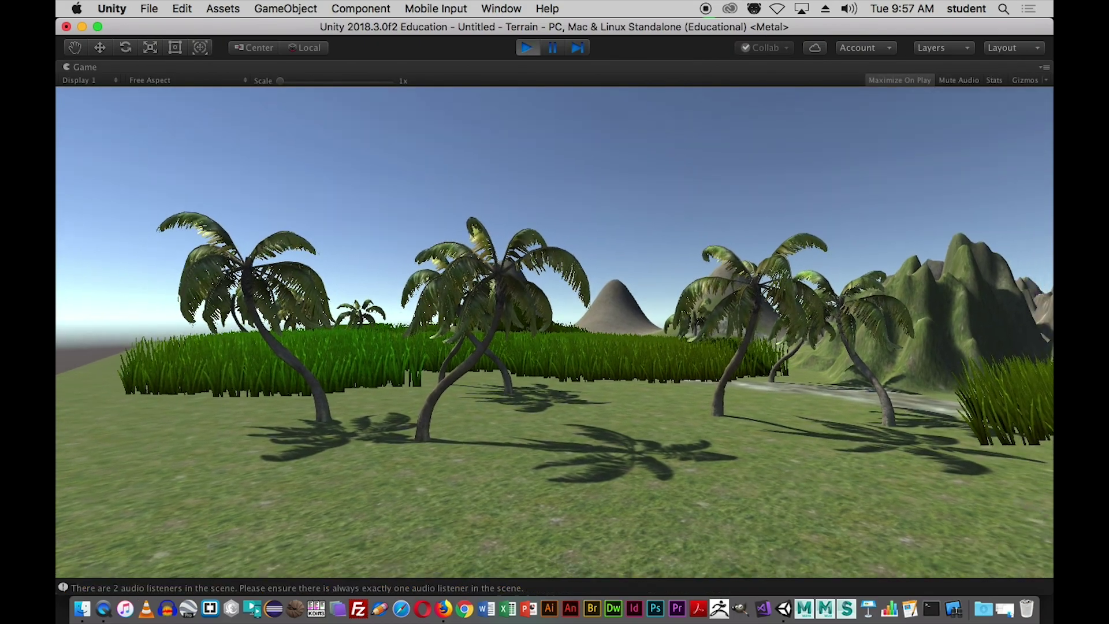
{"action": "key", "text": "w"}
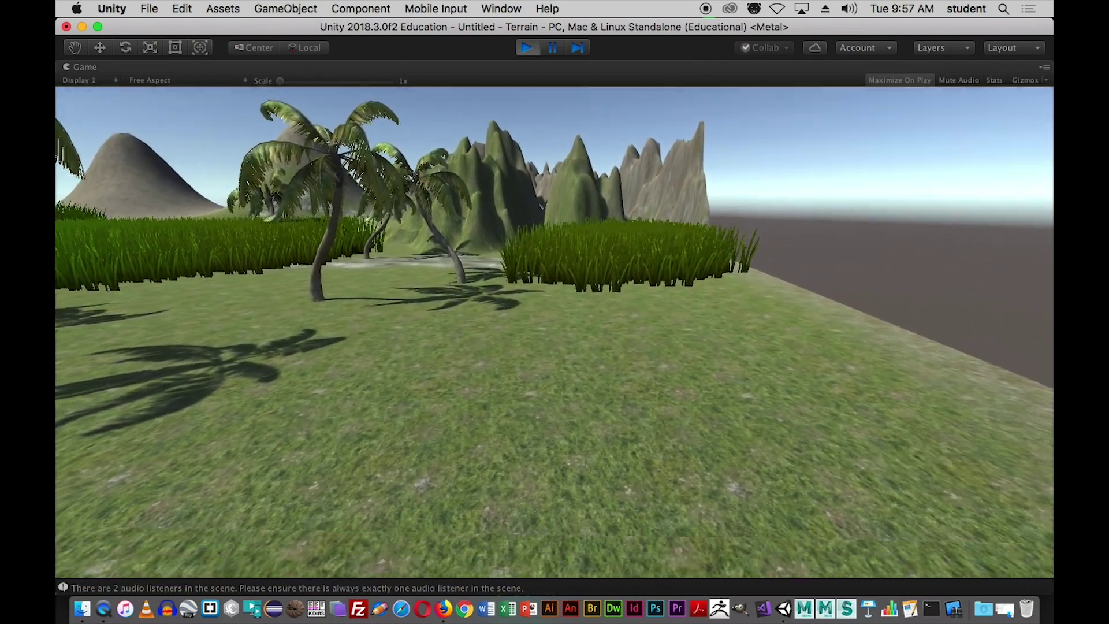
{"action": "key", "text": "s"}
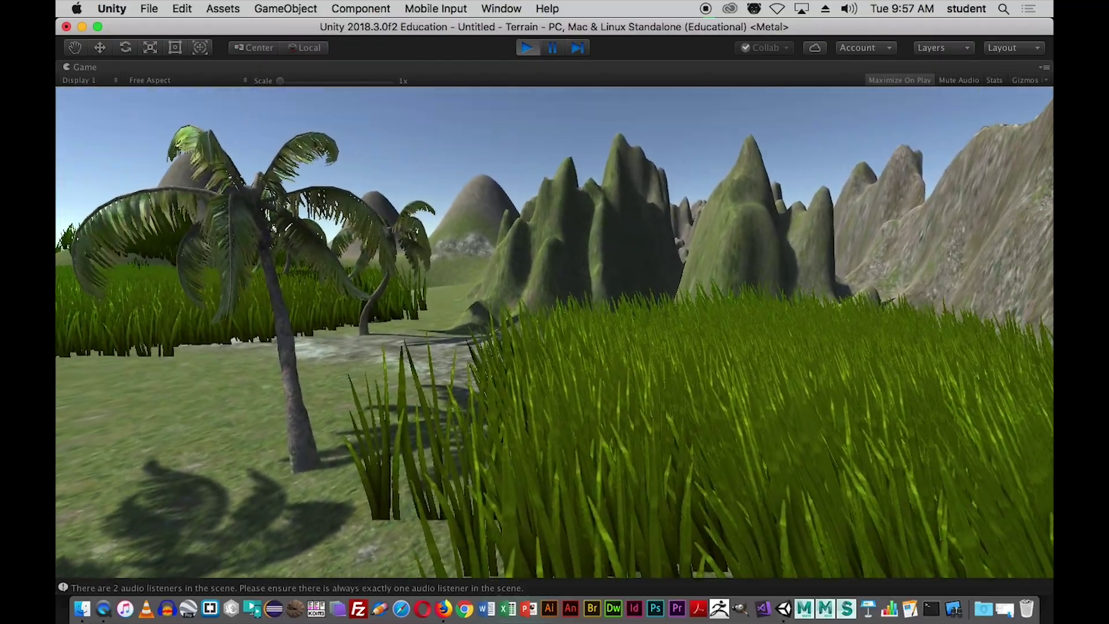
{"action": "key", "text": "w"}
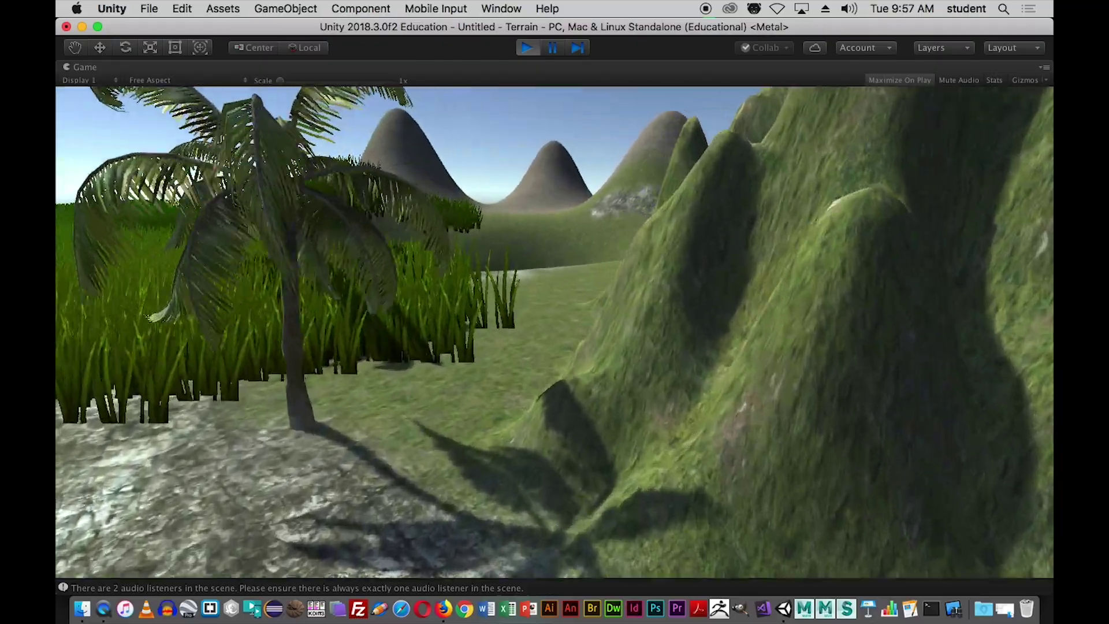
{"action": "key", "text": "s"}
{"action": "key", "text": "w"}
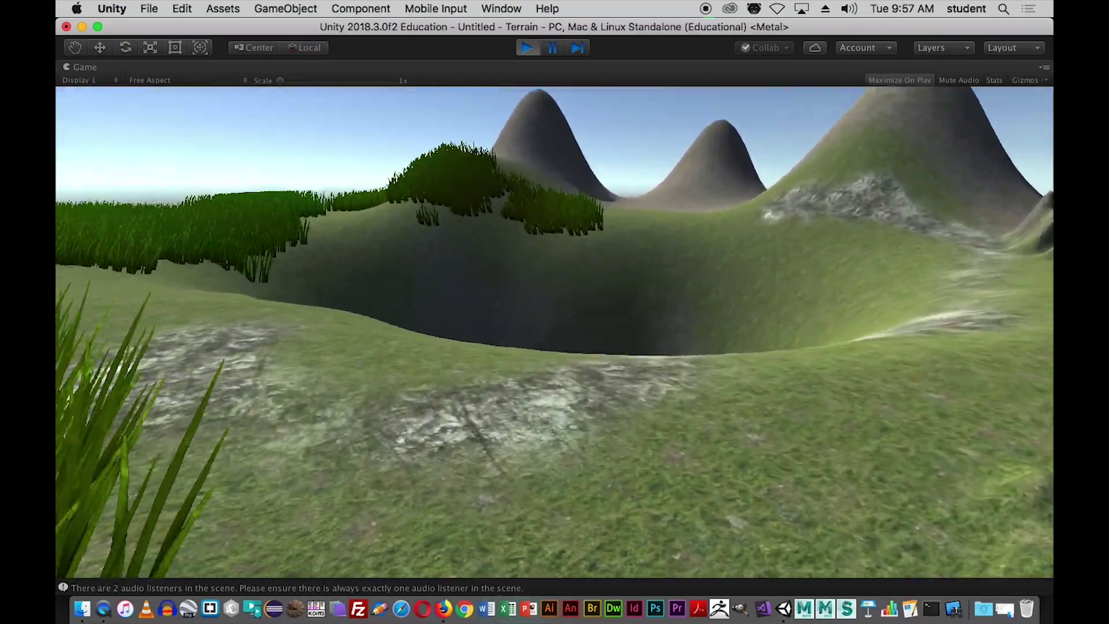
{"action": "key", "text": "w"}
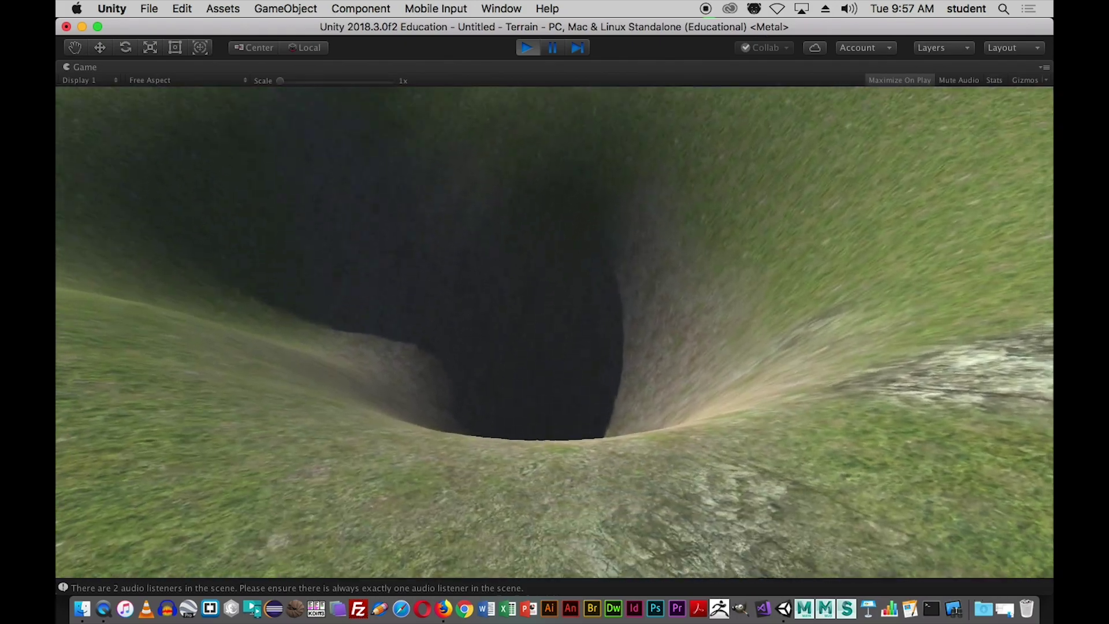
{"action": "key", "text": "w"}
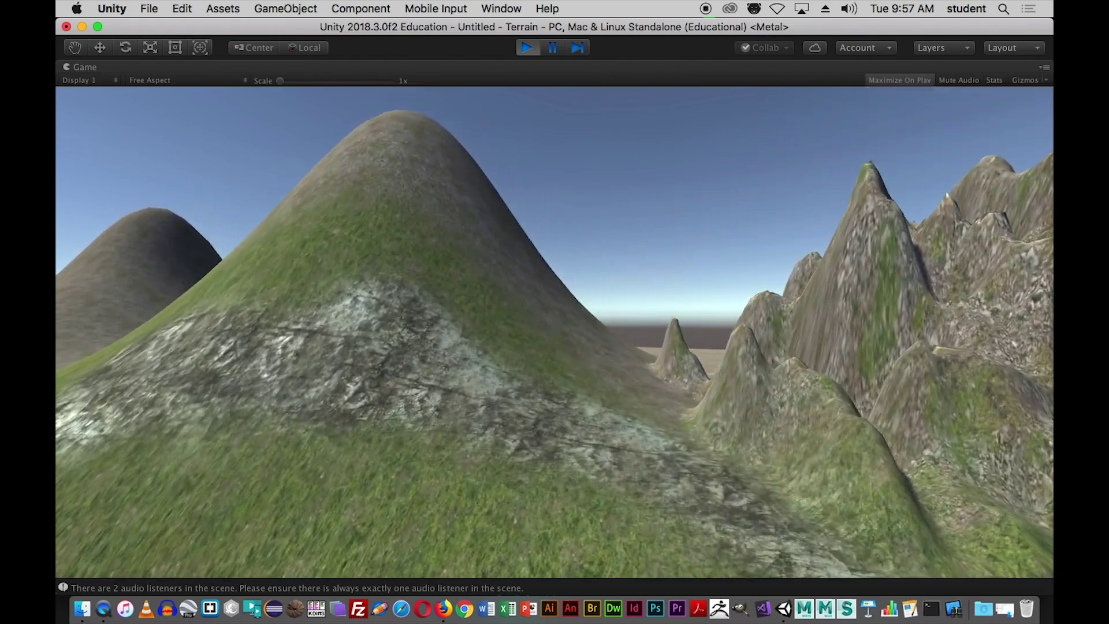
{"action": "key", "text": "w"}
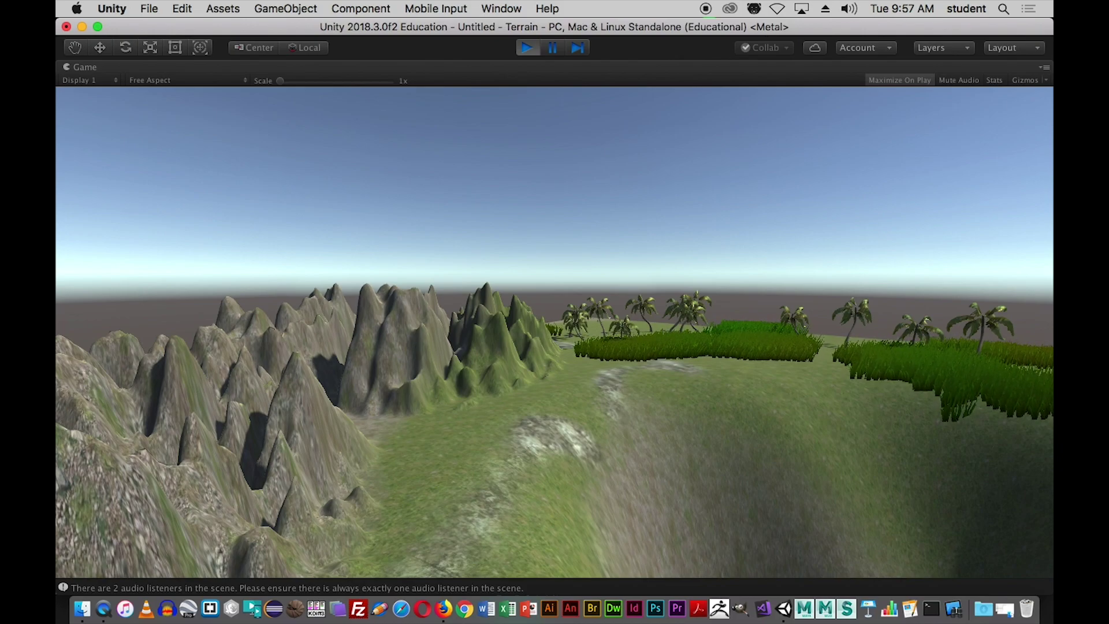
{"action": "key", "text": "Escape"}
{"action": "key", "text": "super+p"}
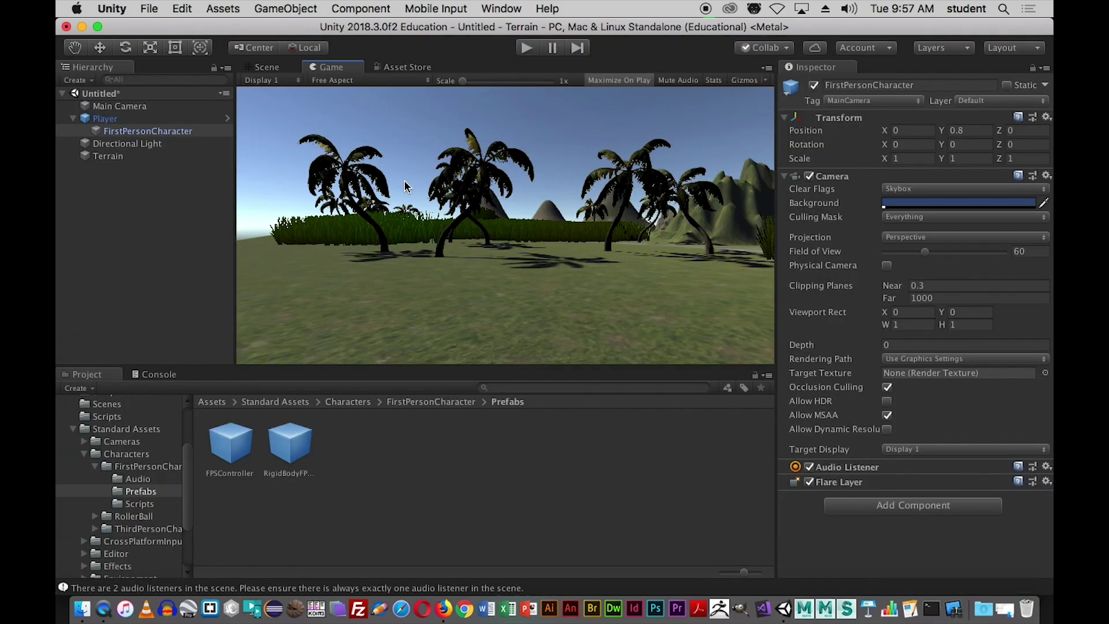
{"action": "left_click", "coordinate": [269, 68]}
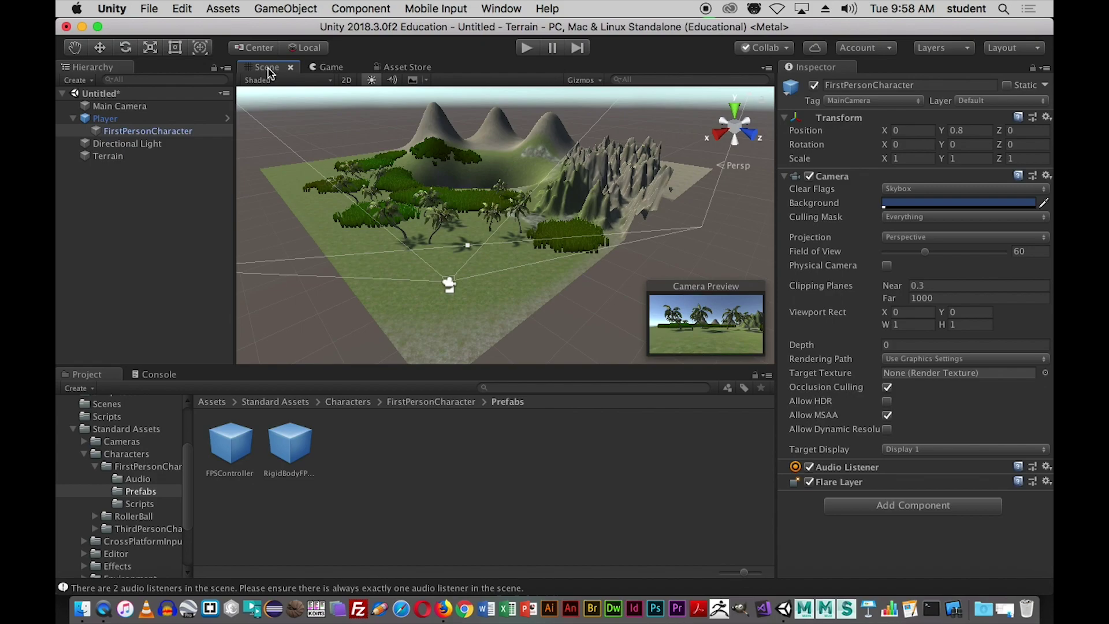
- Search the Asset Store for "horse"
{"action": "left_click", "coordinate": [402, 71]}
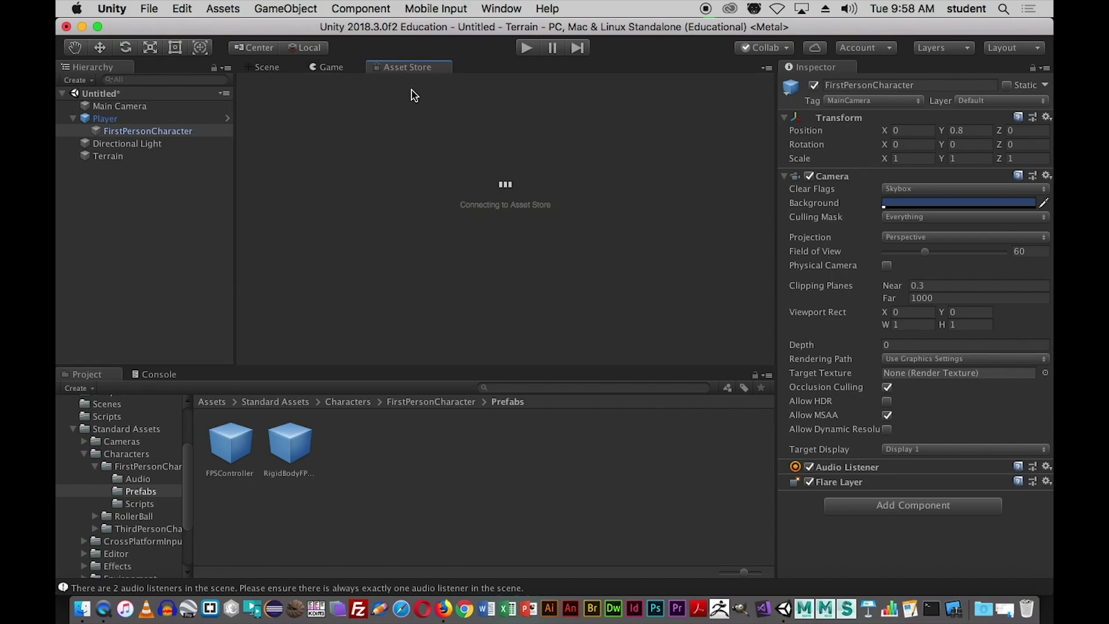
{"action": "left_click", "coordinate": [409, 119]}
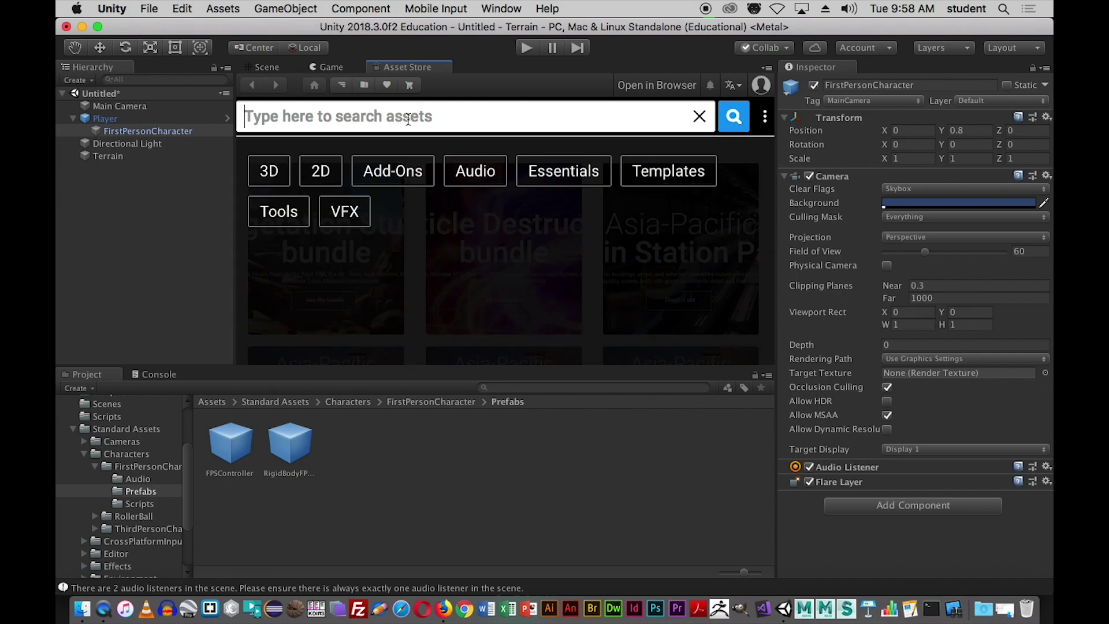
{"action": "type", "text": "hor"}
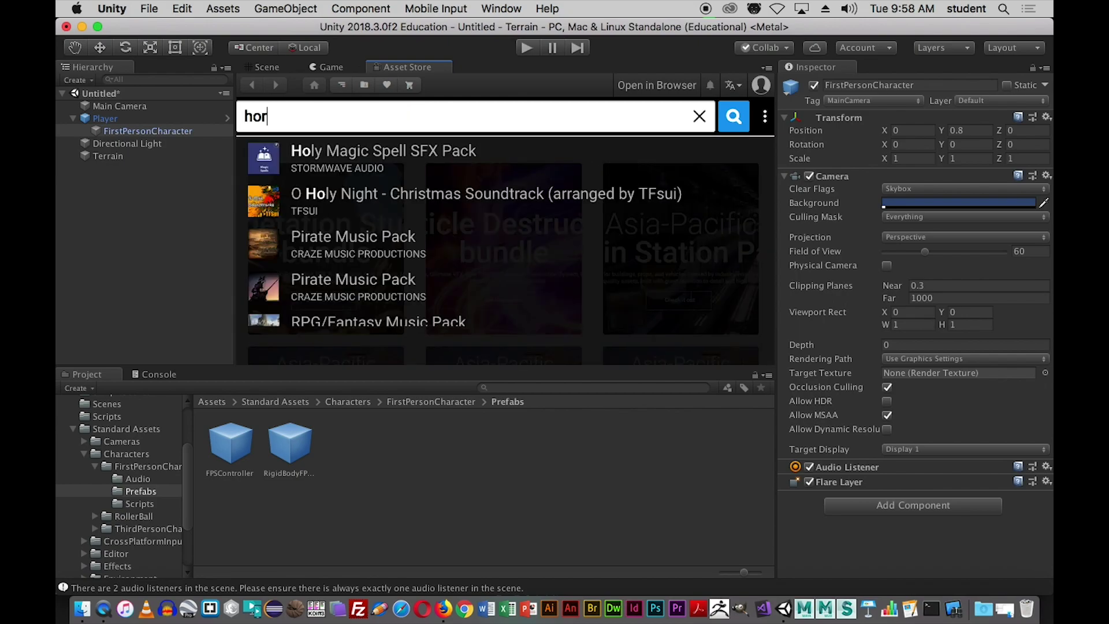
{"action": "type", "text": "se"}
{"action": "key", "text": "Return"}
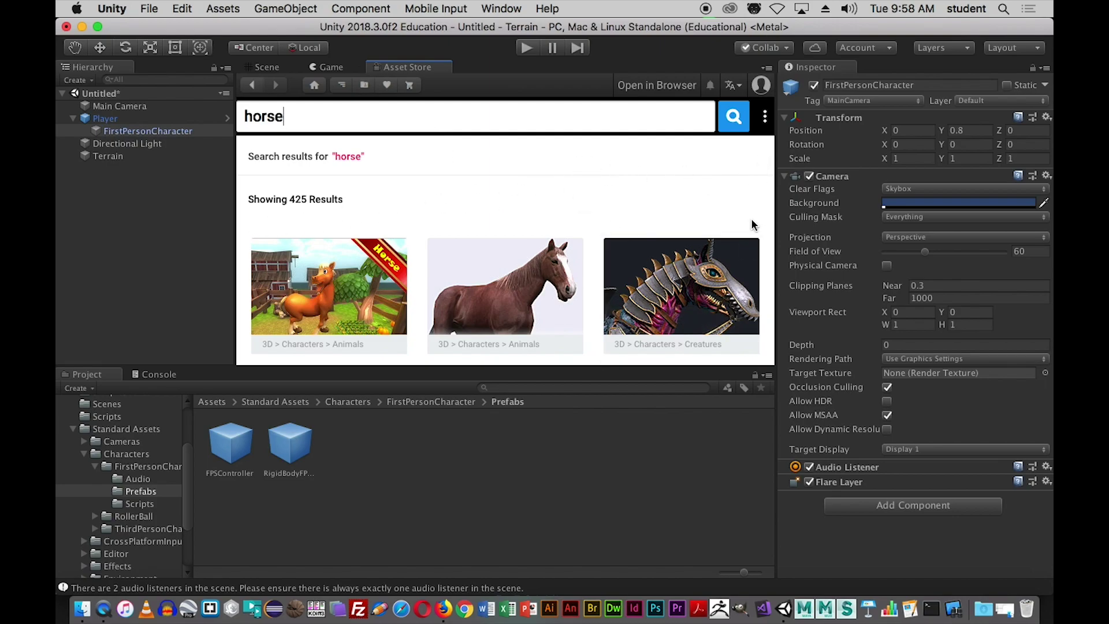
- Browse the horse models in the Asset Store search results
{"action": "scroll", "coordinate": [753, 215], "scroll_direction": "down", "scroll_amount": 10}
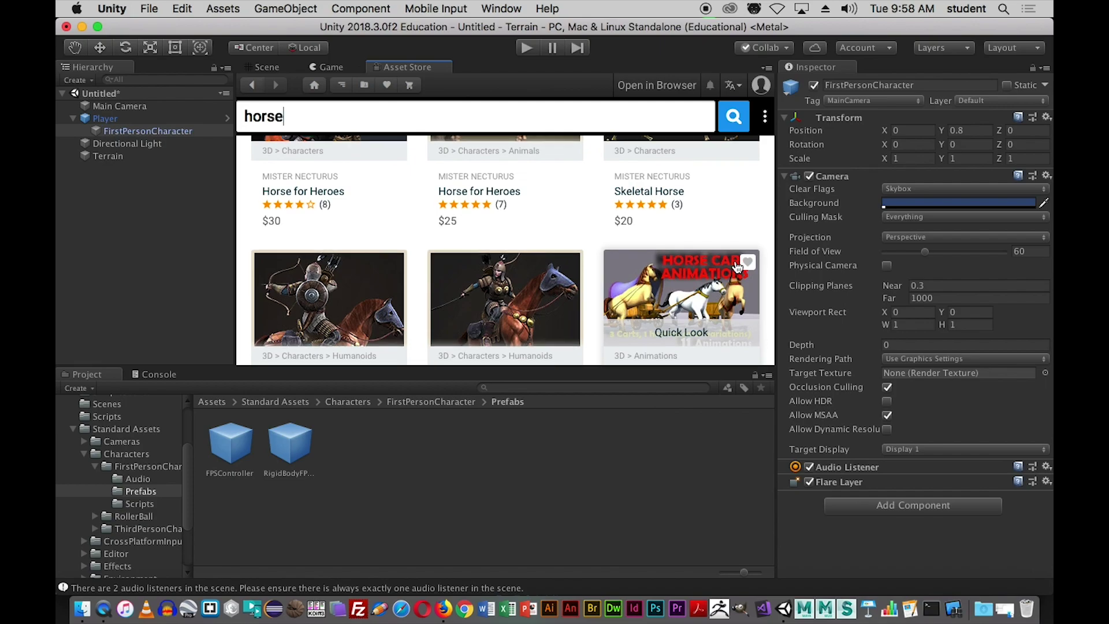
{"action": "scroll", "coordinate": [737, 267], "scroll_direction": "down", "scroll_amount": 10}
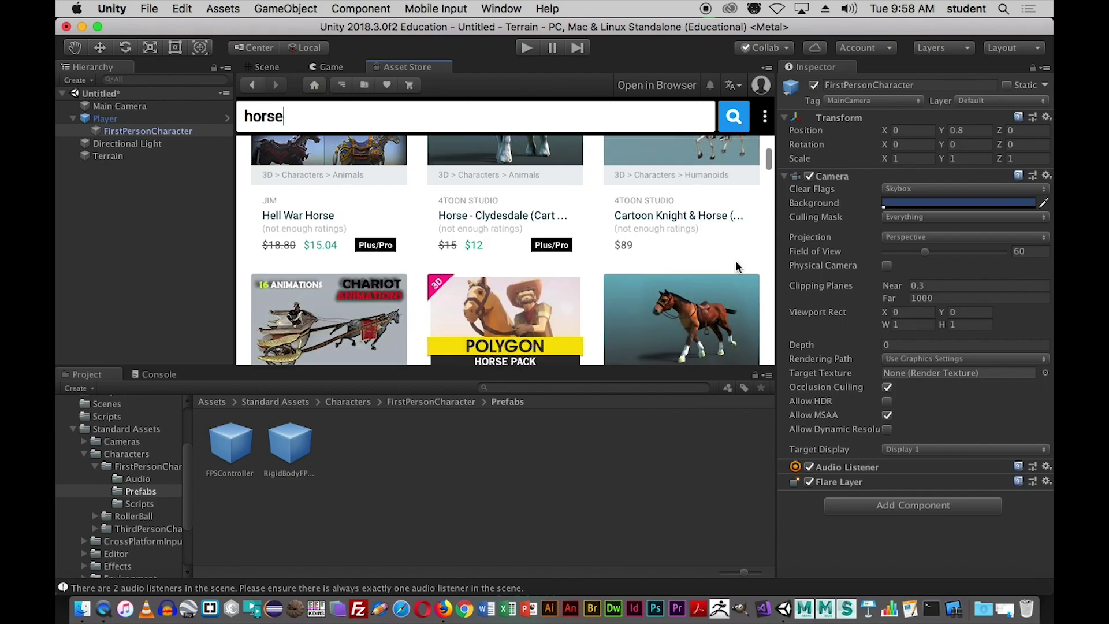
{"action": "scroll", "coordinate": [736, 263], "scroll_direction": "down", "scroll_amount": 15}
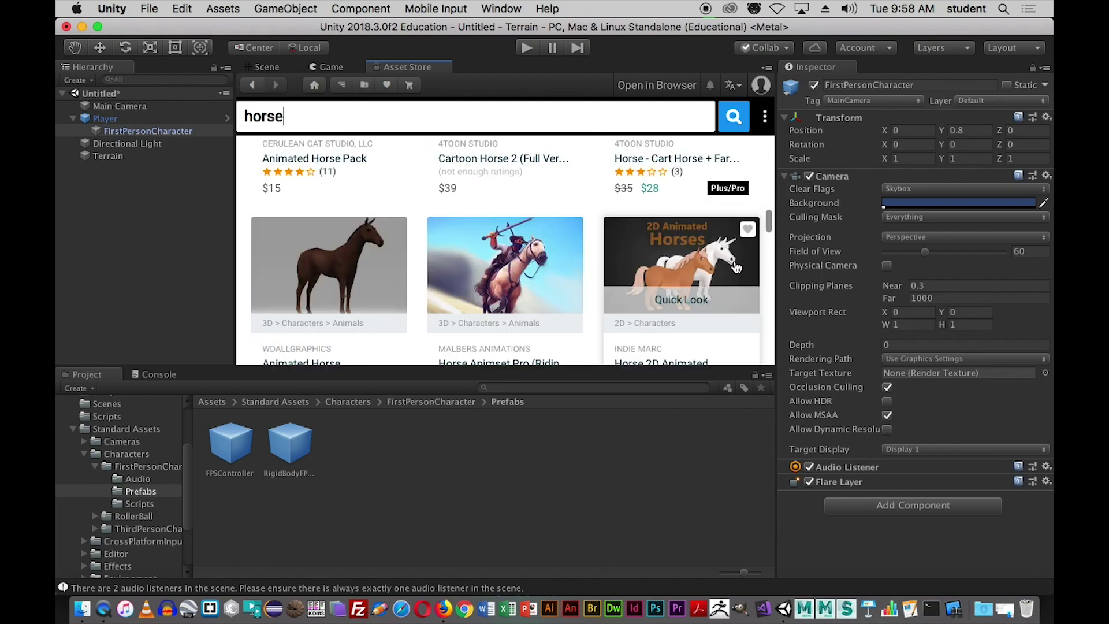
{"action": "scroll", "coordinate": [736, 266], "scroll_direction": "up", "scroll_amount": 3}
{"action": "scroll", "coordinate": [736, 267], "scroll_direction": "down", "scroll_amount": 5}
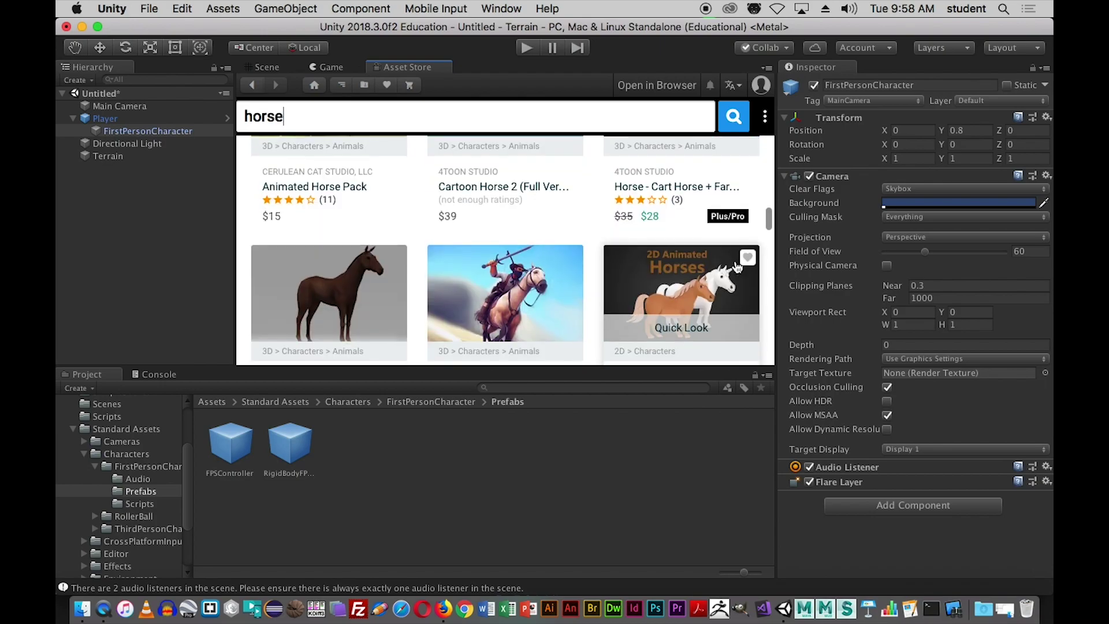
{"action": "scroll", "coordinate": [736, 265], "scroll_direction": "down", "scroll_amount": 10}
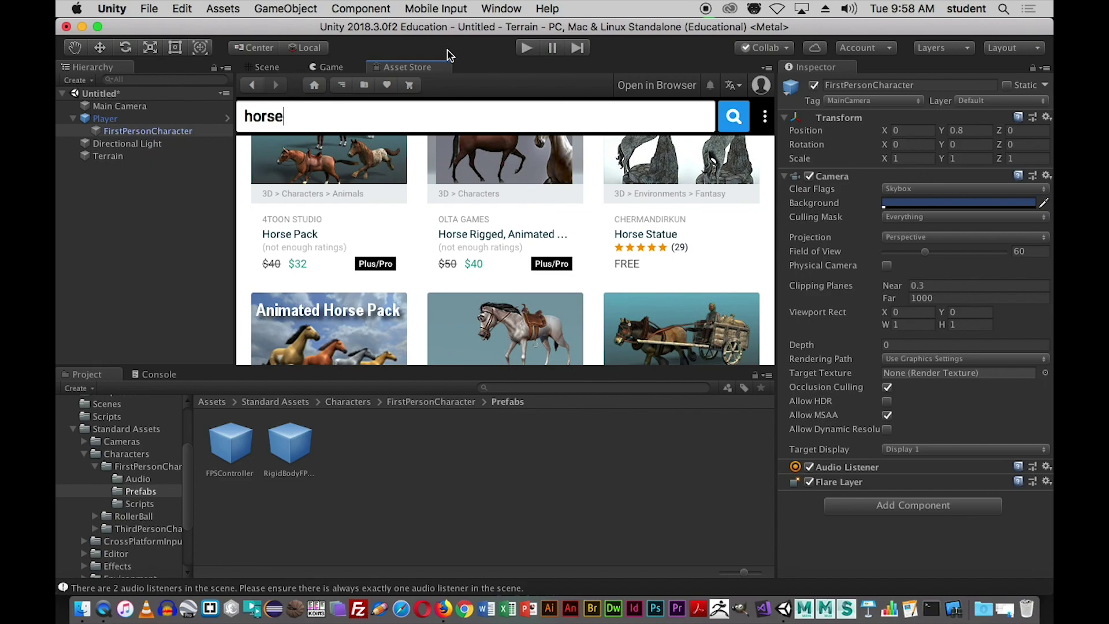
- Open the horse search in the Chrome browser, limit its price range to $0 - $0 and browse the free assets
{"action": "left_click", "coordinate": [648, 87]}
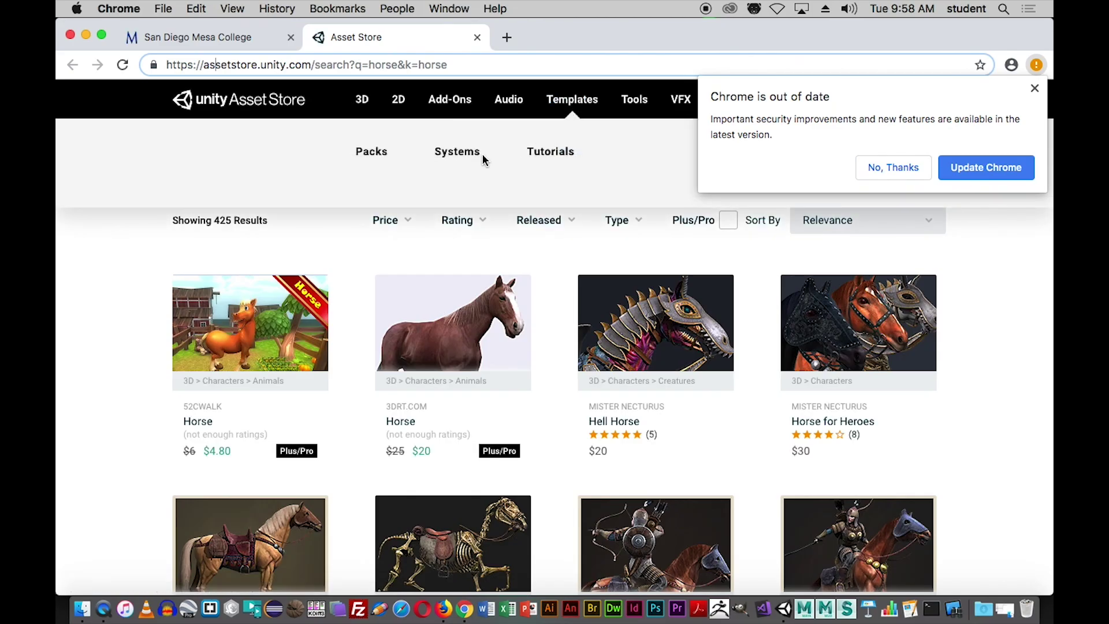
{"action": "left_click", "coordinate": [406, 225]}
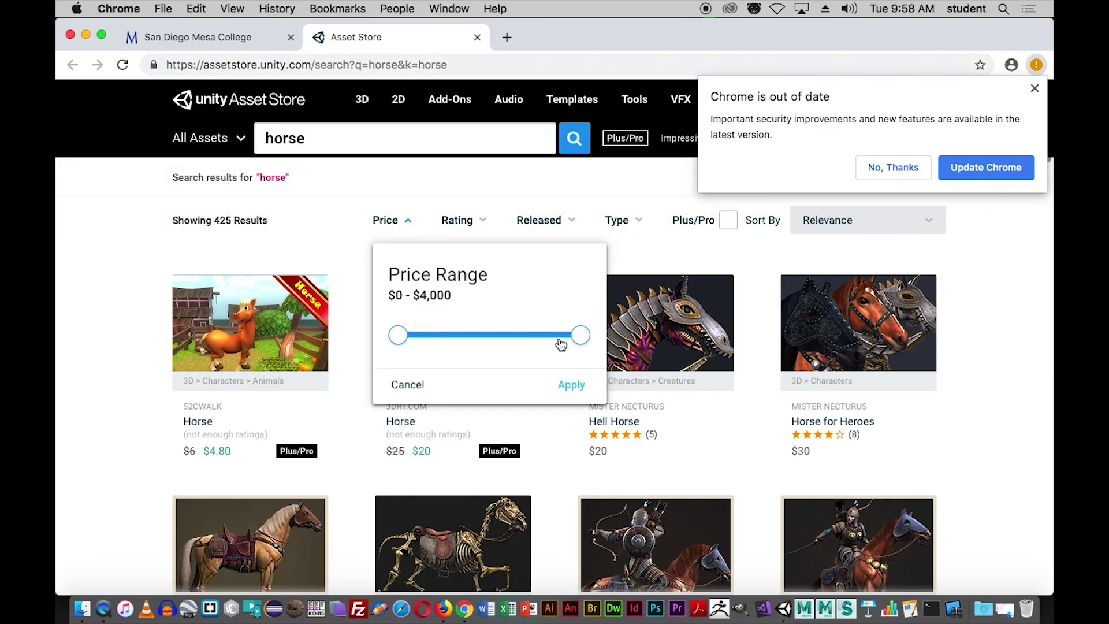
{"action": "left_click_drag", "start_coordinate": [579, 338], "coordinate": [371, 347]}
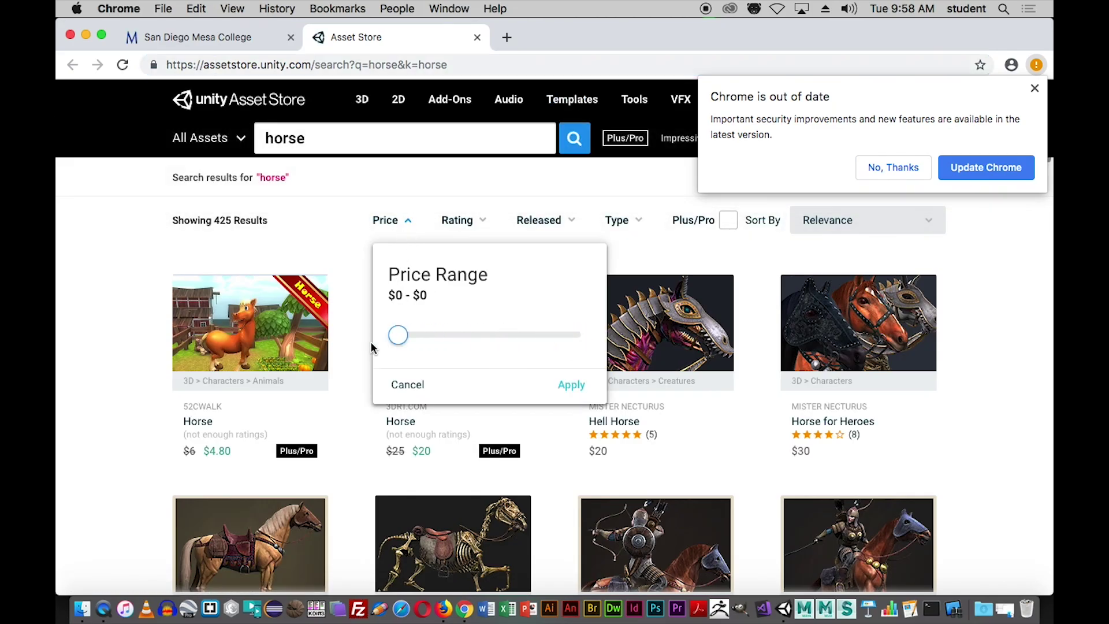
{"action": "left_click", "coordinate": [571, 385]}
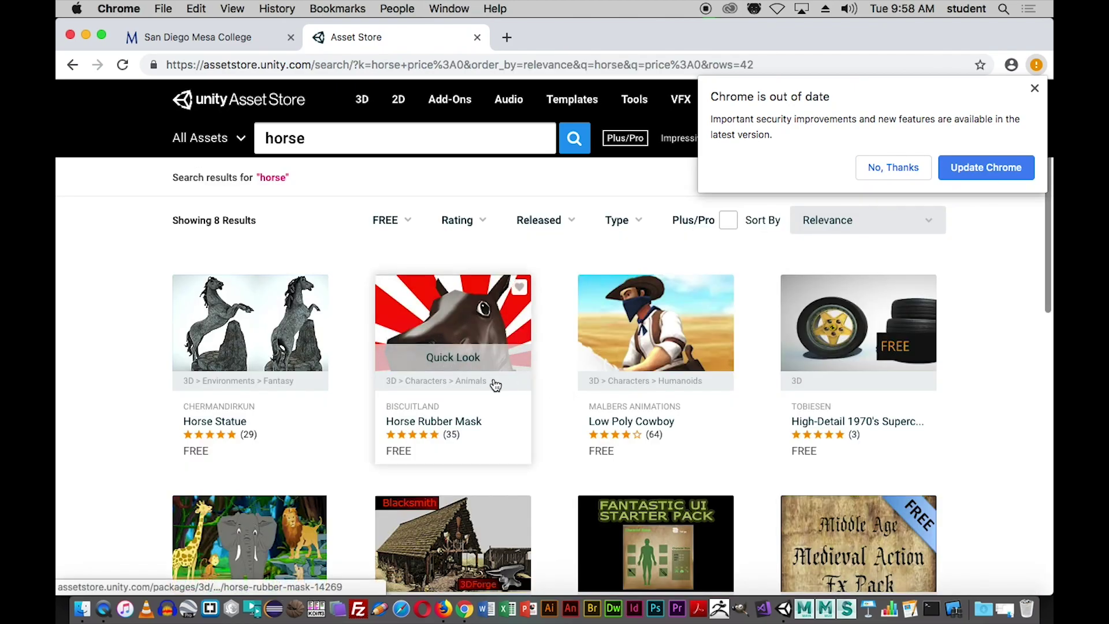
{"action": "scroll", "coordinate": [1051, 383], "scroll_direction": "down", "scroll_amount": 4}
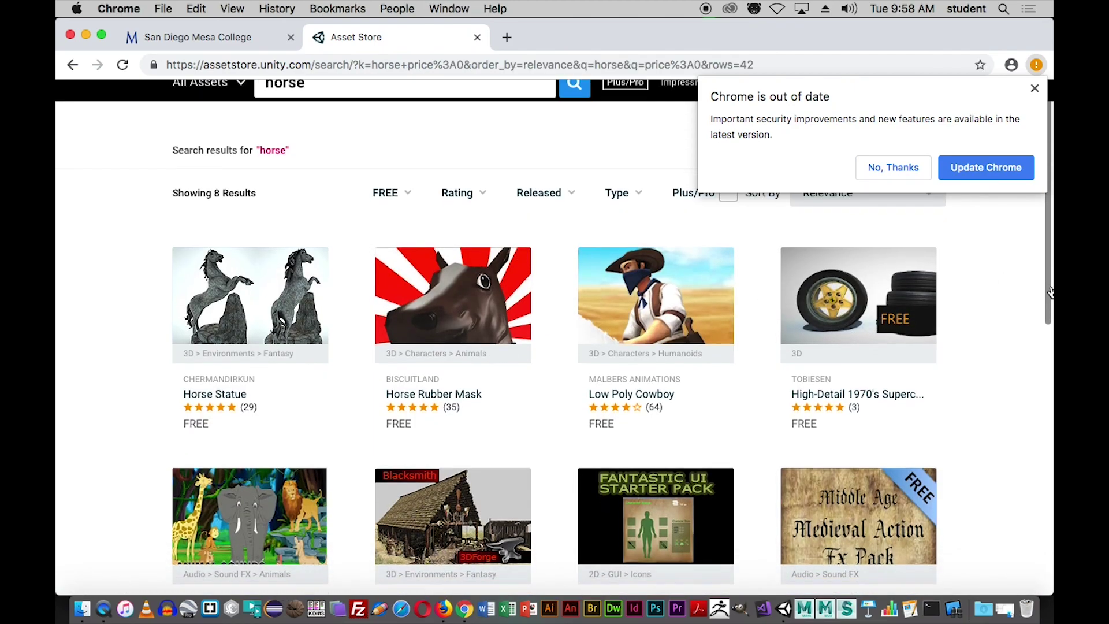
{"action": "scroll", "coordinate": [1051, 382], "scroll_direction": "up", "scroll_amount": 4}
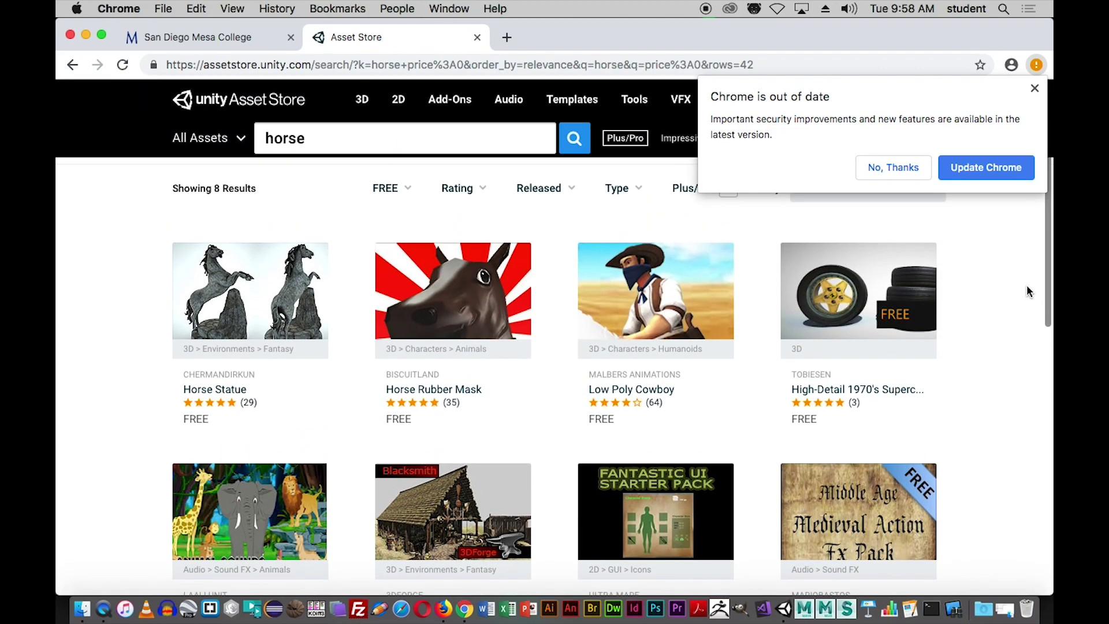
{"action": "scroll", "coordinate": [1028, 291], "scroll_direction": "up", "scroll_amount": 1}
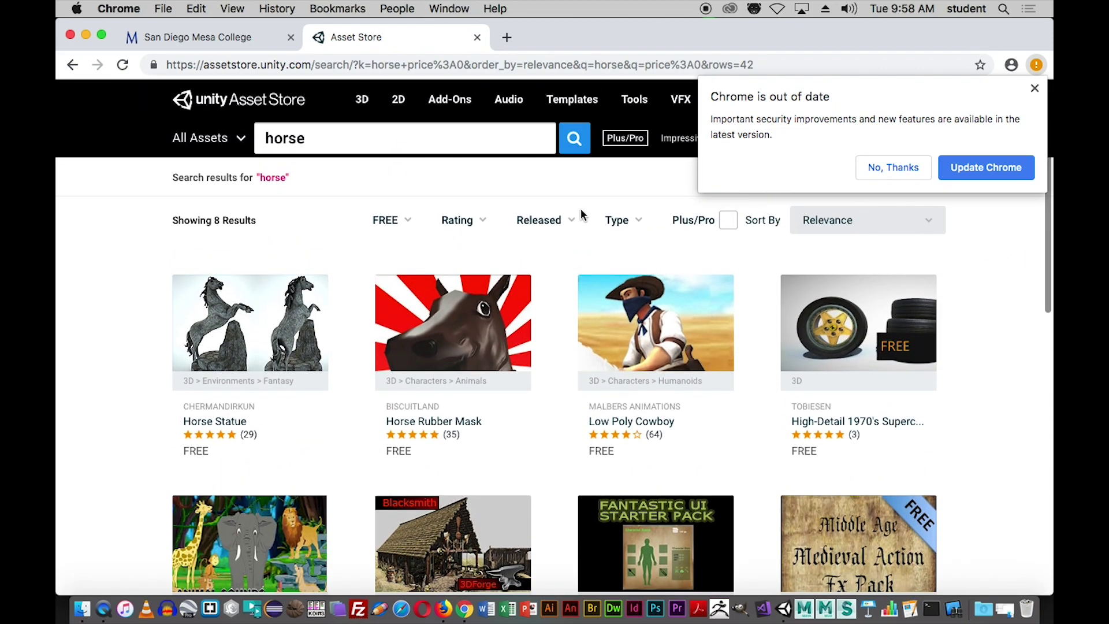
- Switch back from Chrome to Unity's Asset Store results
{"action": "key", "text": "super+Tab"}
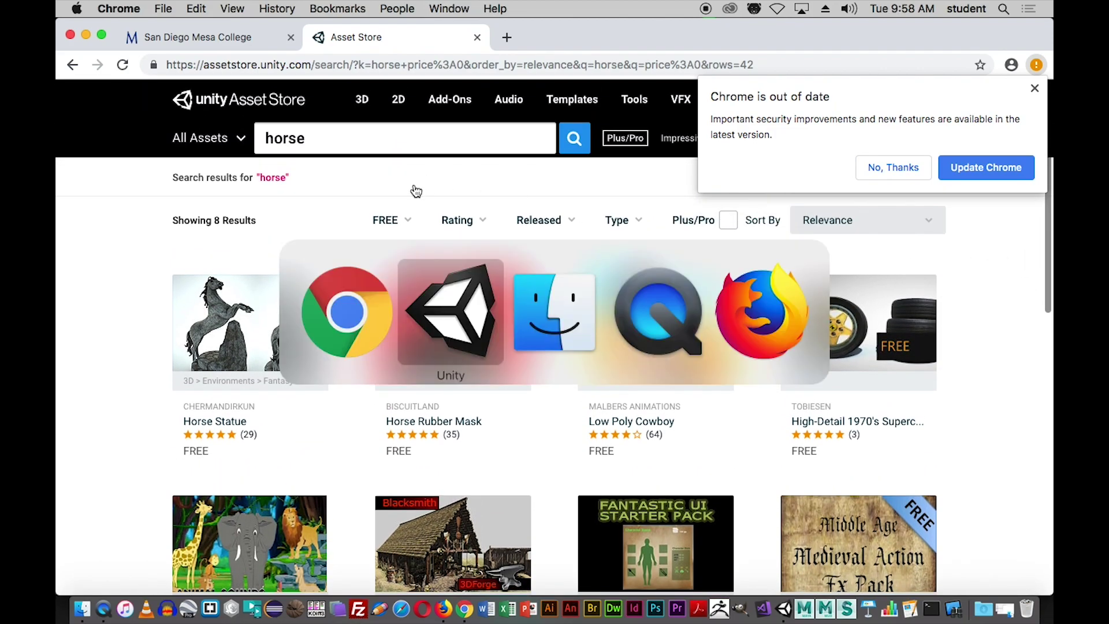
{"action": "key", "text": "super+Tab"}
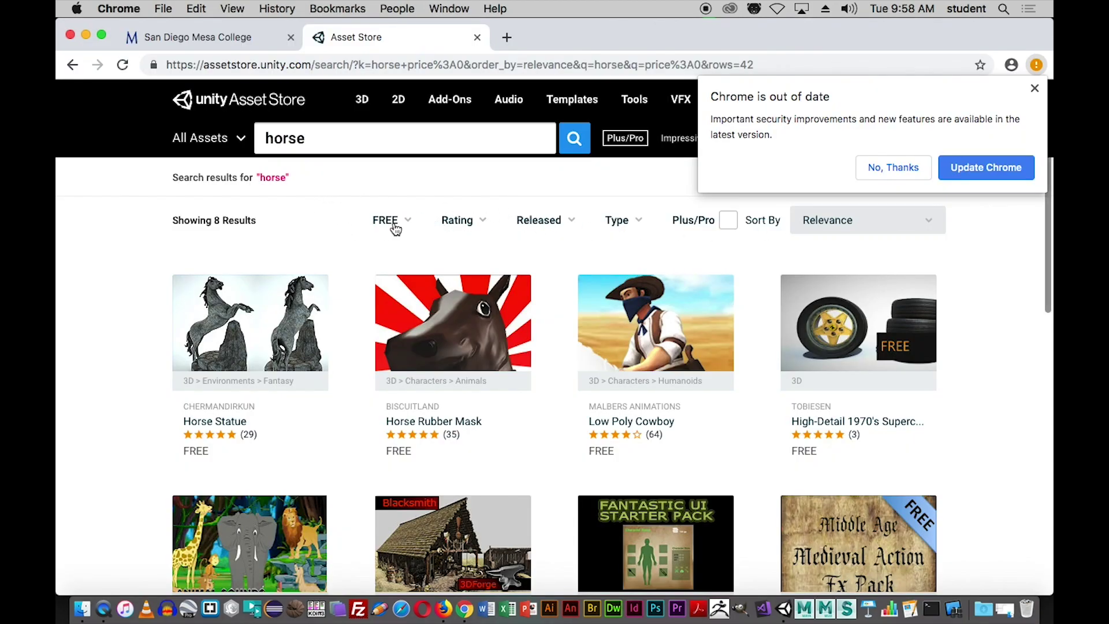
{"action": "key", "text": "super+Tab"}
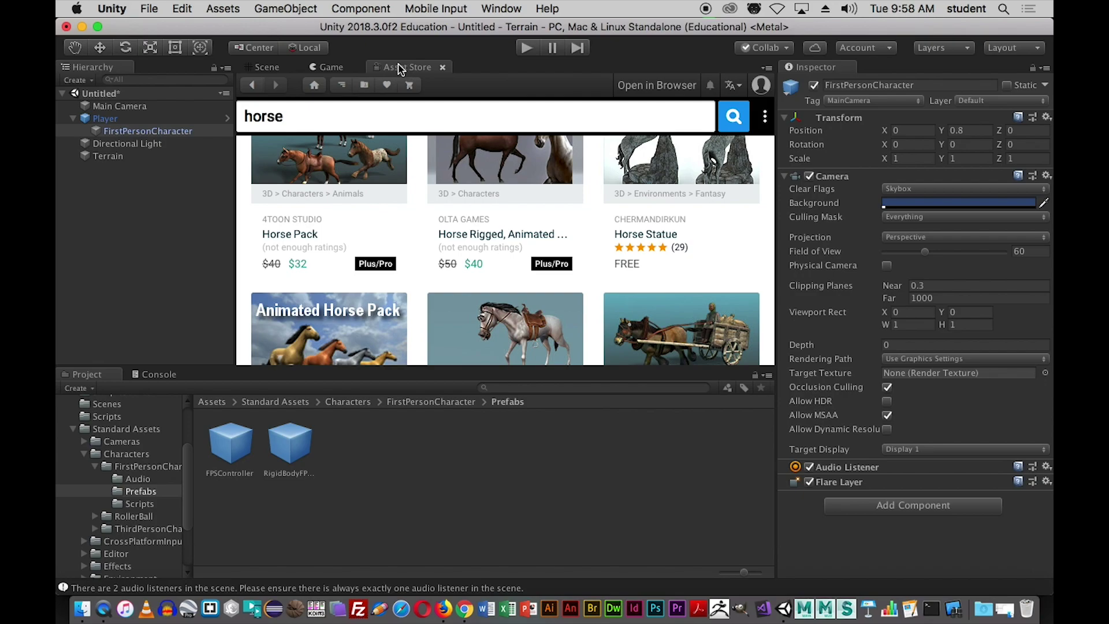
- Switch to Firefox, search the web for "turbosquid" and open the TurboSquid 3D model site
{"action": "key", "text": "super+Tab"}
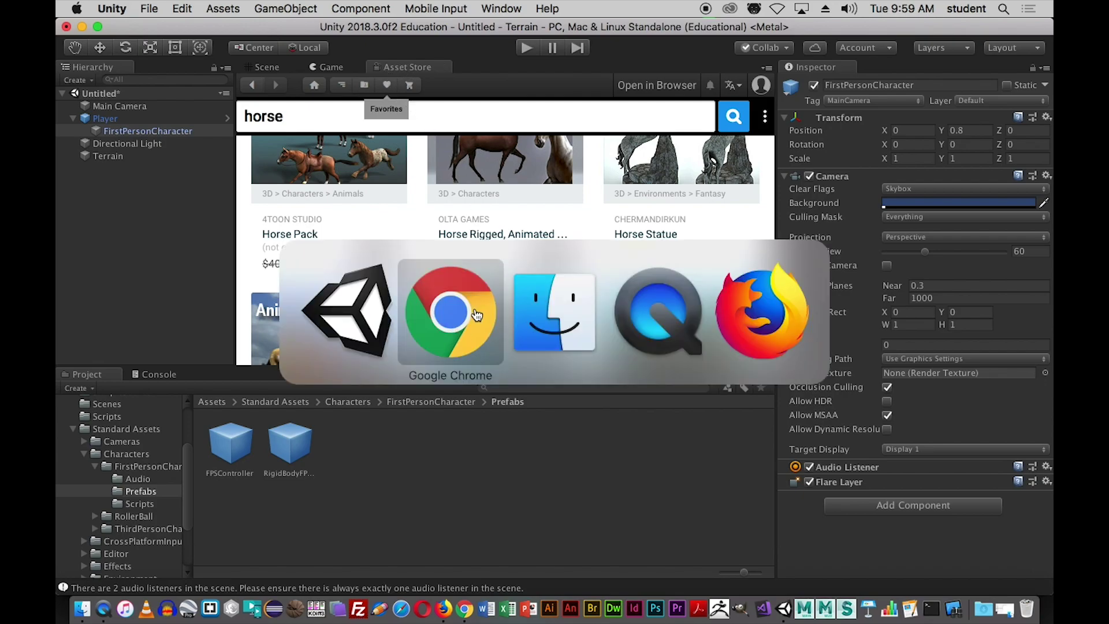
{"action": "left_click", "coordinate": [775, 337]}
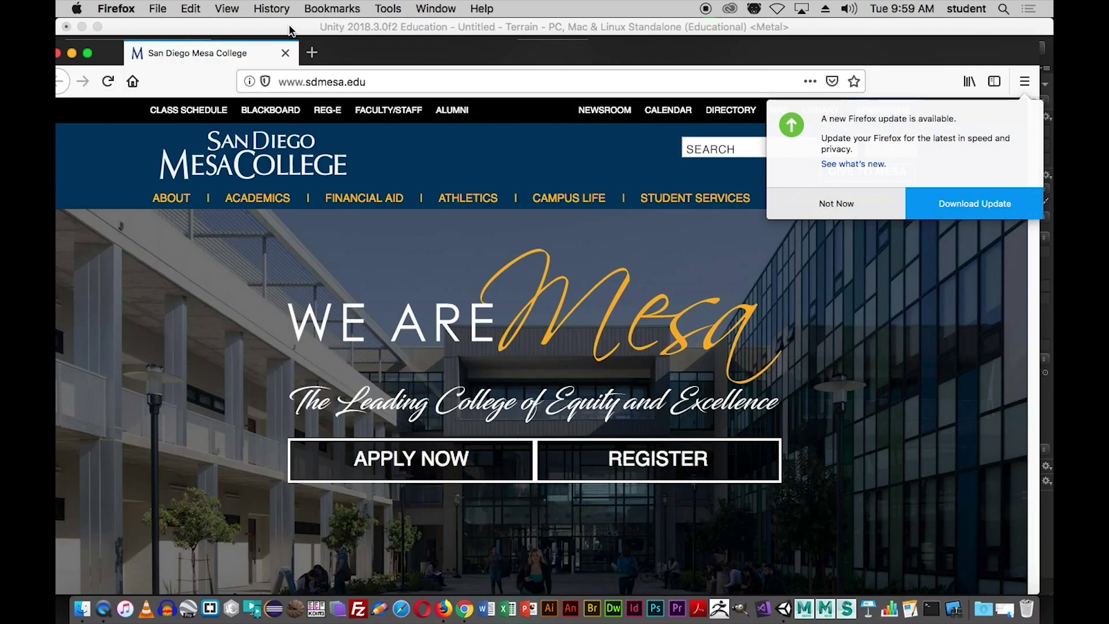
{"action": "left_click", "coordinate": [329, 81]}
{"action": "key", "text": "Down"}
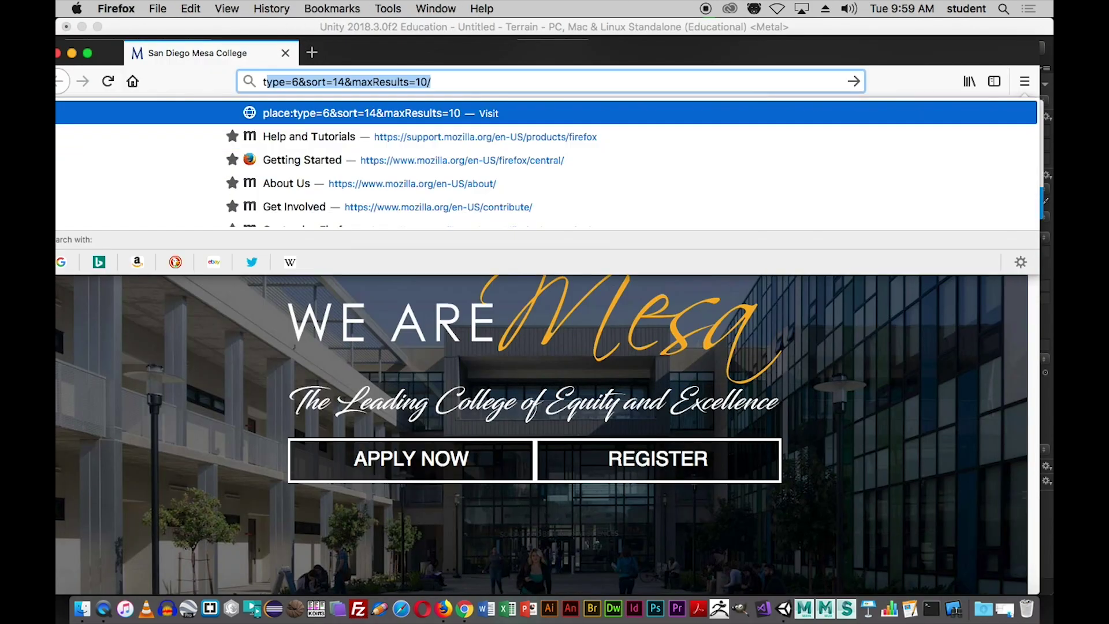
{"action": "type", "text": "tr"}
{"action": "key", "text": "Down"}
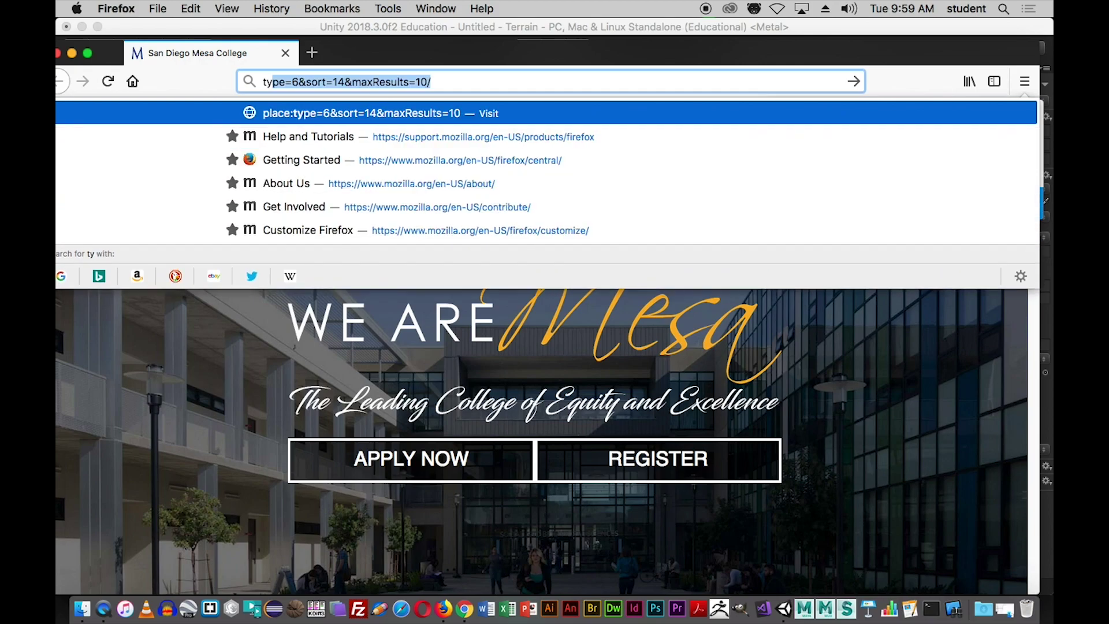
{"action": "key", "text": "Up"}
{"action": "key", "text": "BackSpace"}
{"action": "type", "text": "urbos"}
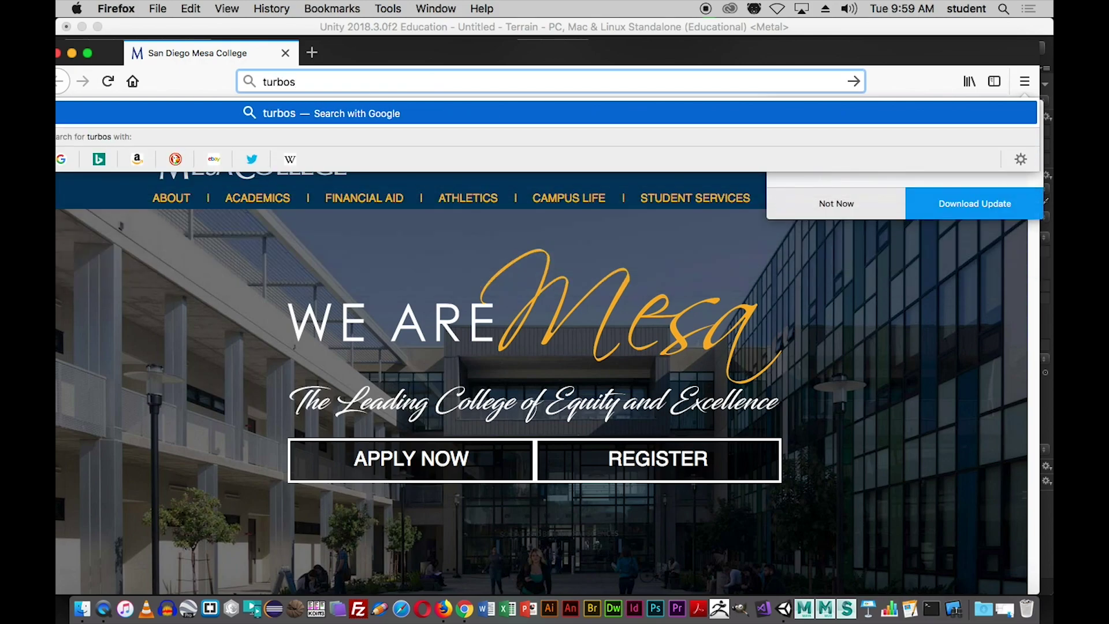
{"action": "type", "text": "quid"}
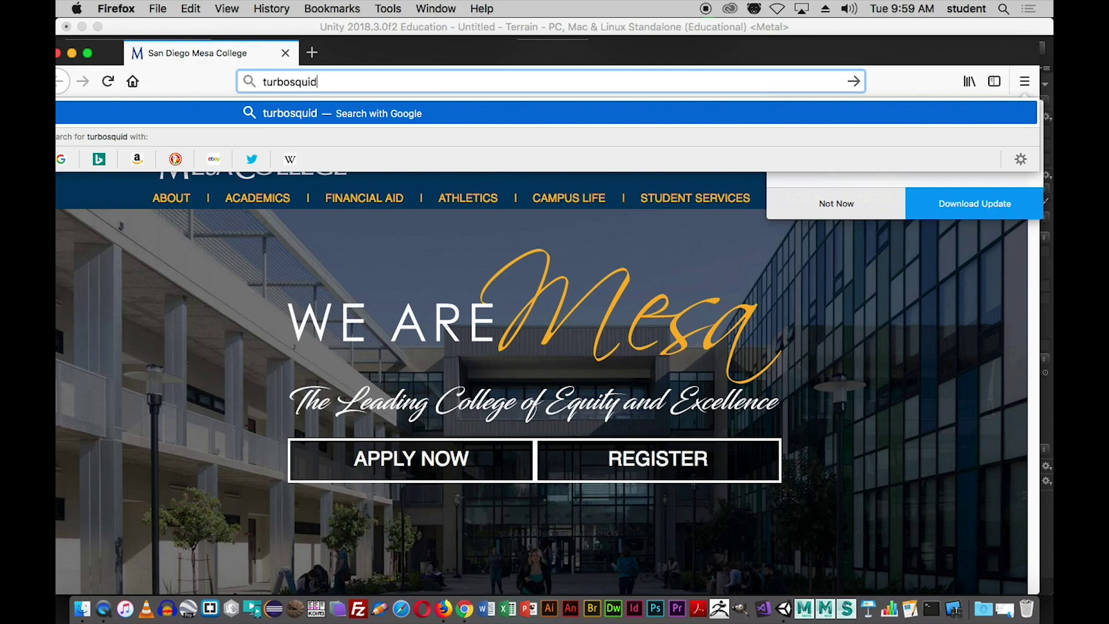
{"action": "key", "text": "Return"}
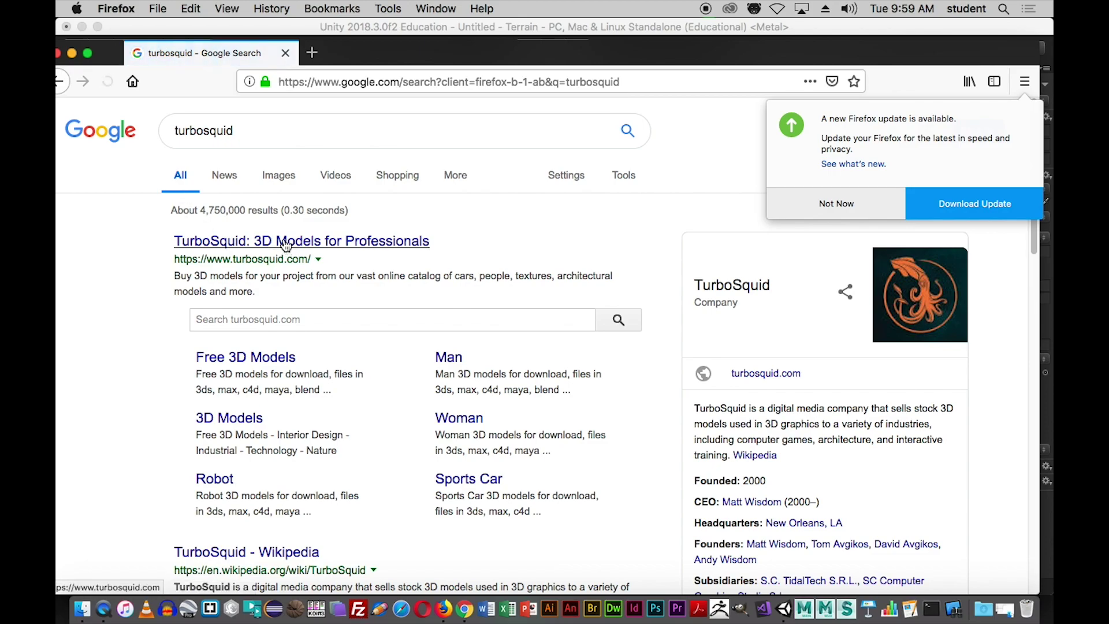
{"action": "left_click", "coordinate": [283, 243]}
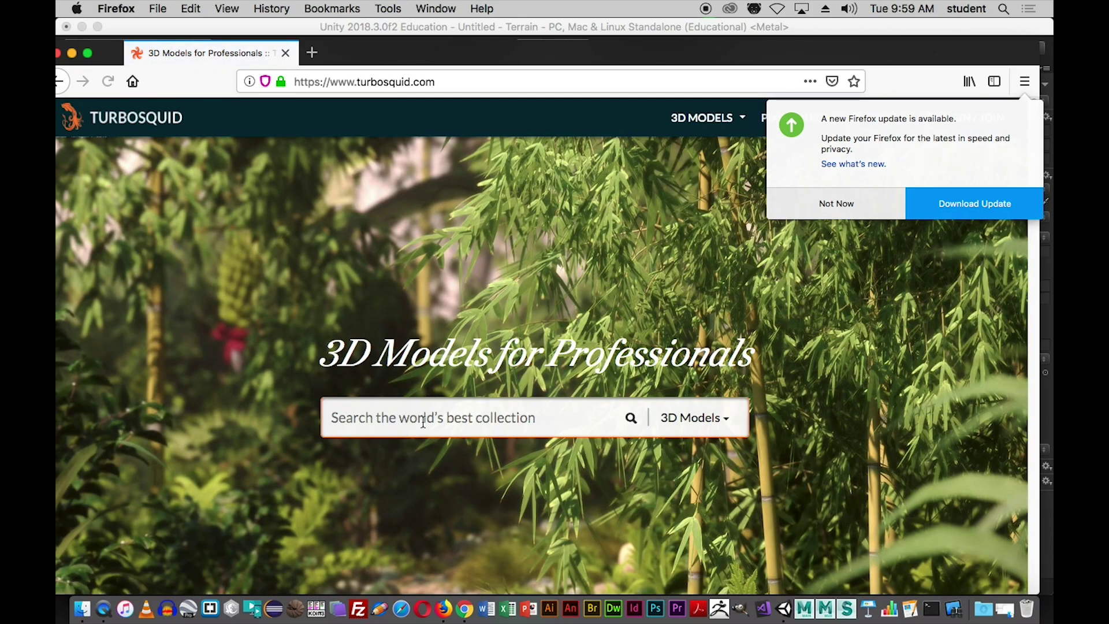
- Search TurboSquid for "horse" and look through the 3D models and their prices
{"action": "type", "text": "horse"}
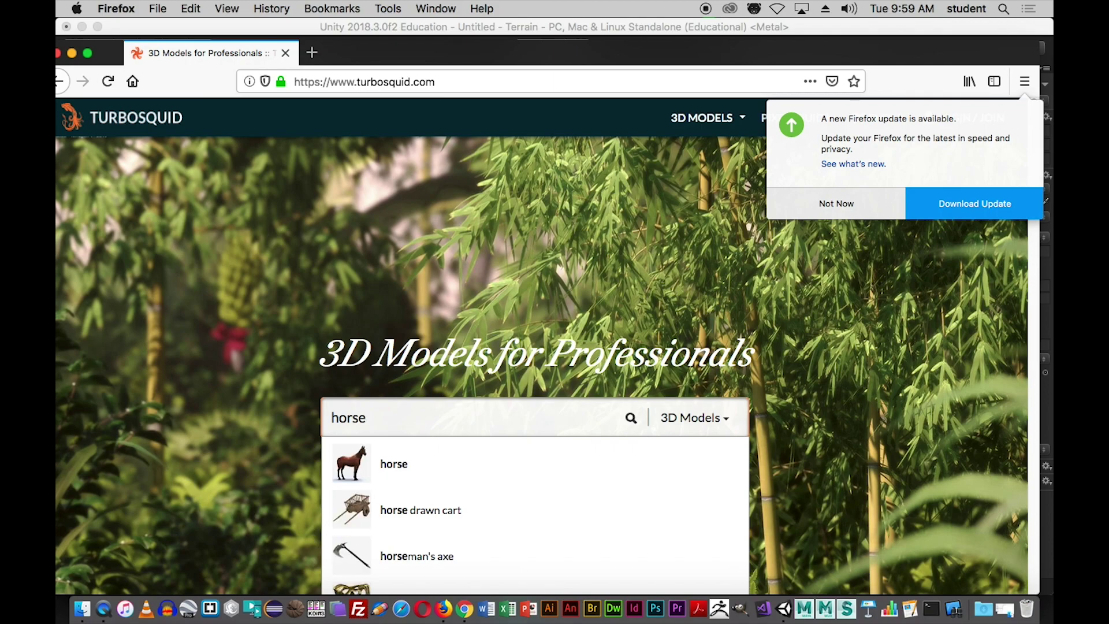
{"action": "key", "text": "Return"}
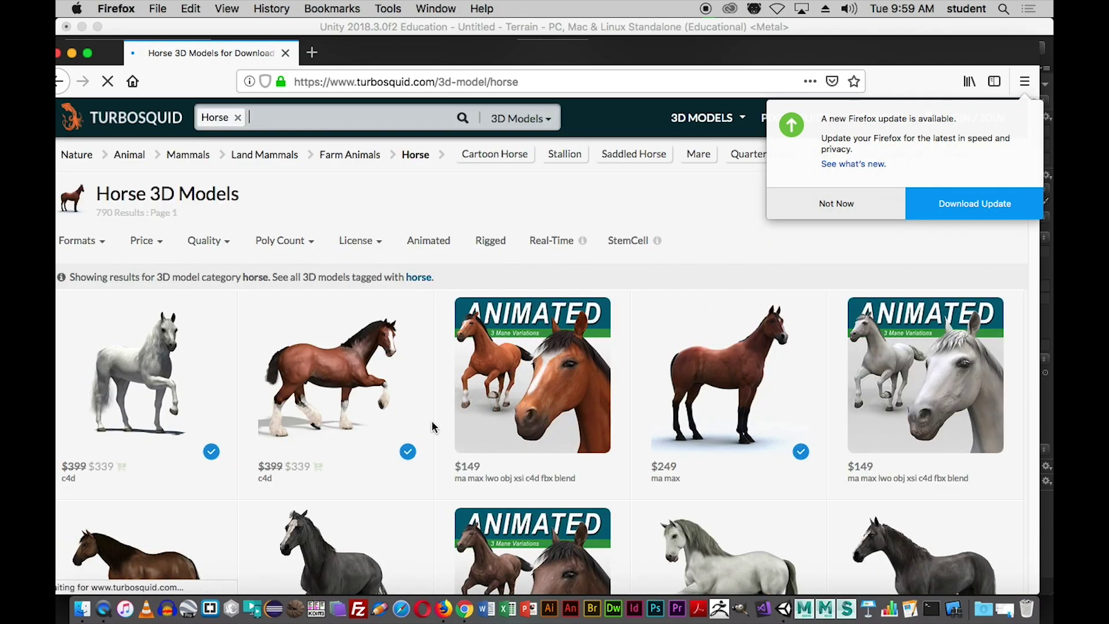
{"action": "mouse_move", "coordinate": [225, 346]}
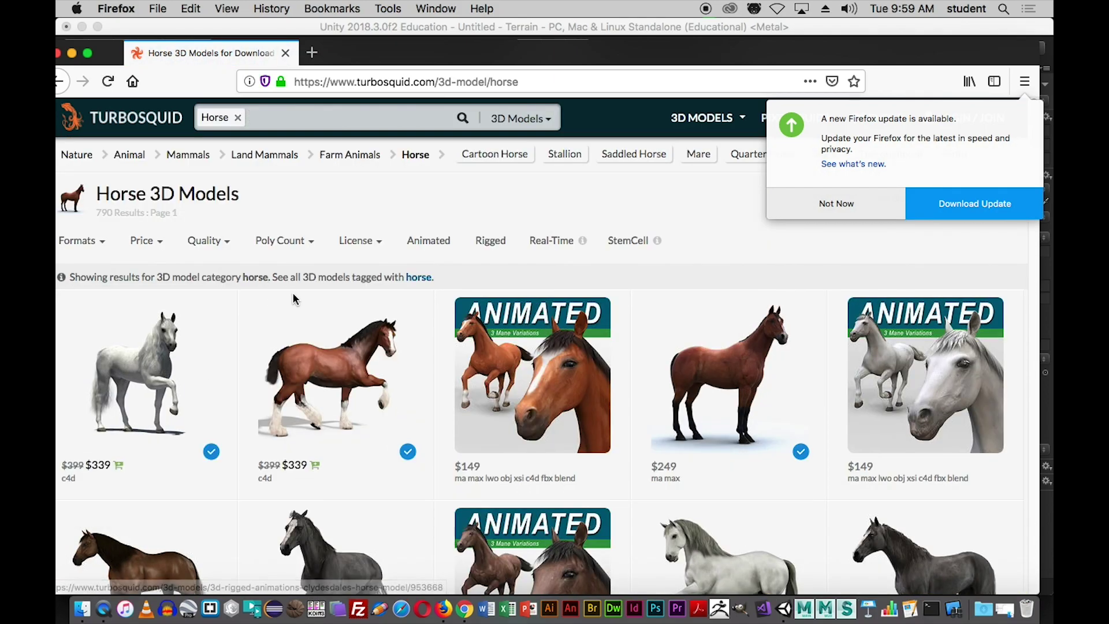
{"action": "scroll", "coordinate": [167, 288], "scroll_direction": "down", "scroll_amount": 5}
{"action": "mouse_move", "coordinate": [184, 282]}
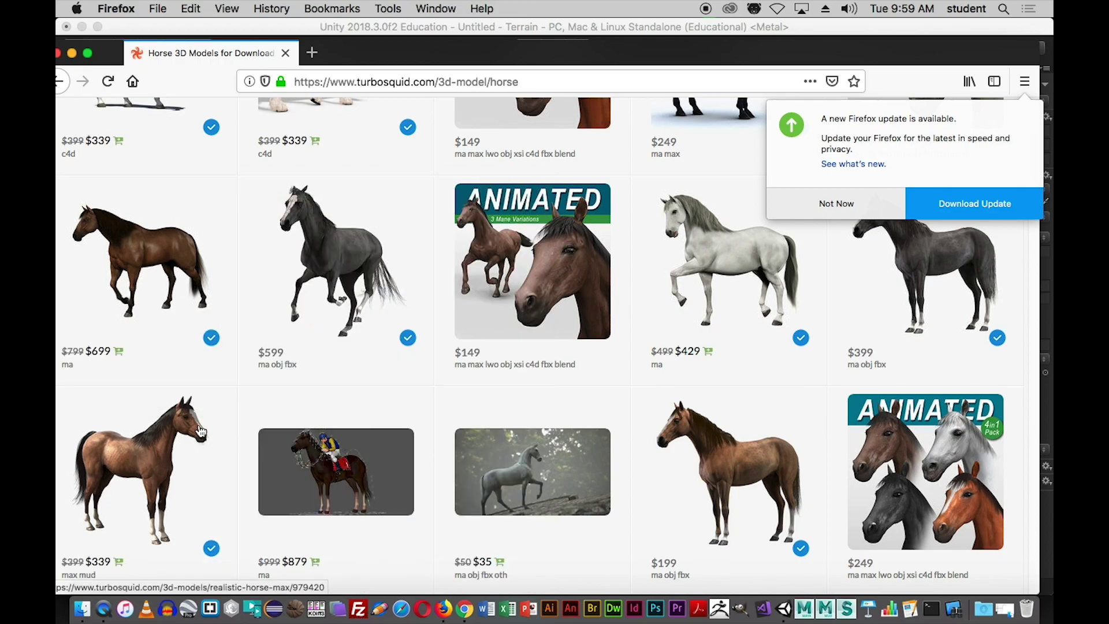
{"action": "scroll", "coordinate": [426, 321], "scroll_direction": "down", "scroll_amount": 5}
{"action": "scroll", "coordinate": [428, 329], "scroll_direction": "up", "scroll_amount": 8}
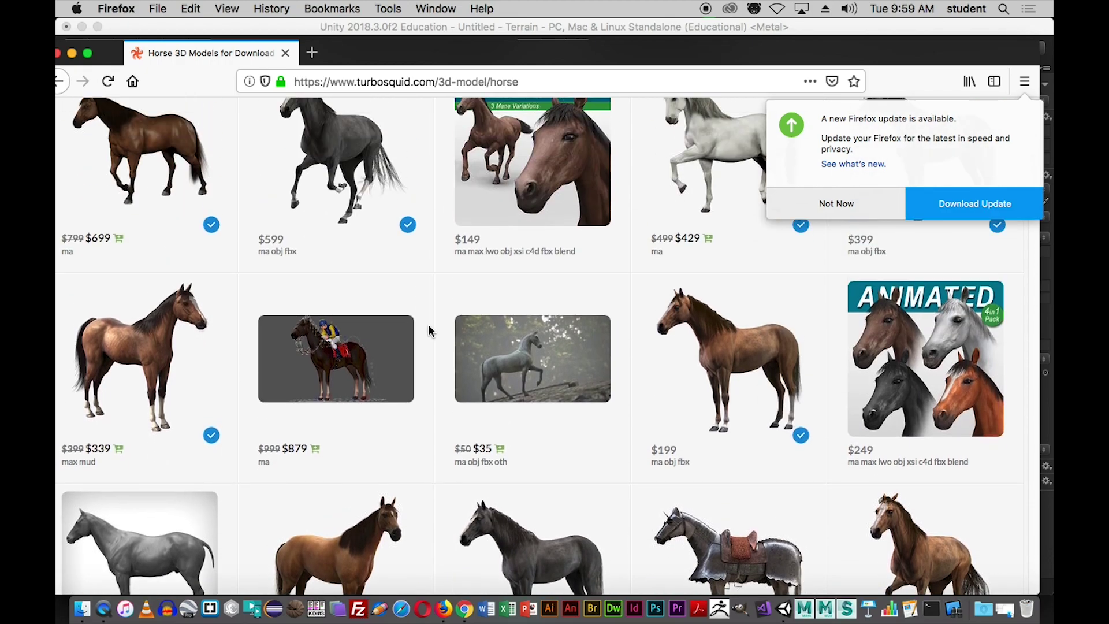
{"action": "scroll", "coordinate": [430, 331], "scroll_direction": "up", "scroll_amount": 3}
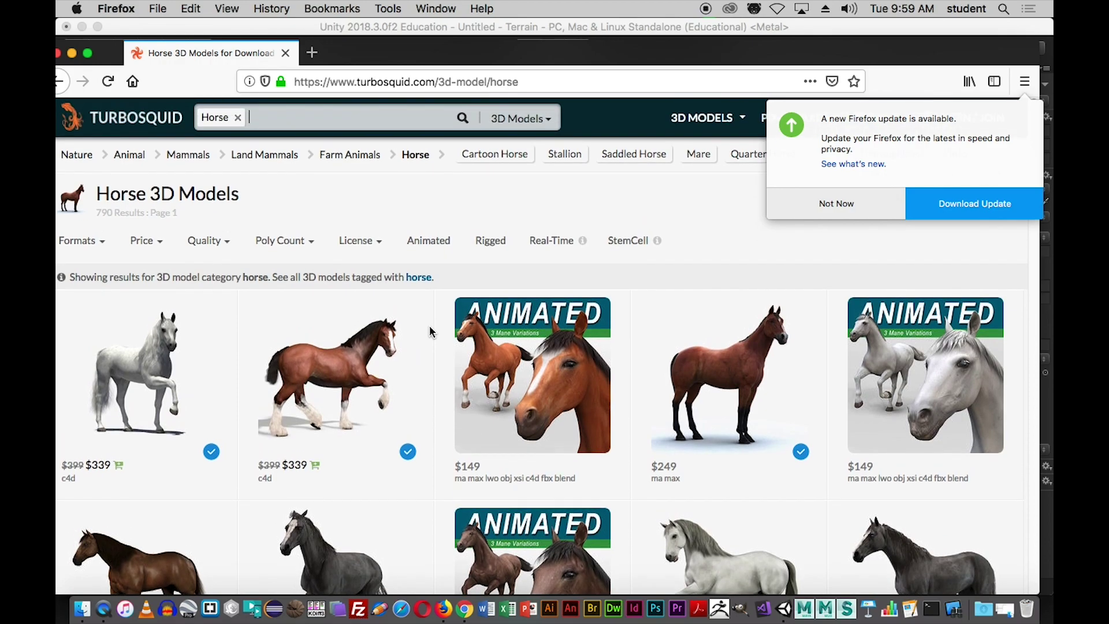
- Filter the TurboSquid horse models by price to show only the Free ones
{"action": "left_click", "coordinate": [163, 241]}
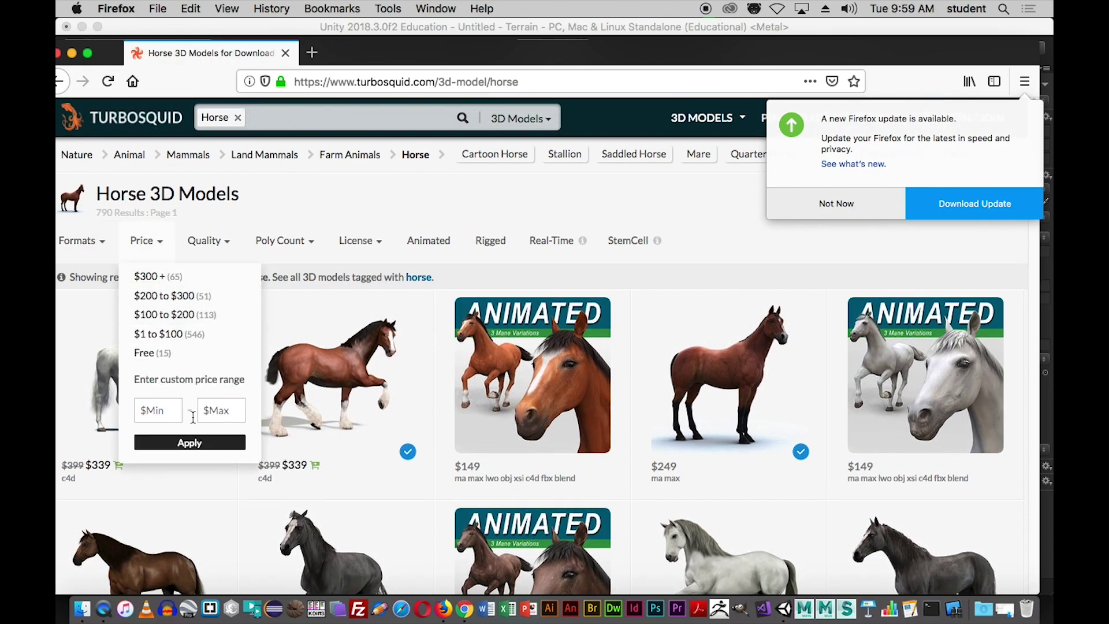
{"action": "left_click", "coordinate": [154, 353]}
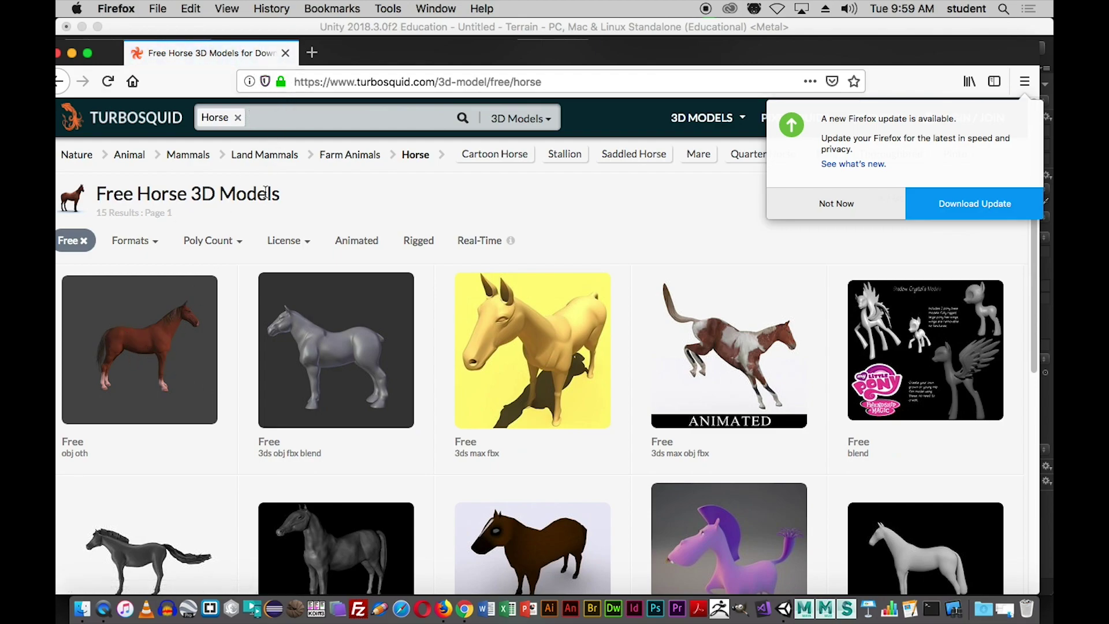
{"action": "mouse_move", "coordinate": [150, 391]}
- Switch to Finder and preview the horse.obj model and Horse.tga texture in the Unity 2 folder
{"action": "key", "text": "super+Tab"}
{"action": "key", "text": "super+Tab"}
{"action": "key", "text": "super+Tab"}
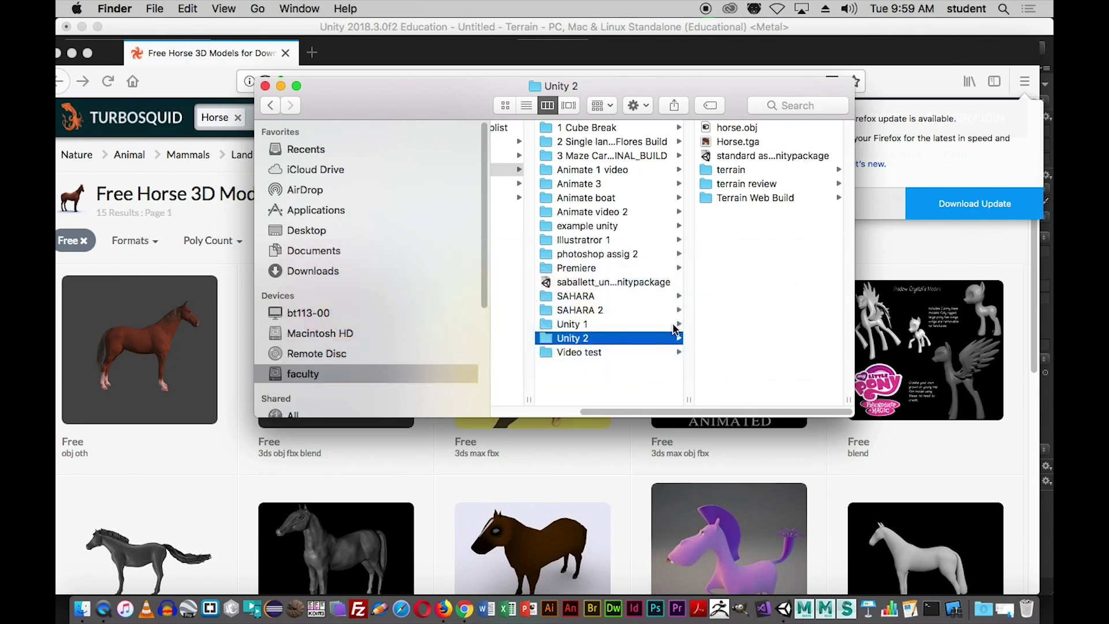
{"action": "left_click", "coordinate": [727, 130]}
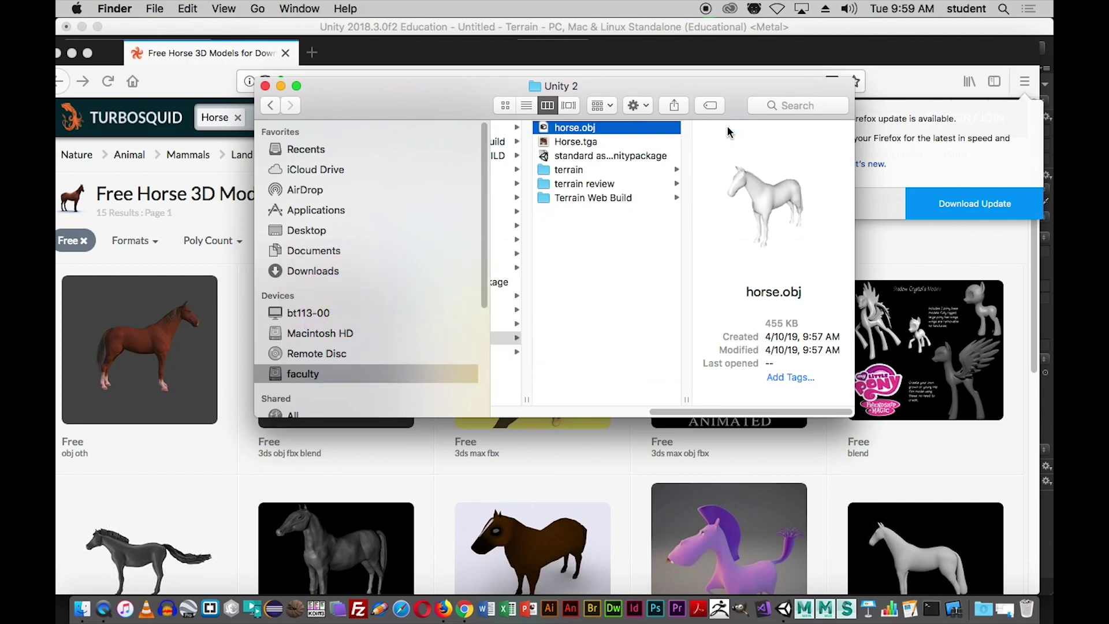
{"action": "left_click", "coordinate": [569, 143]}
- Select horse.obj in the Unity 2 folder and hide Firefox so the Unity project is behind the Finder window
{"action": "left_click", "coordinate": [558, 129]}
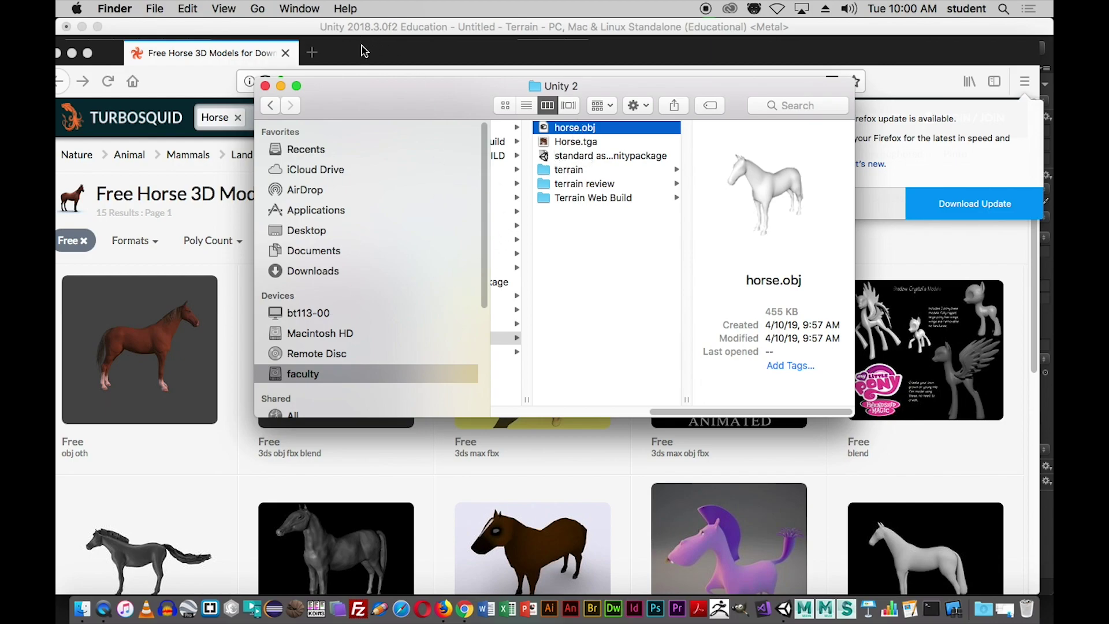
{"action": "left_click", "coordinate": [396, 55]}
{"action": "key", "text": "super+h"}
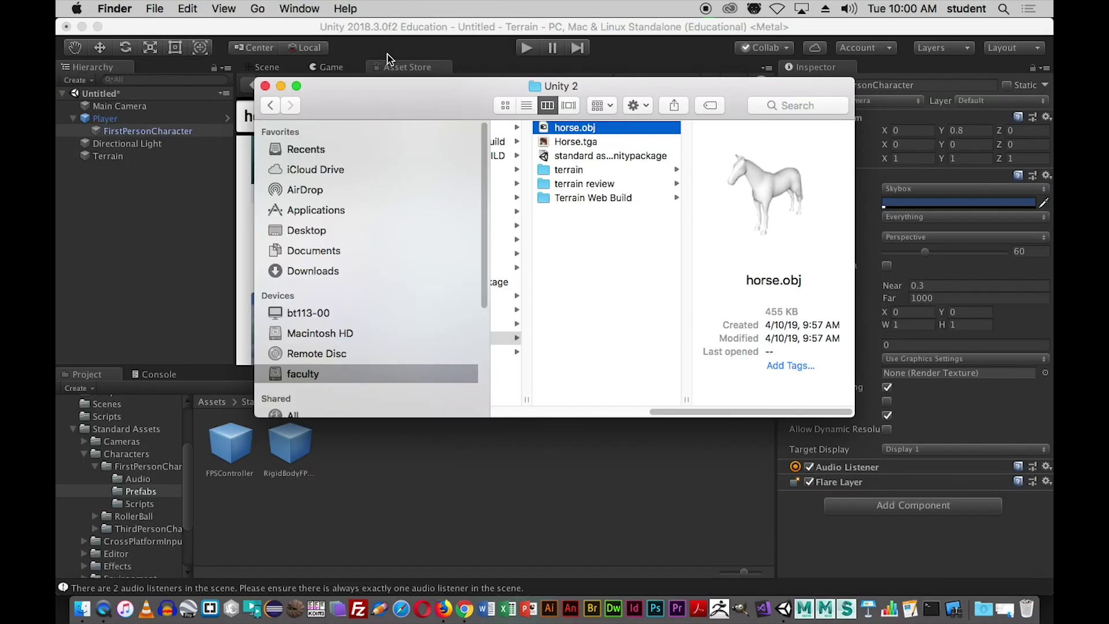
- Create a folder named model in the Unity project's Assets folder and open it
{"action": "left_click_drag", "start_coordinate": [410, 95], "coordinate": [578, 75]}
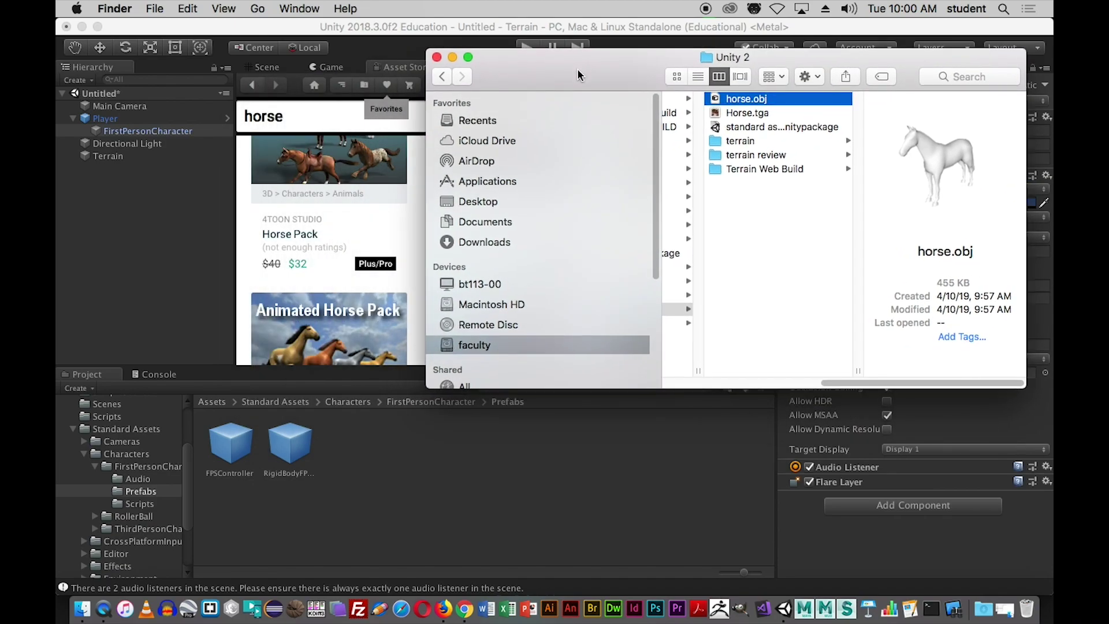
{"action": "left_click", "coordinate": [194, 477]}
{"action": "scroll", "coordinate": [193, 451], "scroll_direction": "up", "scroll_amount": 5}
{"action": "left_click", "coordinate": [92, 464]}
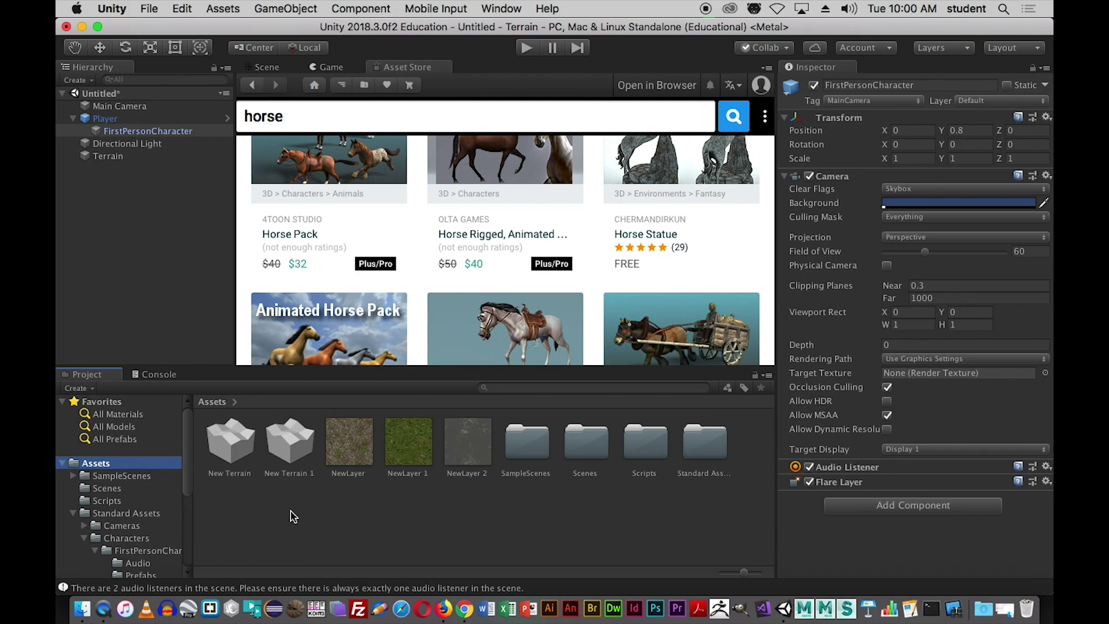
{"action": "right_click", "coordinate": [342, 507]}
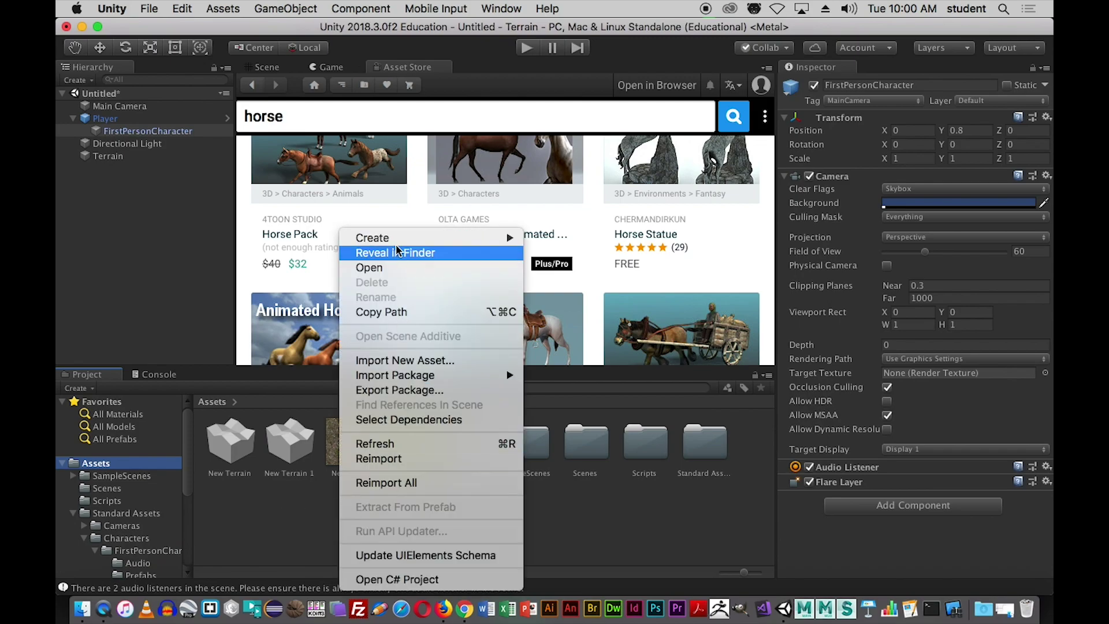
{"action": "mouse_move", "coordinate": [414, 237]}
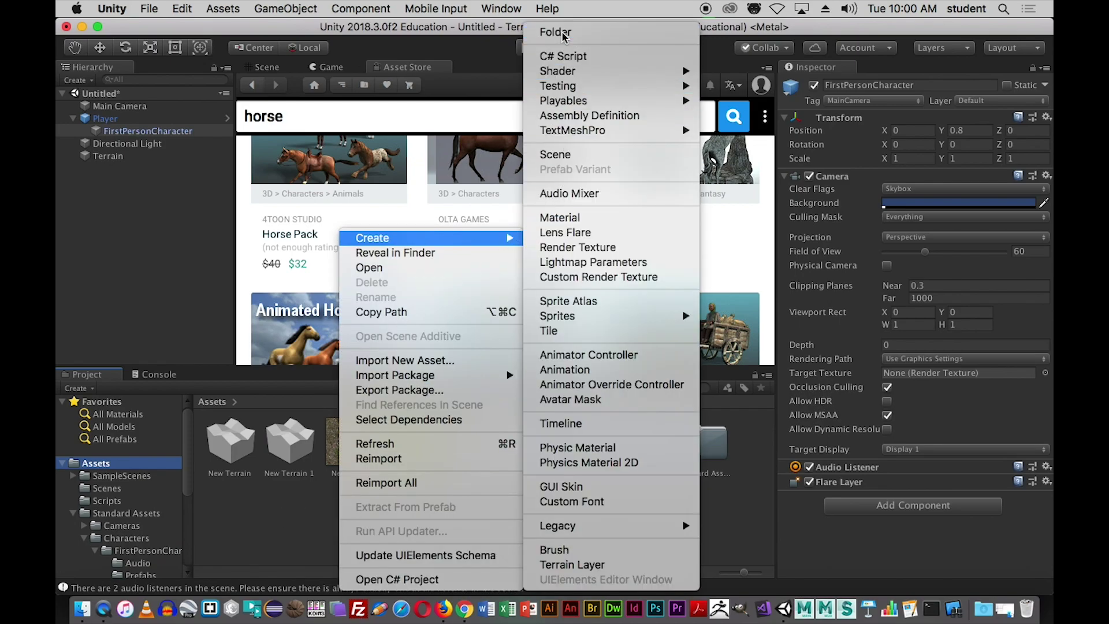
{"action": "left_click", "coordinate": [583, 32]}
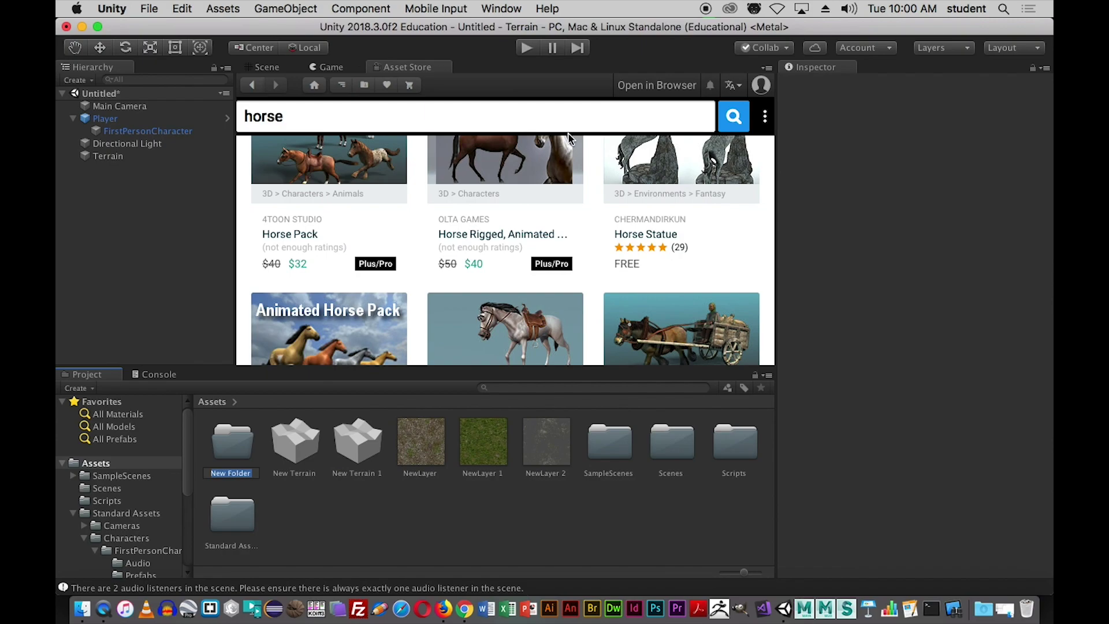
{"action": "type", "text": "model"}
{"action": "key", "text": "Return"}
{"action": "double_click", "coordinate": [234, 444]}
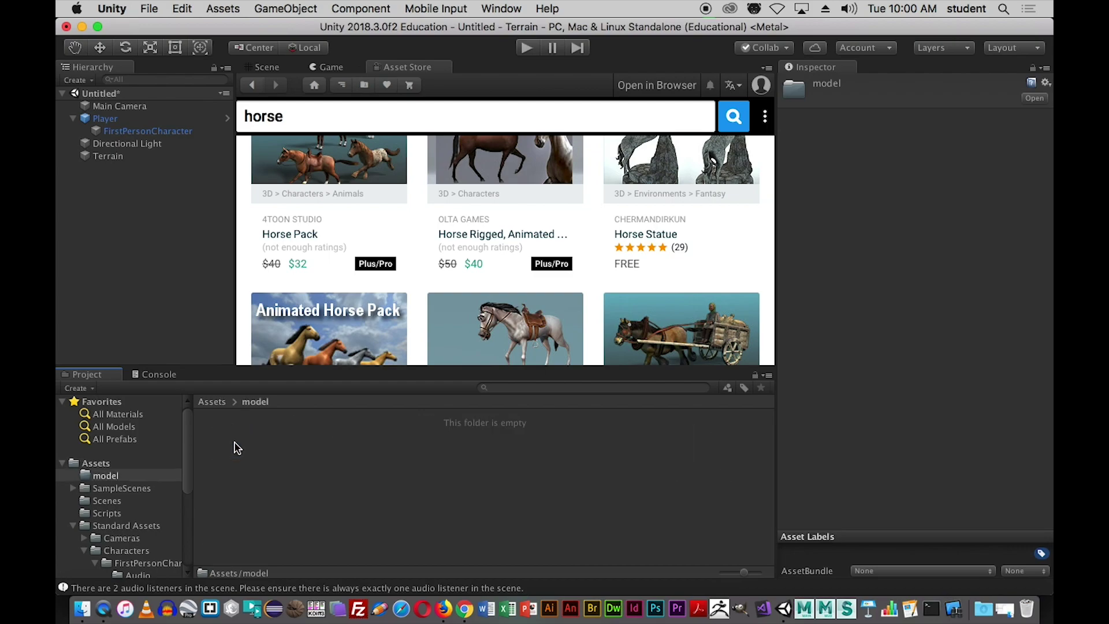
- Import horse.obj and Horse.tga from Finder's Unity 2 folder into the model folder, closing the Finder window
{"action": "key", "text": "super+Tab"}
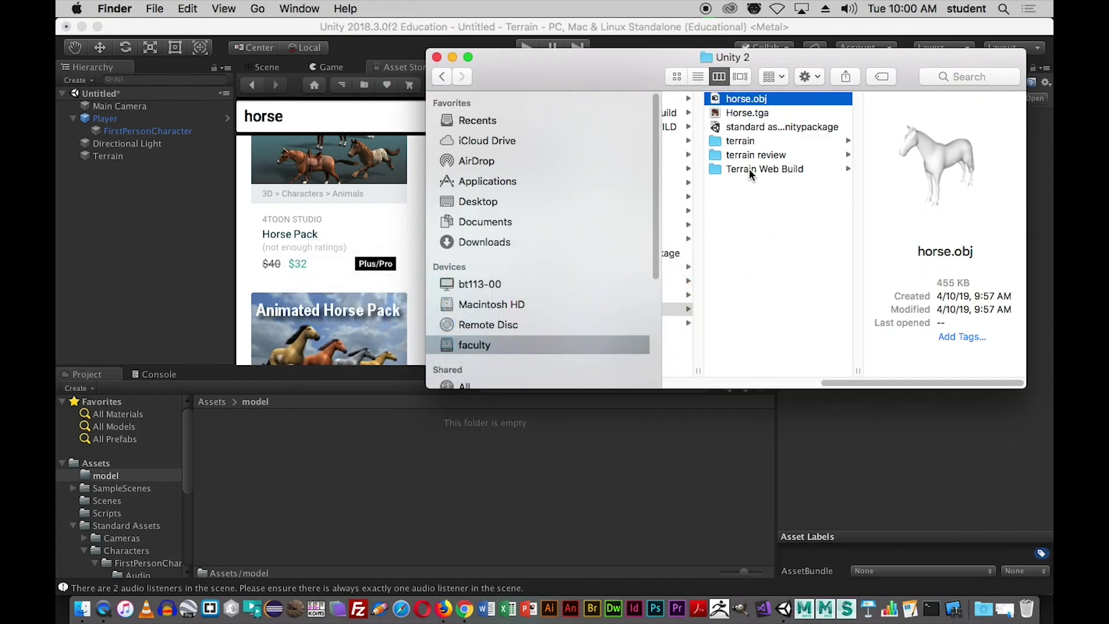
{"action": "left_click", "coordinate": [720, 114], "text": "shift"}
{"action": "left_click_drag", "start_coordinate": [716, 103], "coordinate": [275, 460]}
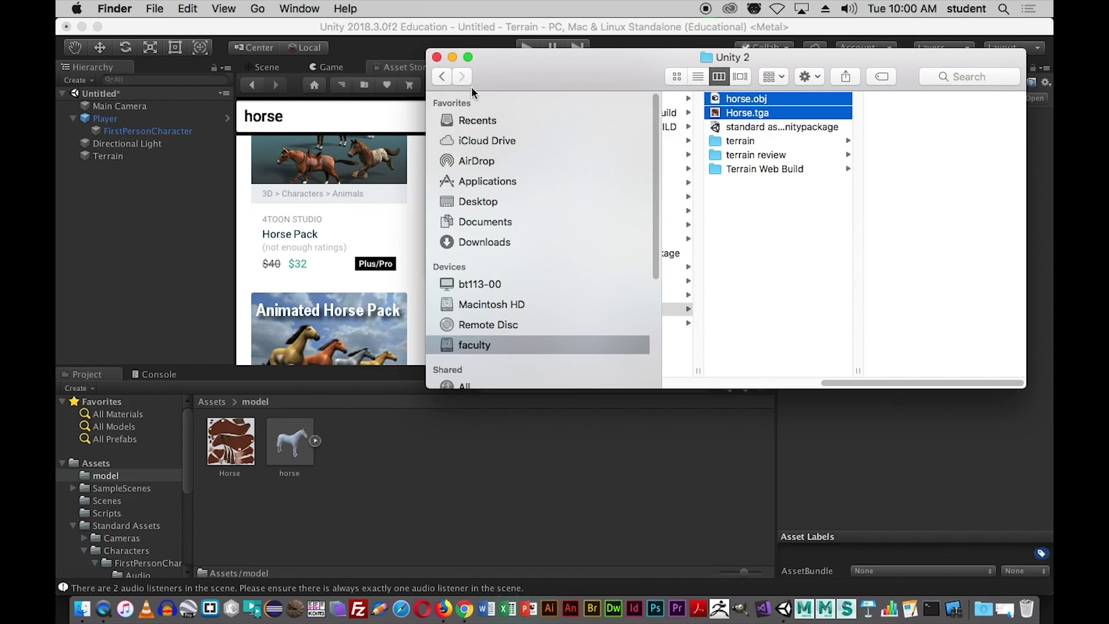
{"action": "left_click", "coordinate": [436, 57]}
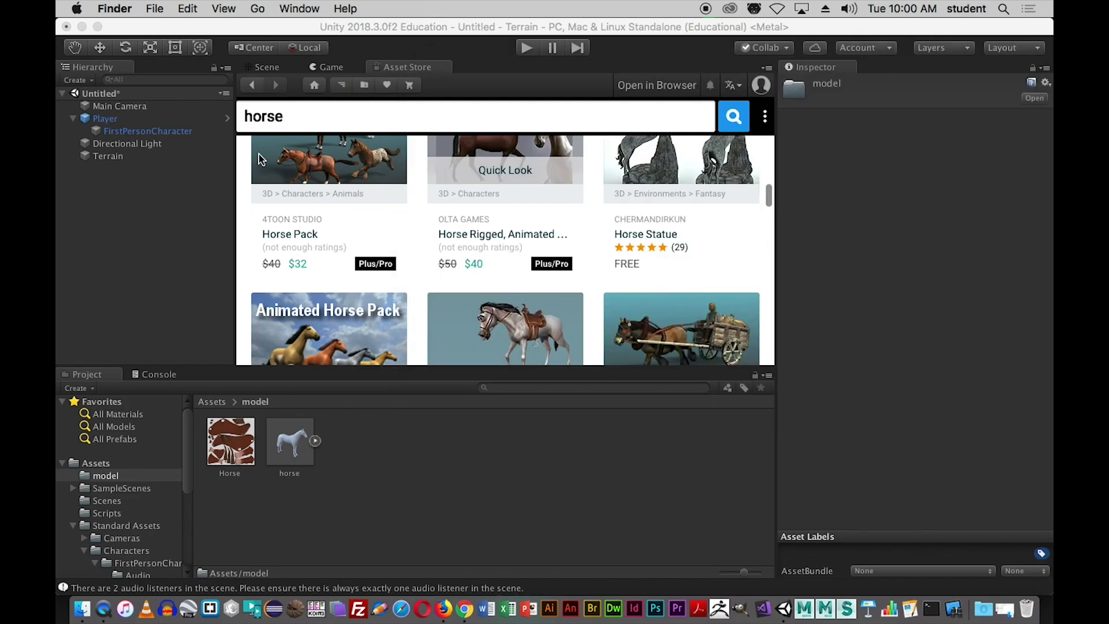
- Show the terrain in the Scene view and place the imported horse model on it
{"action": "left_click", "coordinate": [267, 68]}
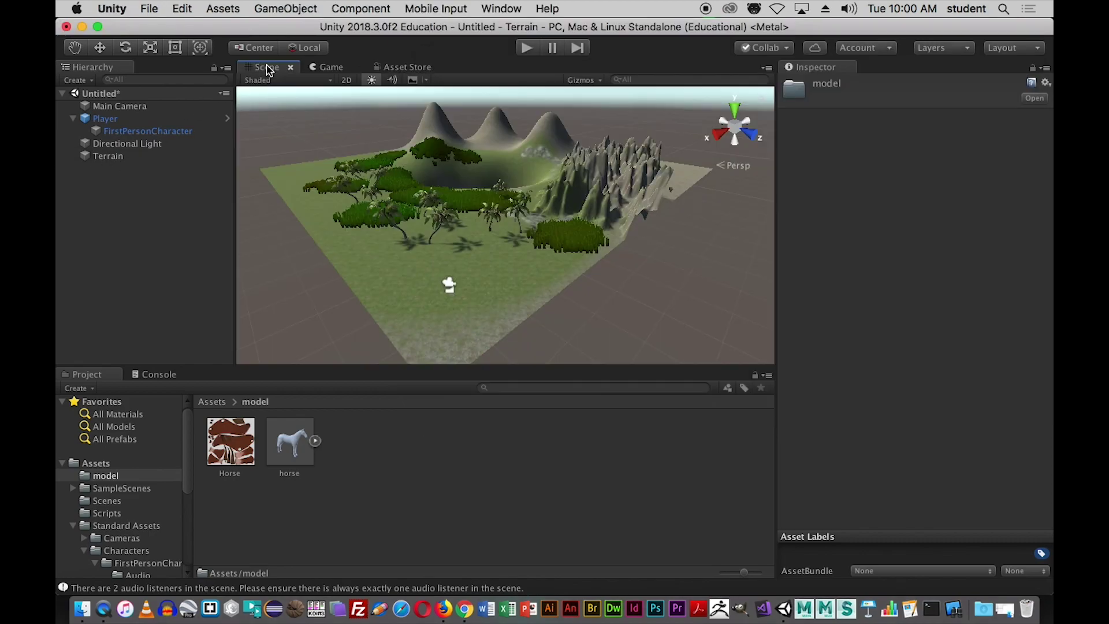
{"action": "left_click", "coordinate": [289, 452]}
{"action": "left_click_drag", "start_coordinate": [287, 445], "coordinate": [467, 301]}
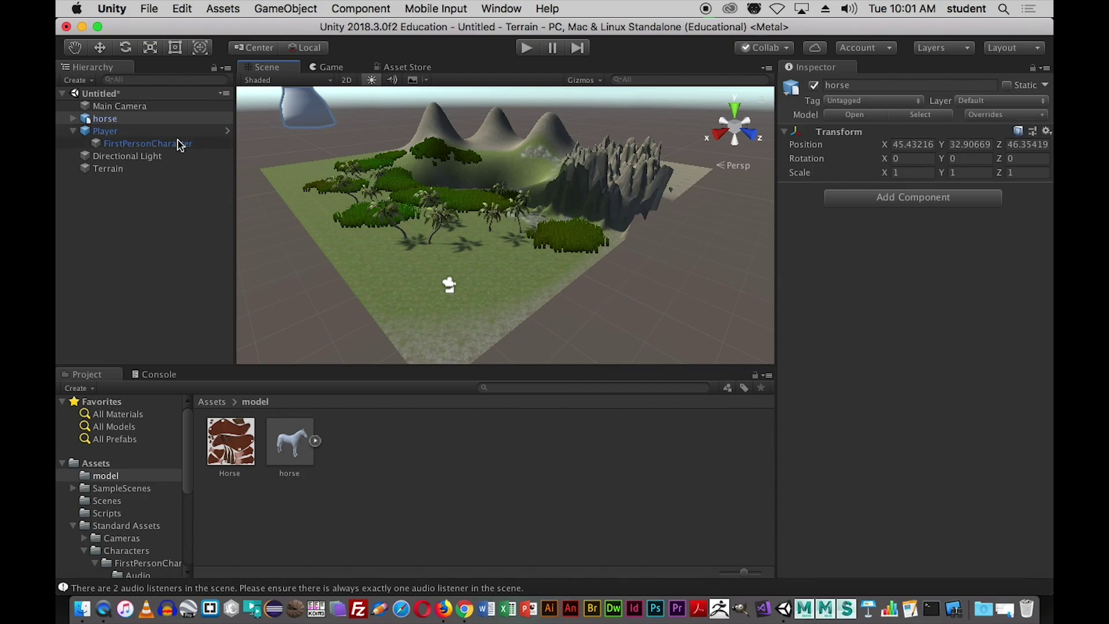
- Try scaling the horse to 0.1 on the X, Y and Z axes
{"action": "left_click", "coordinate": [908, 172]}
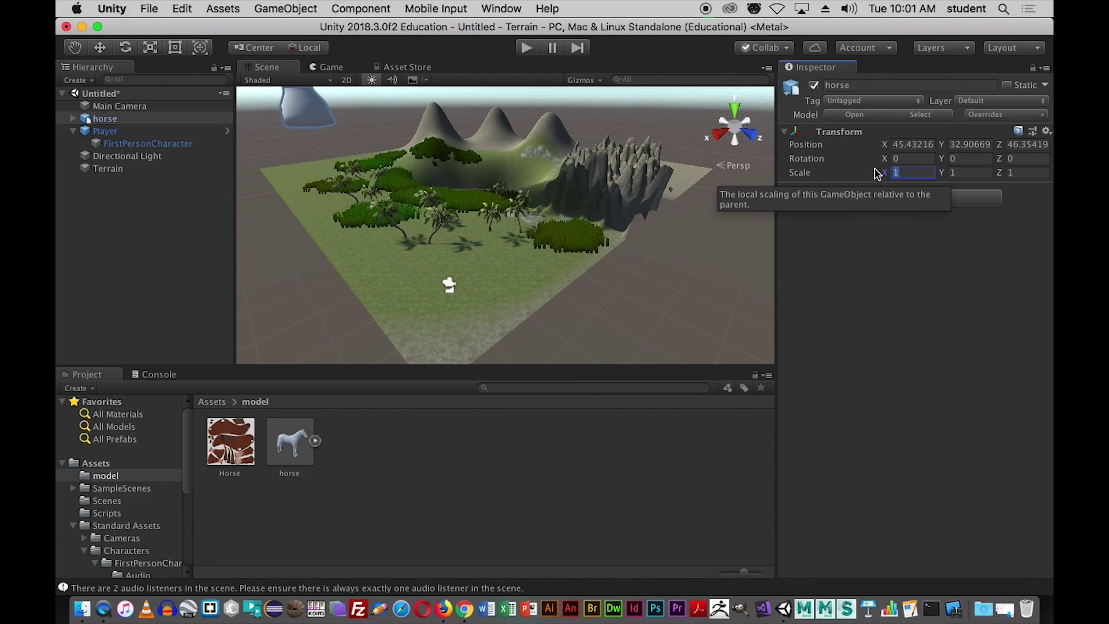
{"action": "type", "text": "0.1"}
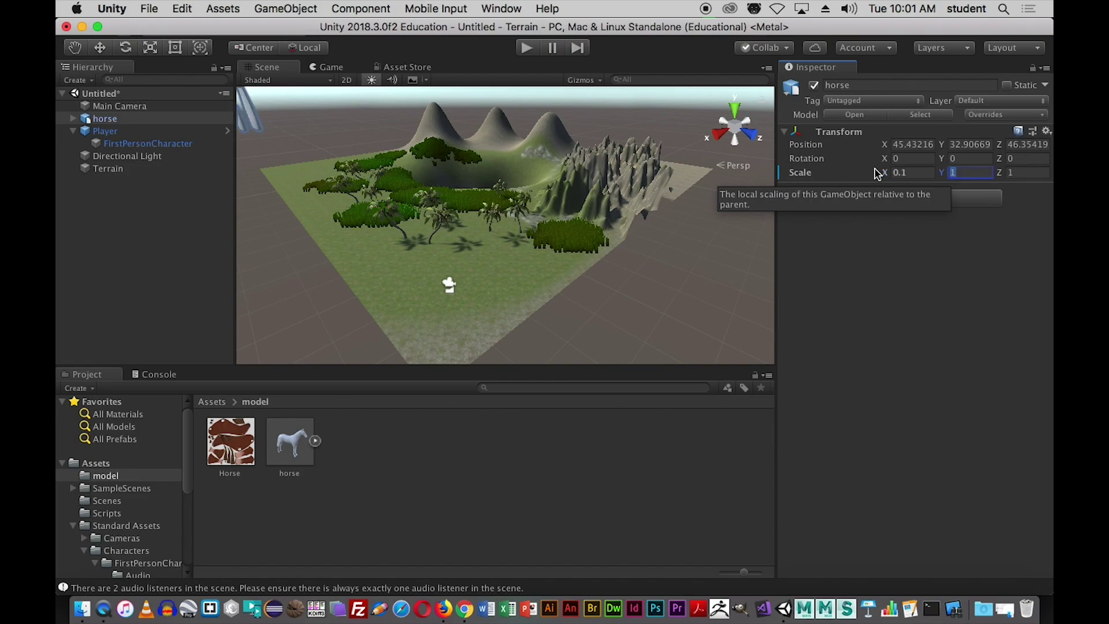
{"action": "key", "text": "Tab"}
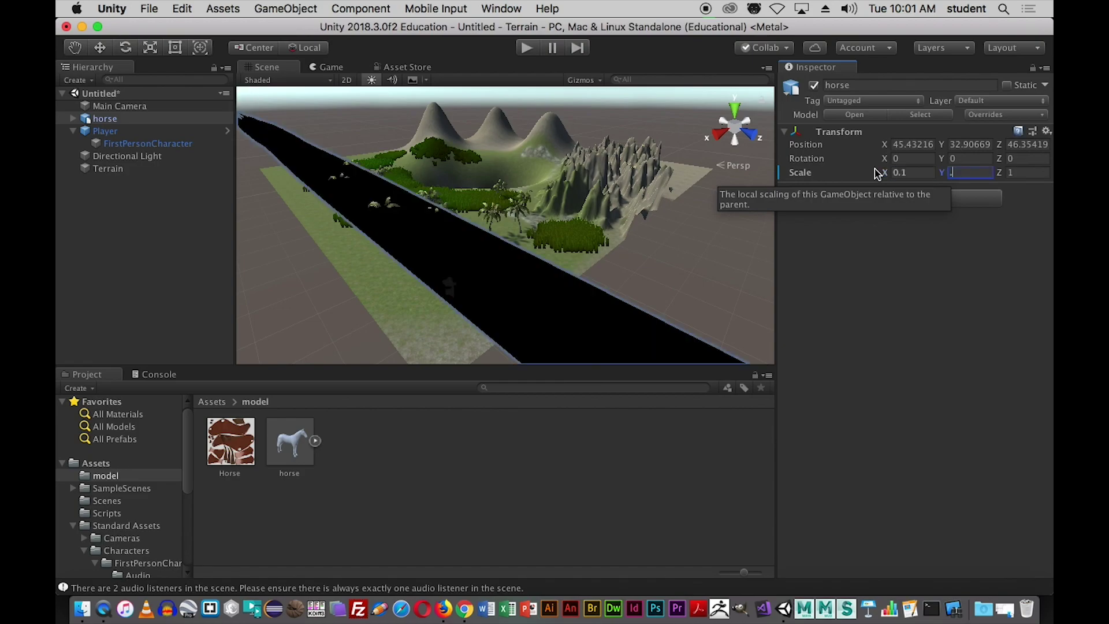
{"action": "type", "text": "0.1"}
{"action": "key", "text": "Tab"}
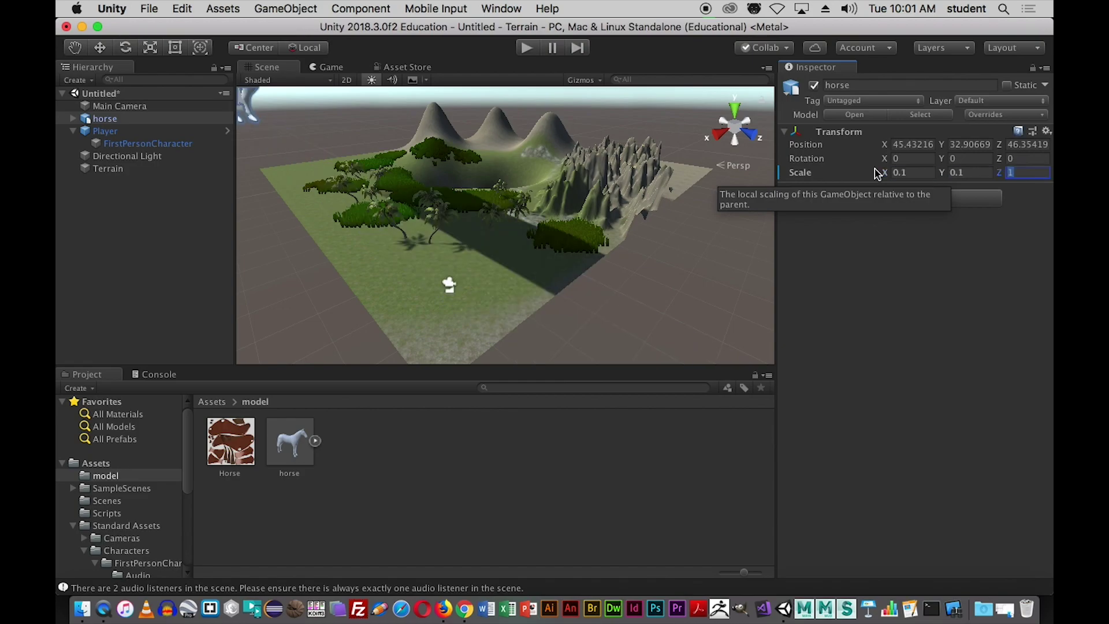
{"action": "type", "text": ".1"}
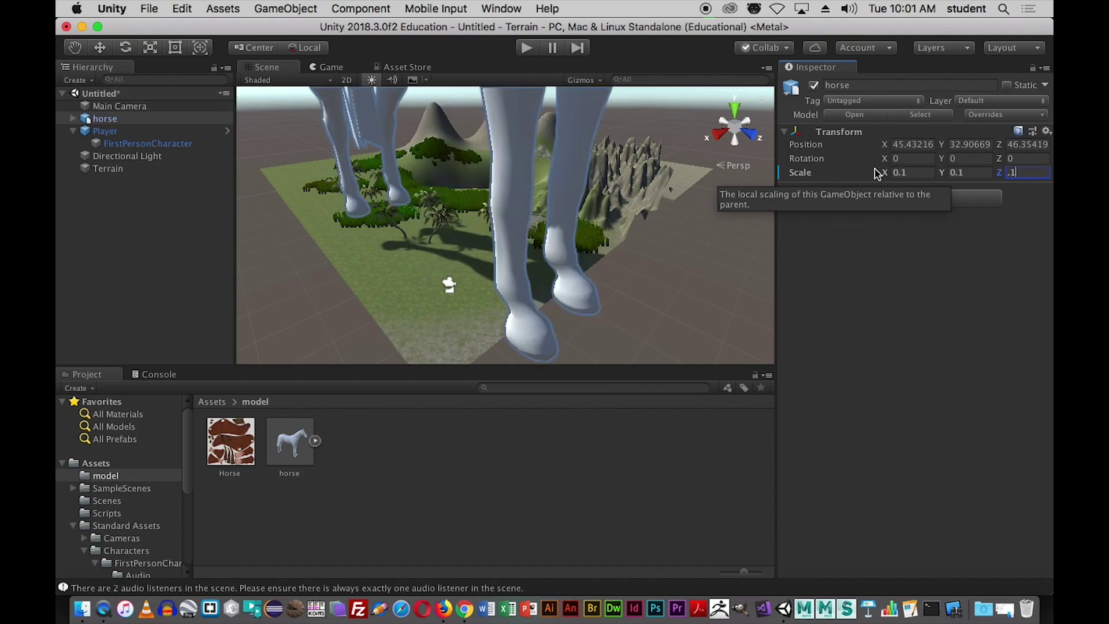
- Try a horse scale of 0.25 on all three axes
{"action": "left_click", "coordinate": [909, 173]}
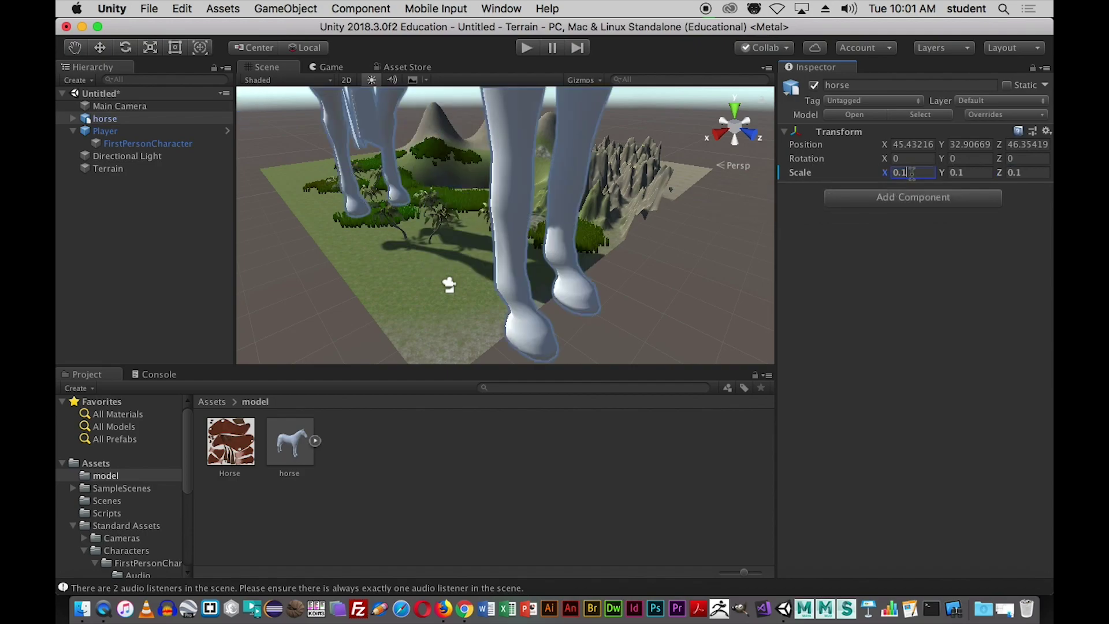
{"action": "key", "text": "BackSpace"}
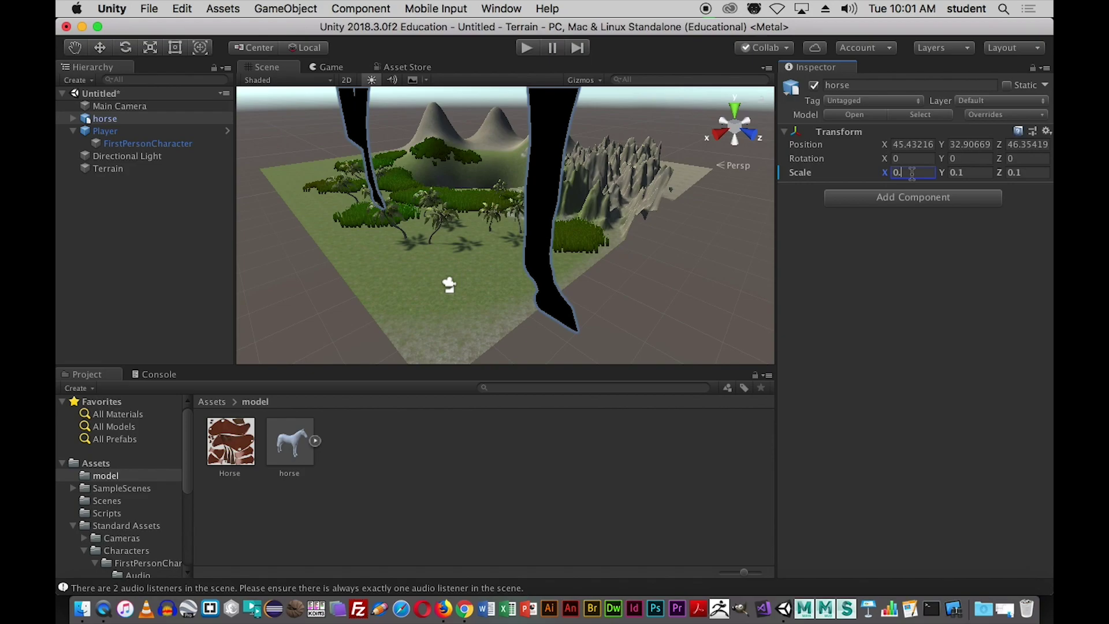
{"action": "type", "text": "25"}
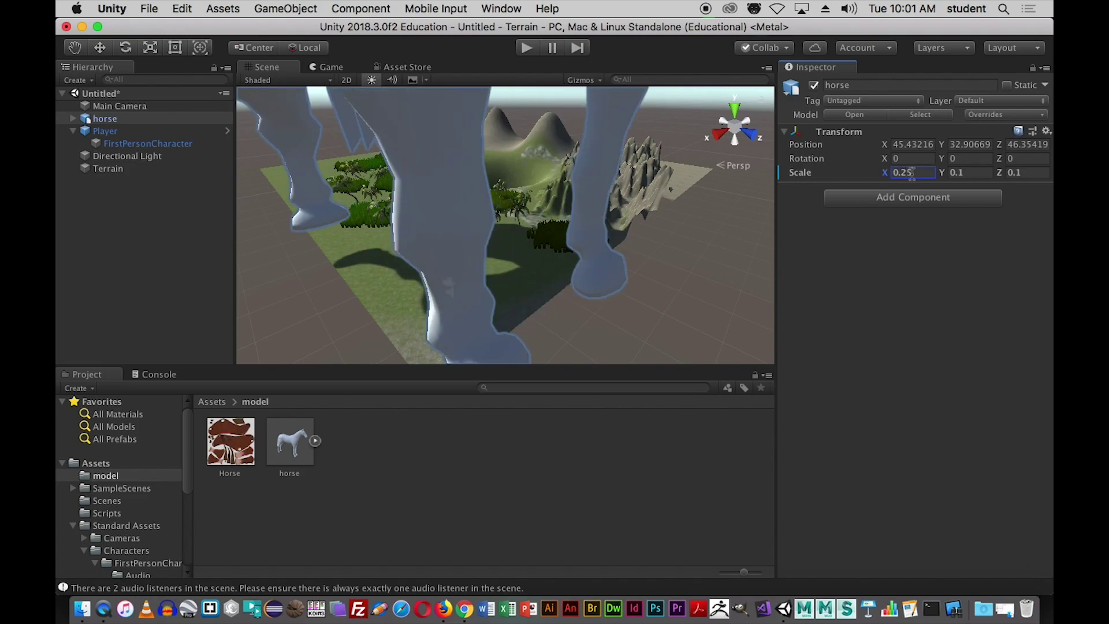
{"action": "key", "text": "Tab"}
{"action": "type", "text": "."}
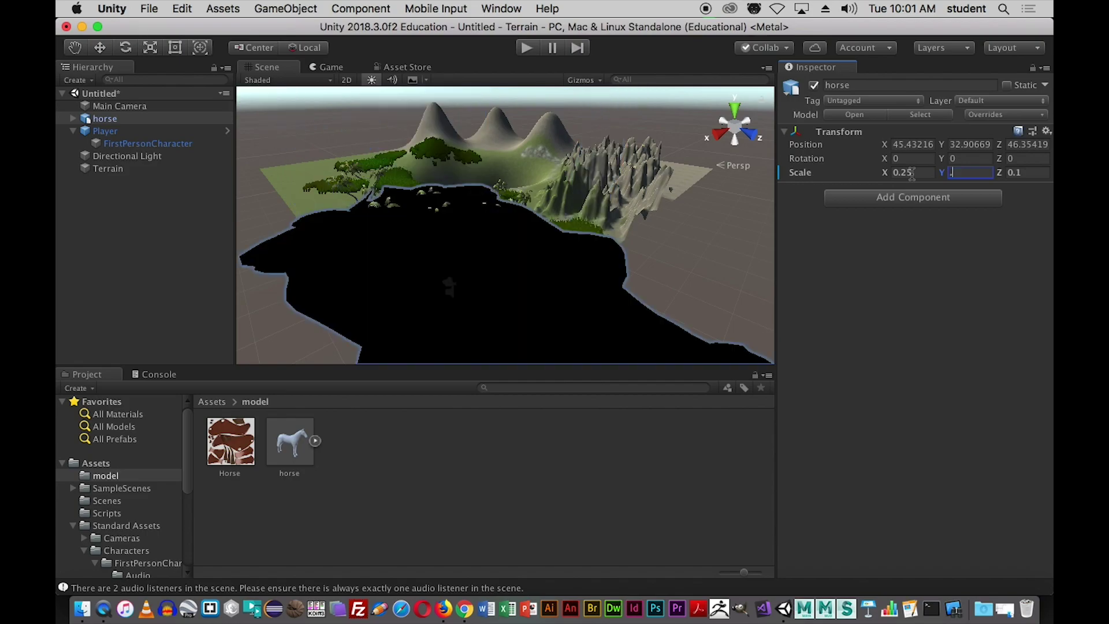
{"action": "type", "text": "25"}
{"action": "key", "text": "Tab"}
{"action": "type", "text": "."}
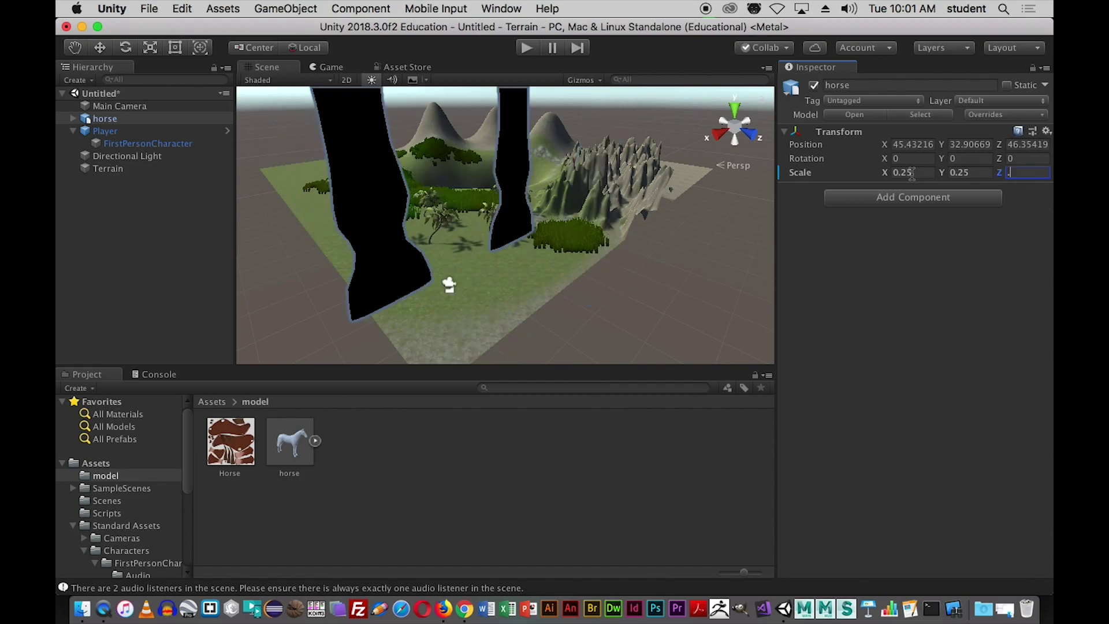
{"action": "type", "text": "25"}
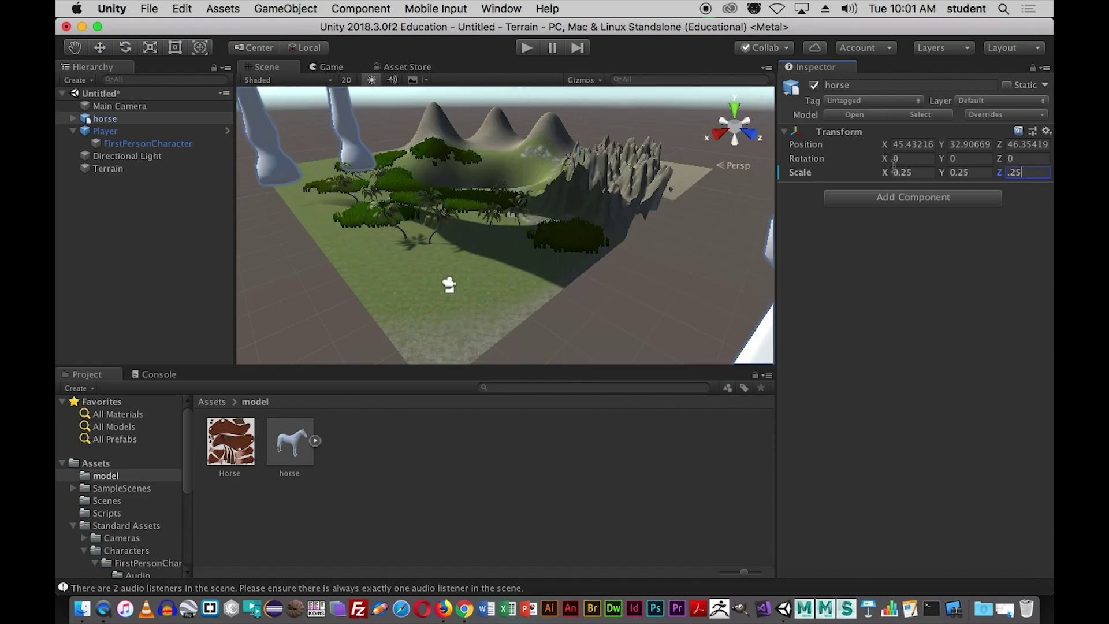
- Set the horse's scale to 0.01 on X, Y and Z
{"action": "left_click", "coordinate": [930, 173]}
{"action": "left_click", "coordinate": [903, 173]}
{"action": "double_click", "coordinate": [917, 176]}
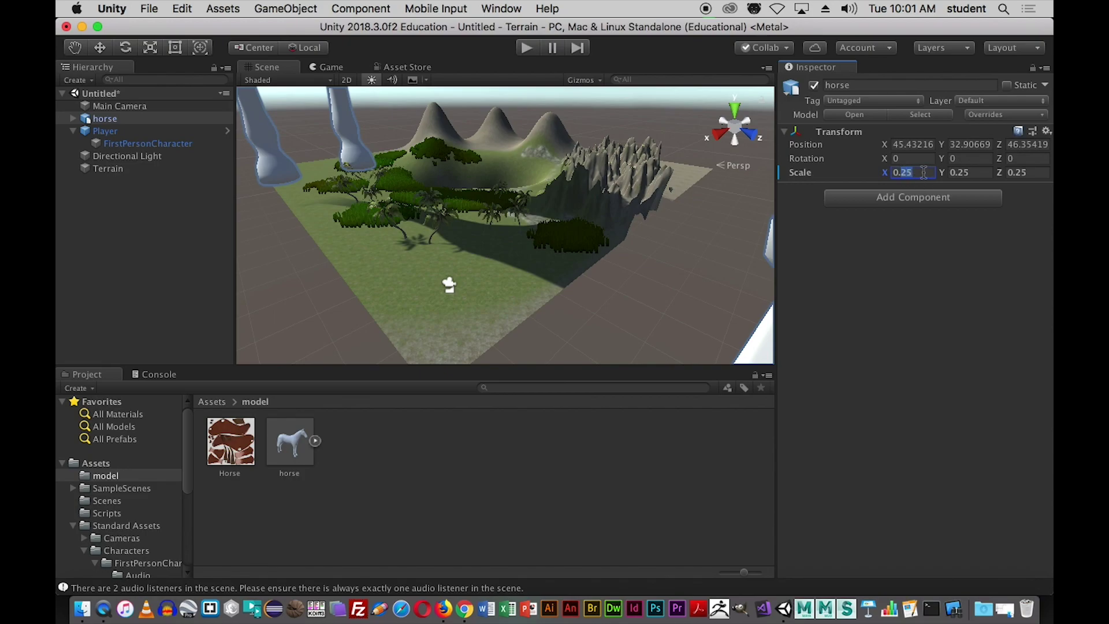
{"action": "type", "text": ".01"}
{"action": "key", "text": "Tab"}
{"action": "type", "text": ".01"}
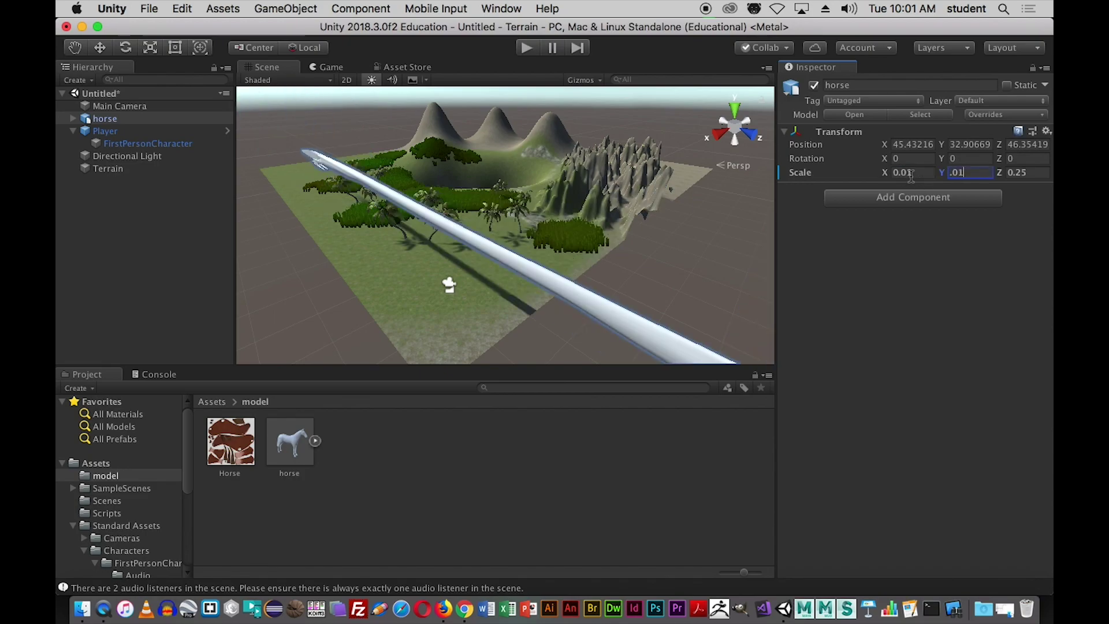
{"action": "key", "text": "Tab"}
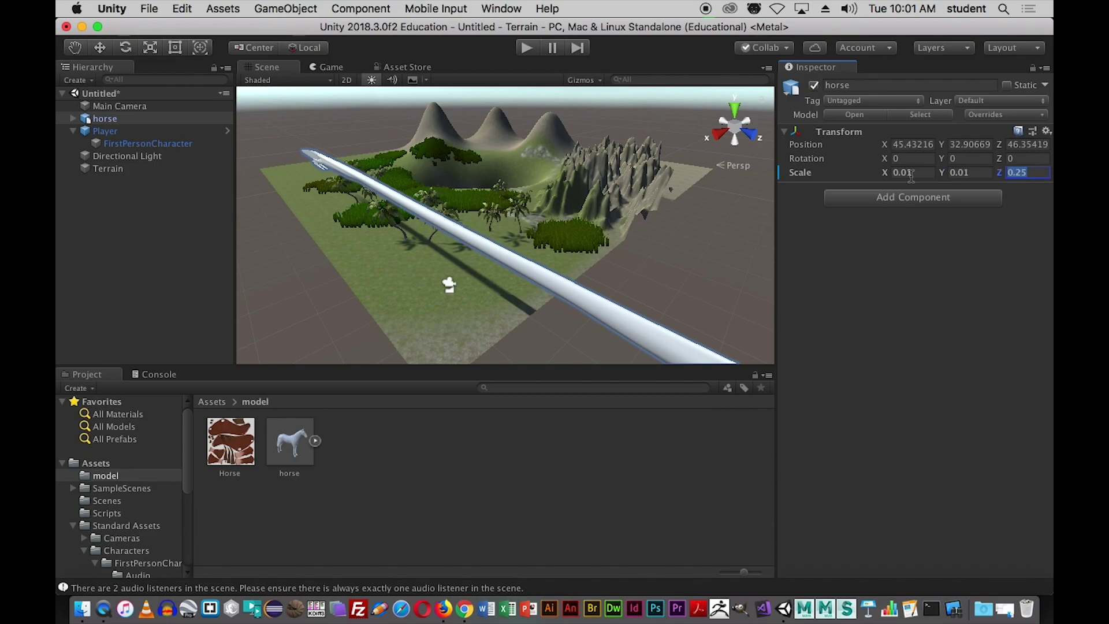
{"action": "type", "text": ".01"}
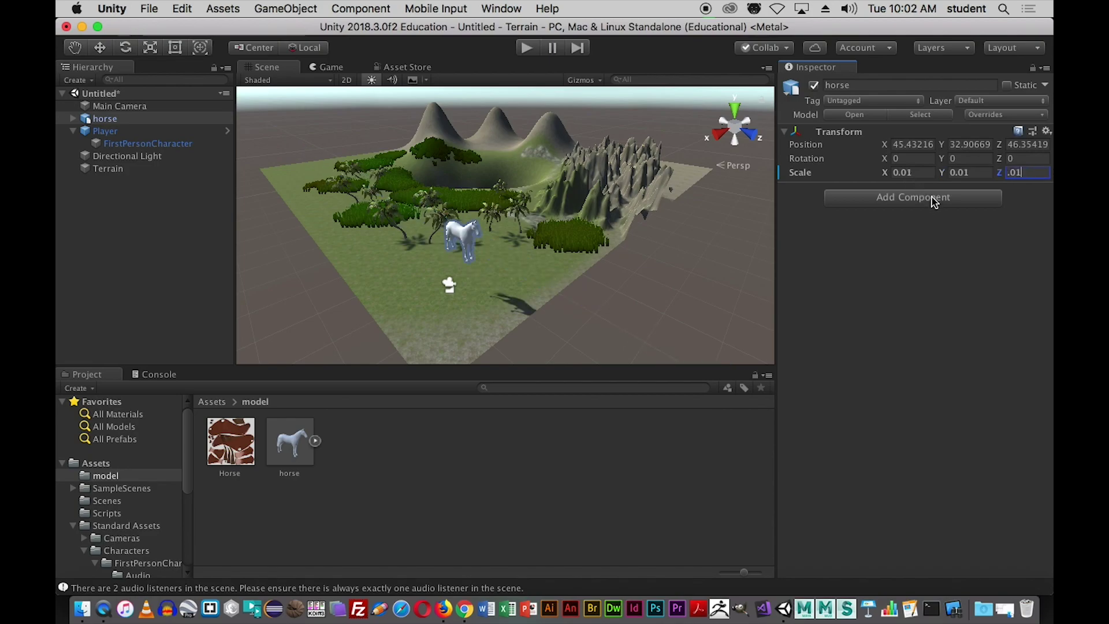
- Expand the horse in the Hierarchy and apply the Horse texture to its child mesh
{"action": "left_click", "coordinate": [424, 279]}
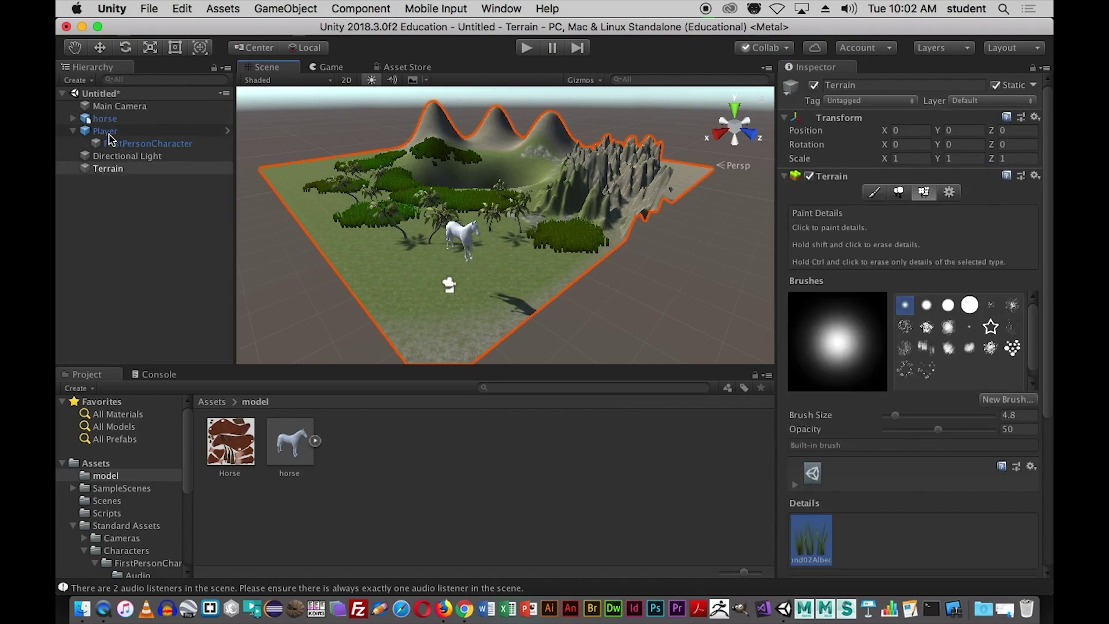
{"action": "left_click", "coordinate": [73, 119]}
{"action": "left_click_drag", "start_coordinate": [233, 457], "coordinate": [115, 132]}
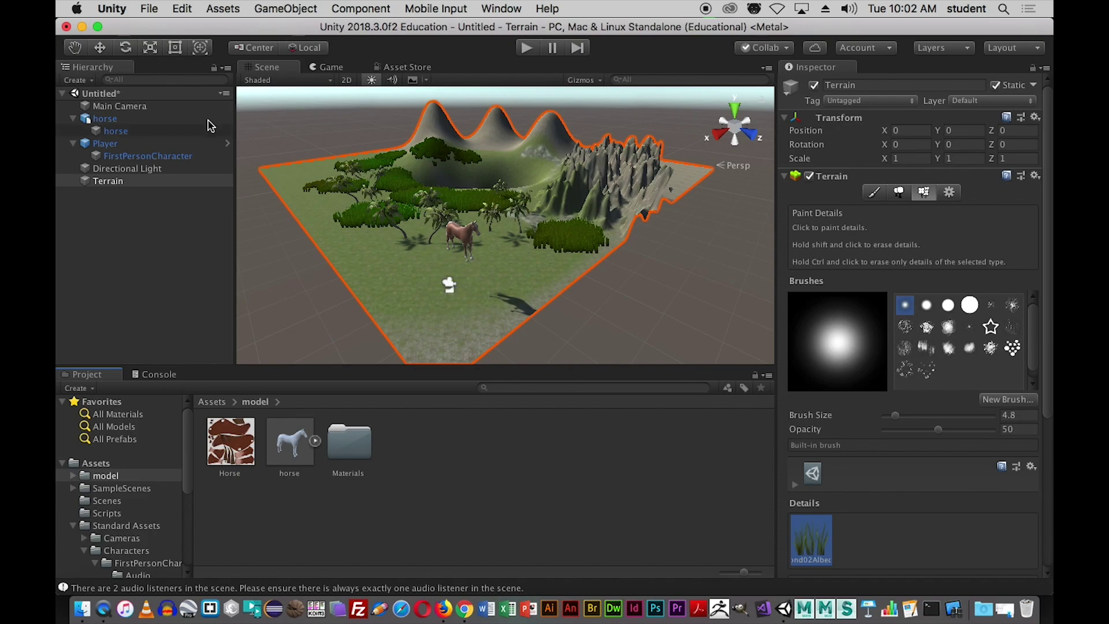
- Move the horse down to the ground near the palms, at about X 41, Y 30, Z 42
{"action": "left_click", "coordinate": [100, 48]}
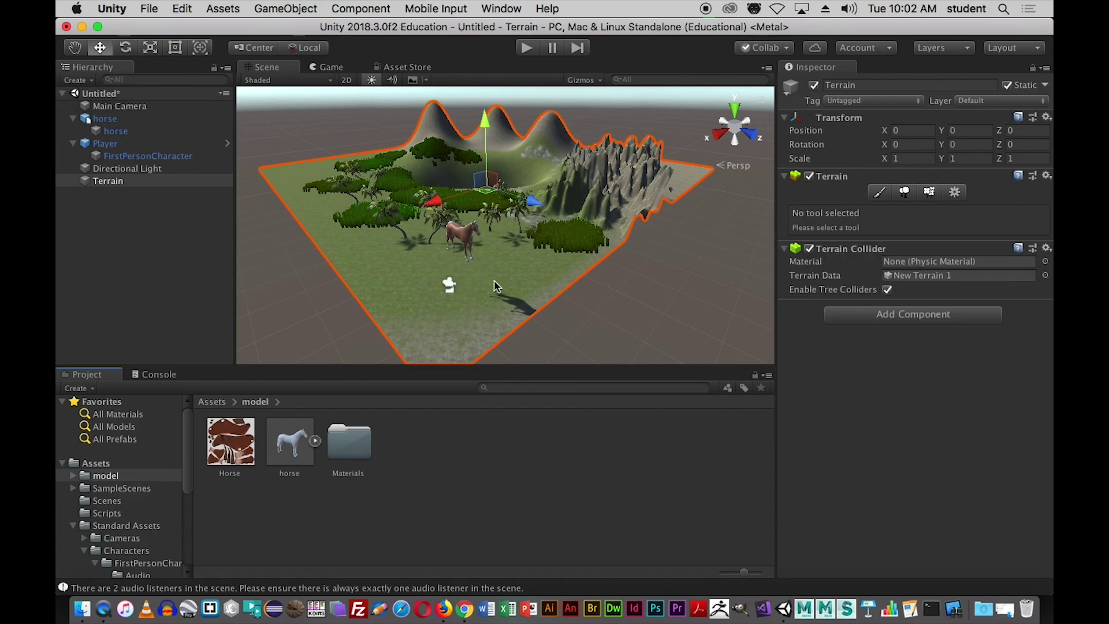
{"action": "left_click", "coordinate": [104, 126]}
{"action": "left_click_drag", "start_coordinate": [458, 195], "coordinate": [459, 242]}
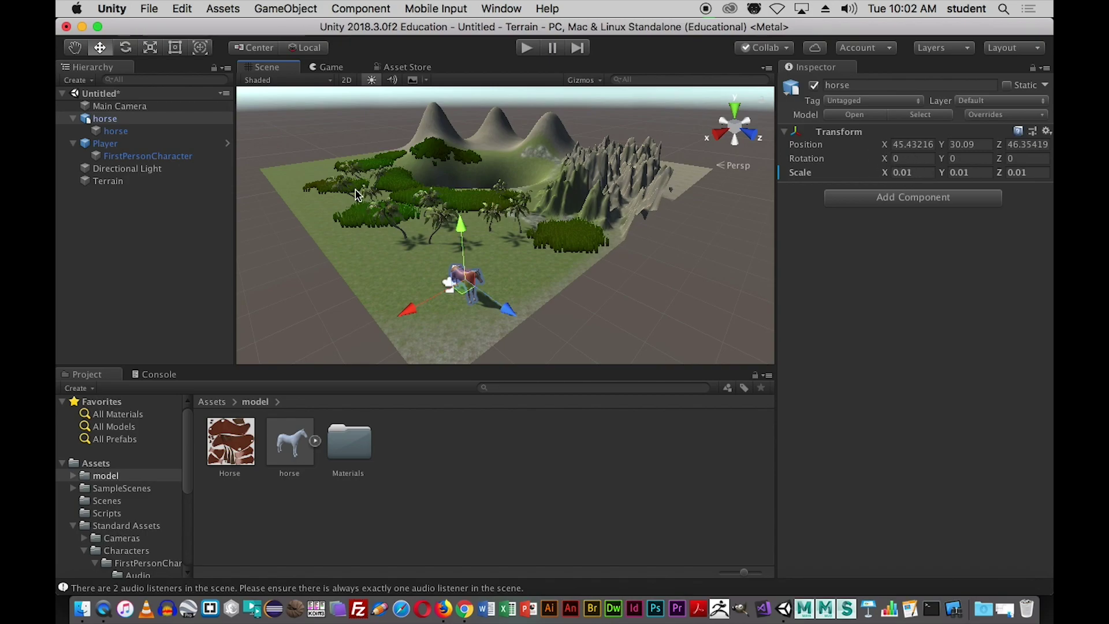
{"action": "left_click_drag", "start_coordinate": [463, 290], "coordinate": [476, 240]}
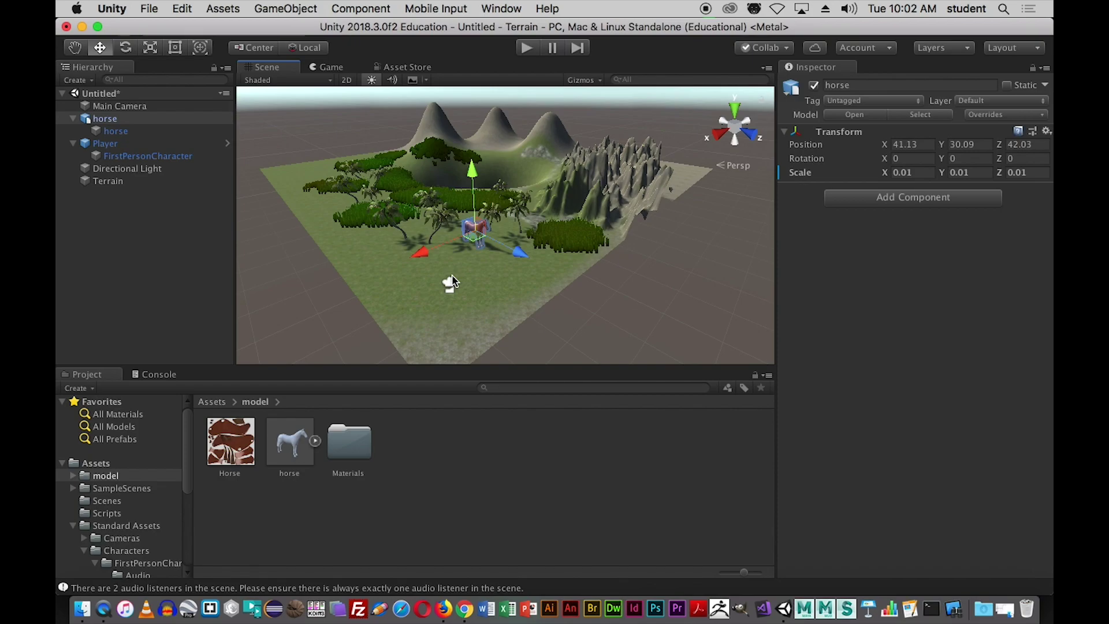
- Play the scene to check the first-person view of the terrain, and stop it
{"action": "key", "text": "super+p"}
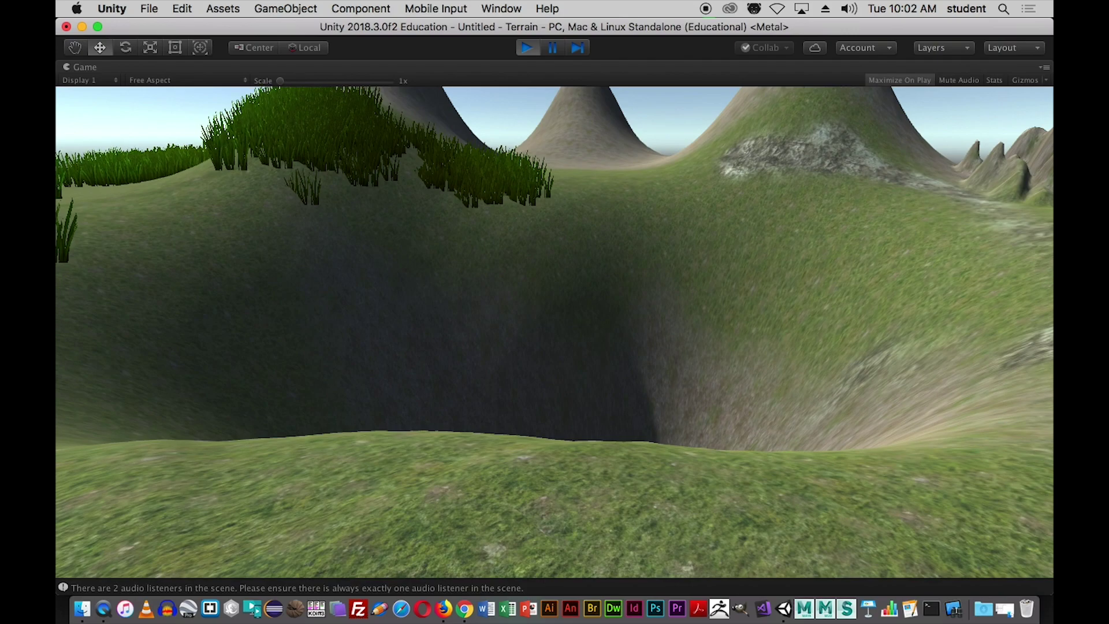
{"action": "key", "text": "Escape"}
{"action": "key", "text": "super+p"}
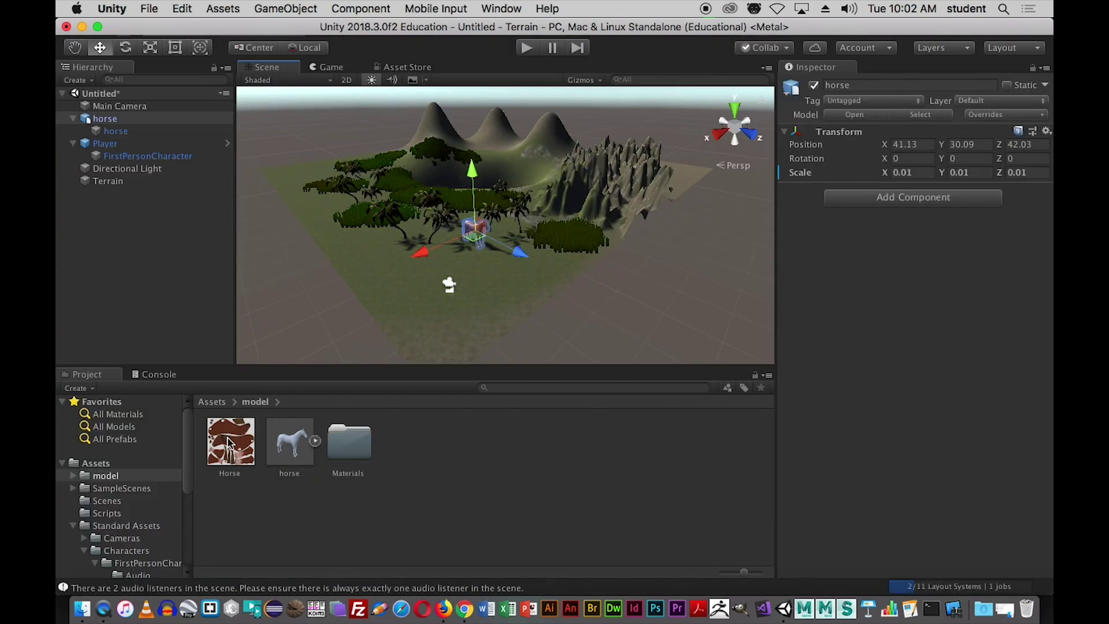
- Open the Prefabs folder under Standard Assets > Environment > Water > Water and show its contents as a list
{"action": "left_click_drag", "start_coordinate": [187, 449], "coordinate": [188, 481]}
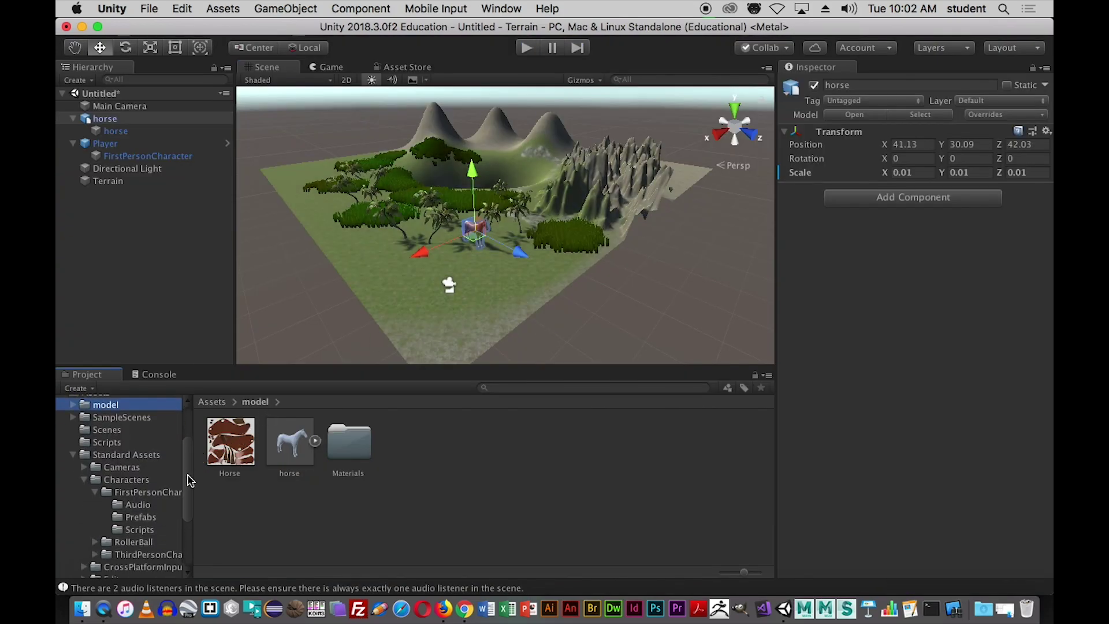
{"action": "left_click_drag", "start_coordinate": [187, 488], "coordinate": [187, 525]}
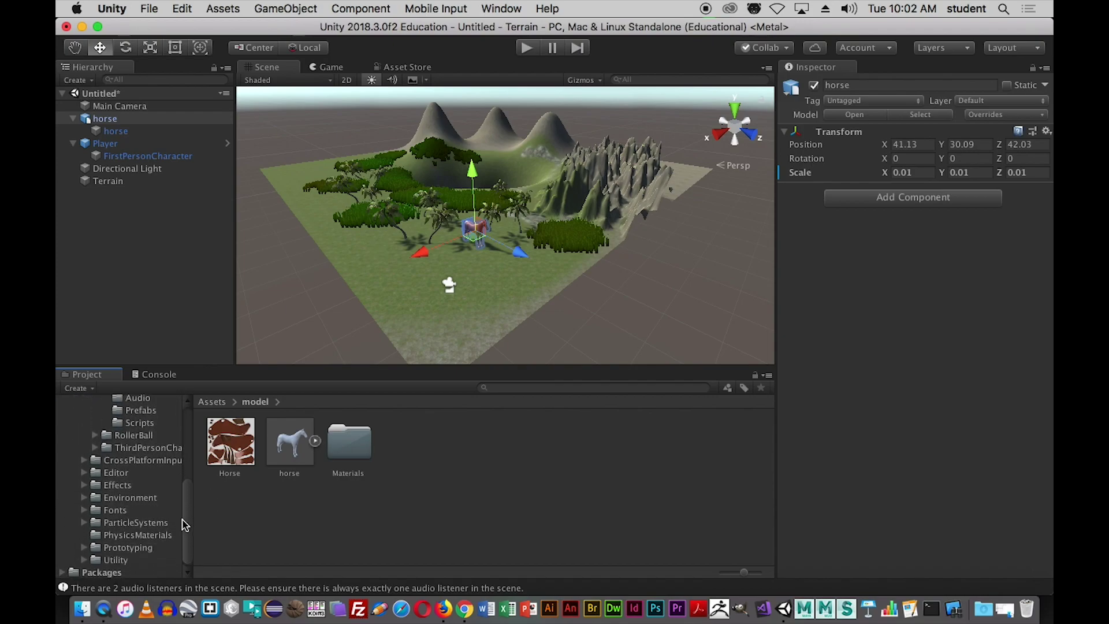
{"action": "left_click", "coordinate": [84, 497]}
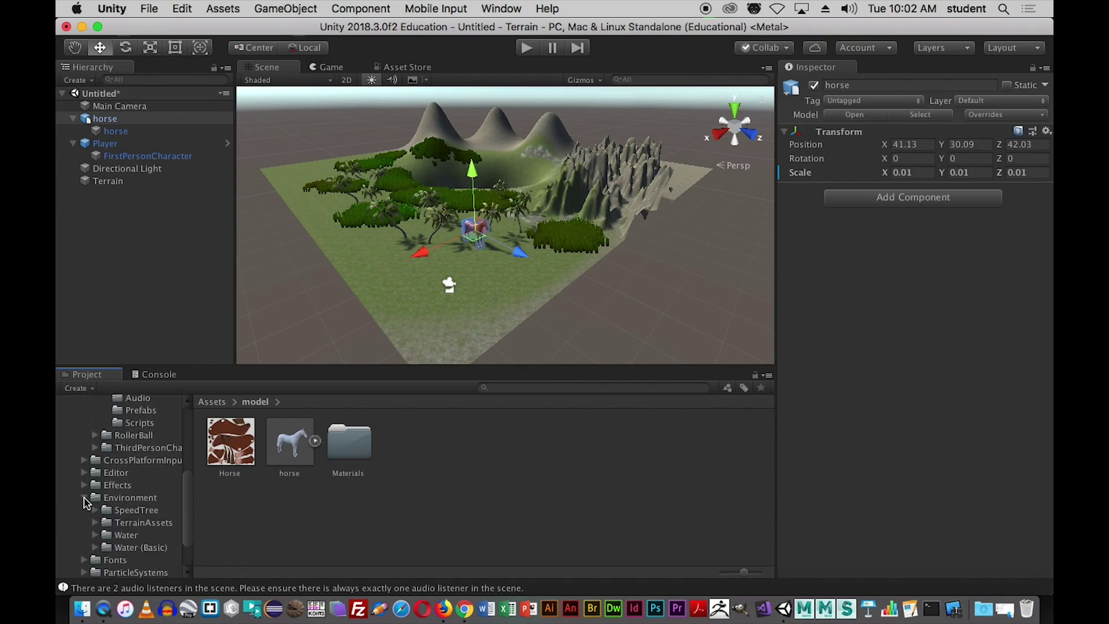
{"action": "left_click_drag", "start_coordinate": [188, 492], "coordinate": [186, 509]}
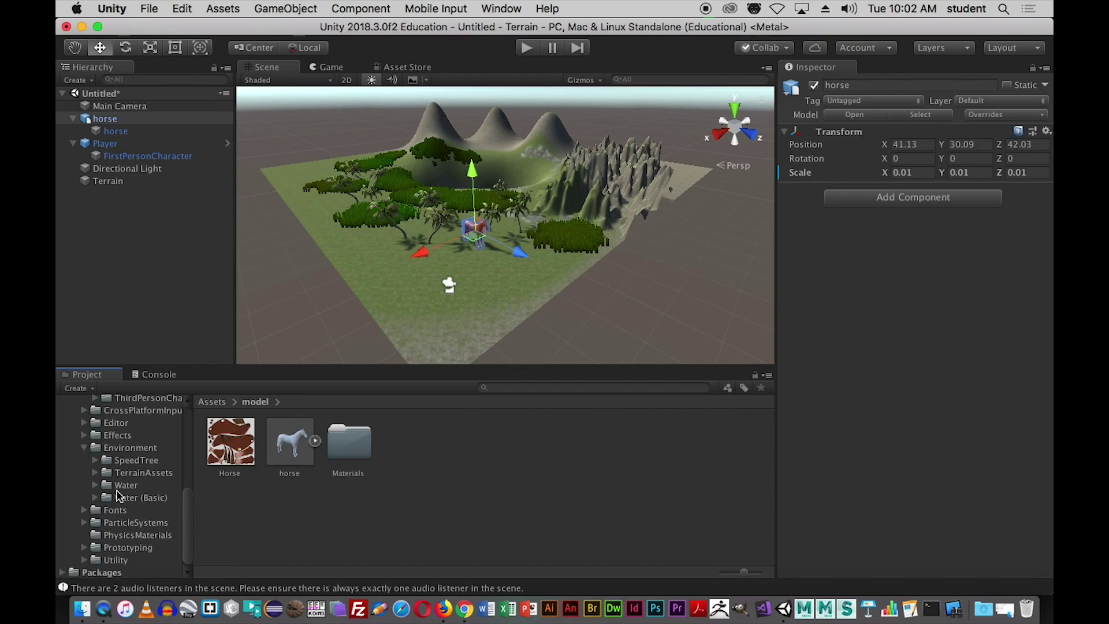
{"action": "left_click", "coordinate": [115, 487]}
{"action": "left_click", "coordinate": [94, 485]}
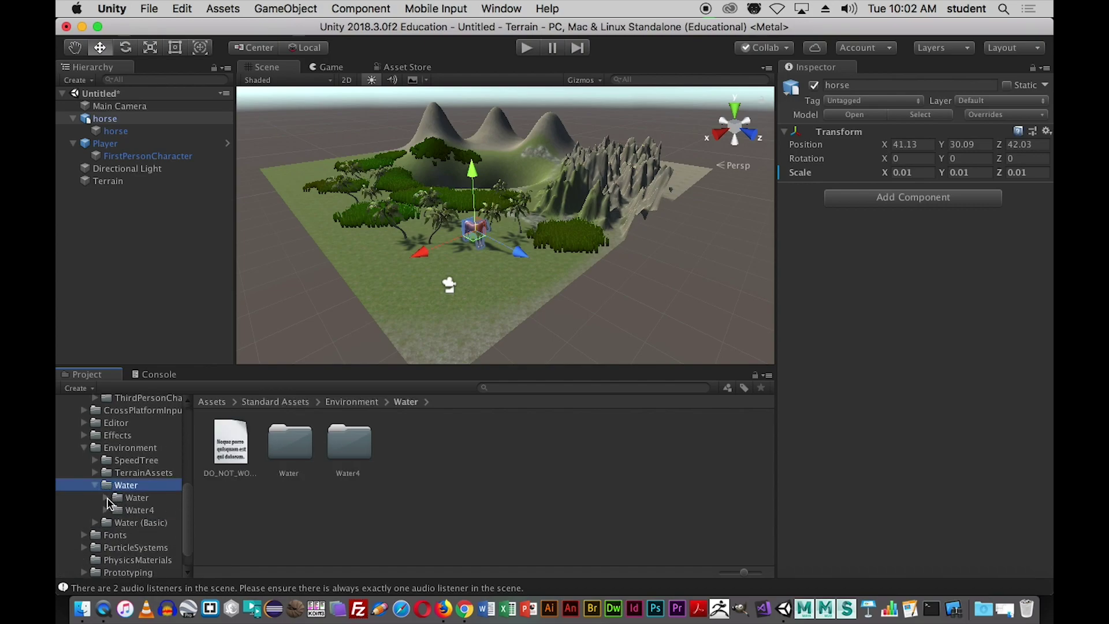
{"action": "left_click", "coordinate": [106, 498]}
{"action": "left_click", "coordinate": [127, 497]}
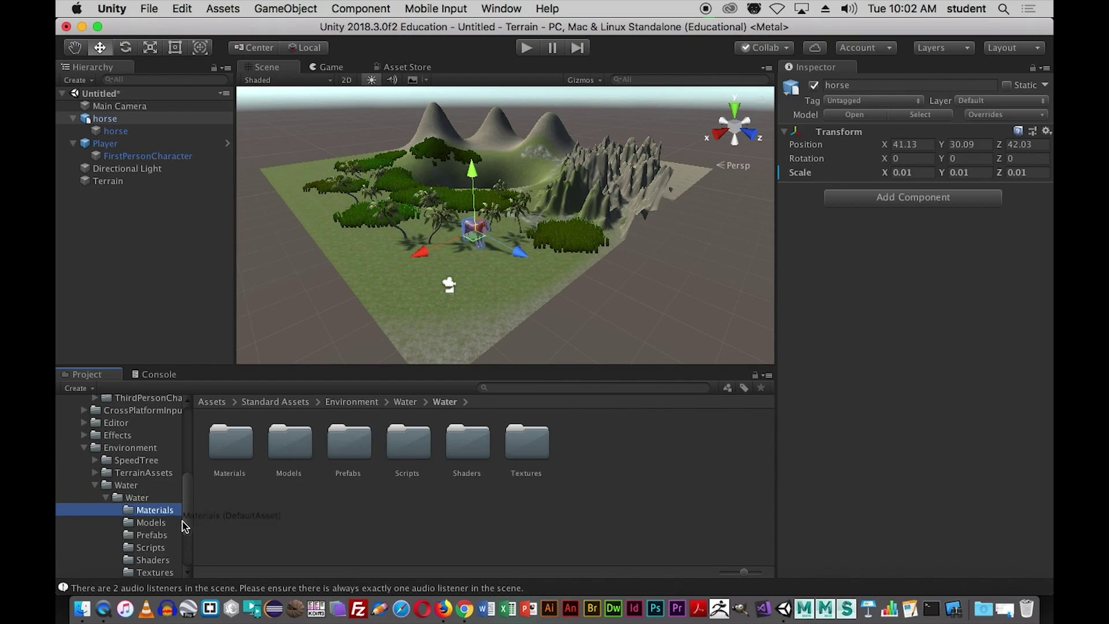
{"action": "left_click", "coordinate": [145, 535]}
{"action": "left_click", "coordinate": [229, 456]}
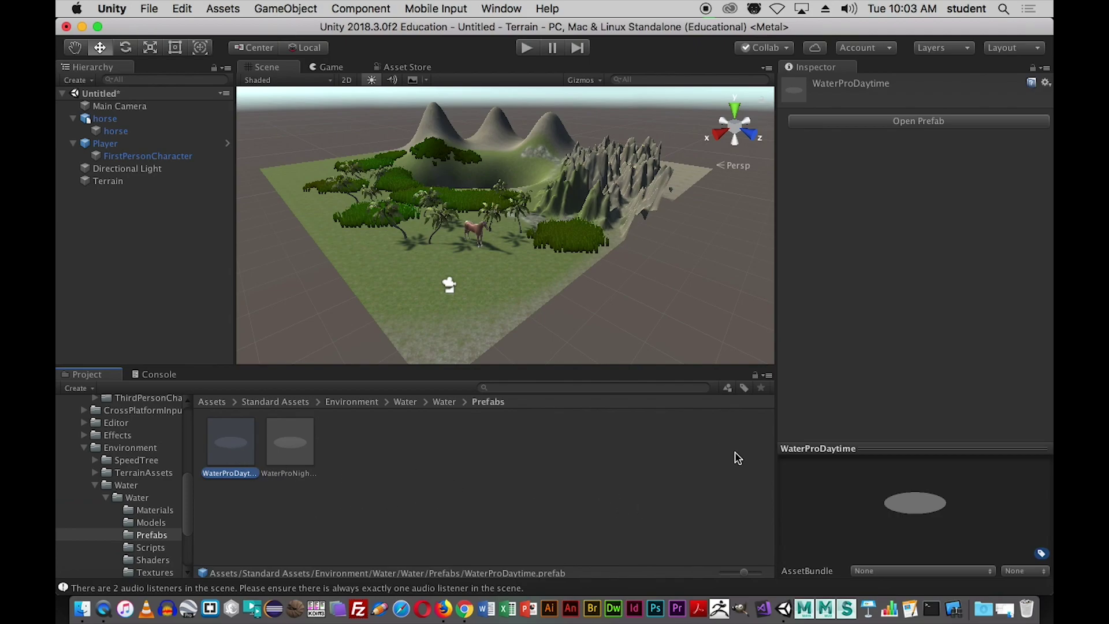
{"action": "left_click_drag", "start_coordinate": [743, 573], "coordinate": [708, 579]}
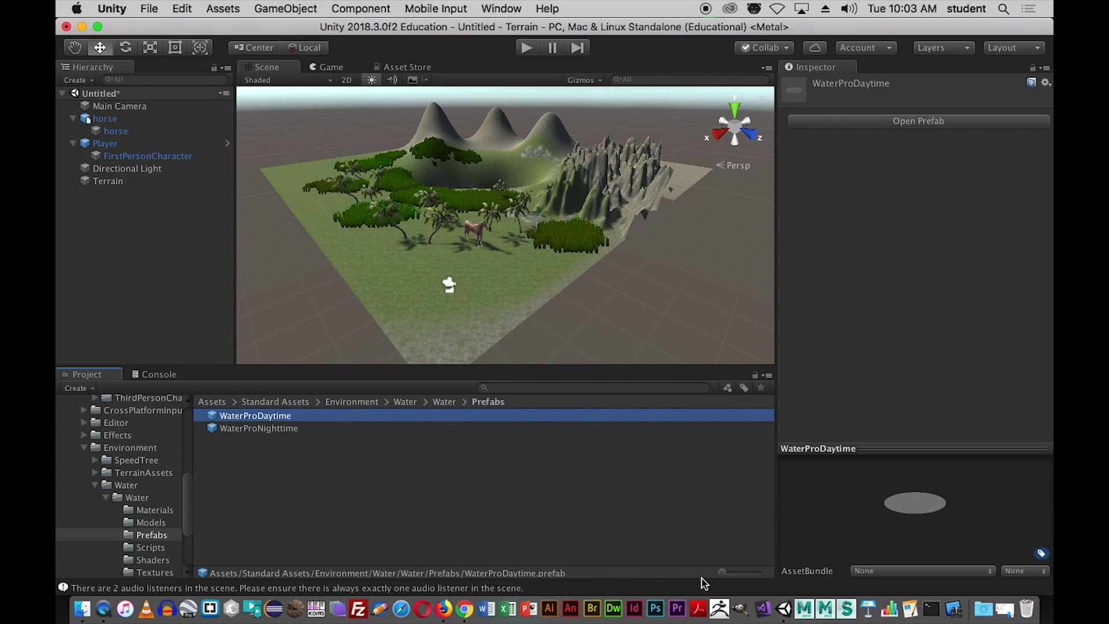
- Place the WaterProDaytime prefab in the crater in front of the mountains, at about X 27.3, Y 28.6, Z 25.8
{"action": "left_click_drag", "start_coordinate": [234, 409], "coordinate": [469, 199]}
{"action": "left_click_drag", "start_coordinate": [465, 133], "coordinate": [446, 247]}
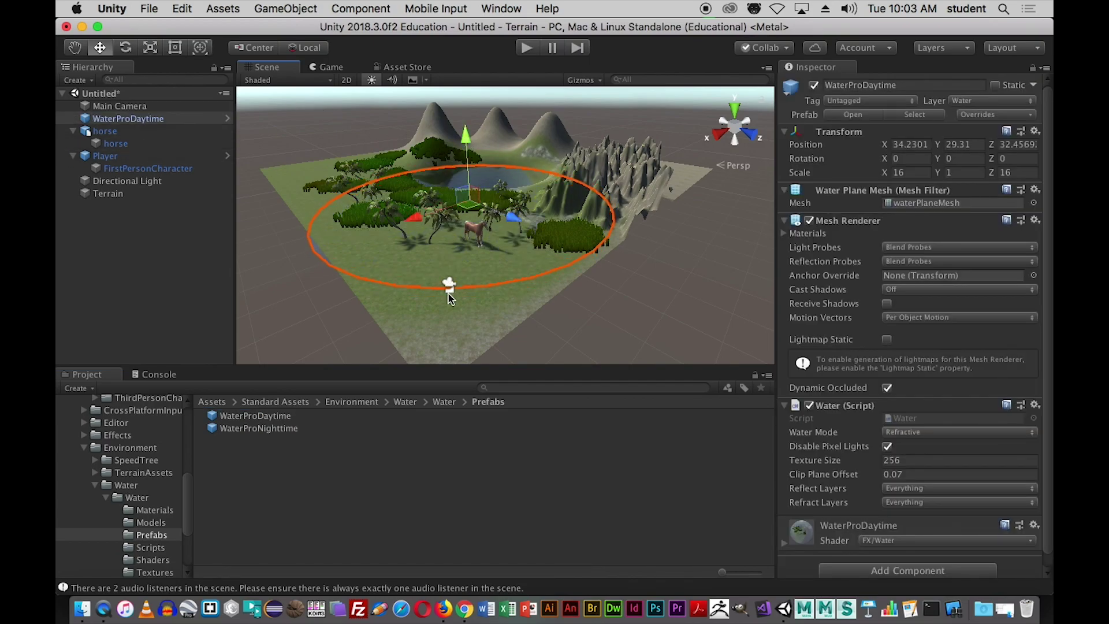
{"action": "left_click_drag", "start_coordinate": [413, 280], "coordinate": [512, 242], "text": "alt"}
{"action": "left_click_drag", "start_coordinate": [506, 189], "coordinate": [506, 201]}
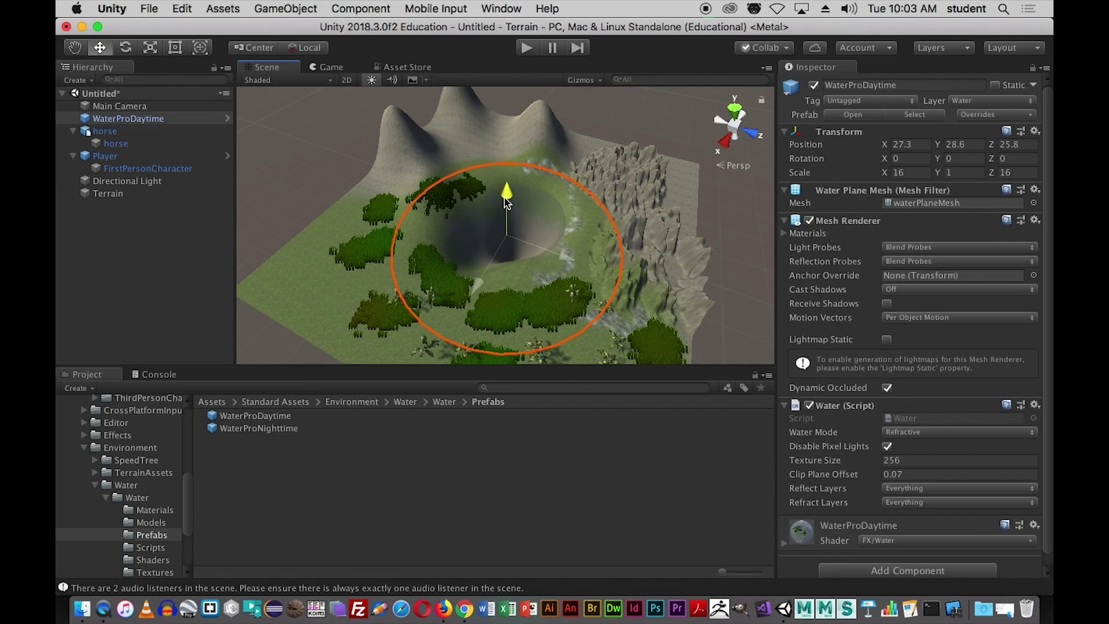
{"action": "left_click_drag", "start_coordinate": [527, 301], "coordinate": [522, 273], "text": "alt"}
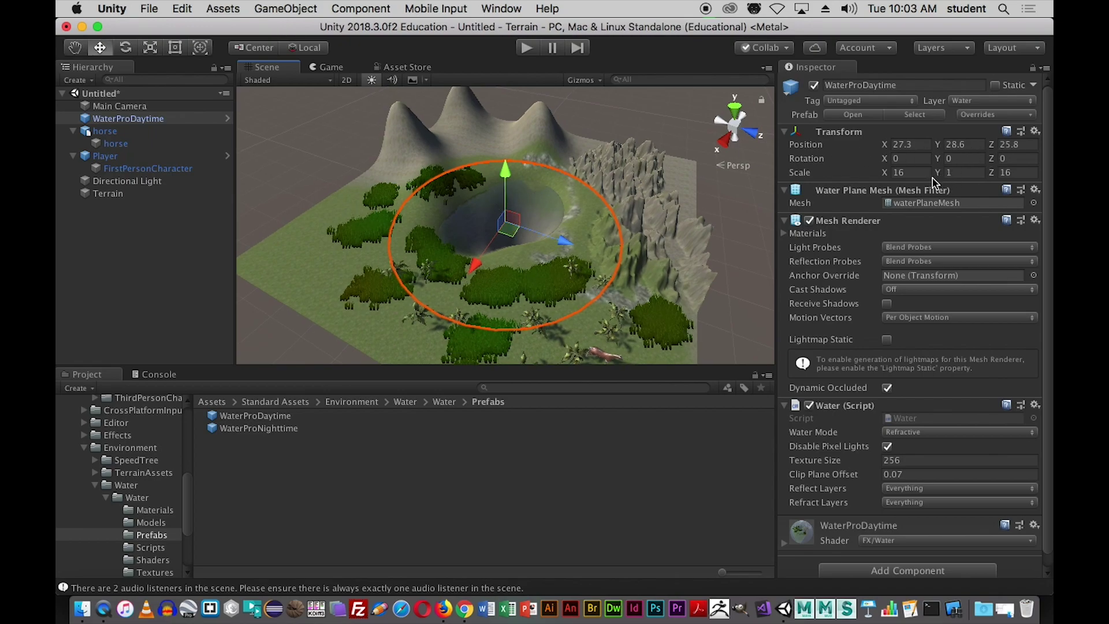
- Scale the water plane down uniformly to fit the crater, to about X 11.7, Y 0.73, Z 11.7
{"action": "left_click", "coordinate": [150, 48]}
{"action": "left_click_drag", "start_coordinate": [505, 221], "coordinate": [509, 239]}
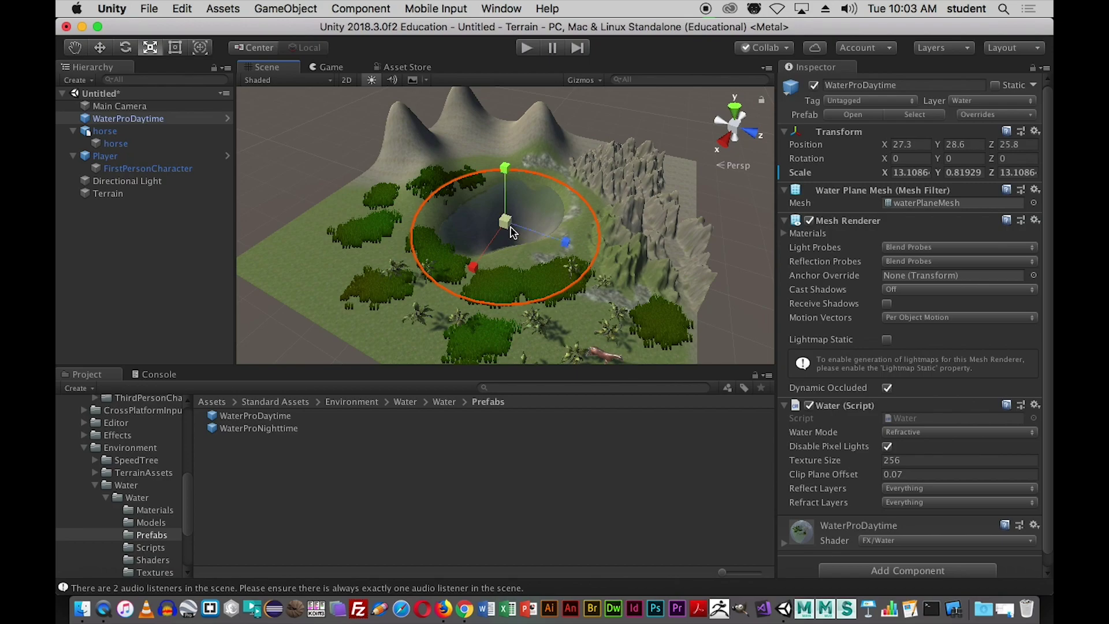
{"action": "left_click_drag", "start_coordinate": [506, 227], "coordinate": [518, 239]}
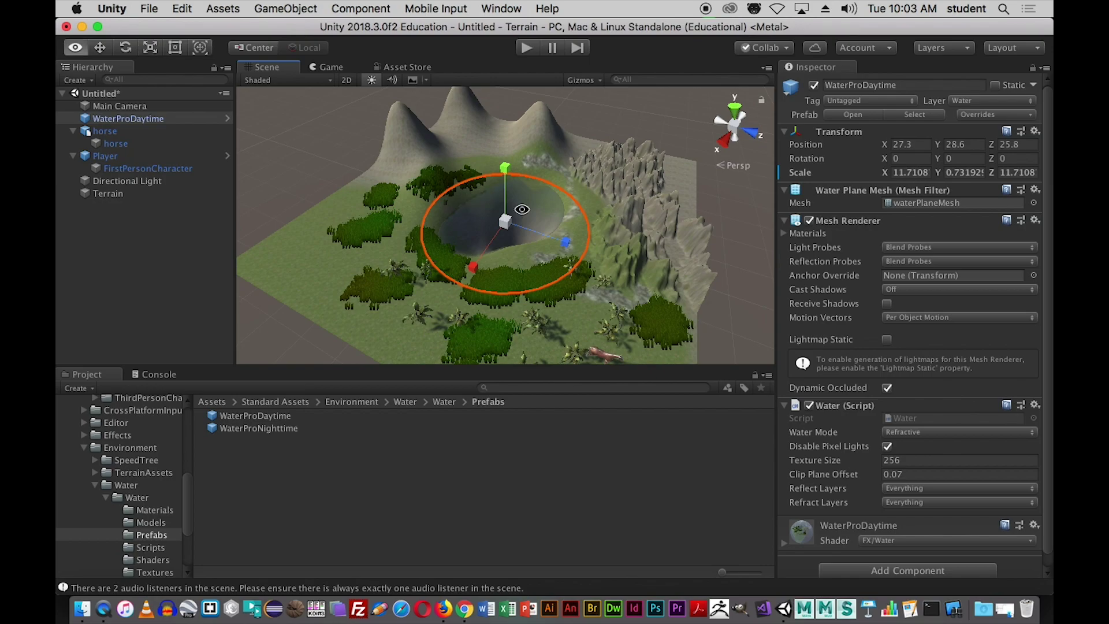
{"action": "left_click_drag", "start_coordinate": [539, 279], "coordinate": [468, 213], "text": "alt"}
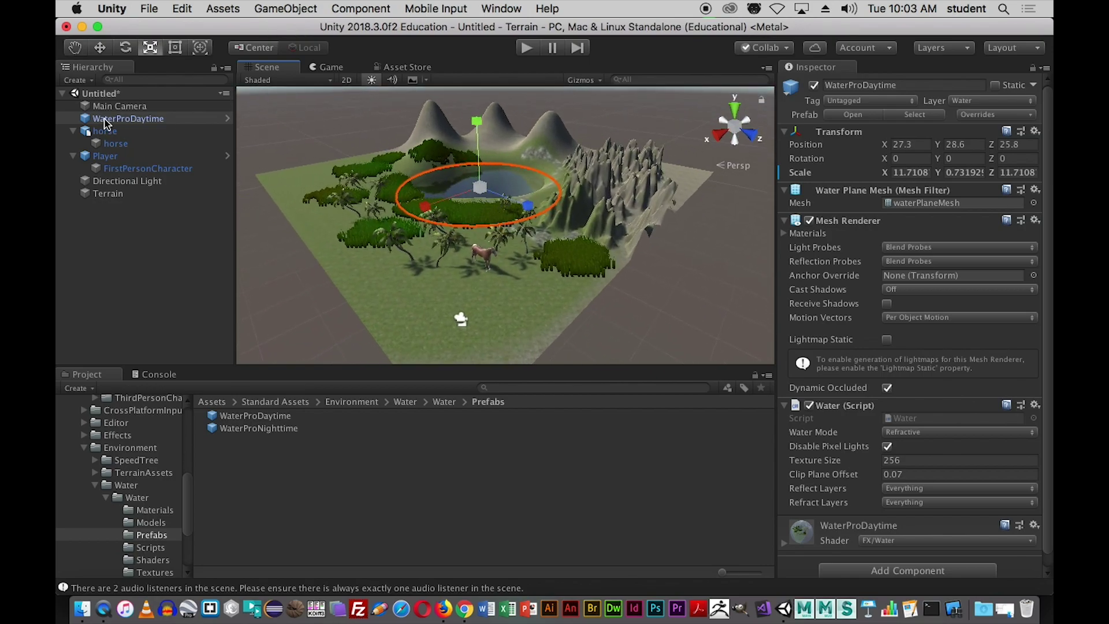
- Check the Console and both cameras for duplicate audio listeners, and delete the Main Camera from the scene
{"action": "left_click", "coordinate": [122, 108]}
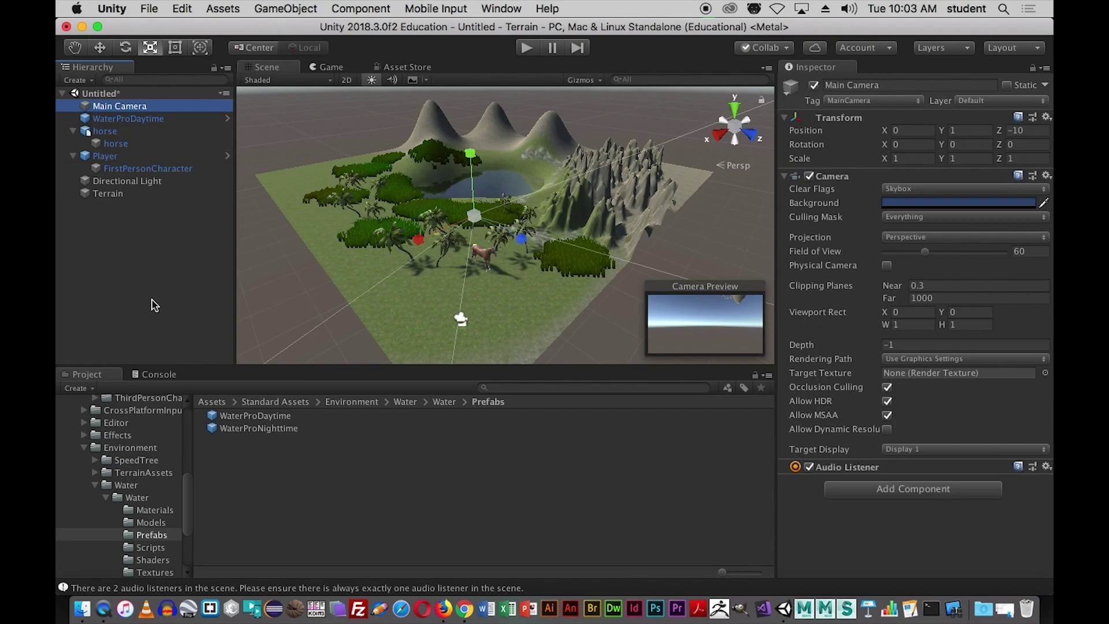
{"action": "left_click", "coordinate": [157, 374]}
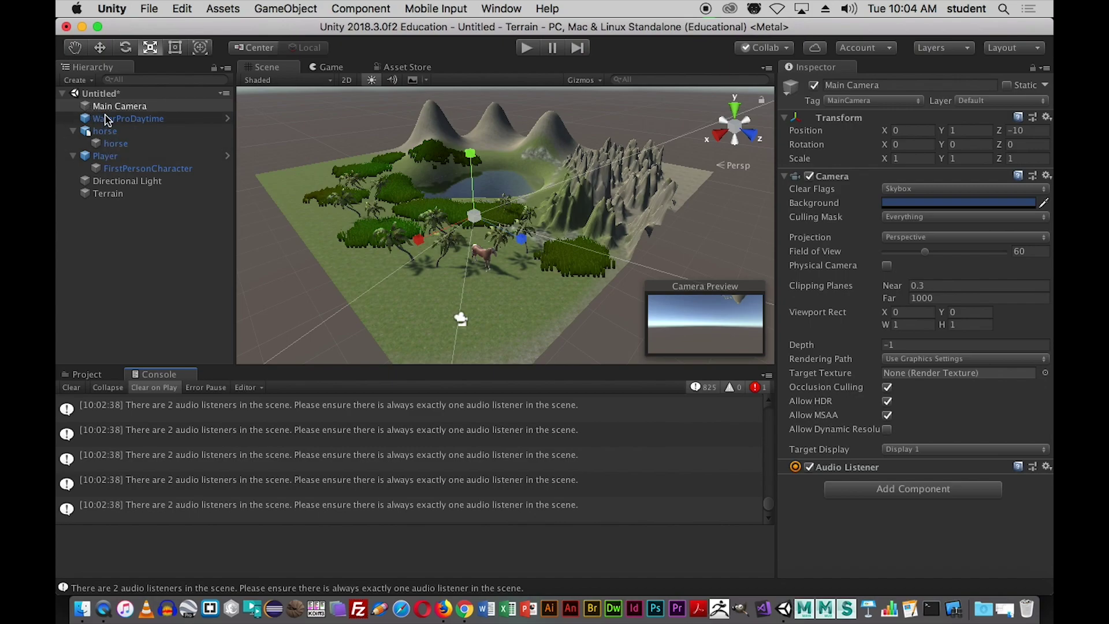
{"action": "left_click", "coordinate": [120, 169]}
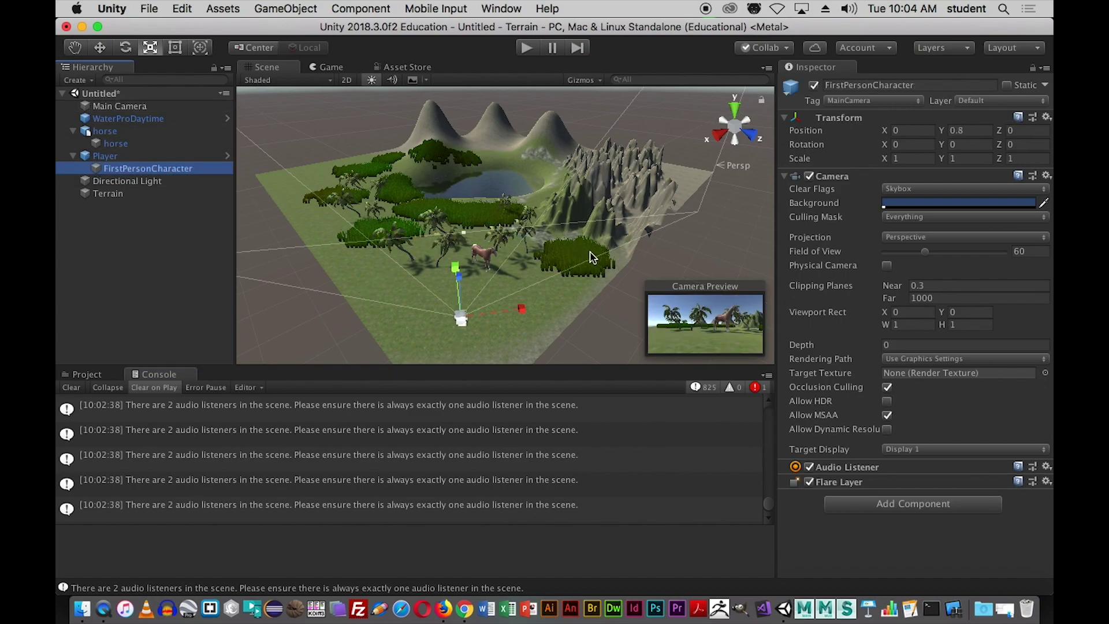
{"action": "left_click", "coordinate": [97, 110]}
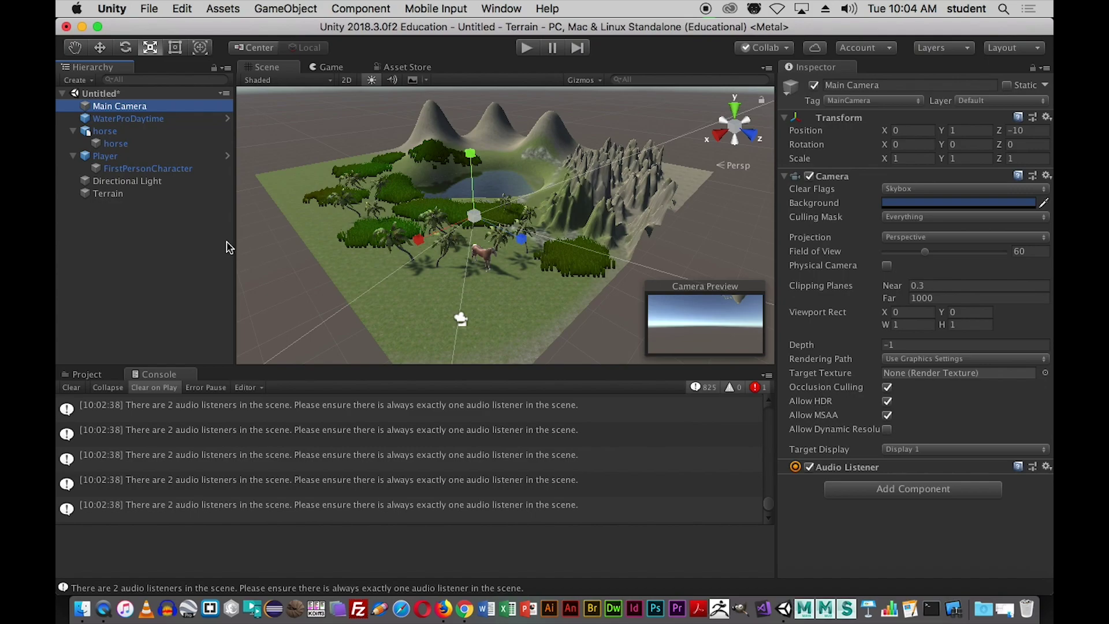
{"action": "right_click", "coordinate": [90, 108]}
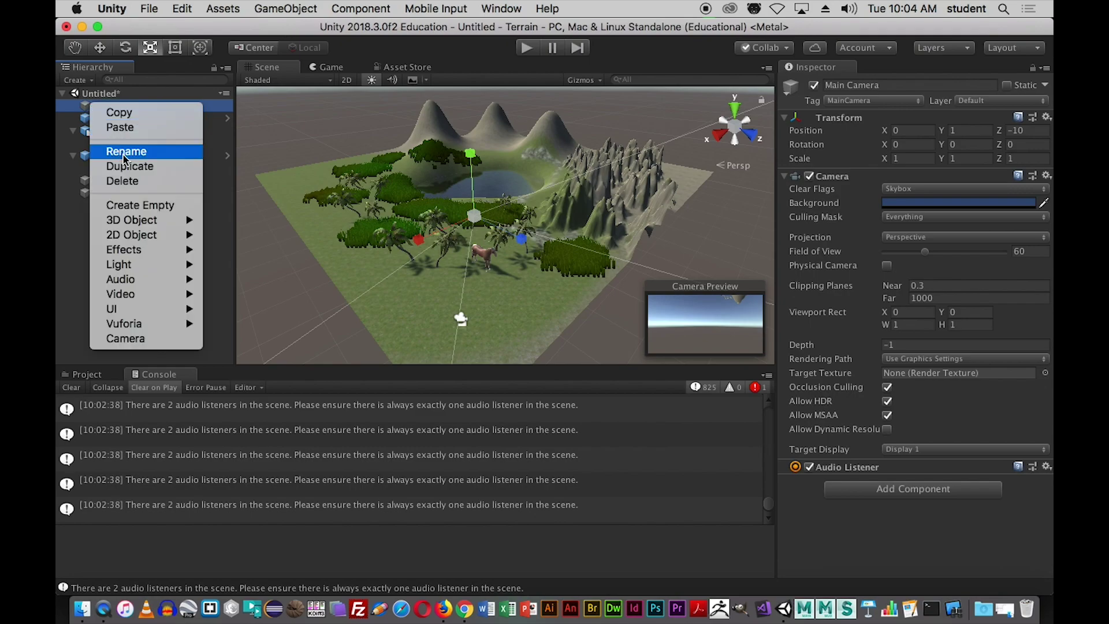
{"action": "left_click", "coordinate": [126, 182]}
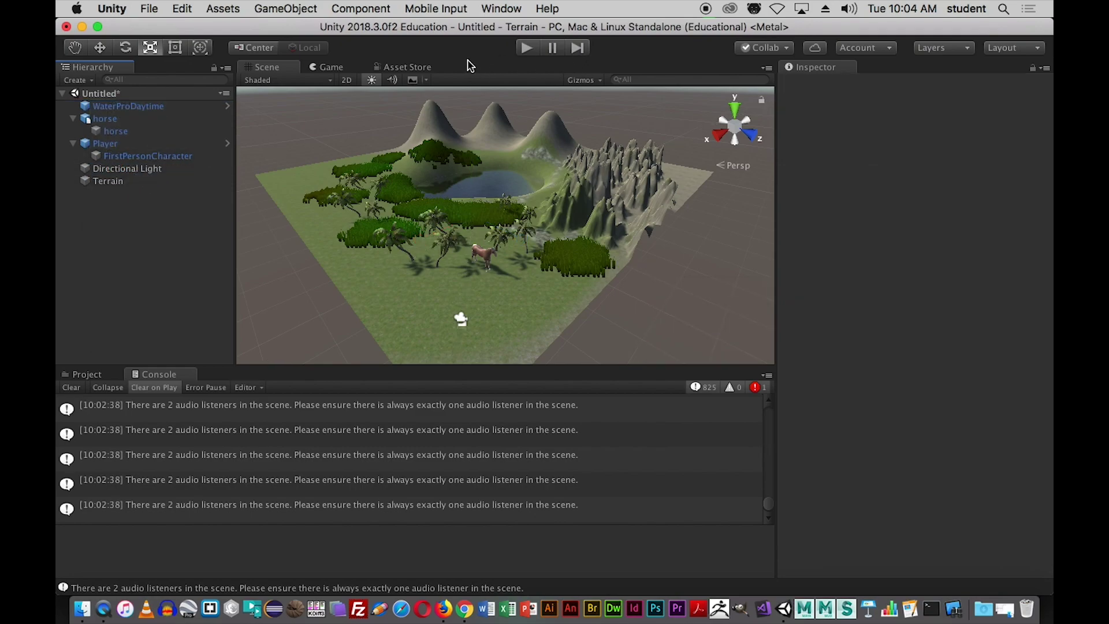
{"action": "left_click", "coordinate": [90, 374]}
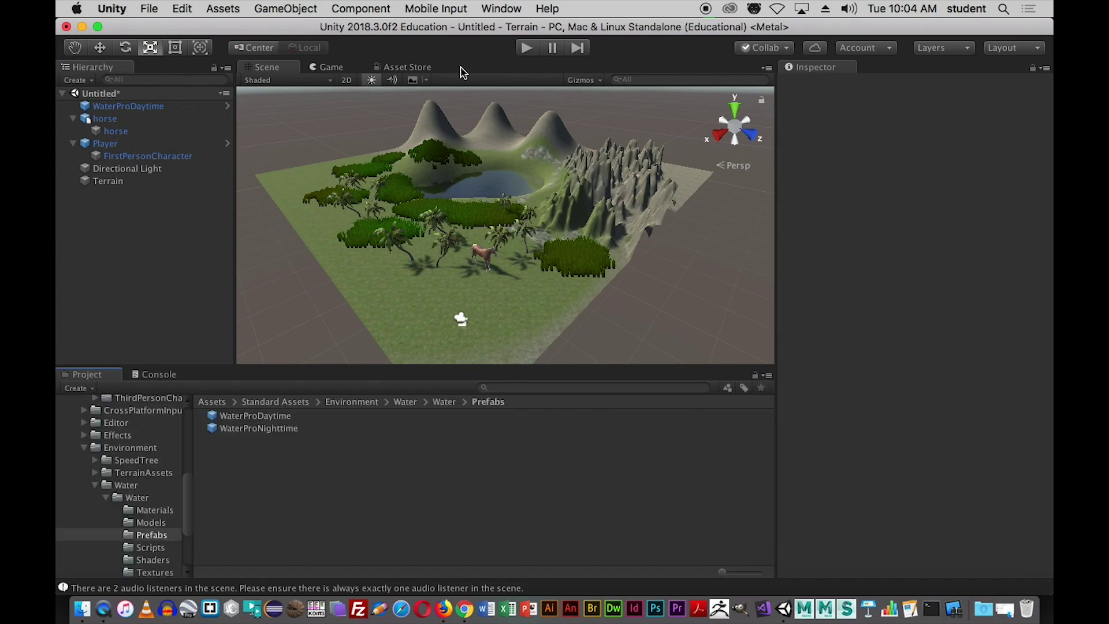
- Play the scene and walk the Player through the grass and palms to check the terrain in first person
{"action": "key", "text": "super+p"}
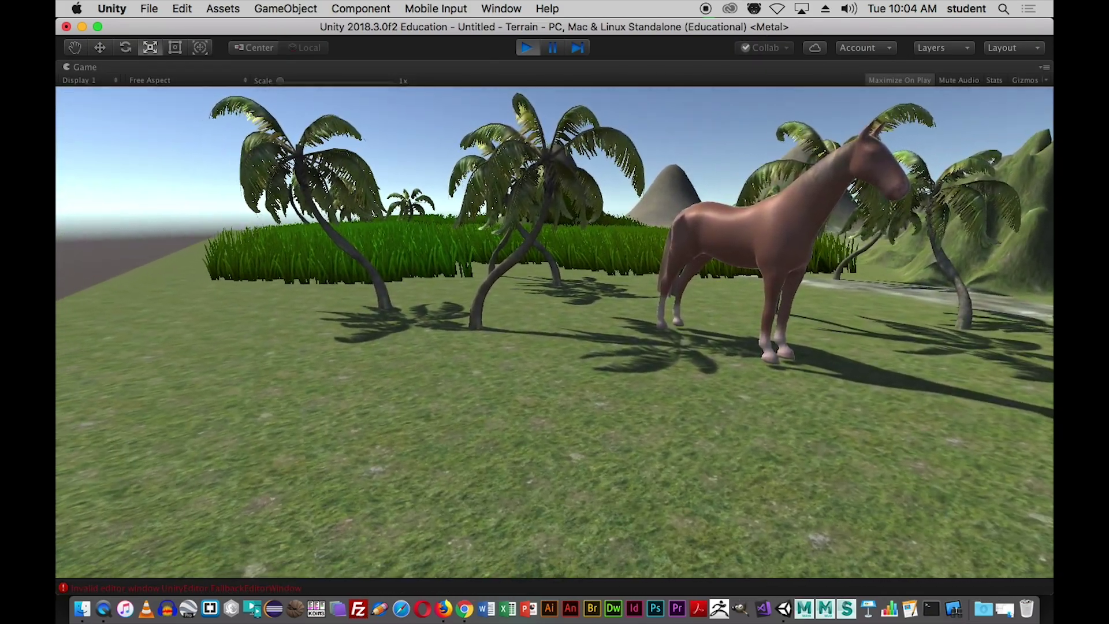
{"action": "key", "text": "w"}
{"action": "key", "text": "w"}
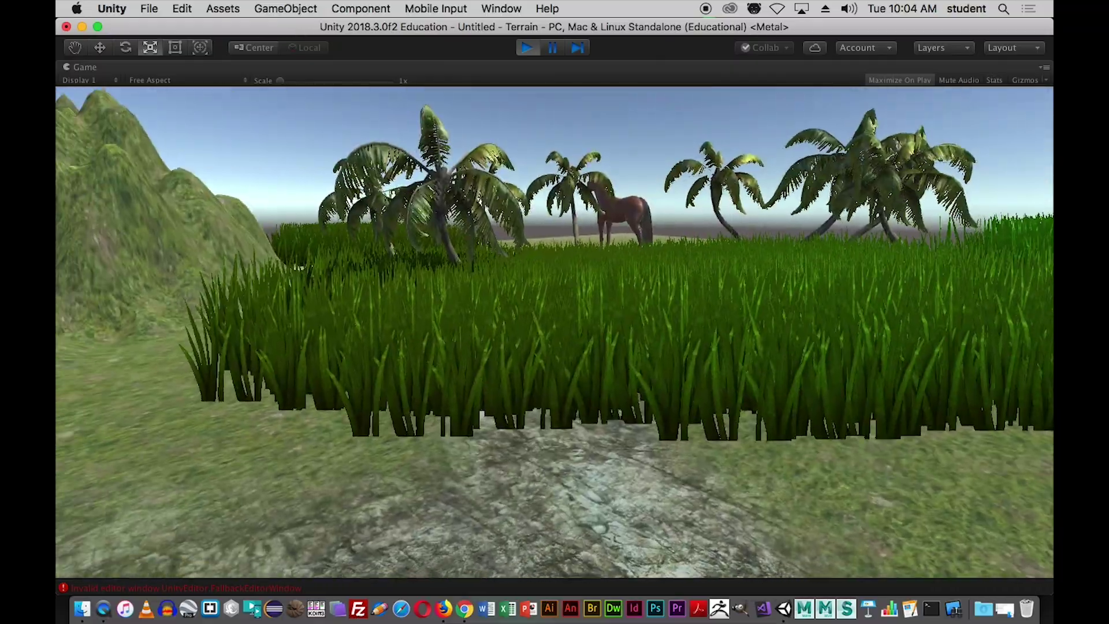
{"action": "key", "text": "w"}
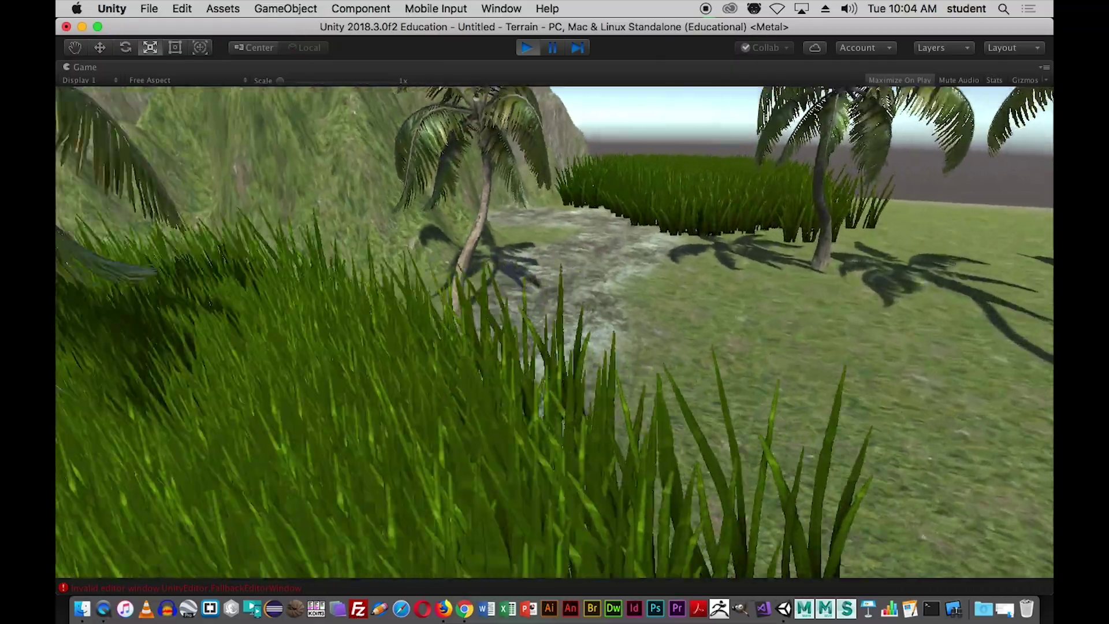